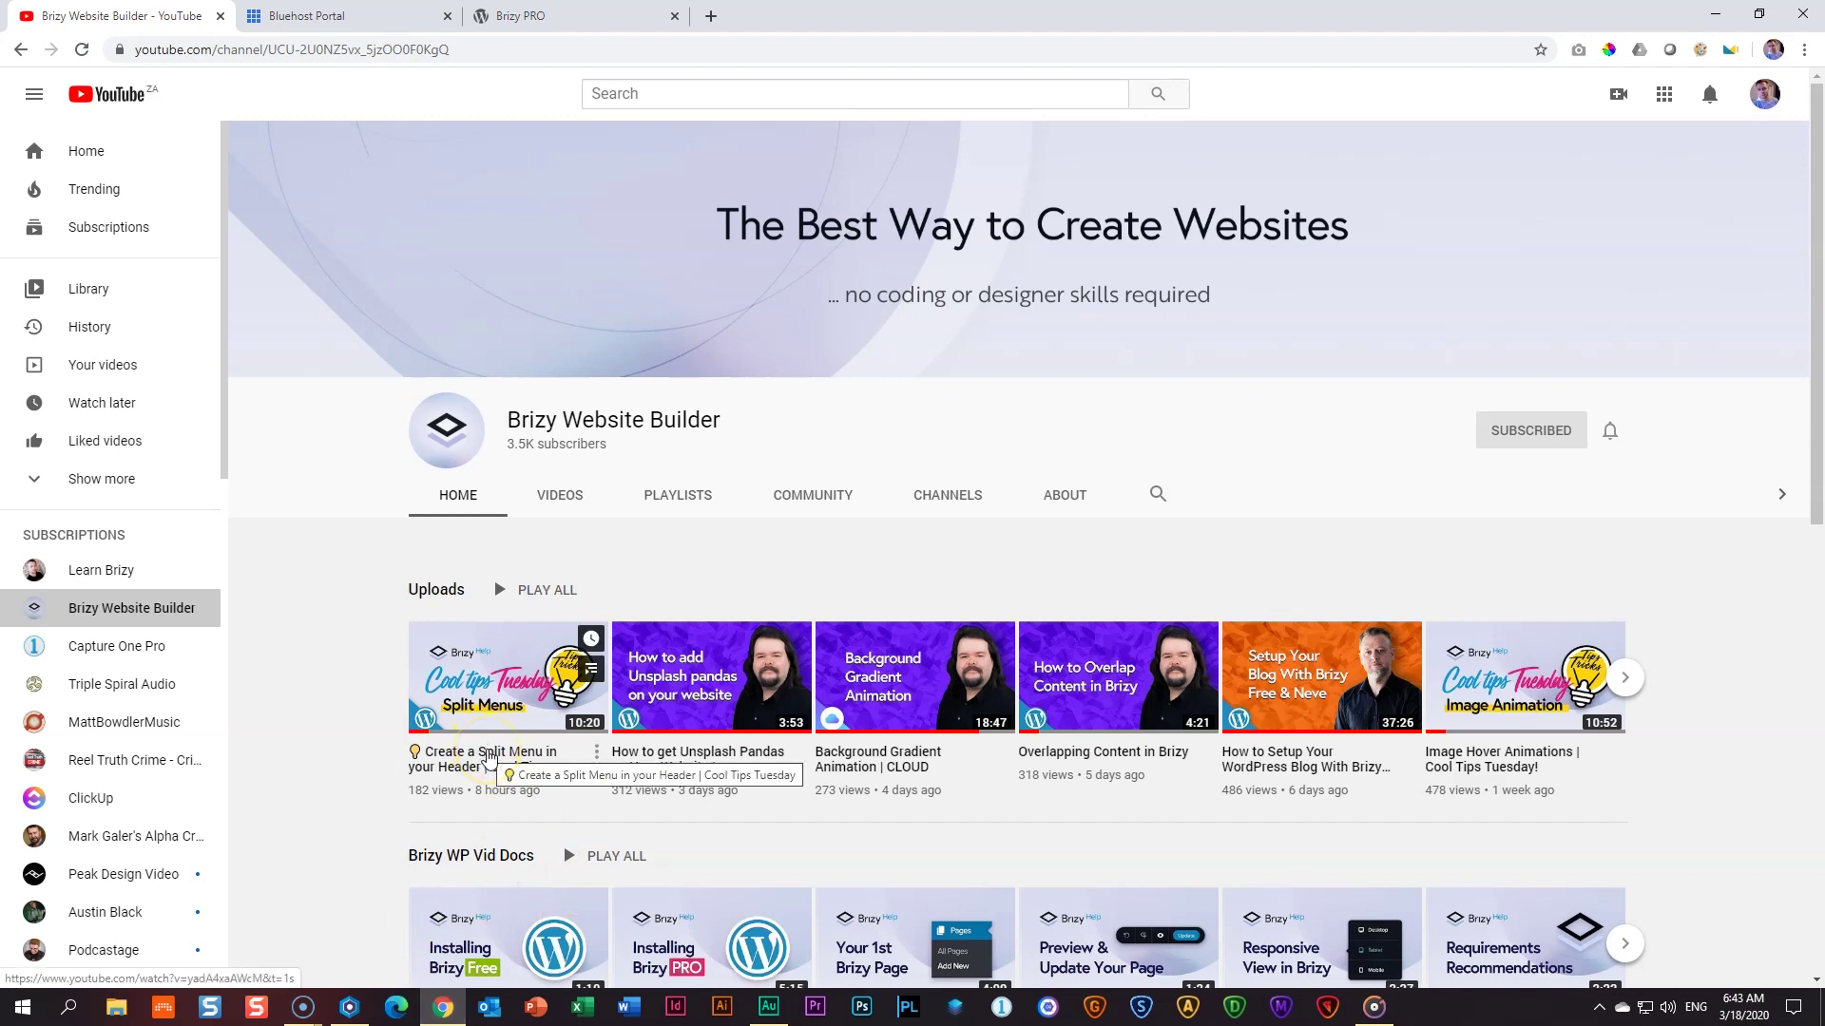
Open the split menu header video and highlight the viewer comment asking how it works on mobile.
left_click(518, 766)
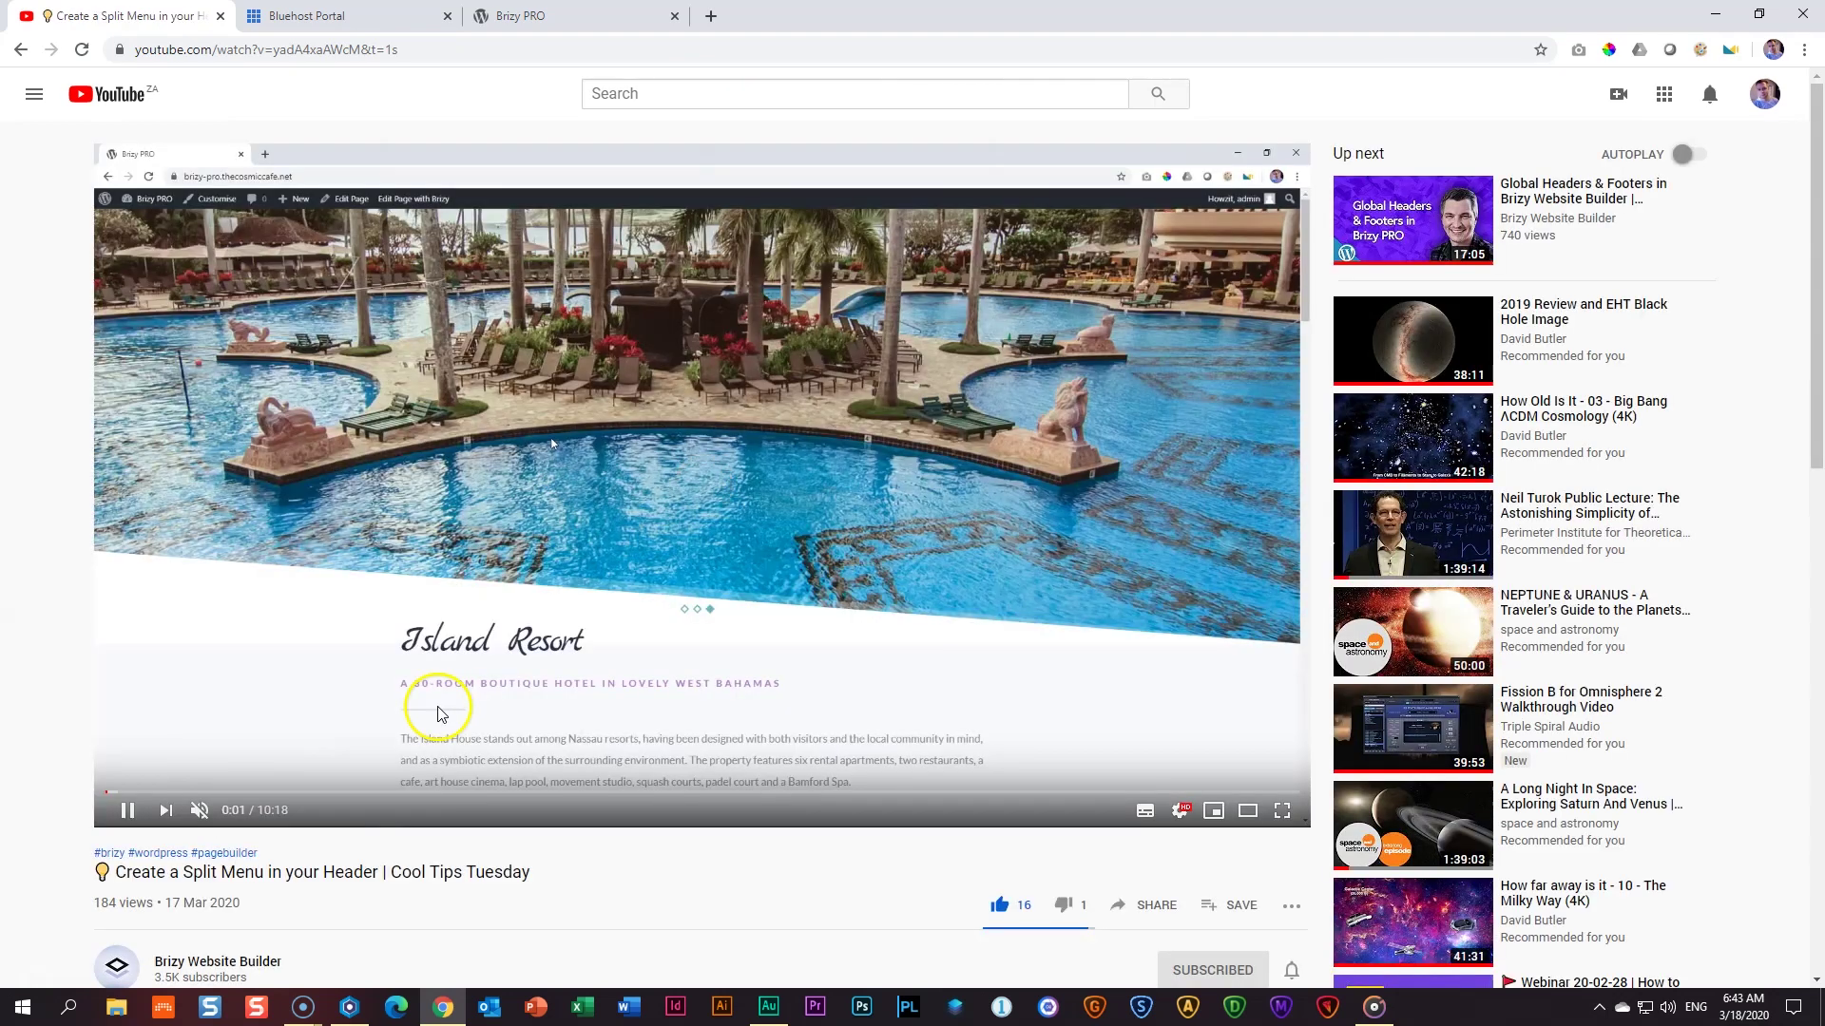
scroll(437, 712, "down", 4)
scroll(437, 713, "down", 3)
scroll(439, 713, "down", 1)
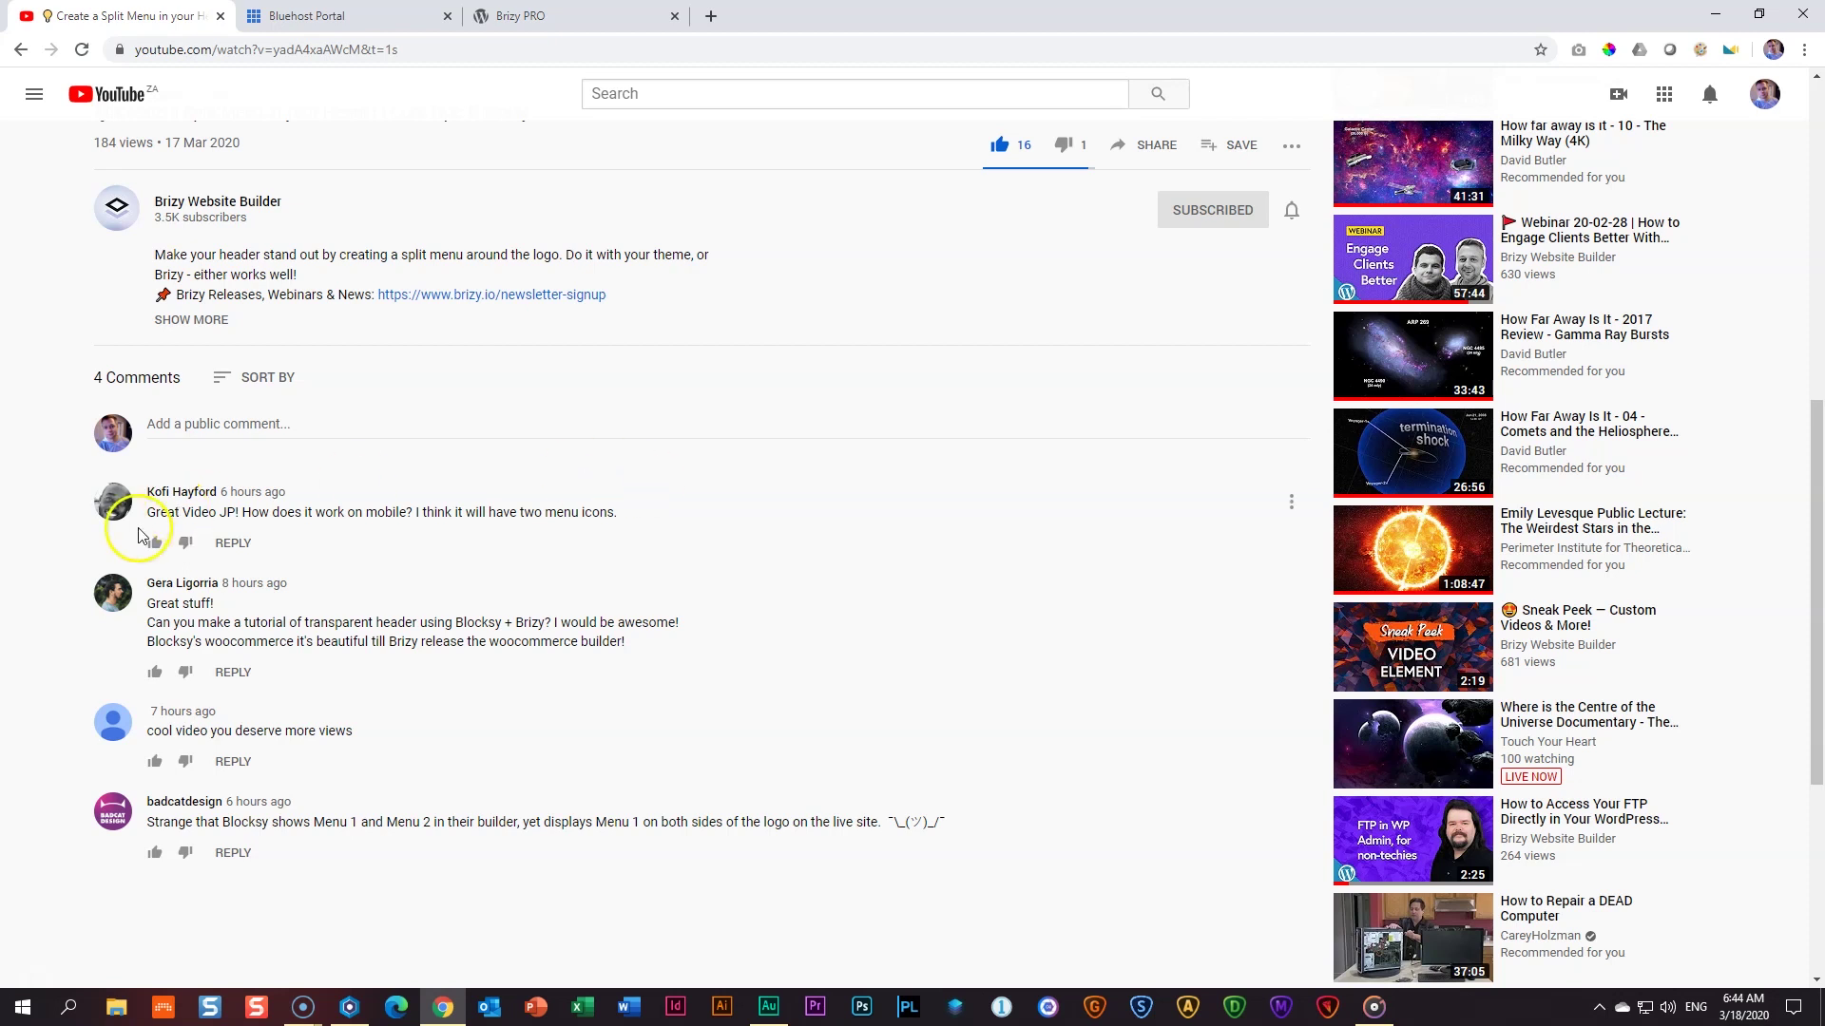
left_click_drag(152, 515, 622, 513)
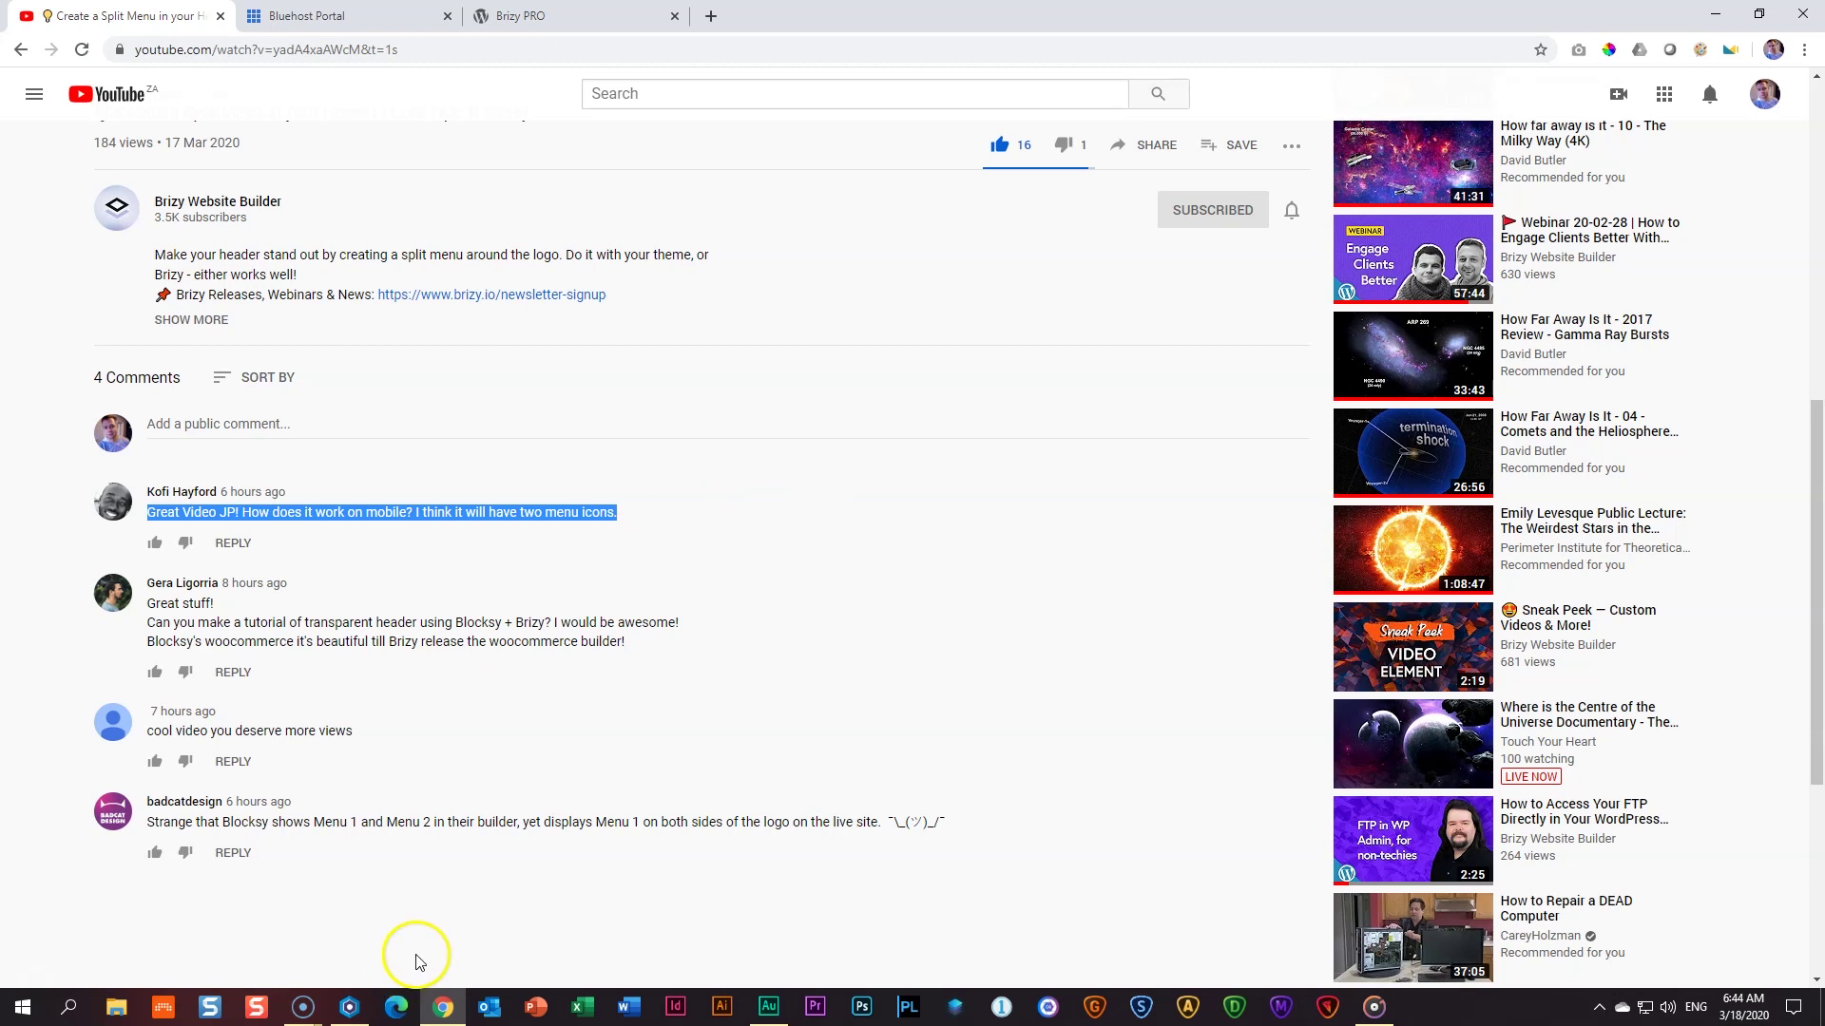
Switch to the device-testing browser and preview the Brizy PRO resort site on a Samsung Galaxy S9.
right_click(350, 1008)
key("Escape")
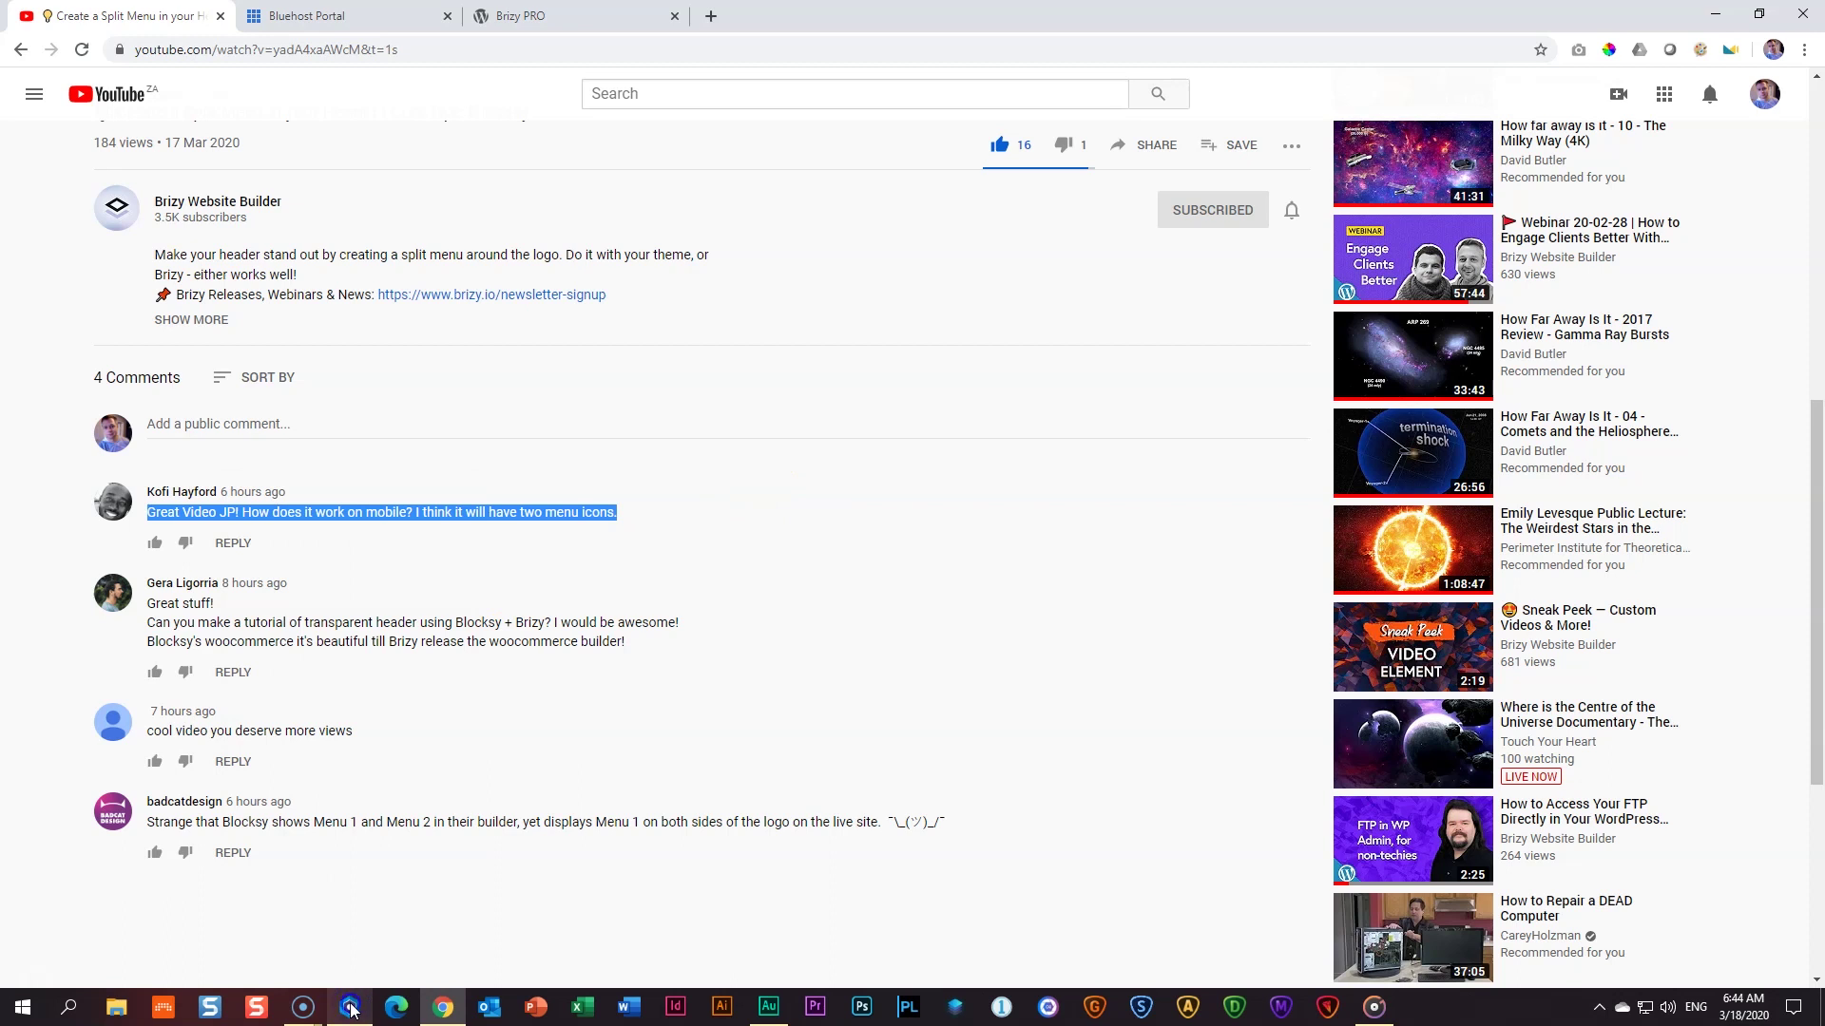
left_click(350, 1007)
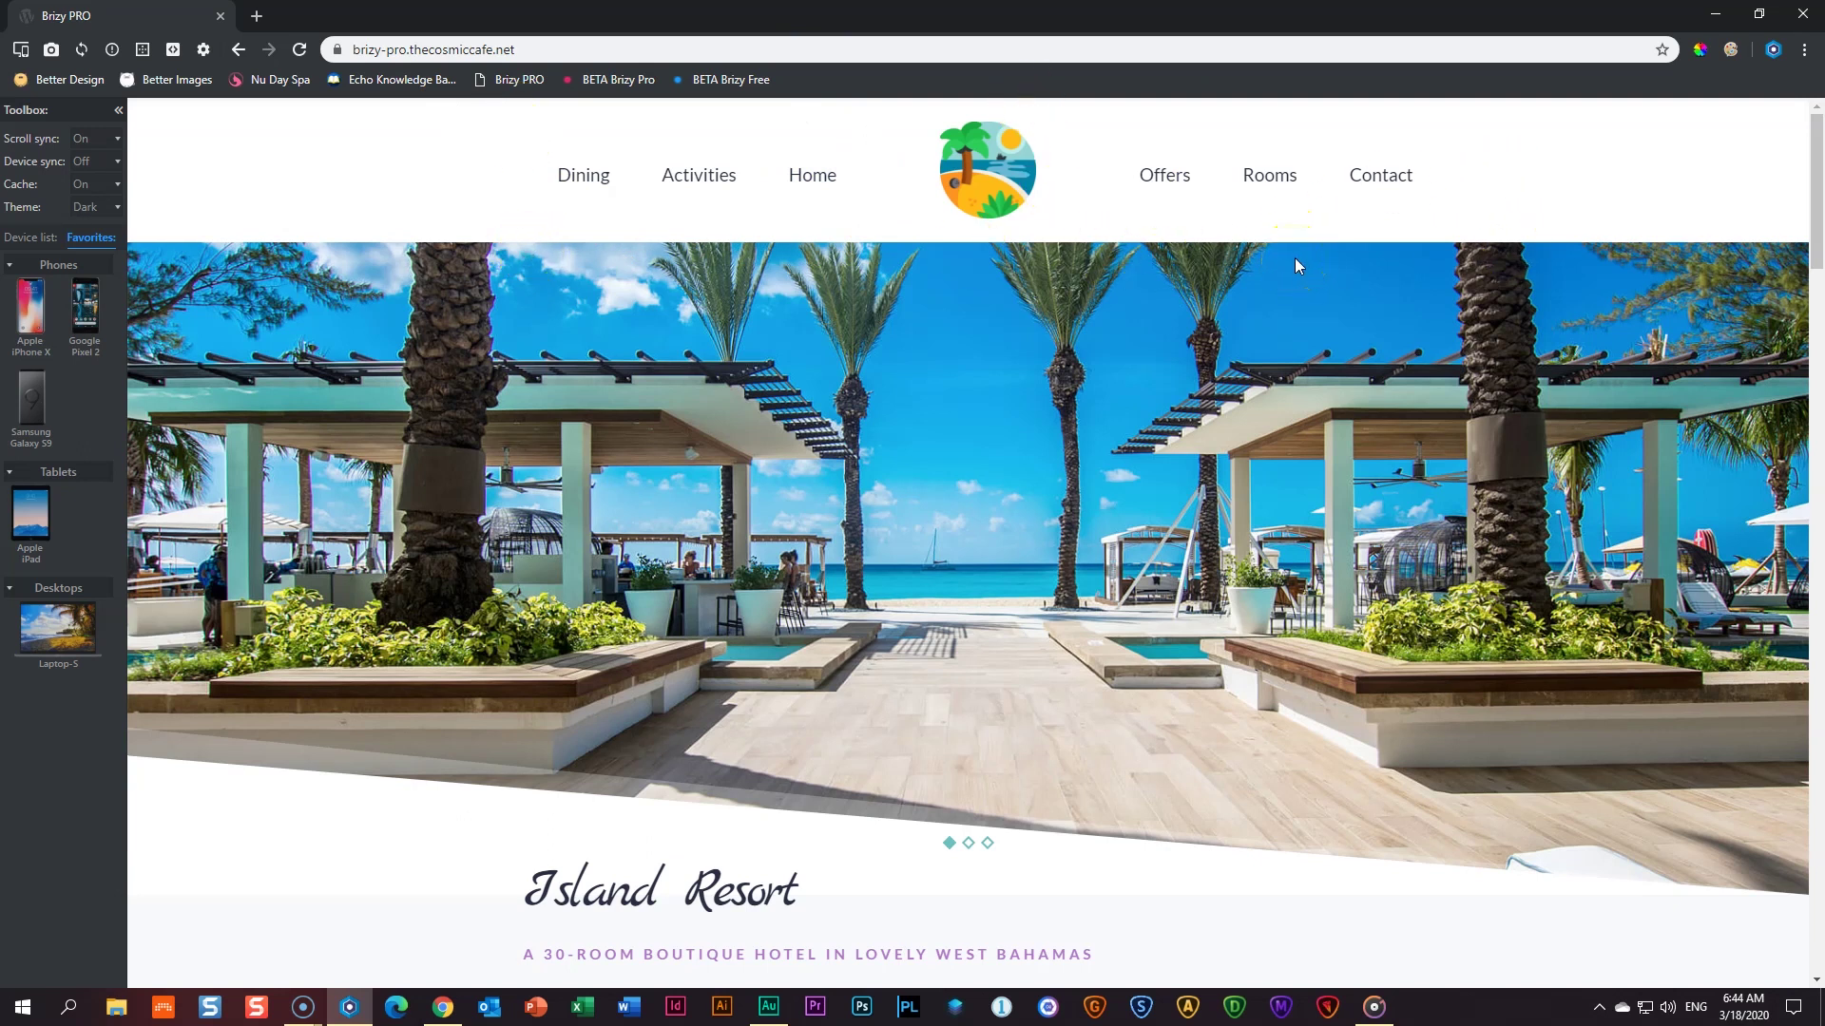
left_click(31, 404)
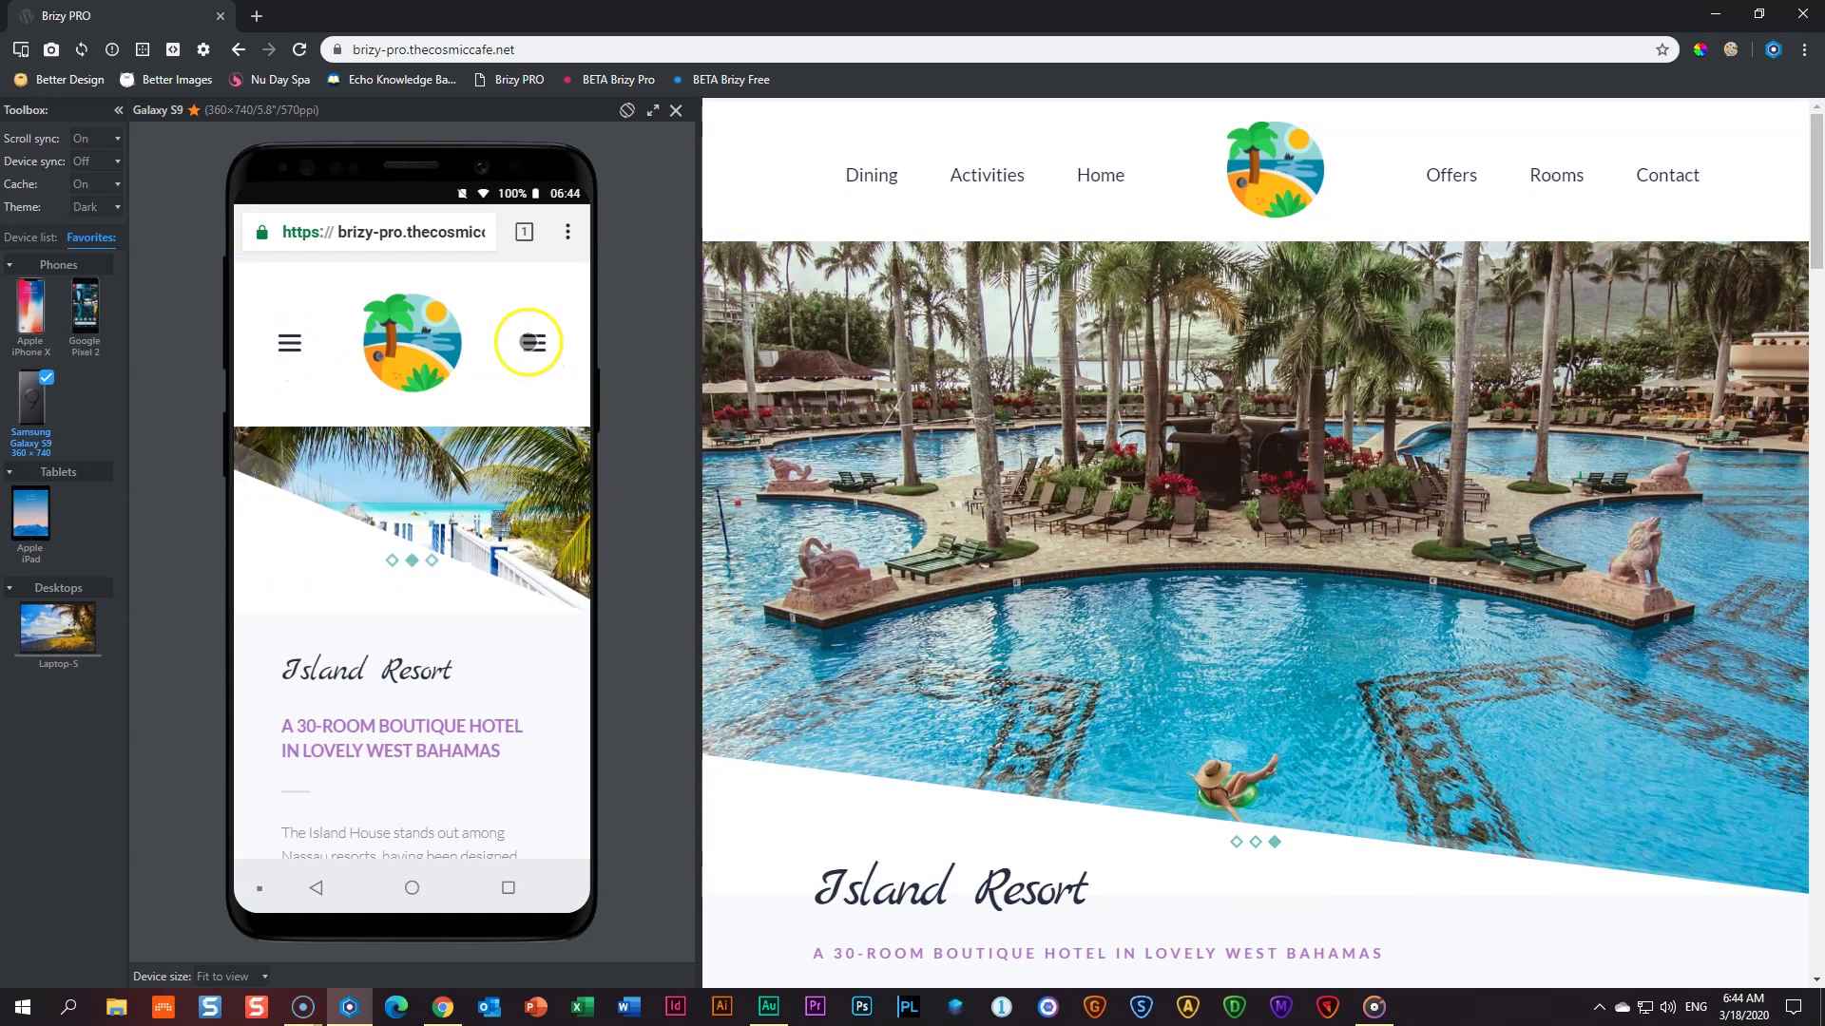
Test both hamburger menus beside the logo in the phone preview, and close the preview.
left_click(529, 341)
left_click(548, 340)
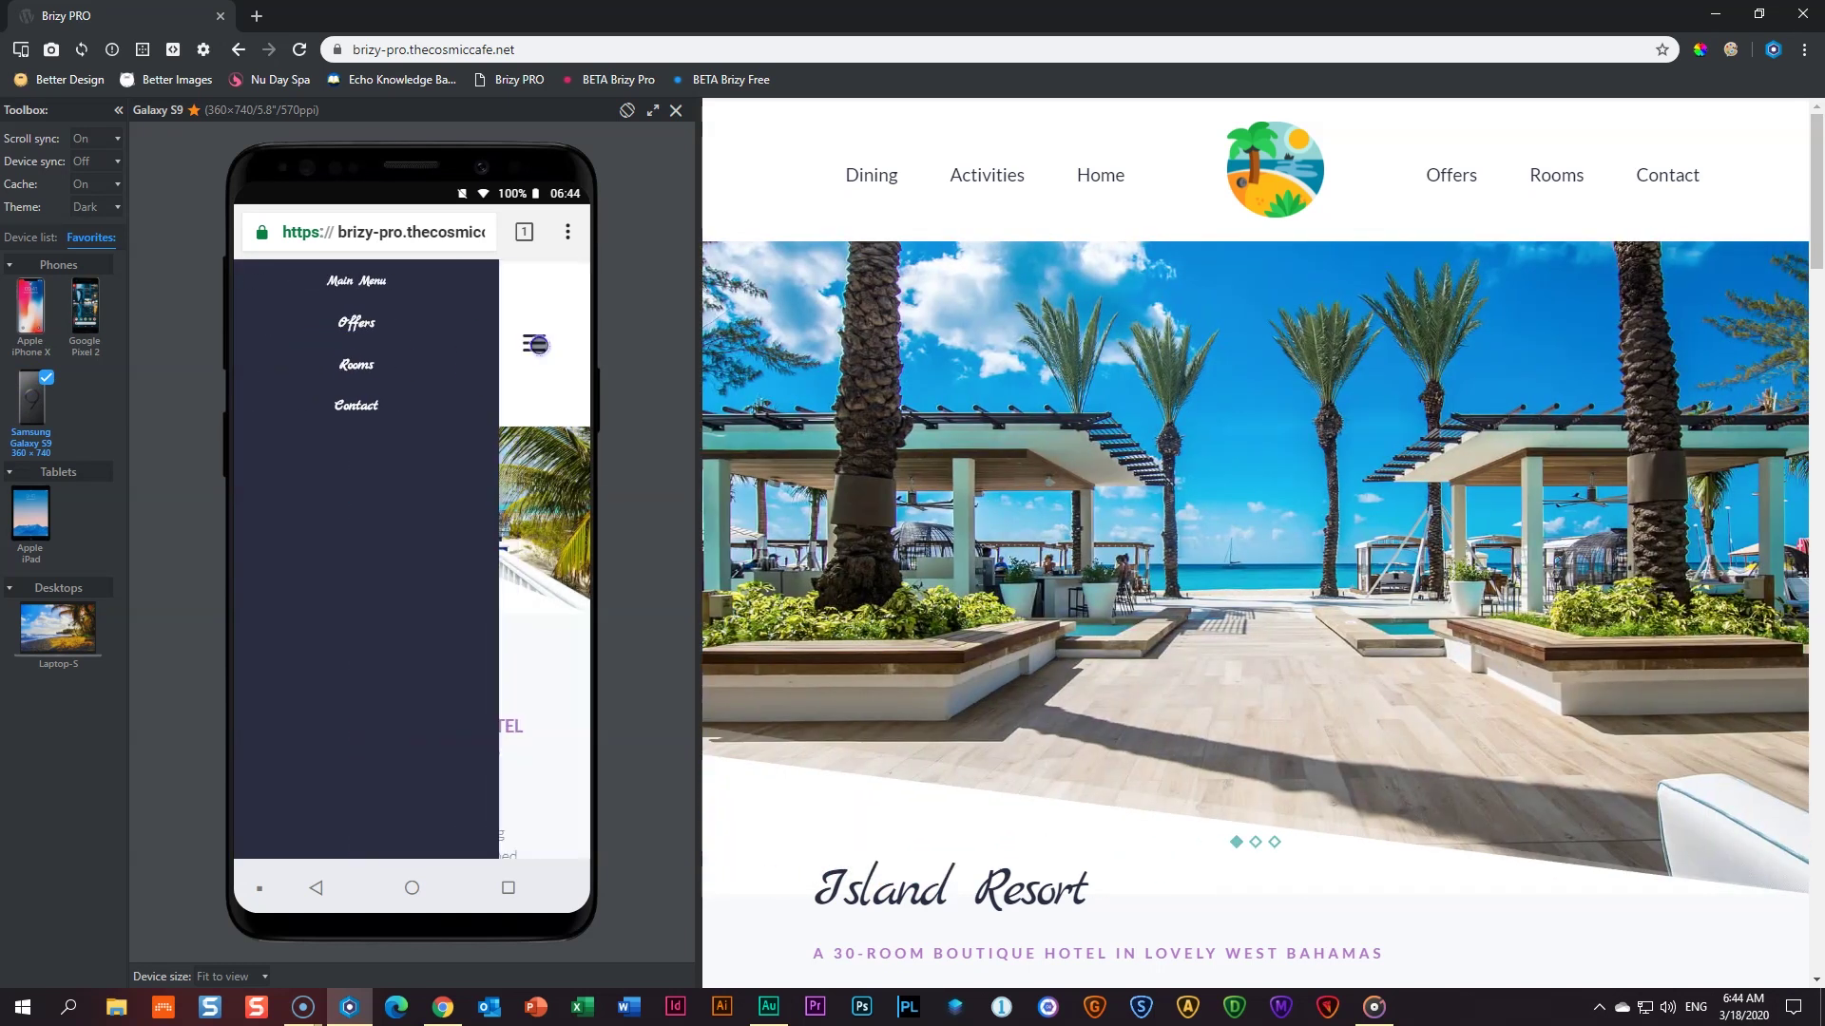
left_click(306, 349)
left_click(534, 343)
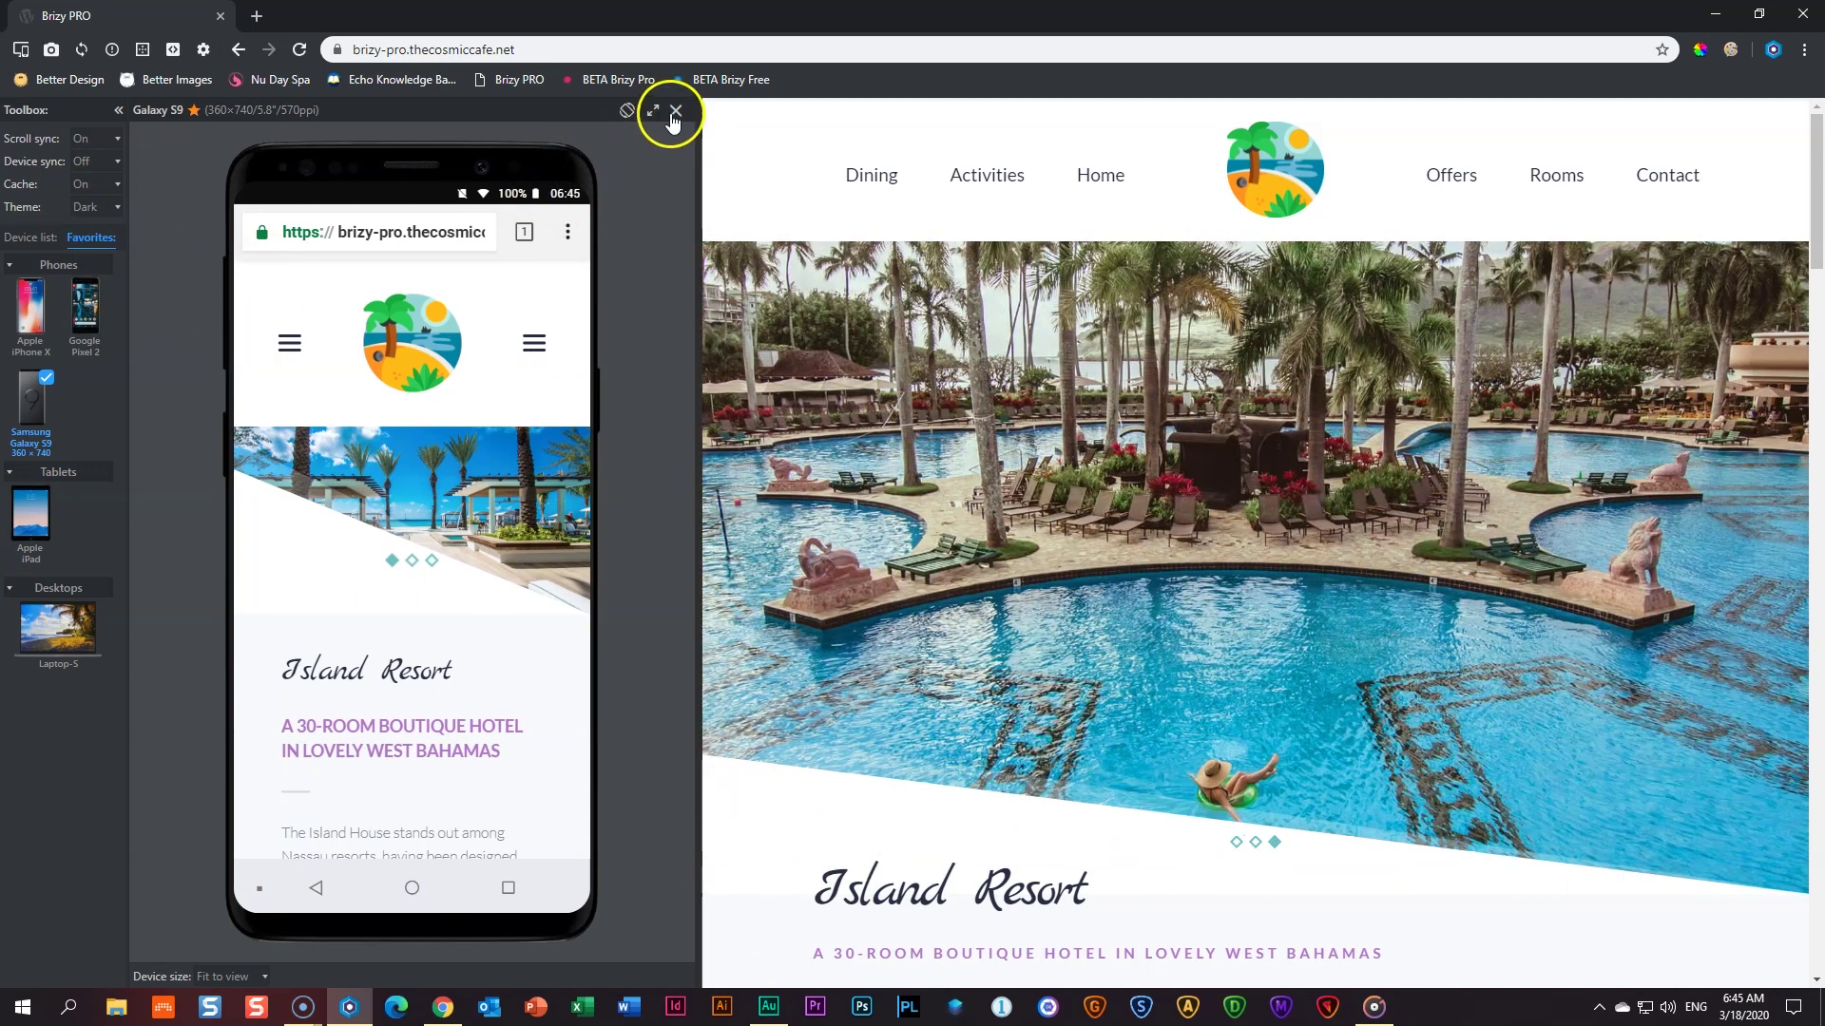
left_click(675, 110)
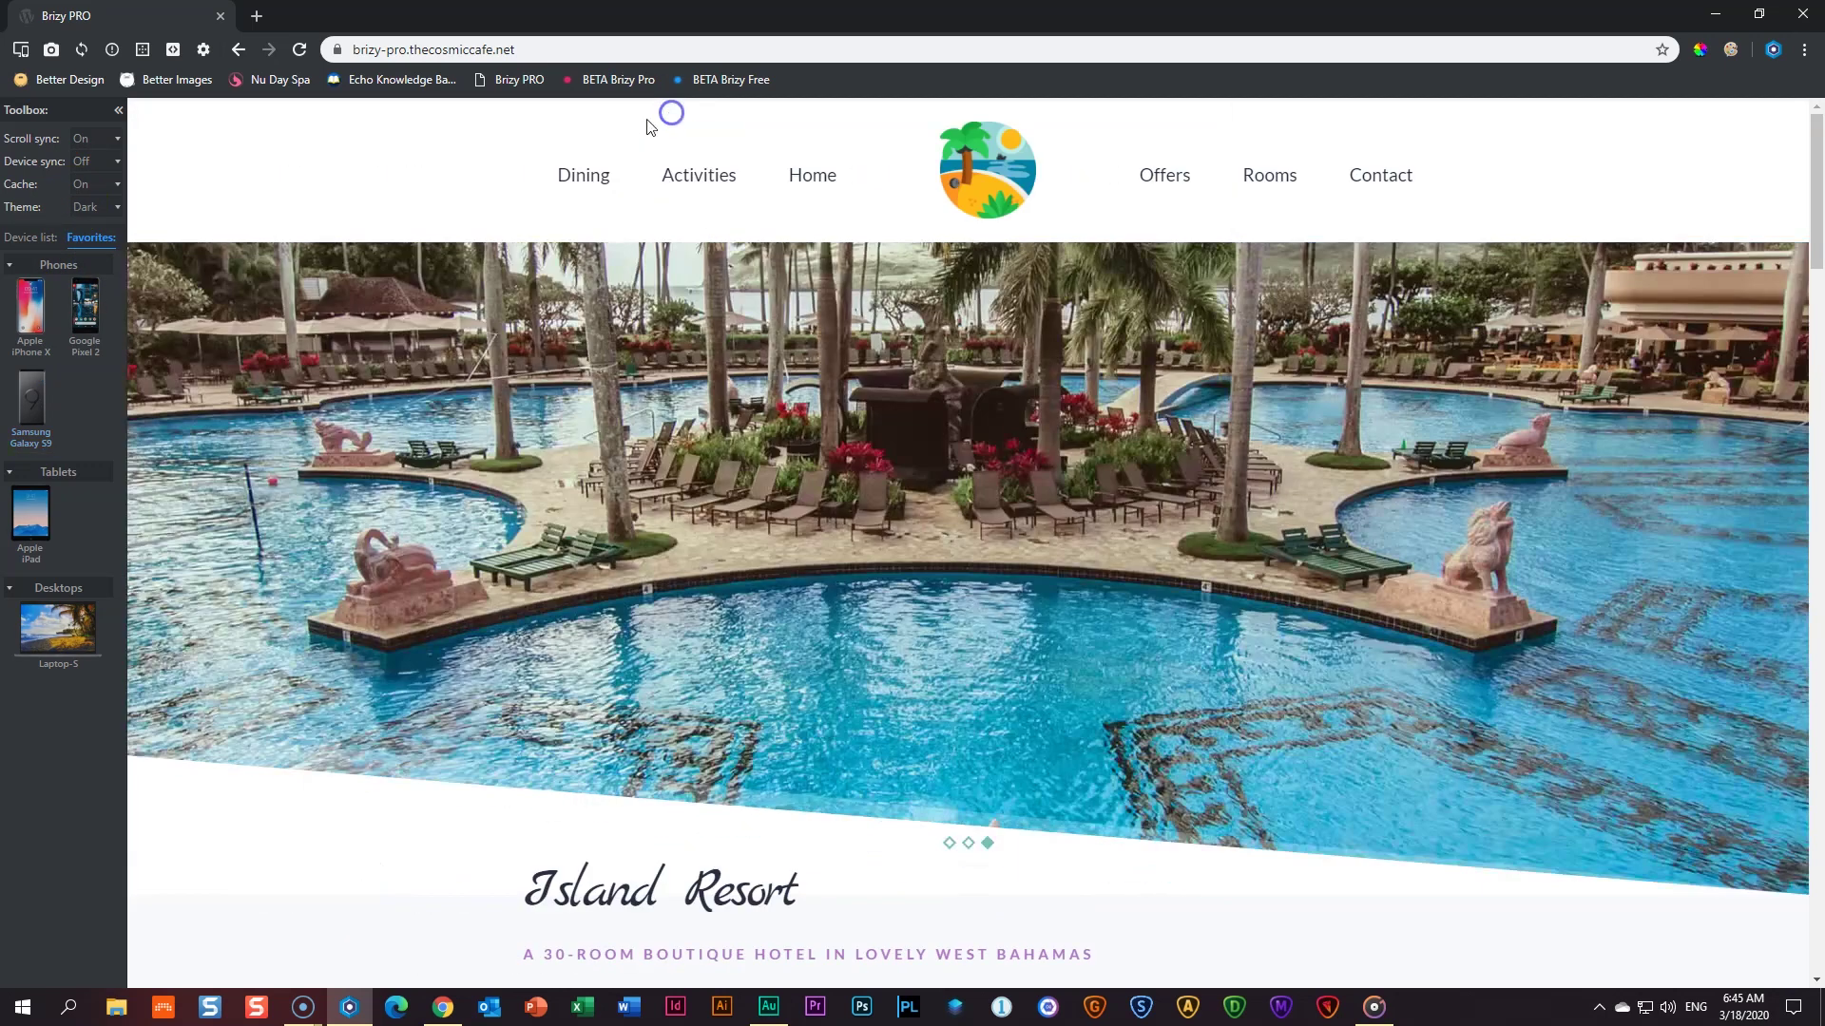
Return to the Brizy PRO site in Chrome and open its home page for editing with Brizy.
left_click(1717, 21)
left_click(513, 15)
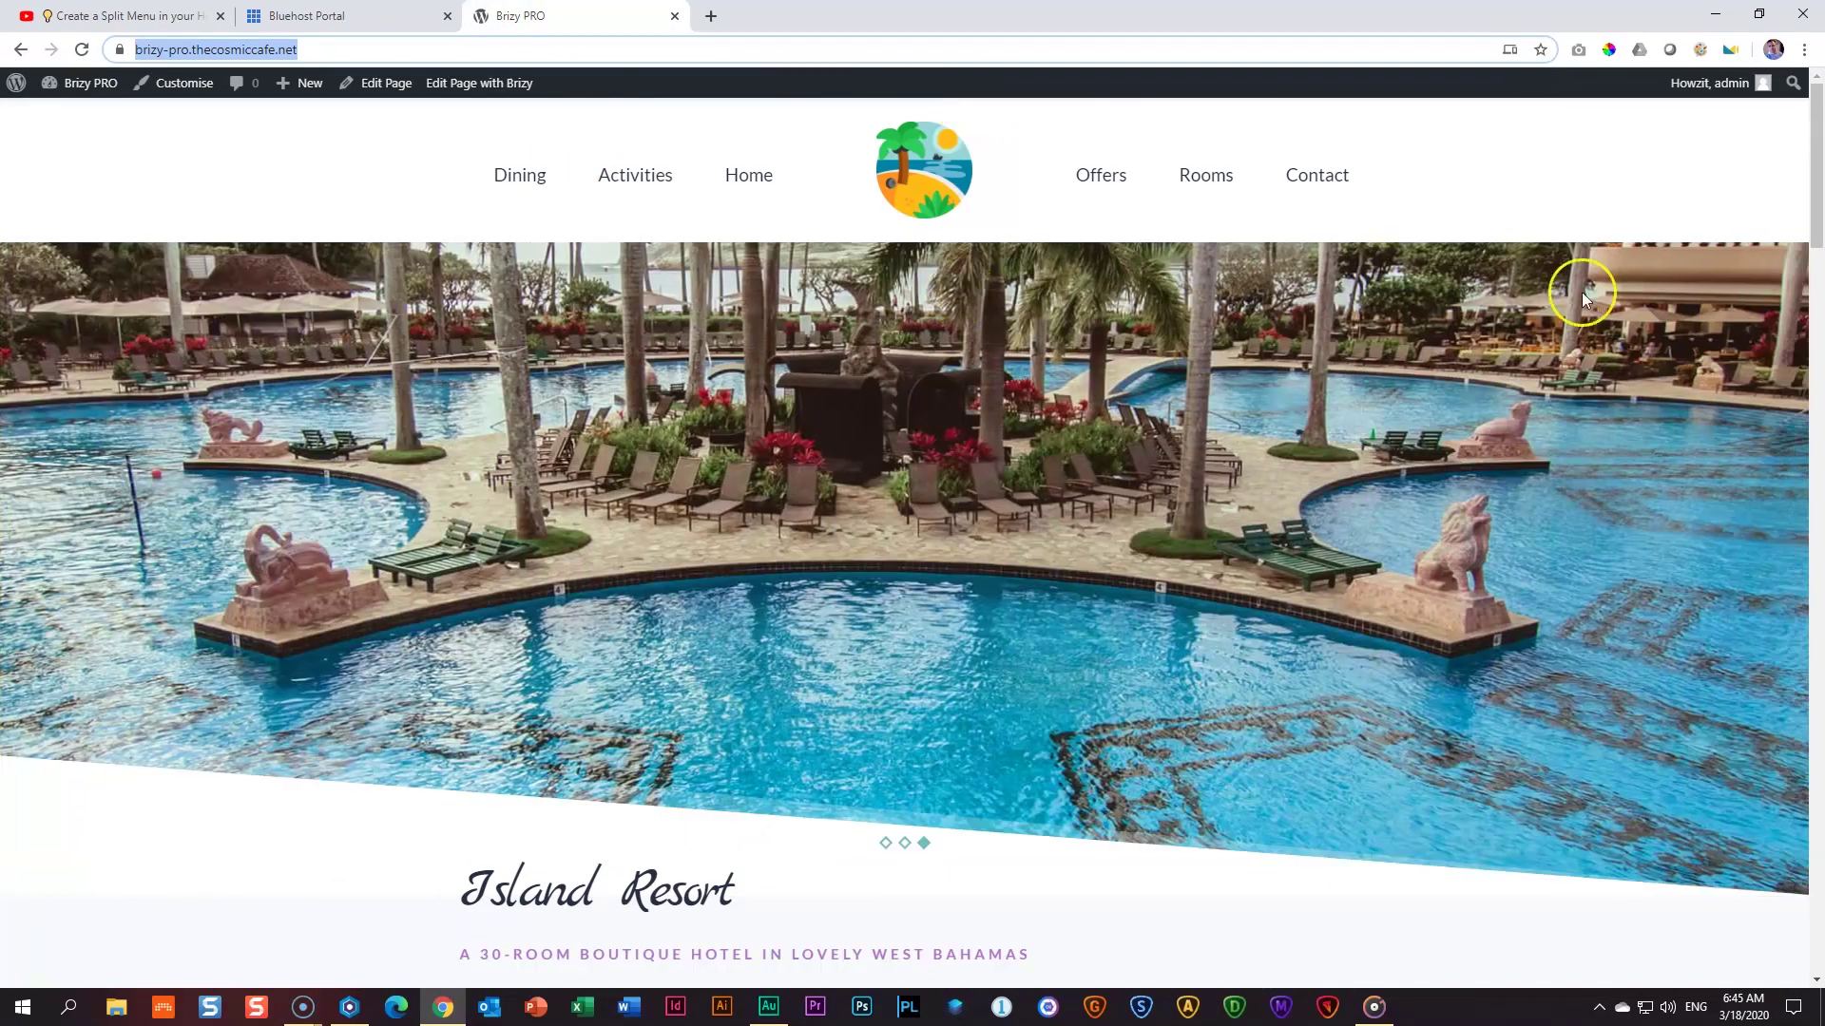
left_click(484, 85)
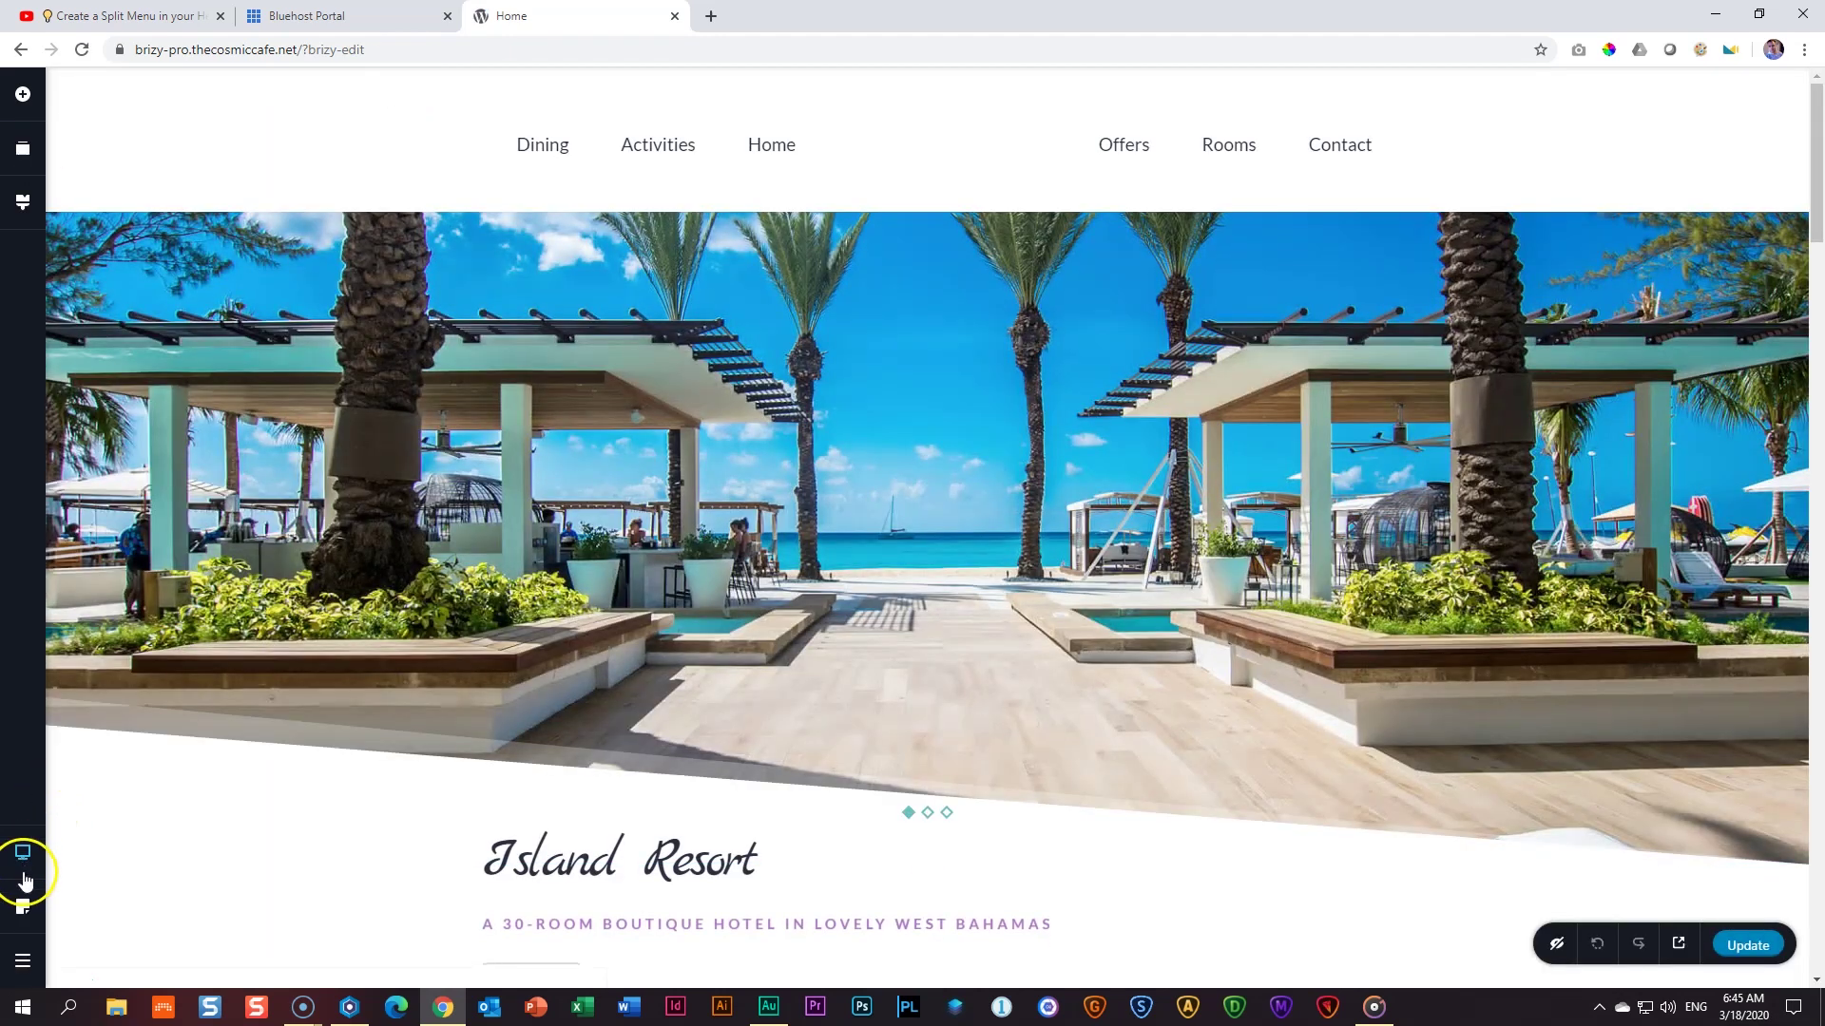
Check the header's two menu icons in the mobile view and return to the desktop view.
left_click(40, 860)
left_click(116, 882)
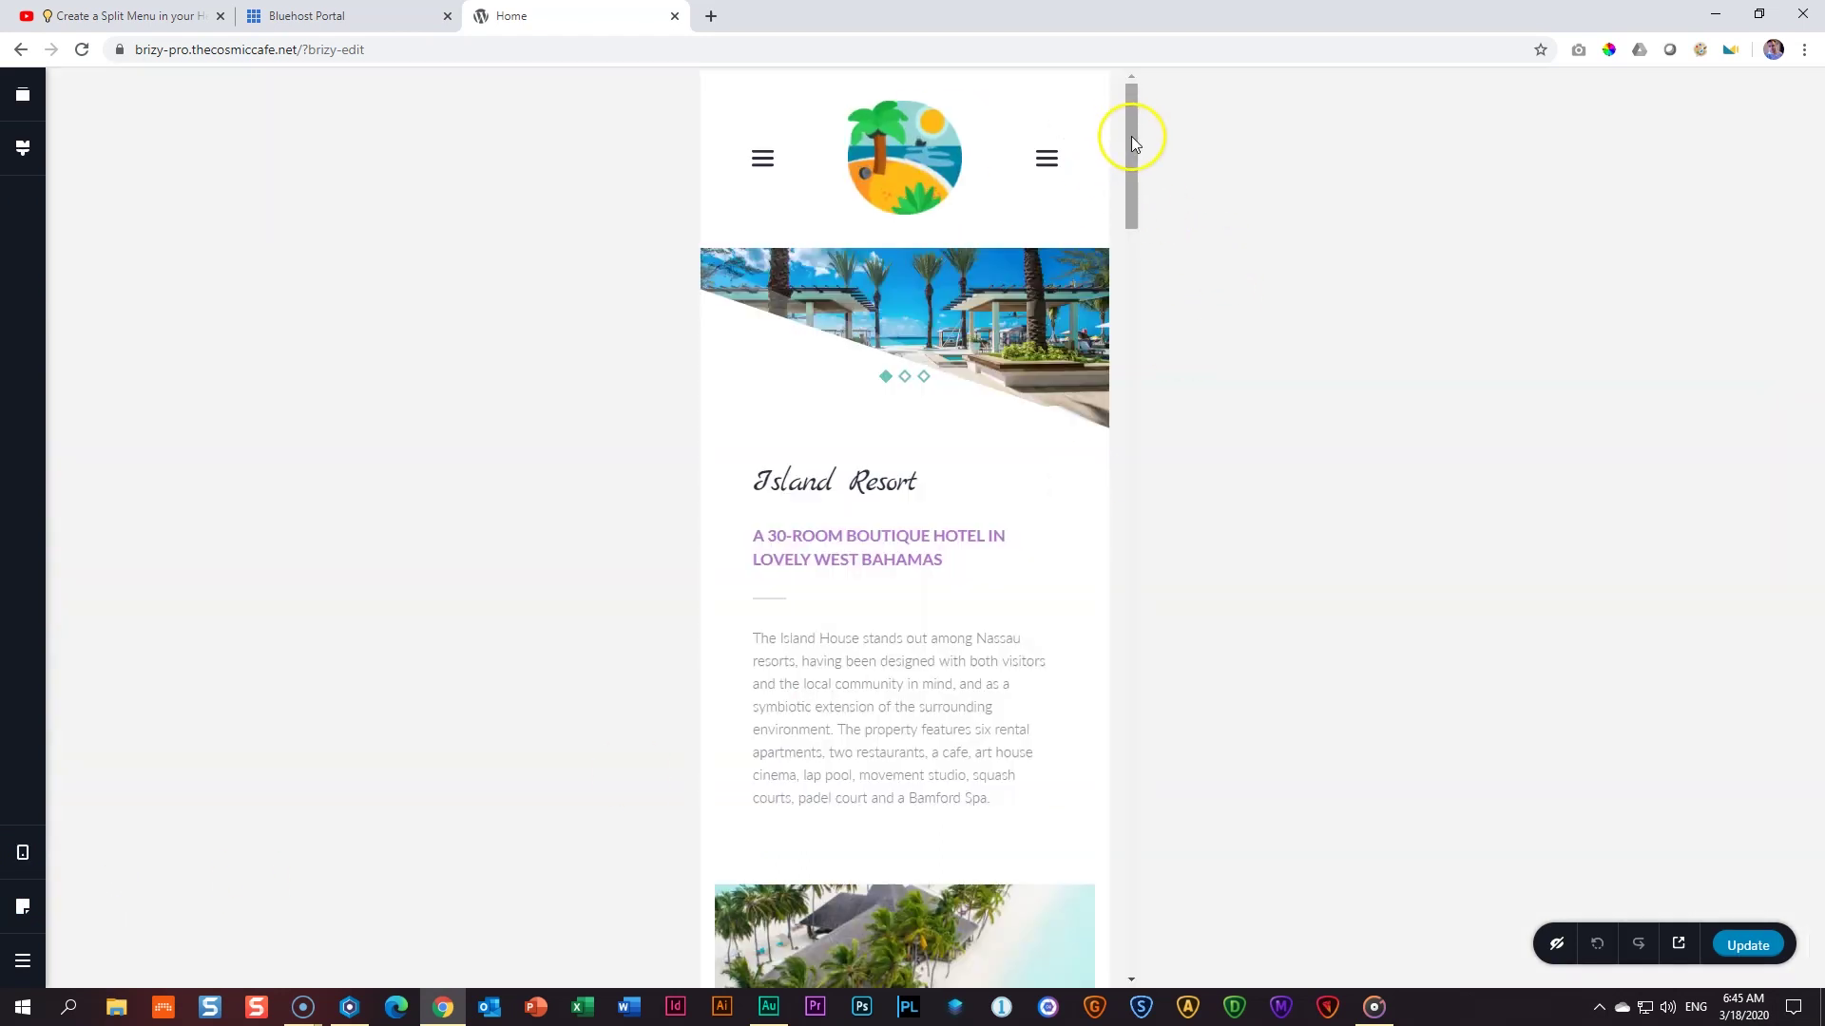
left_click(36, 863)
left_click(134, 787)
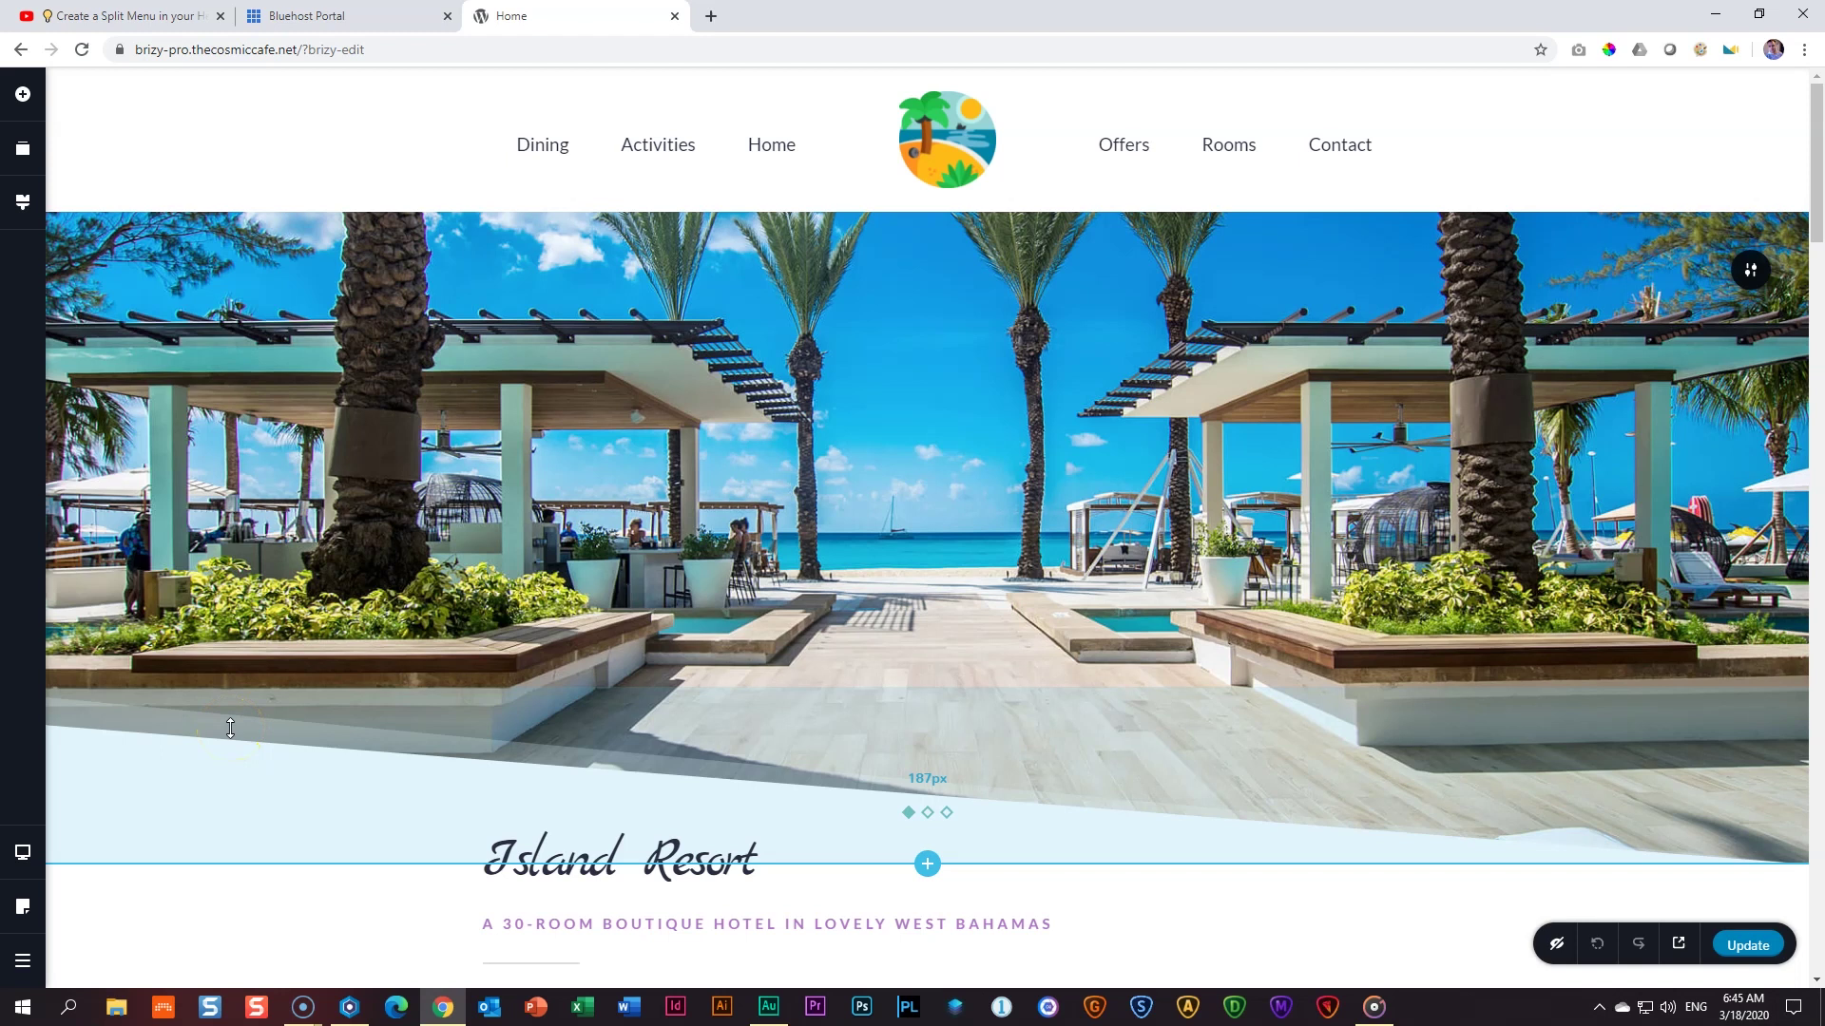
Duplicate the split menu header block and turn off Show on Desktop for the copy.
left_click(1749, 117)
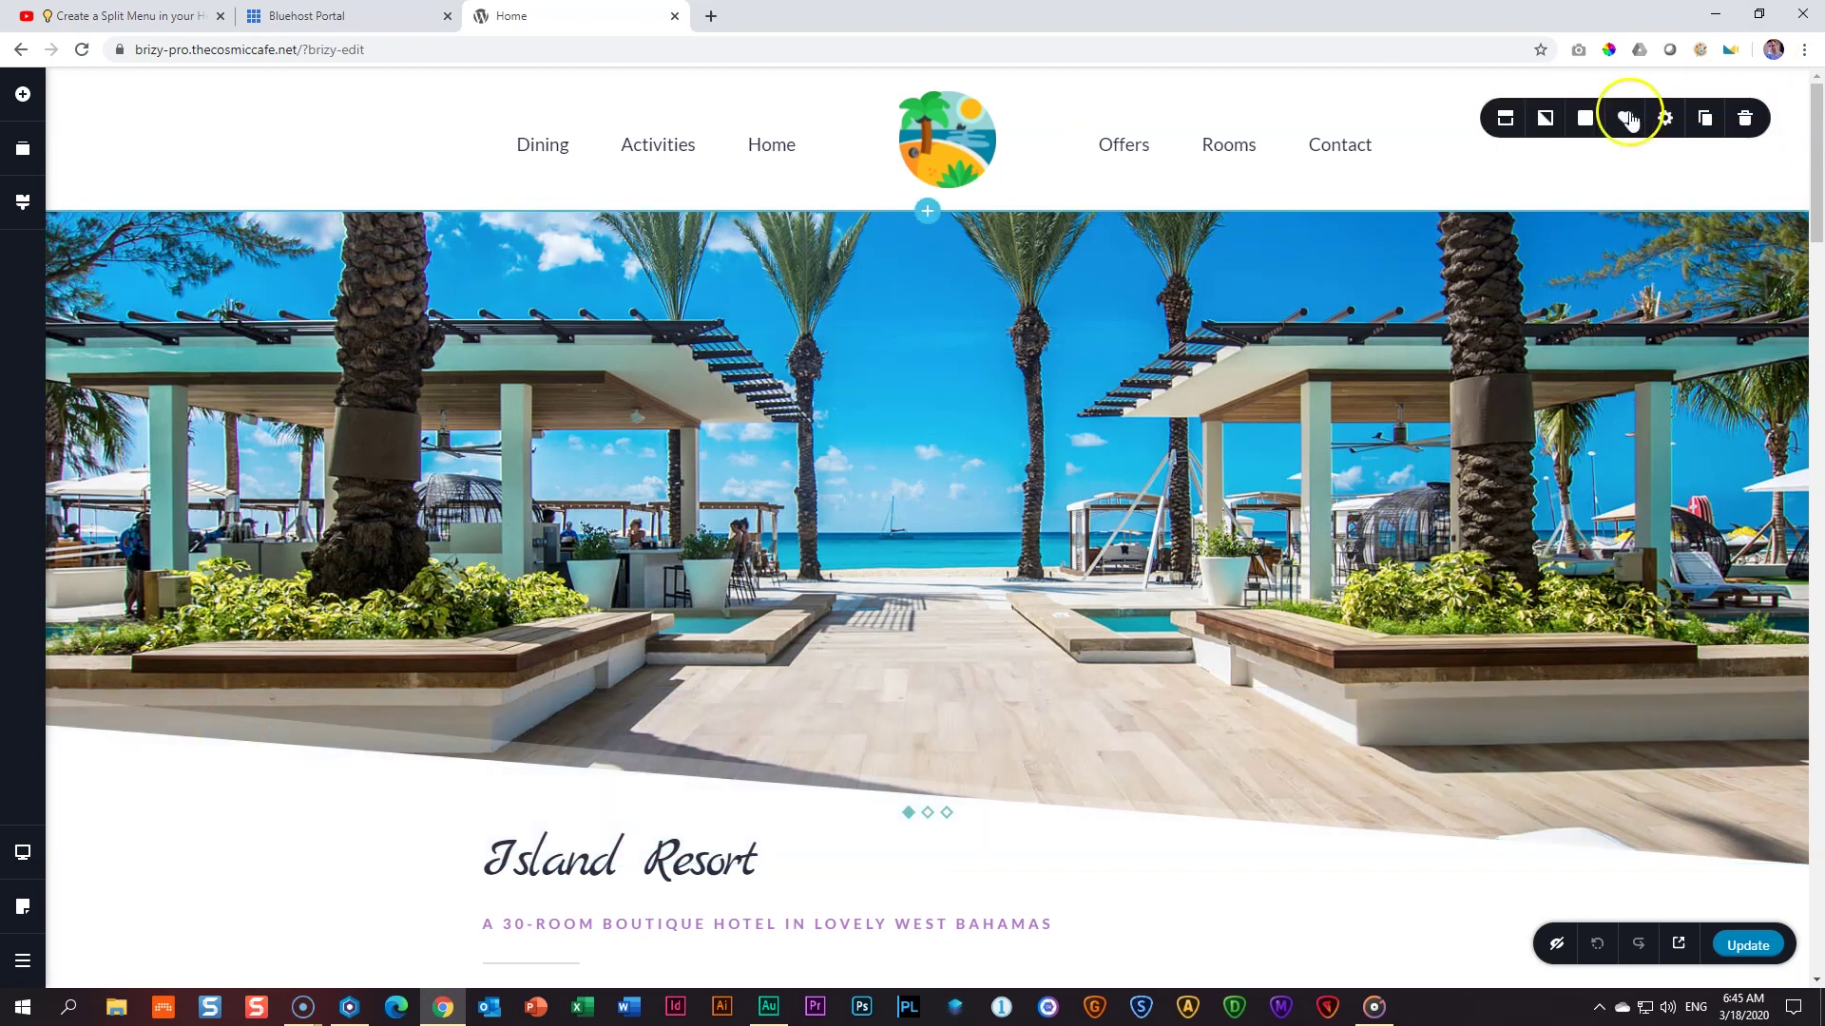
left_click(1707, 120)
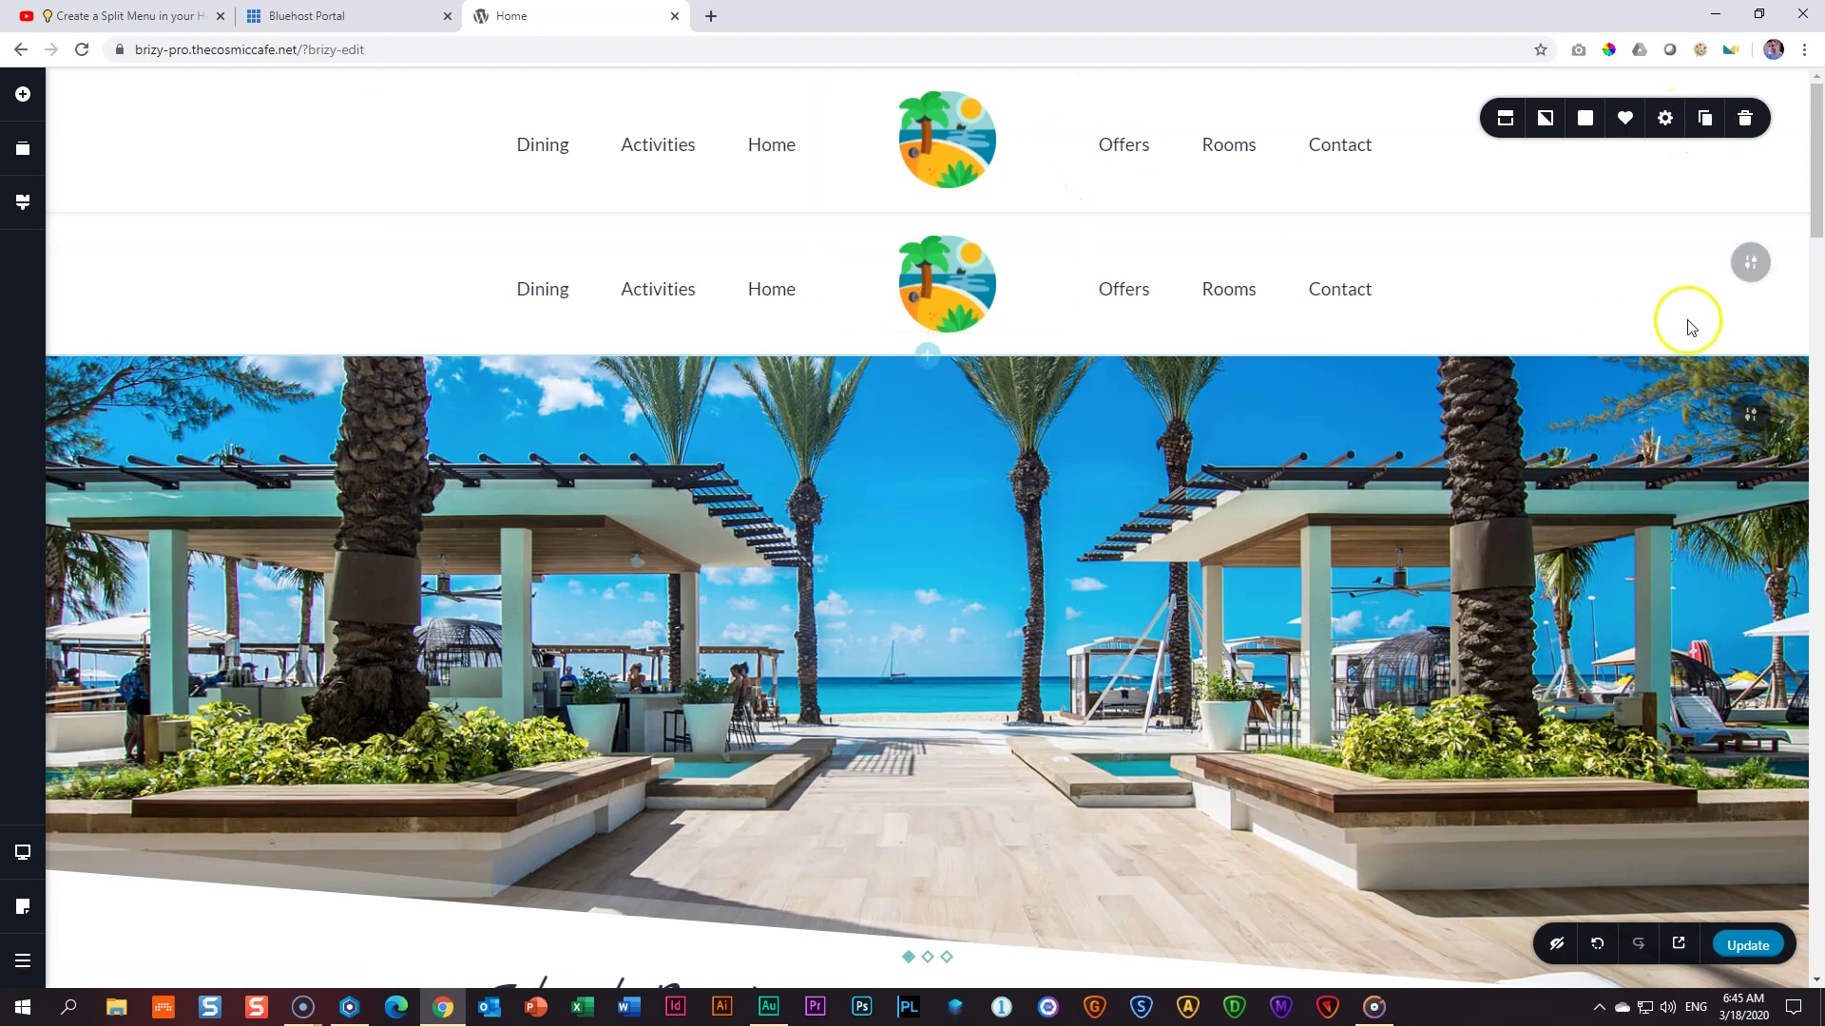
left_click(1750, 262)
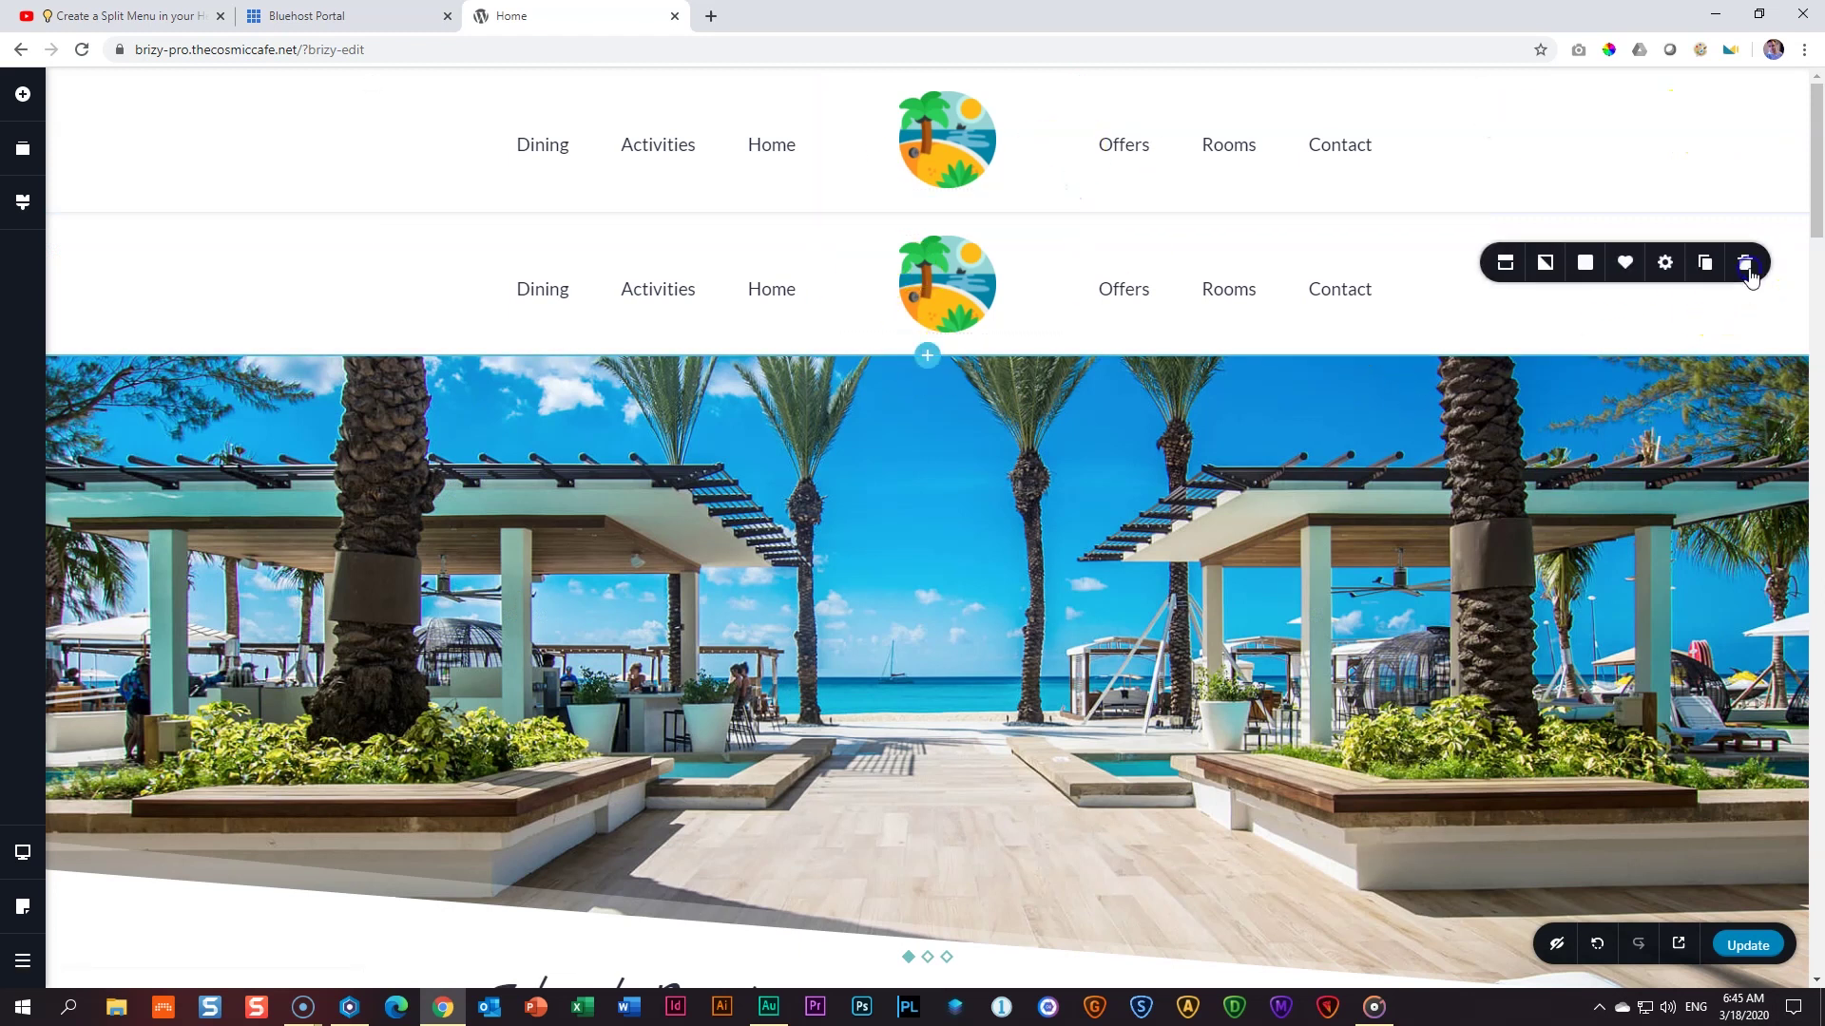
left_click(1665, 262)
left_click(1637, 211)
left_click(1713, 154)
left_click(1760, 210)
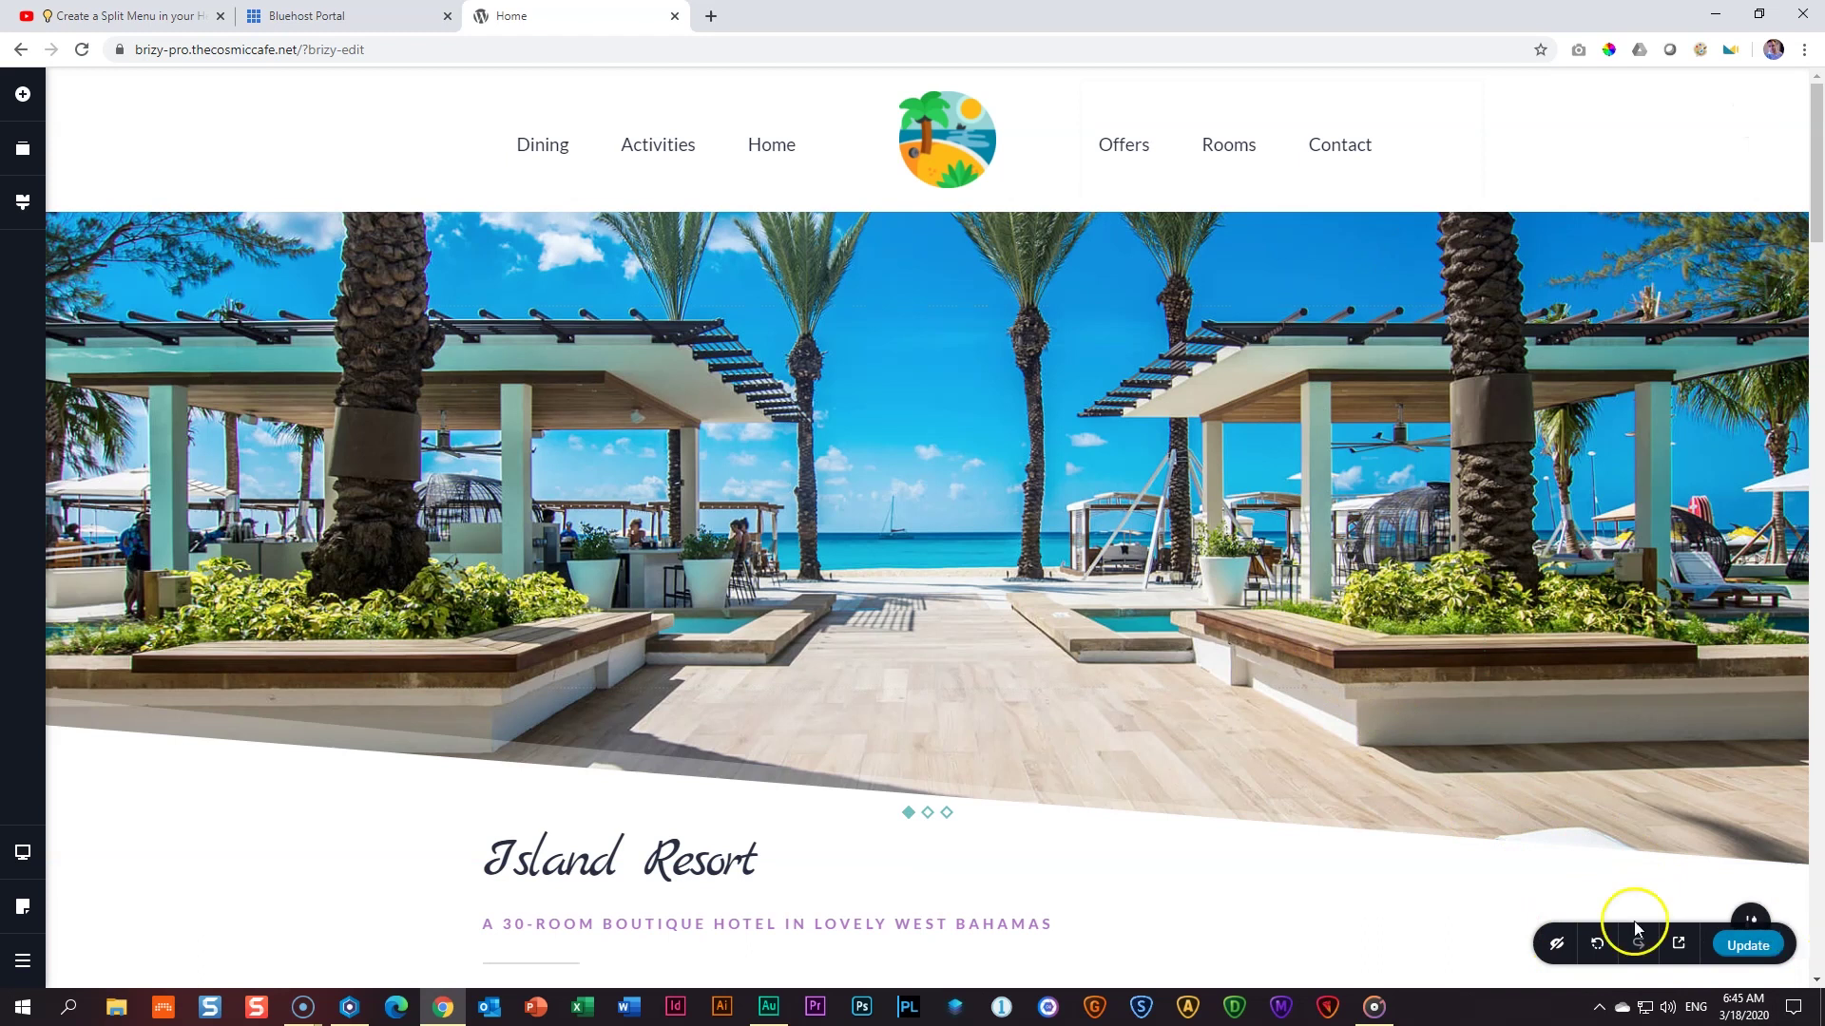
Display the hidden blocks in the editor, and update the page to check its preview in a new tab.
left_click(1556, 944)
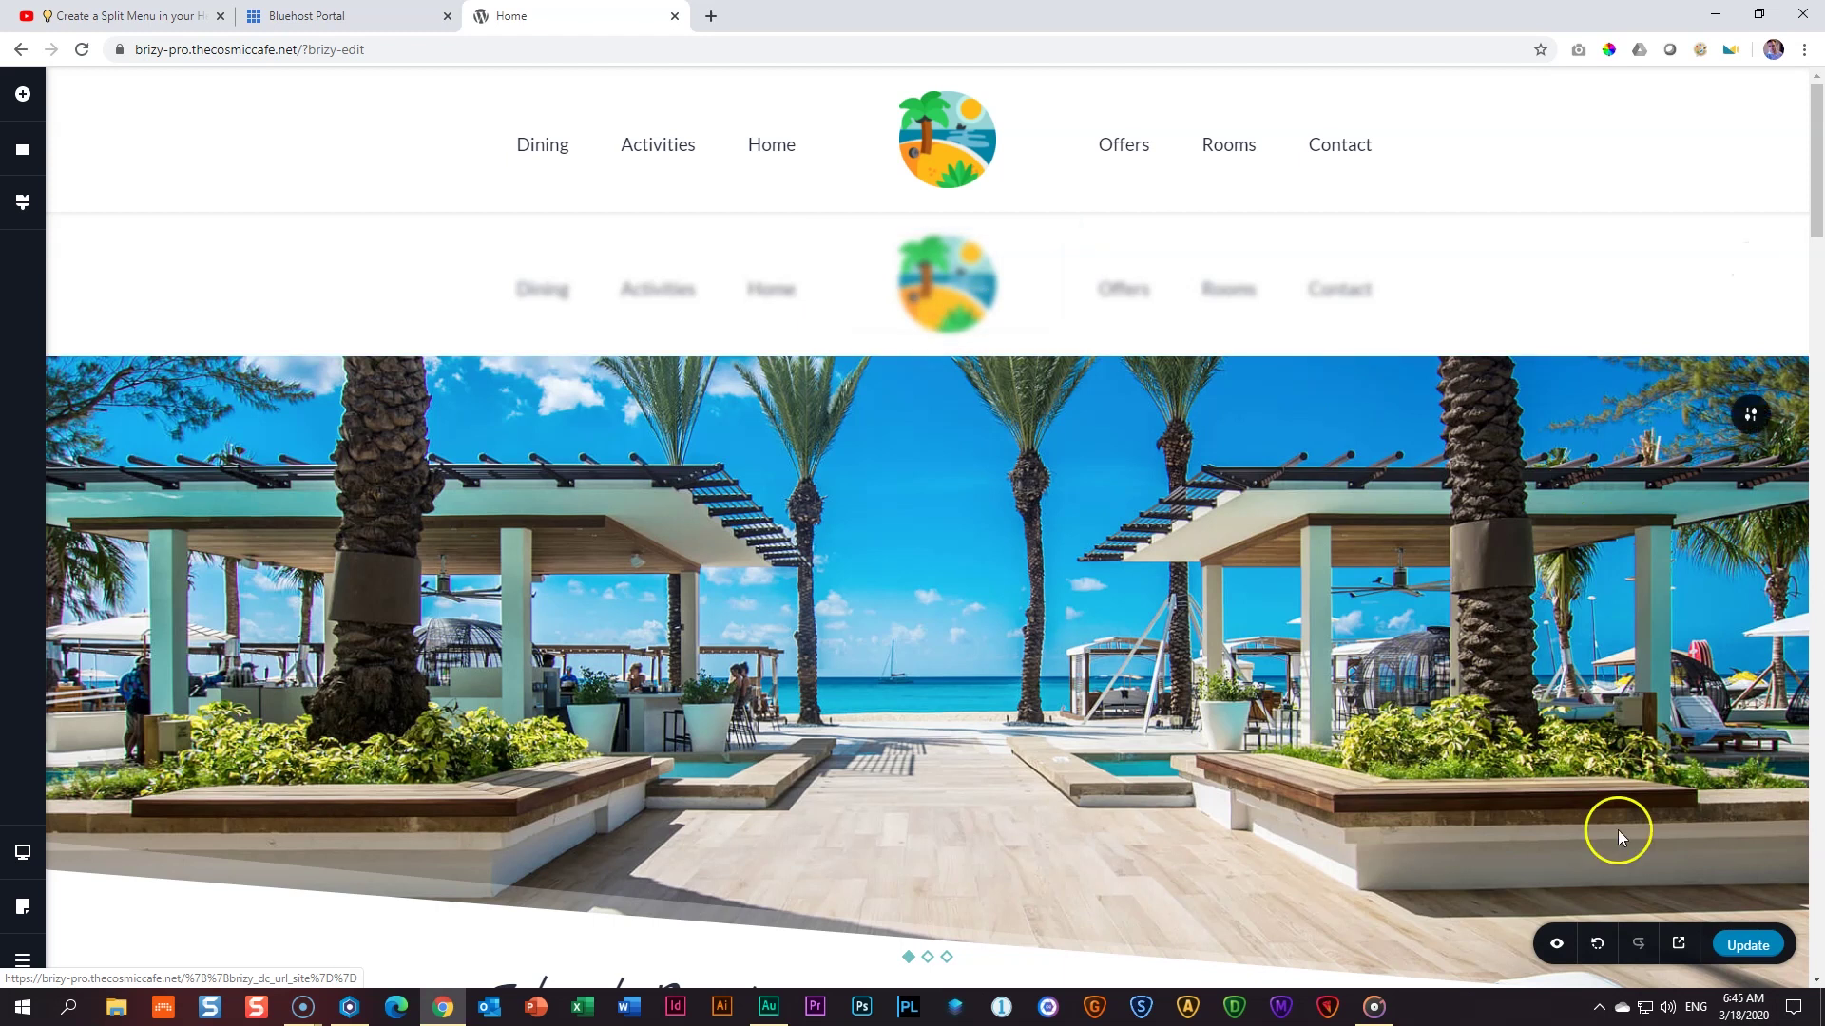
left_click(1752, 948)
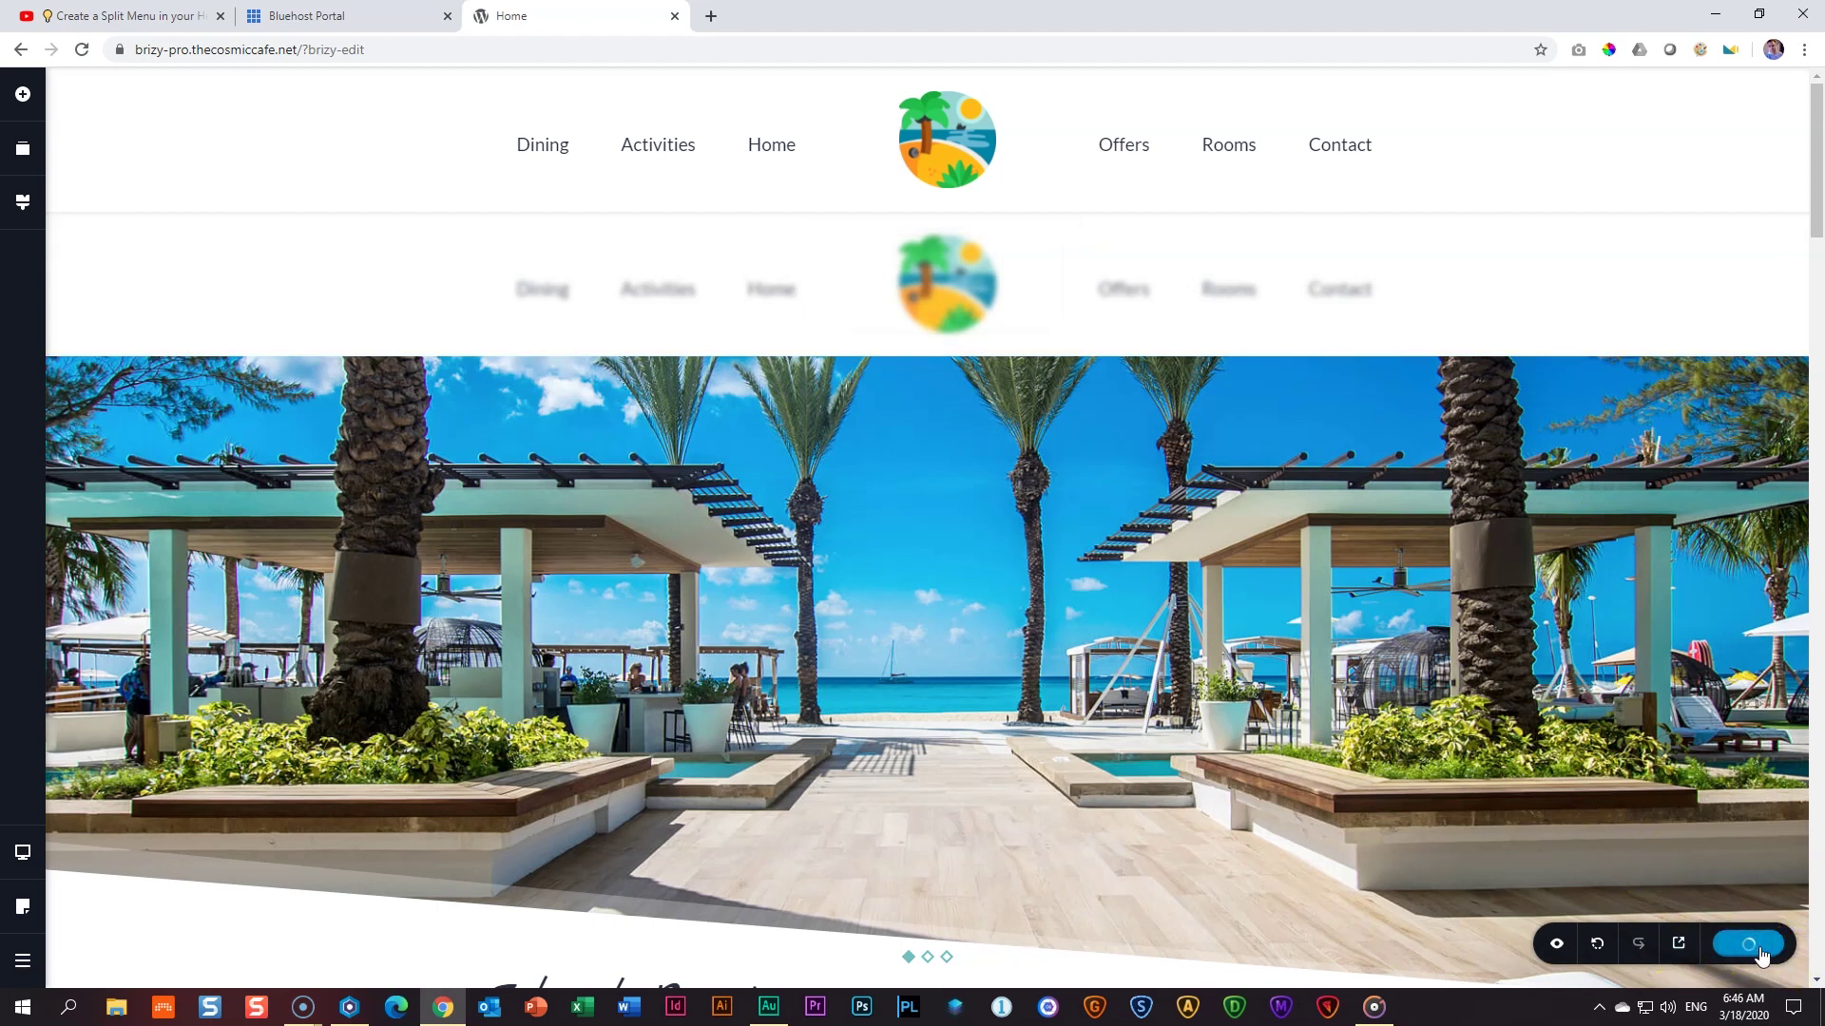
left_click(1679, 948)
left_click(1681, 954)
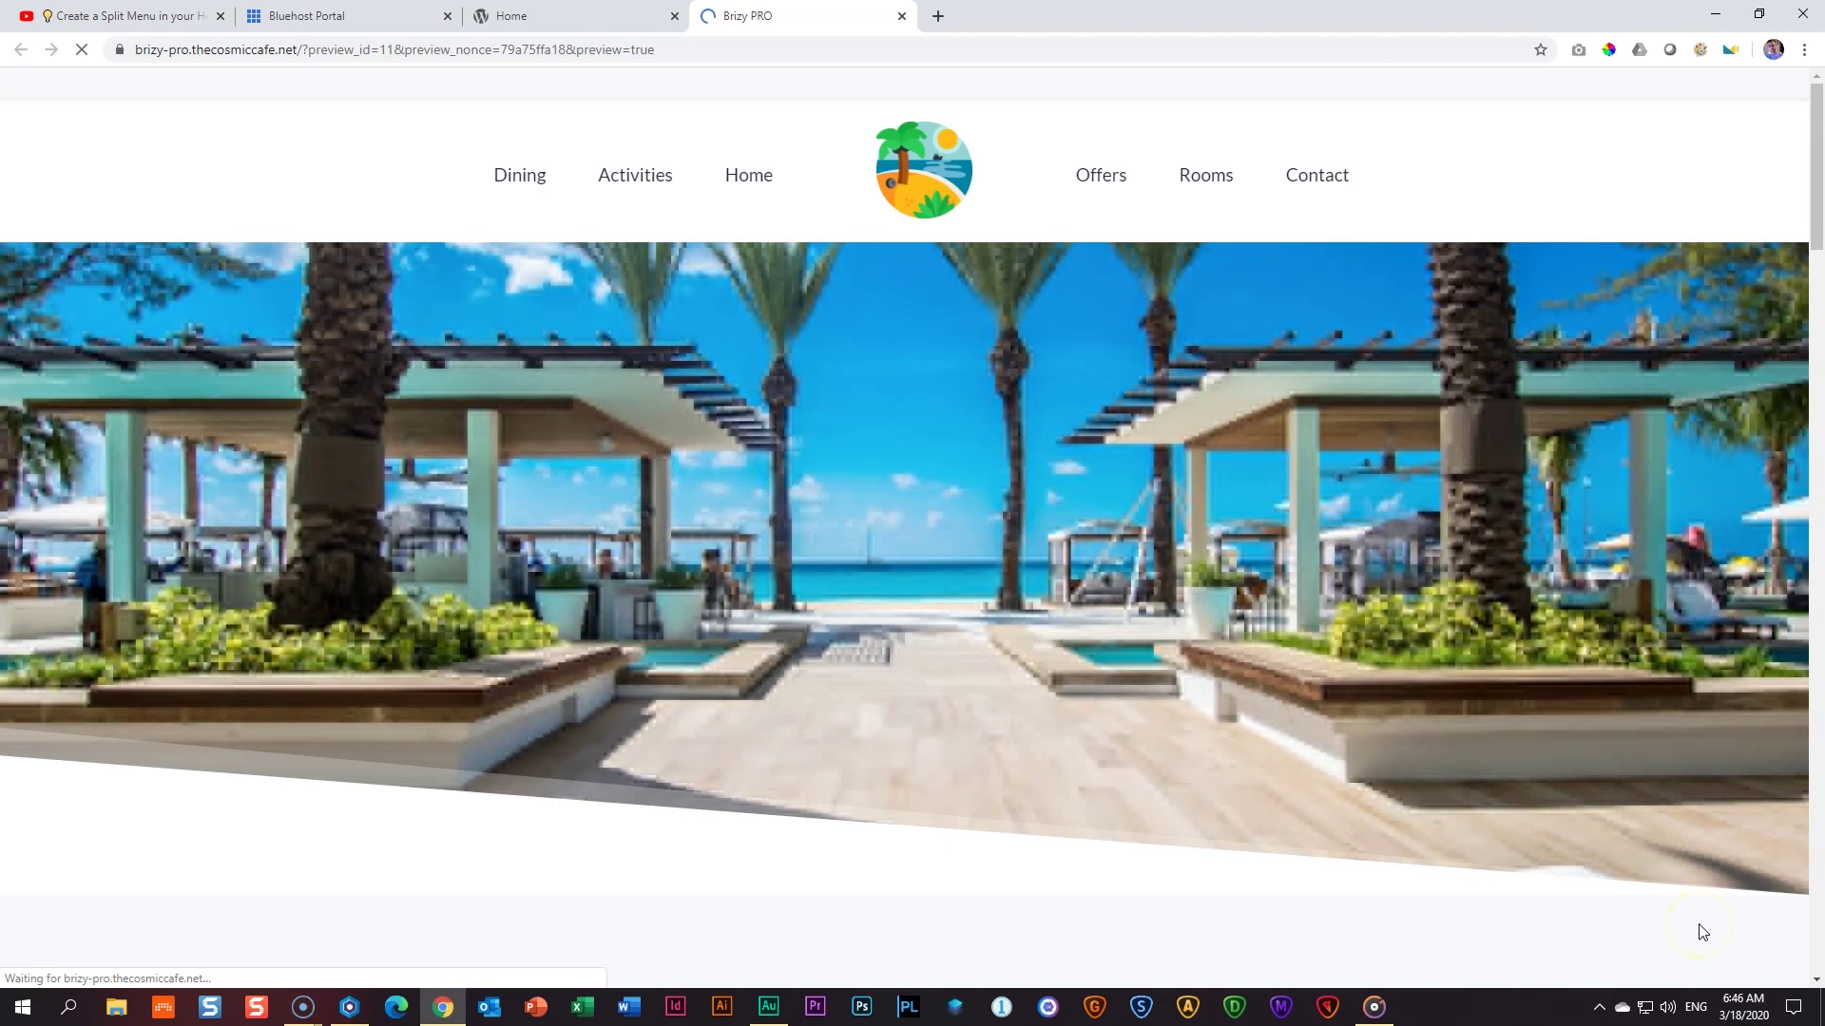
left_click(904, 18)
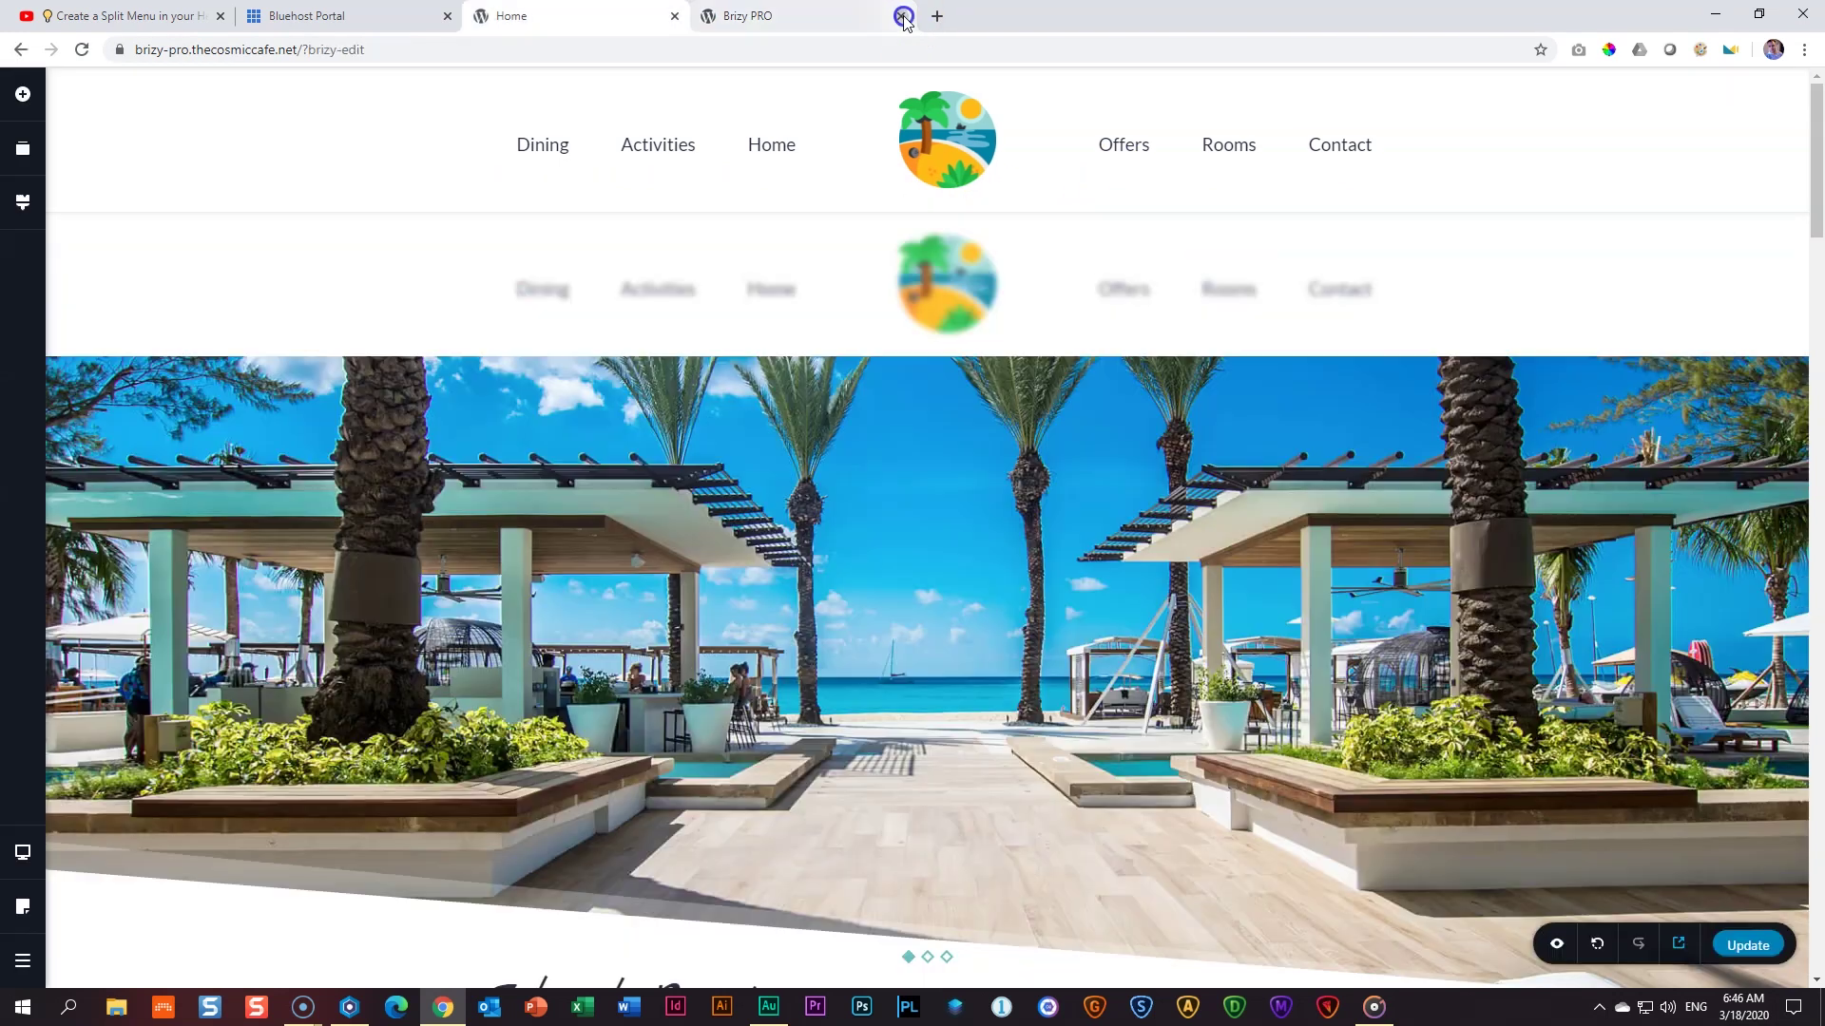
Turn Show on Desktop back on for the duplicated header block in its advanced settings.
left_click(1761, 272)
left_click(1665, 263)
left_click(1753, 140)
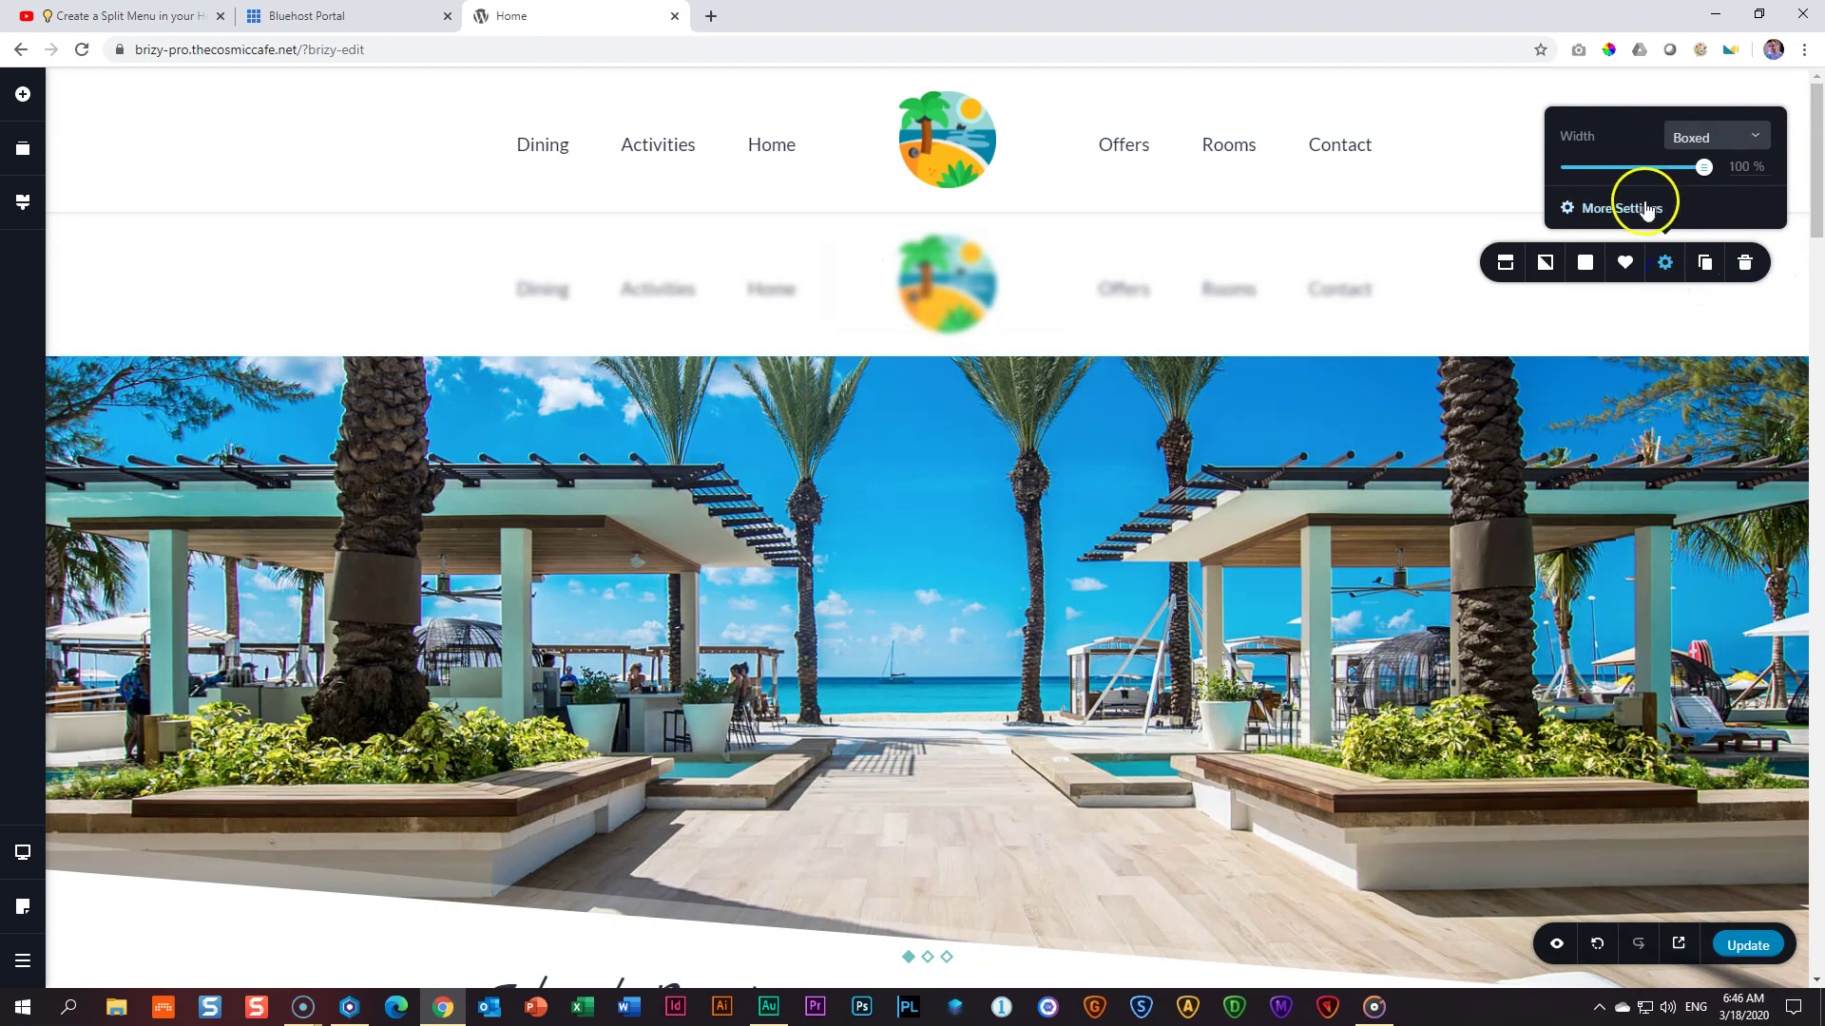
left_click(1622, 207)
left_click(1740, 153)
left_click(1765, 210)
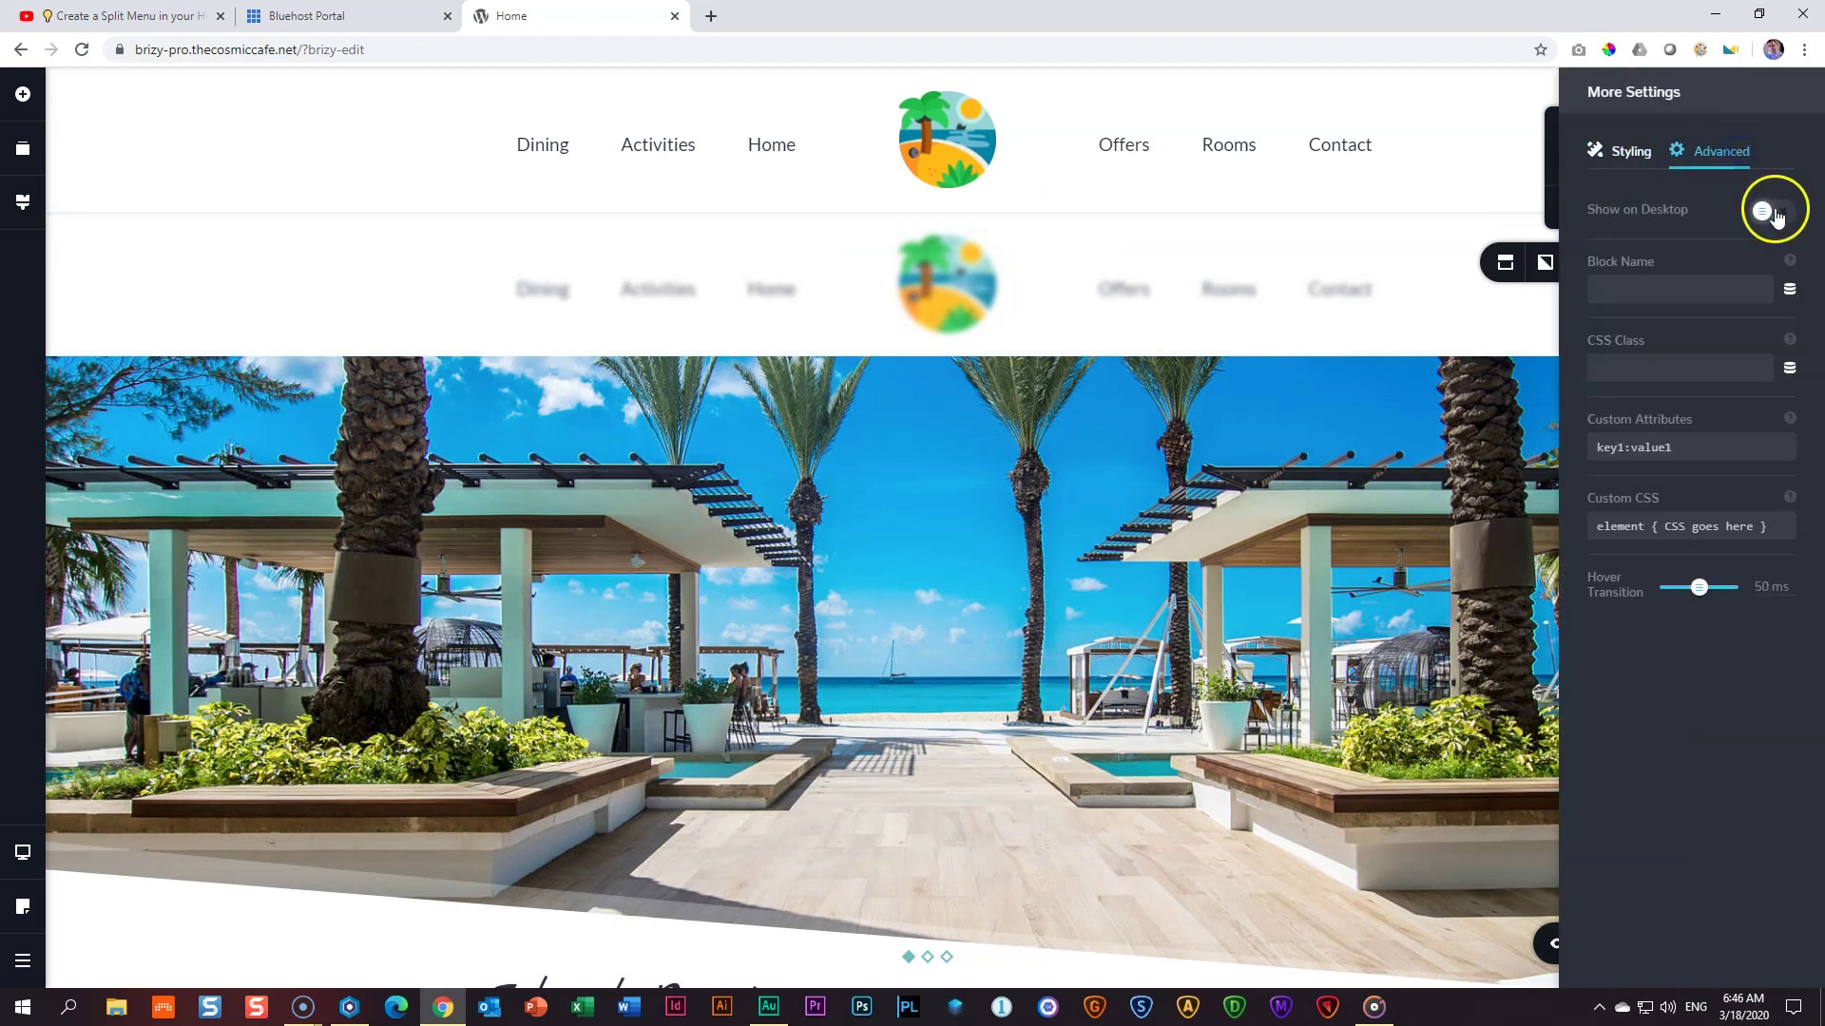
Delete the column containing the Dining, Activities and Home menu from the duplicated header.
left_click(1217, 303)
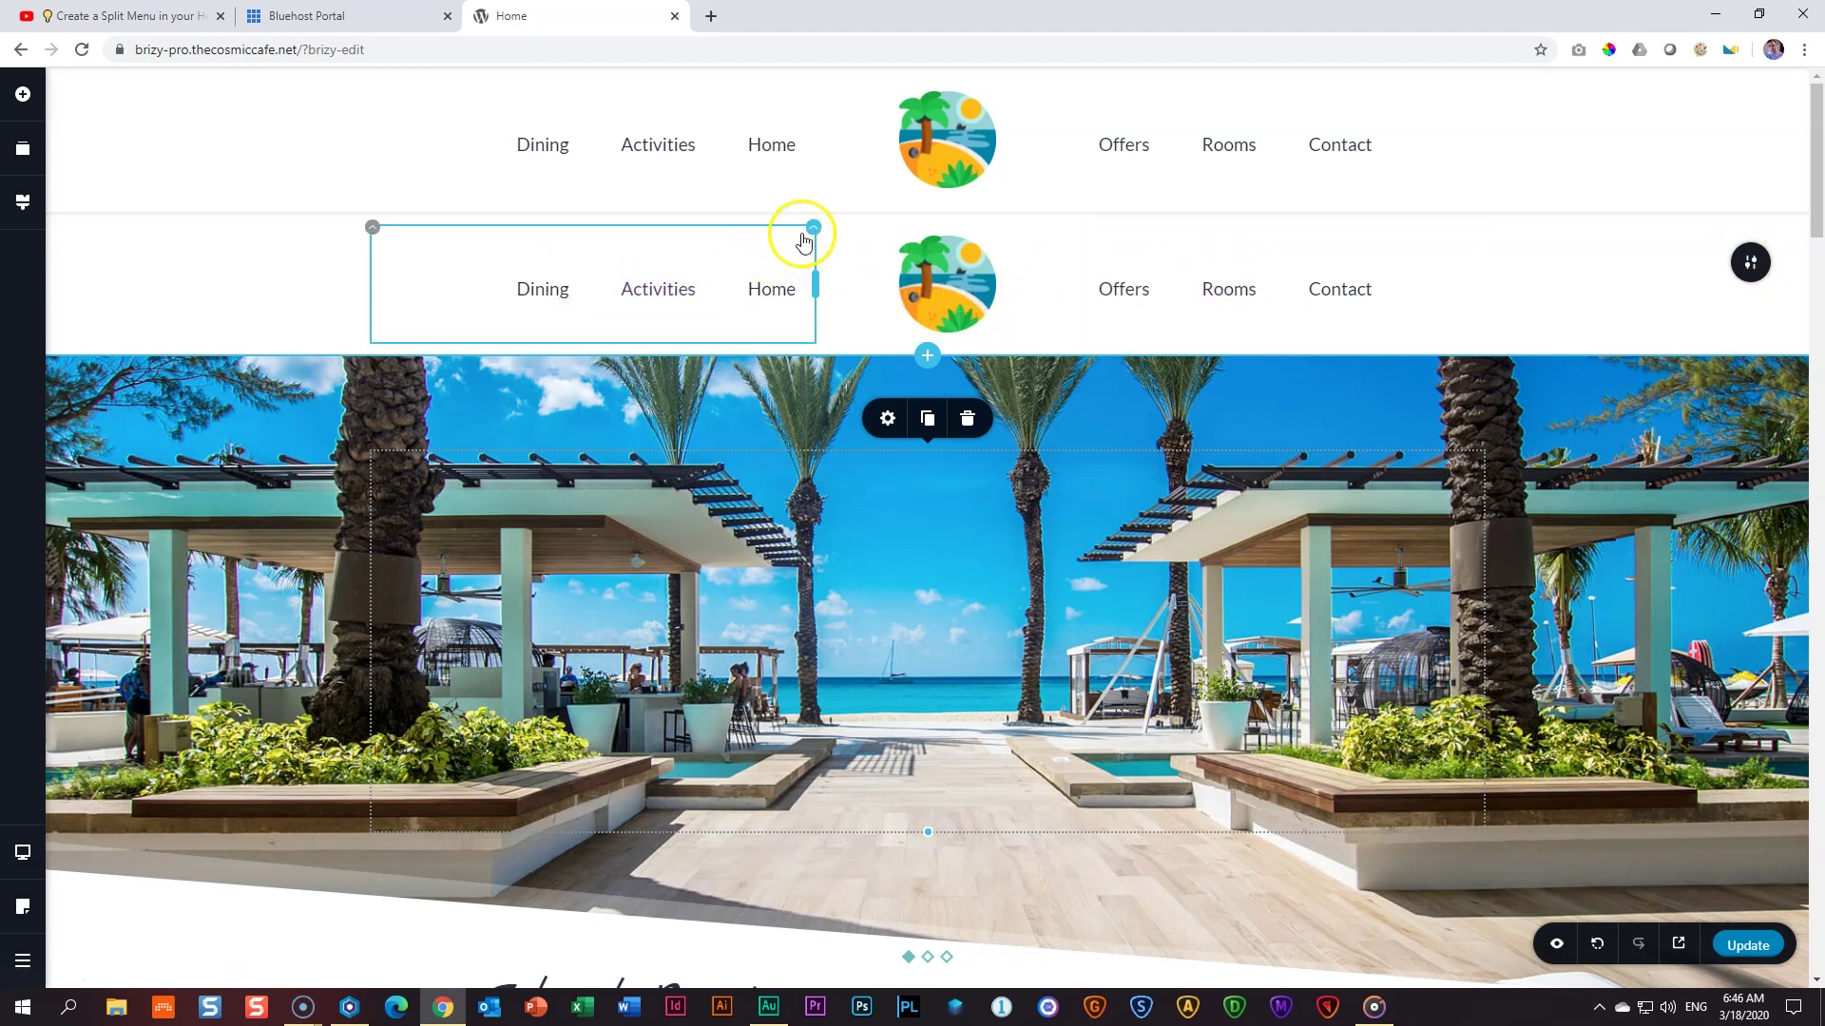
left_click(814, 229)
left_click(933, 174)
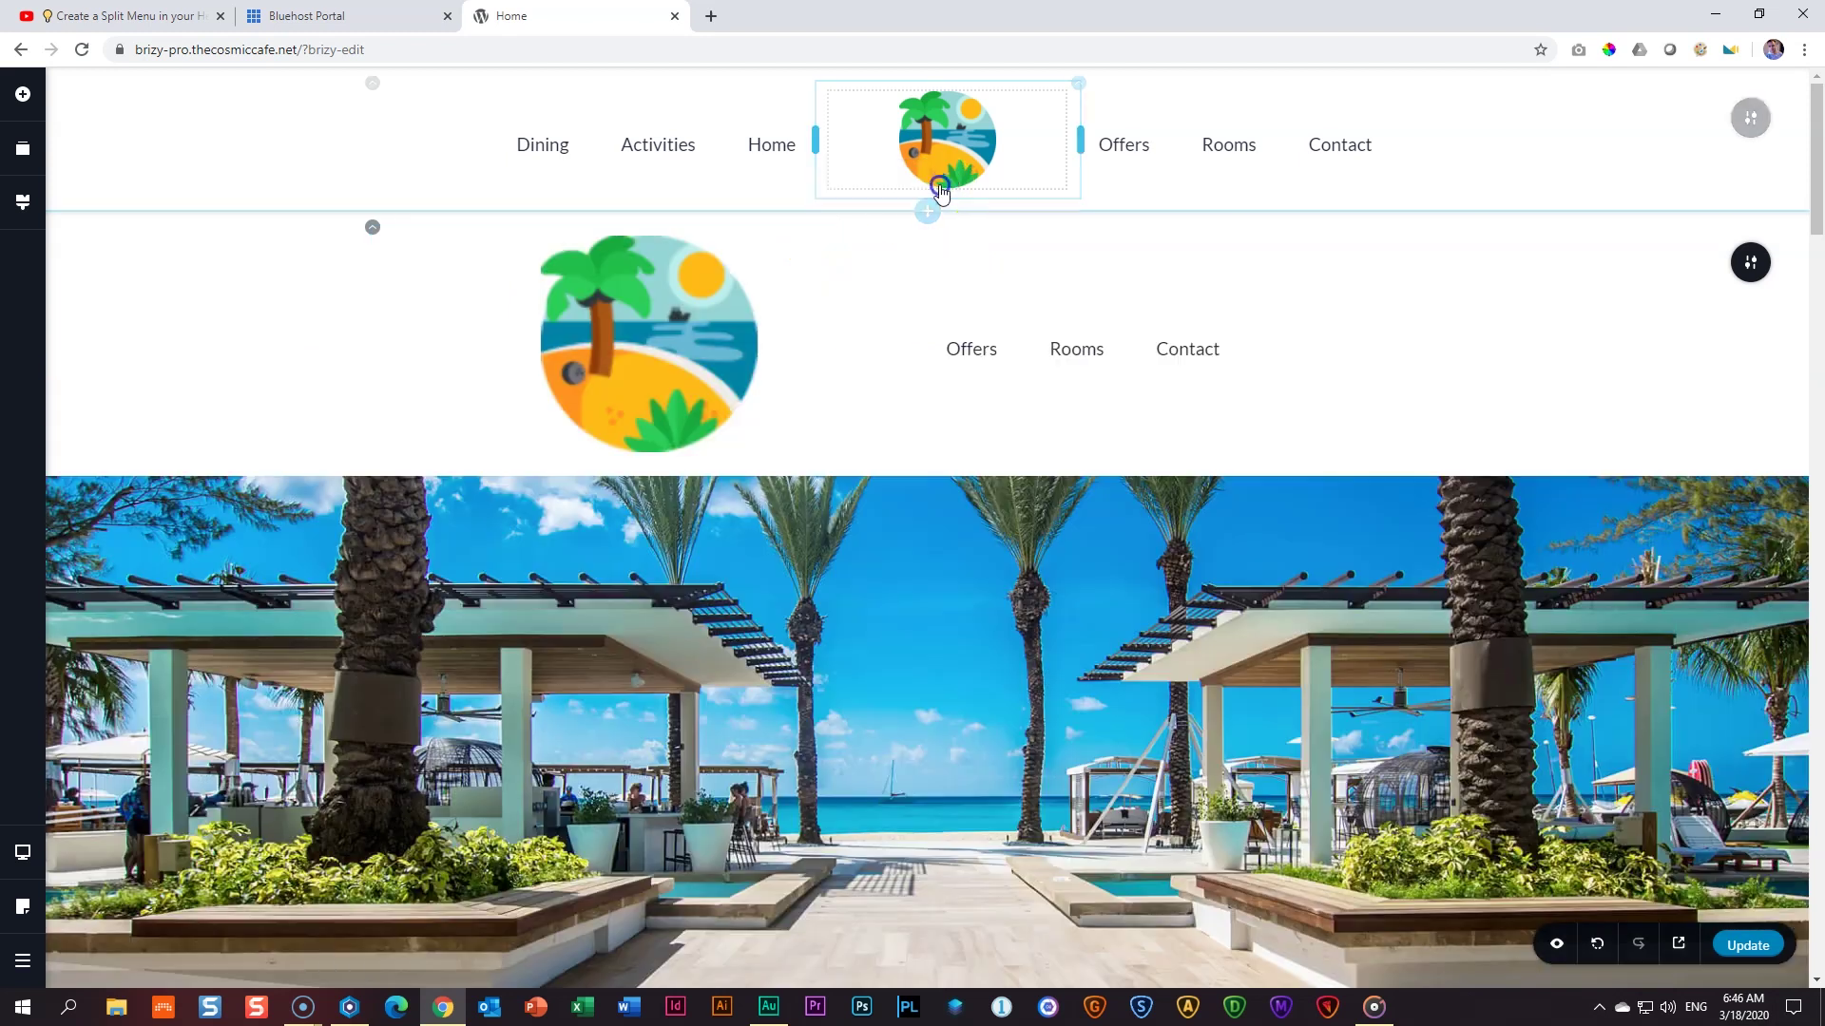
Examine which menus can be assigned to the remaining menu element in the duplicated header.
left_click(1072, 357)
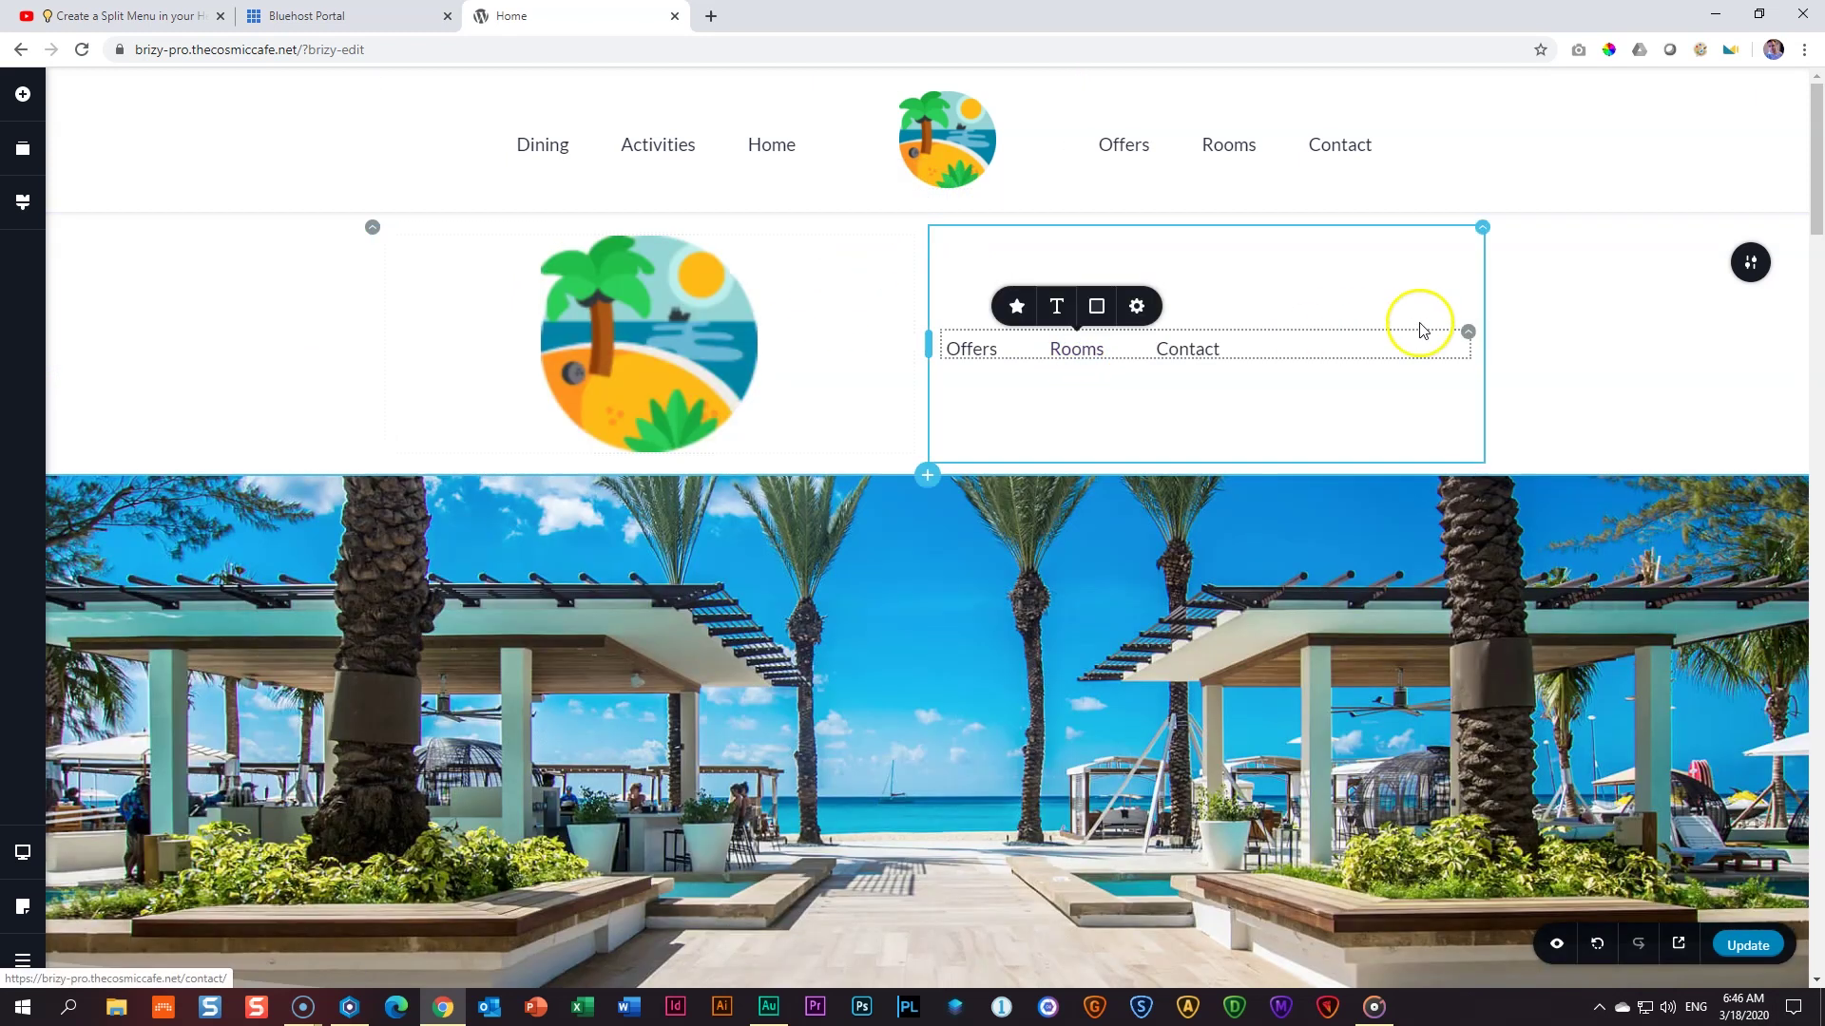
left_click(1469, 331)
left_click(1387, 285)
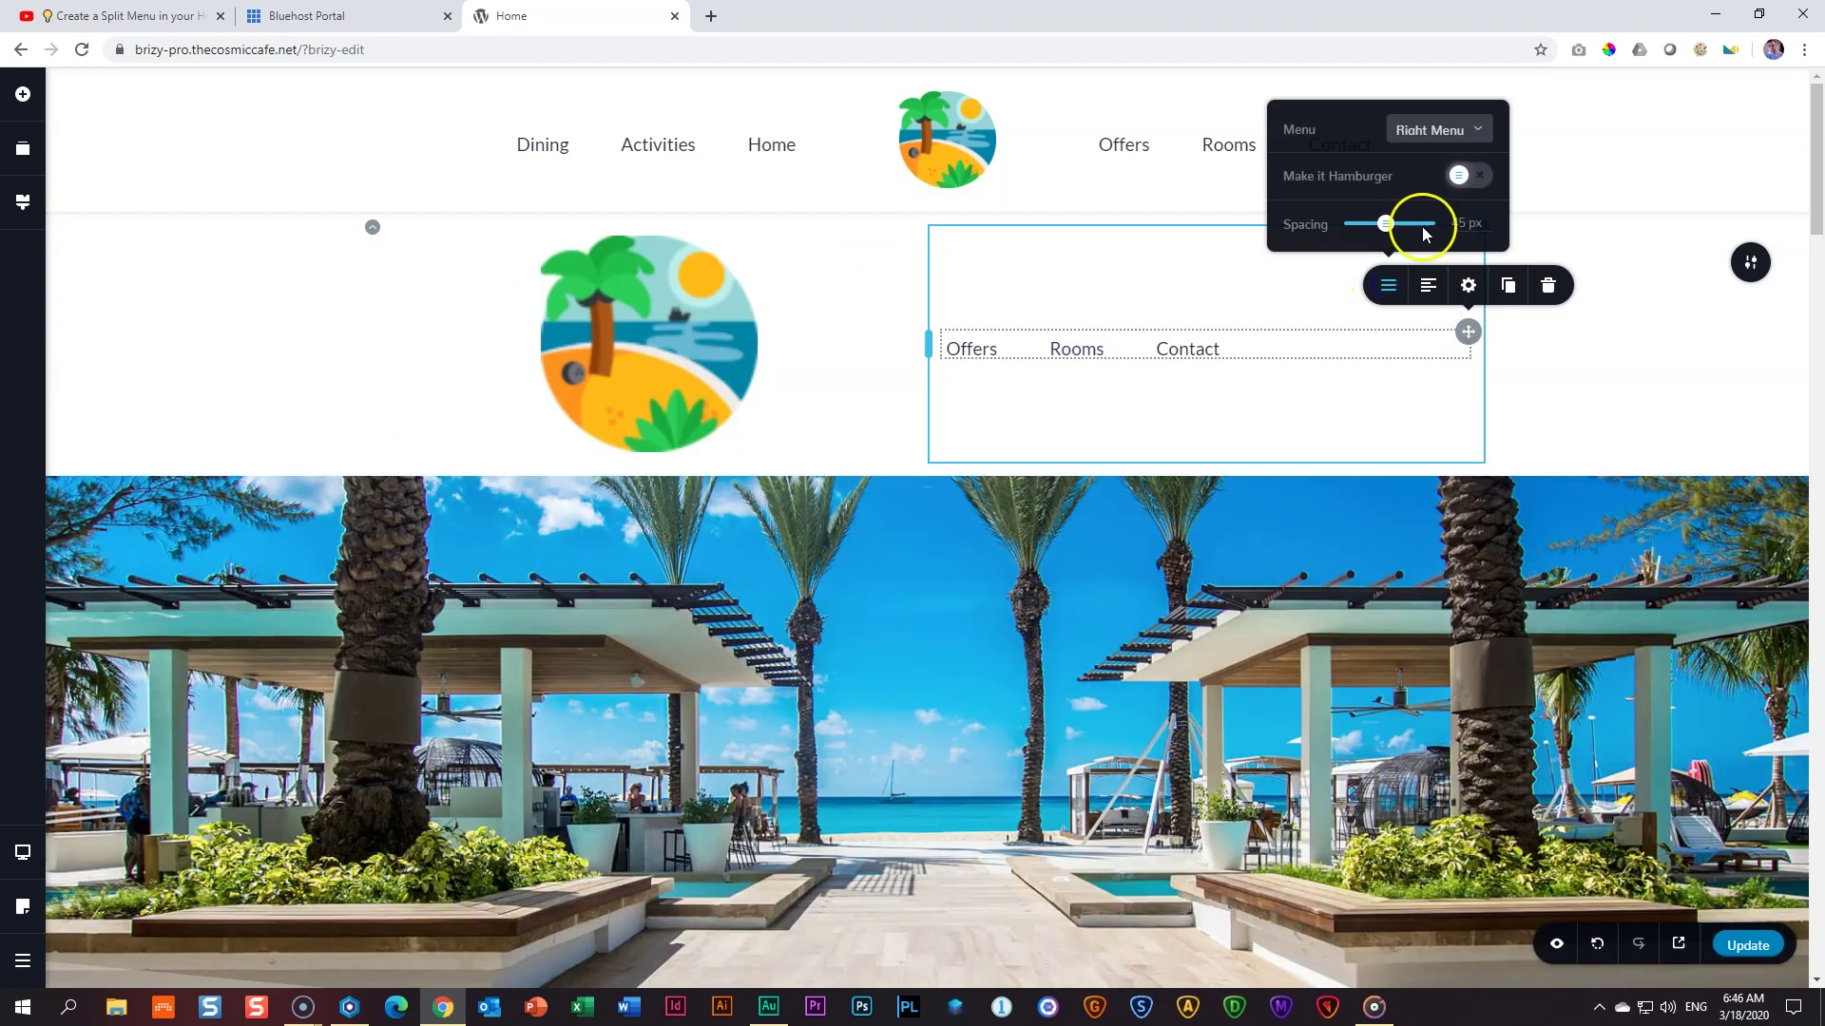
left_click(1457, 133)
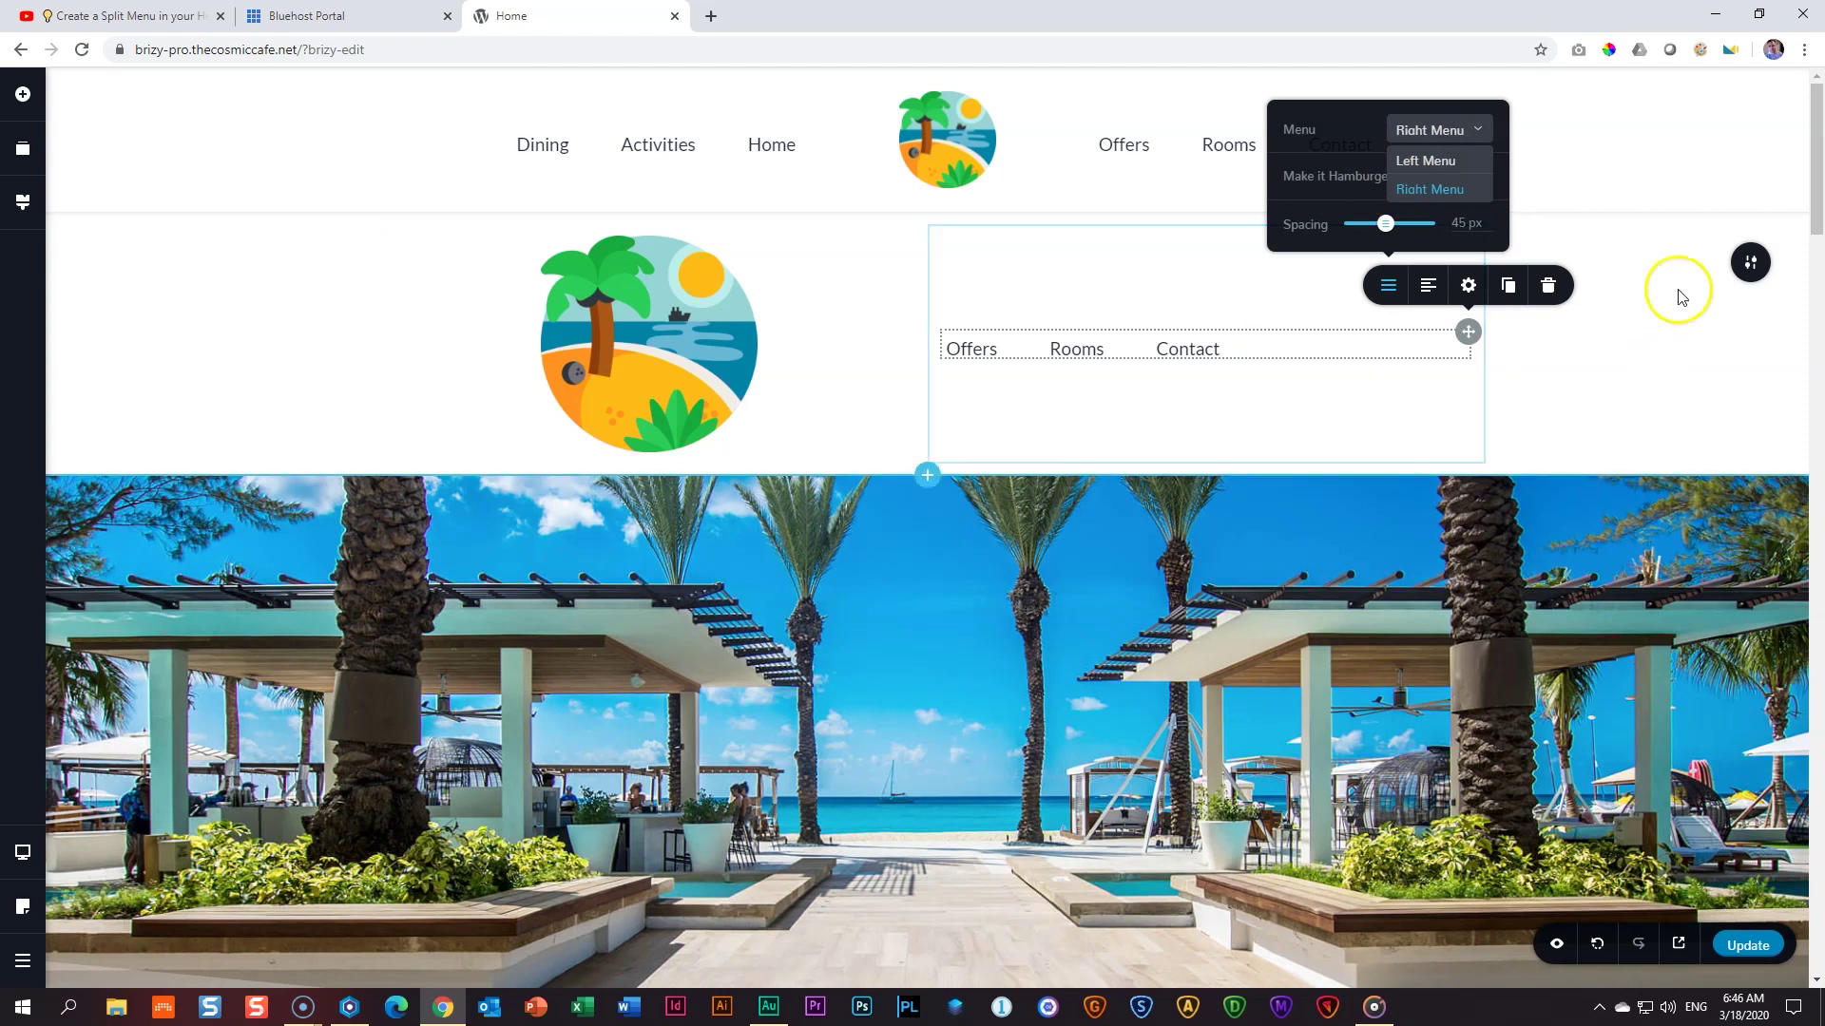
left_click(1589, 344)
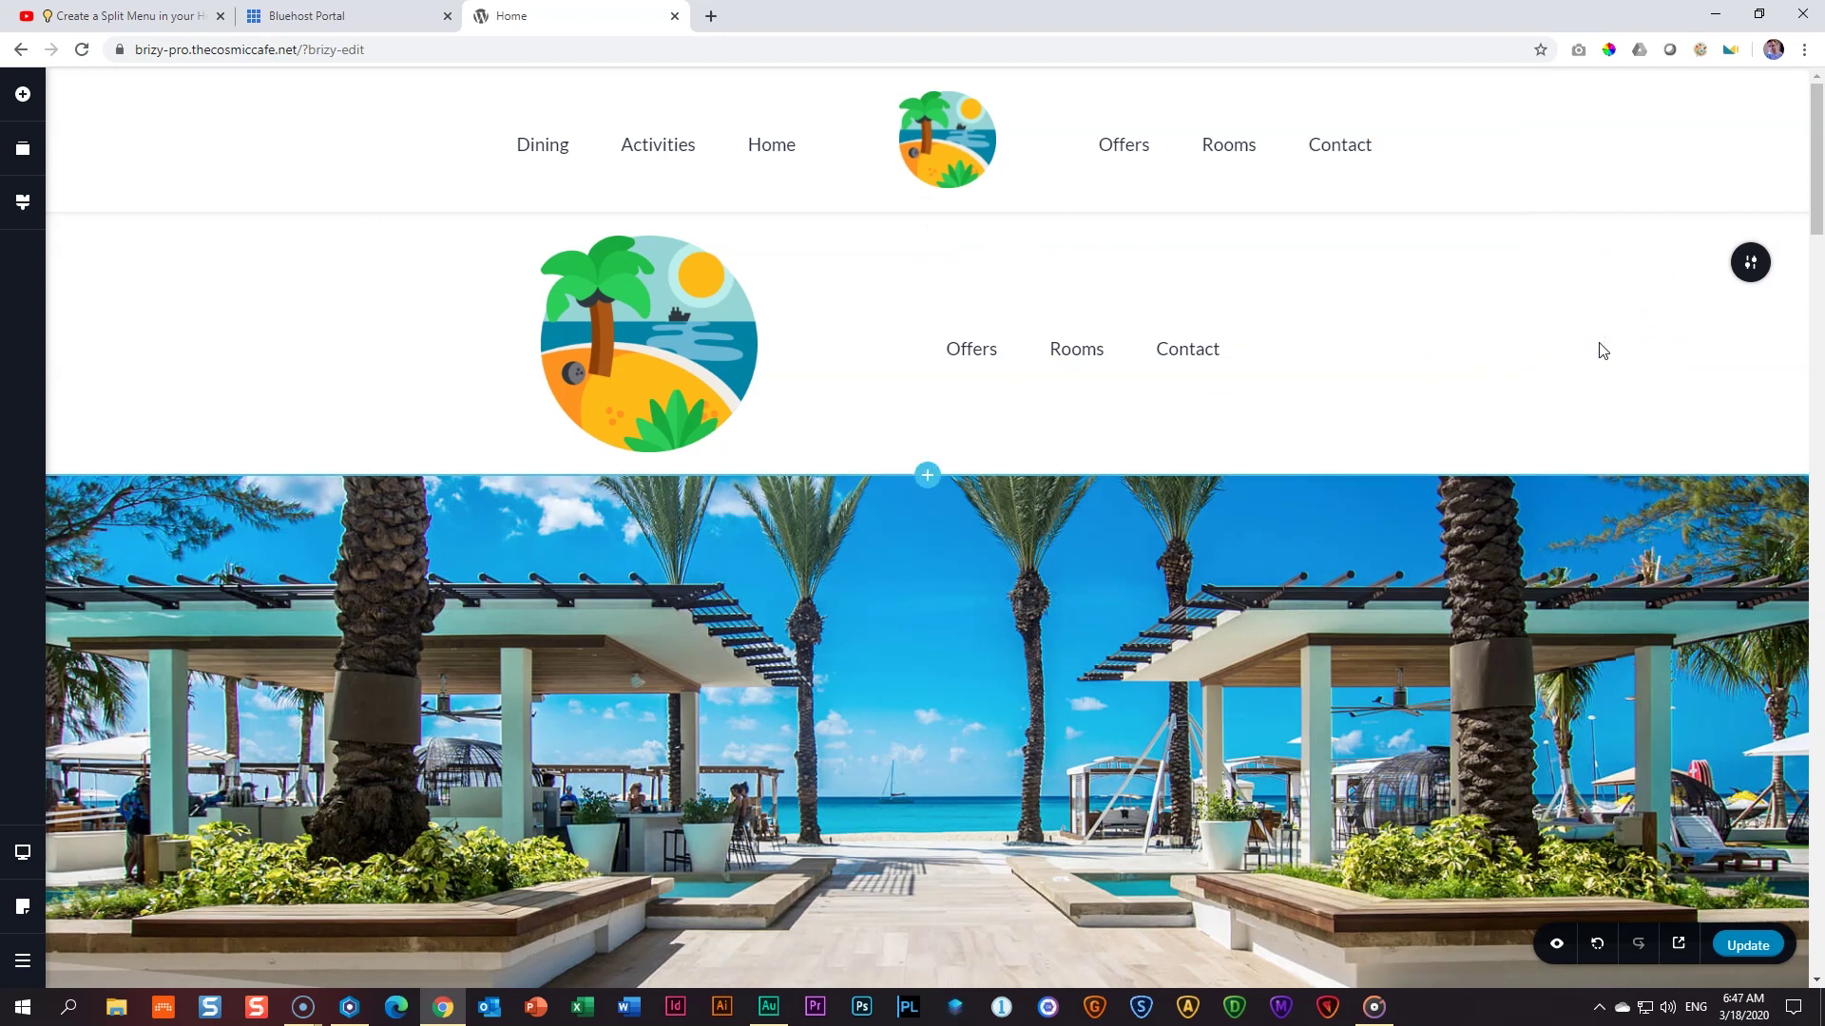
left_click(1594, 342)
Update the page, and start creating a new menu on the WordPress dashboard's Menus screen.
left_click(1738, 960)
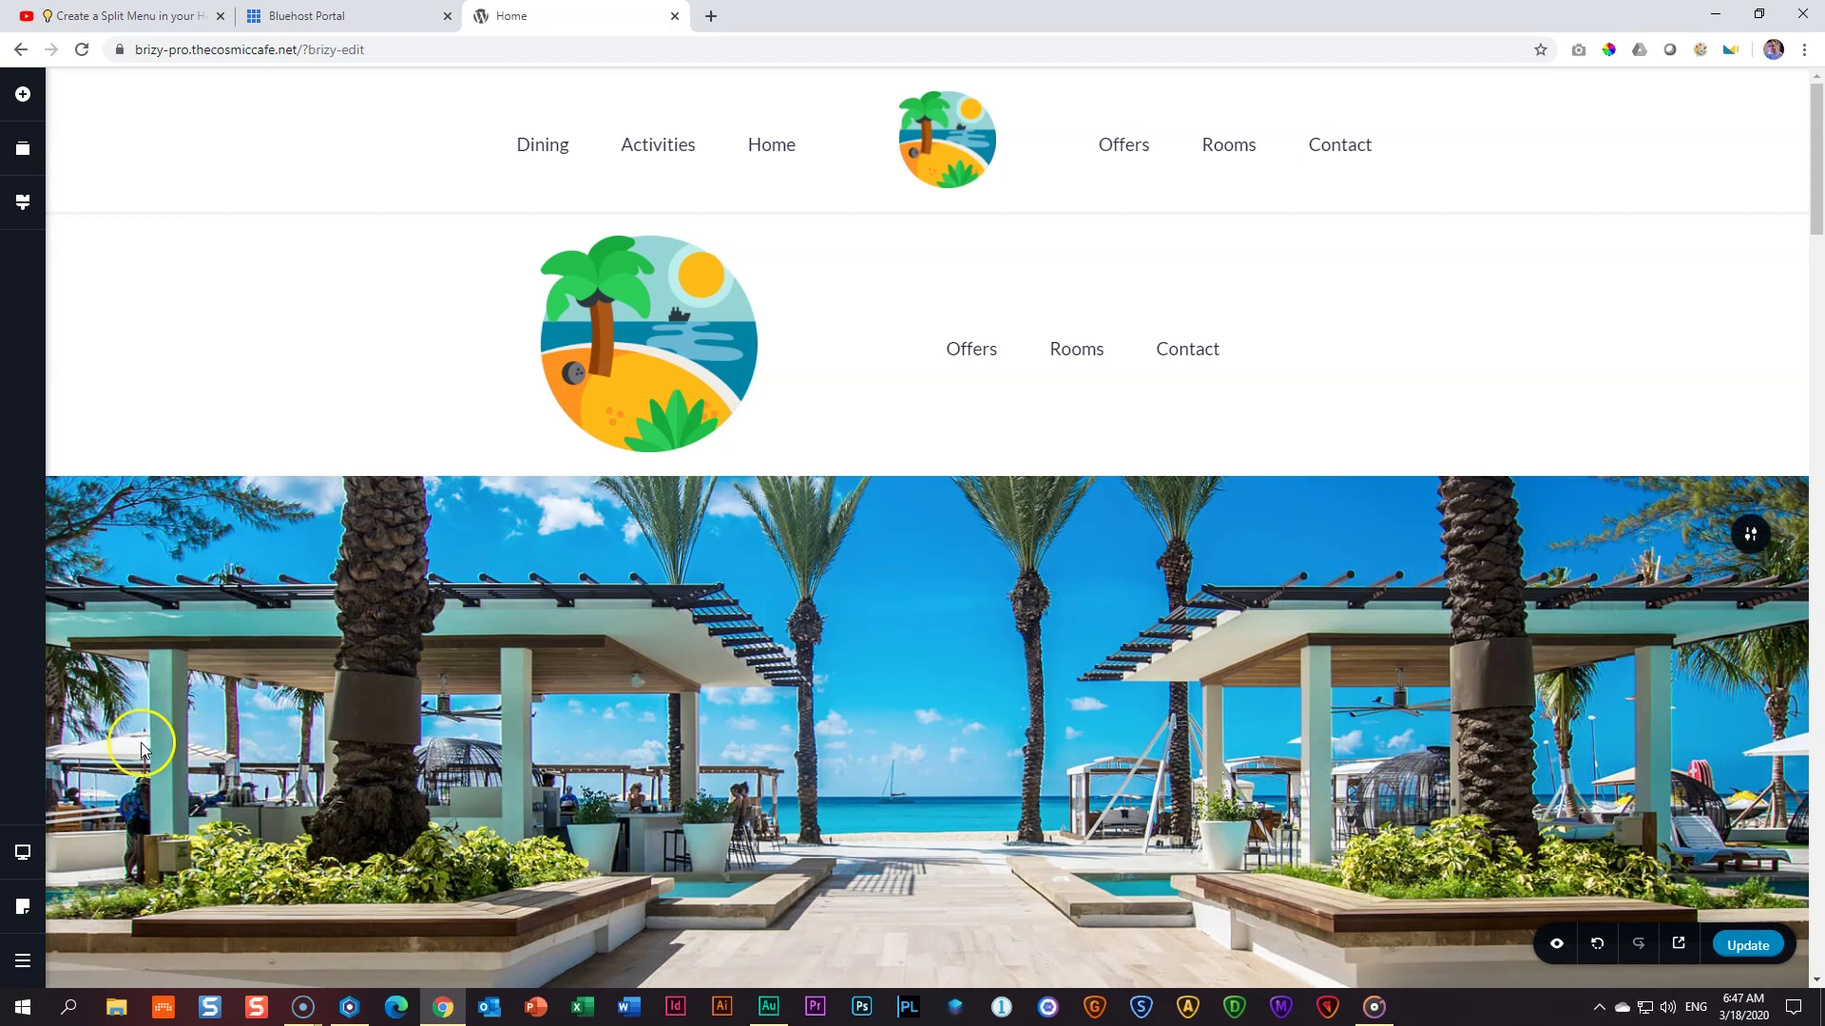
left_click(22, 960)
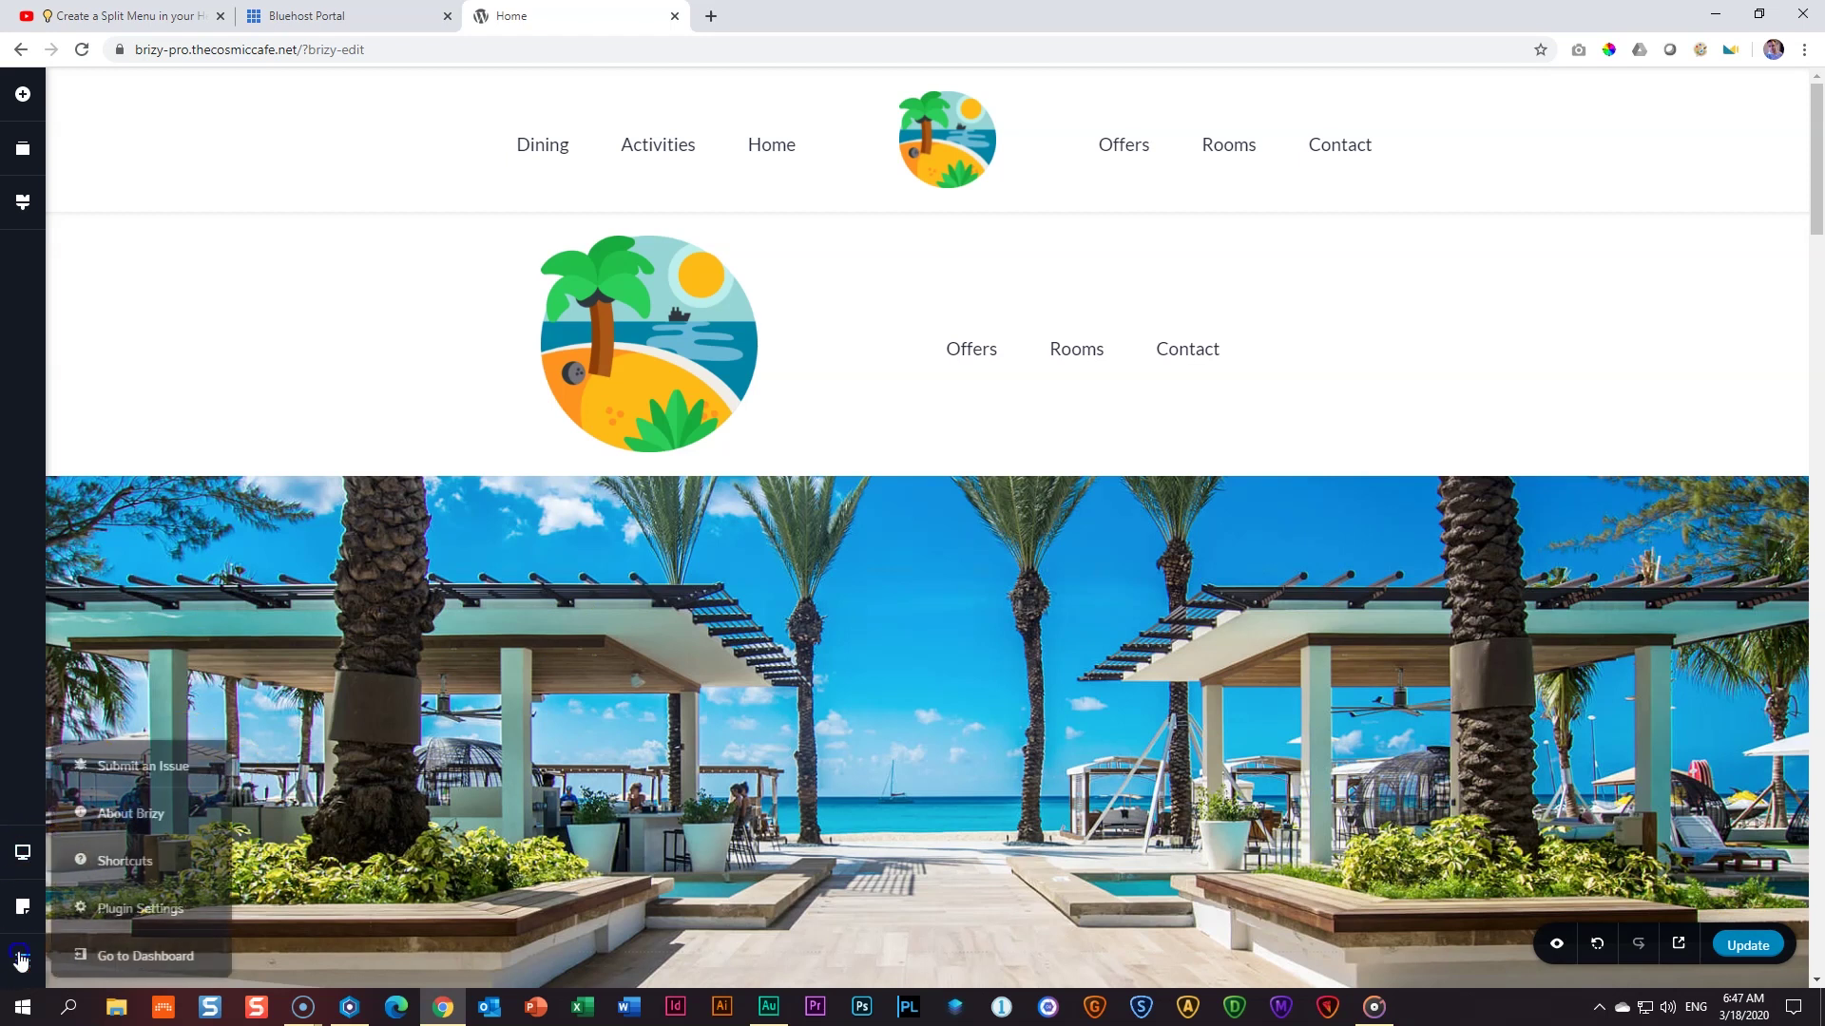
left_click(133, 962)
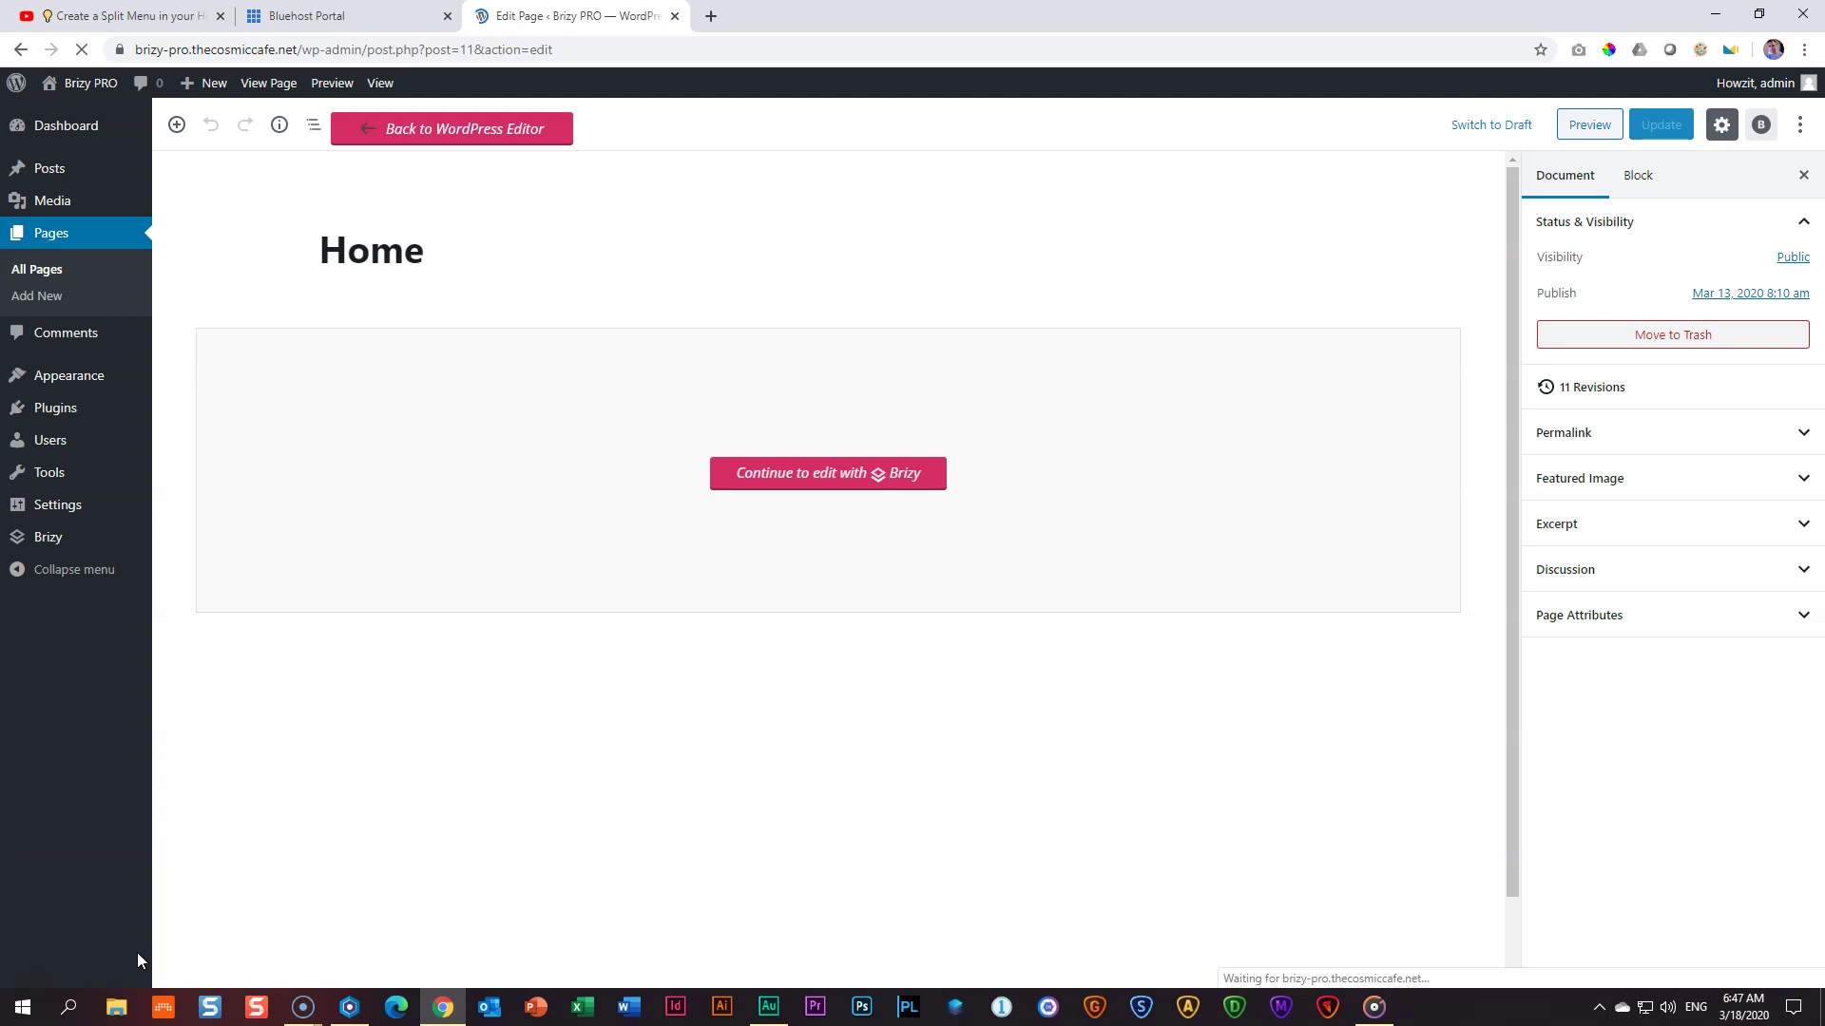
mouse_move(78, 377)
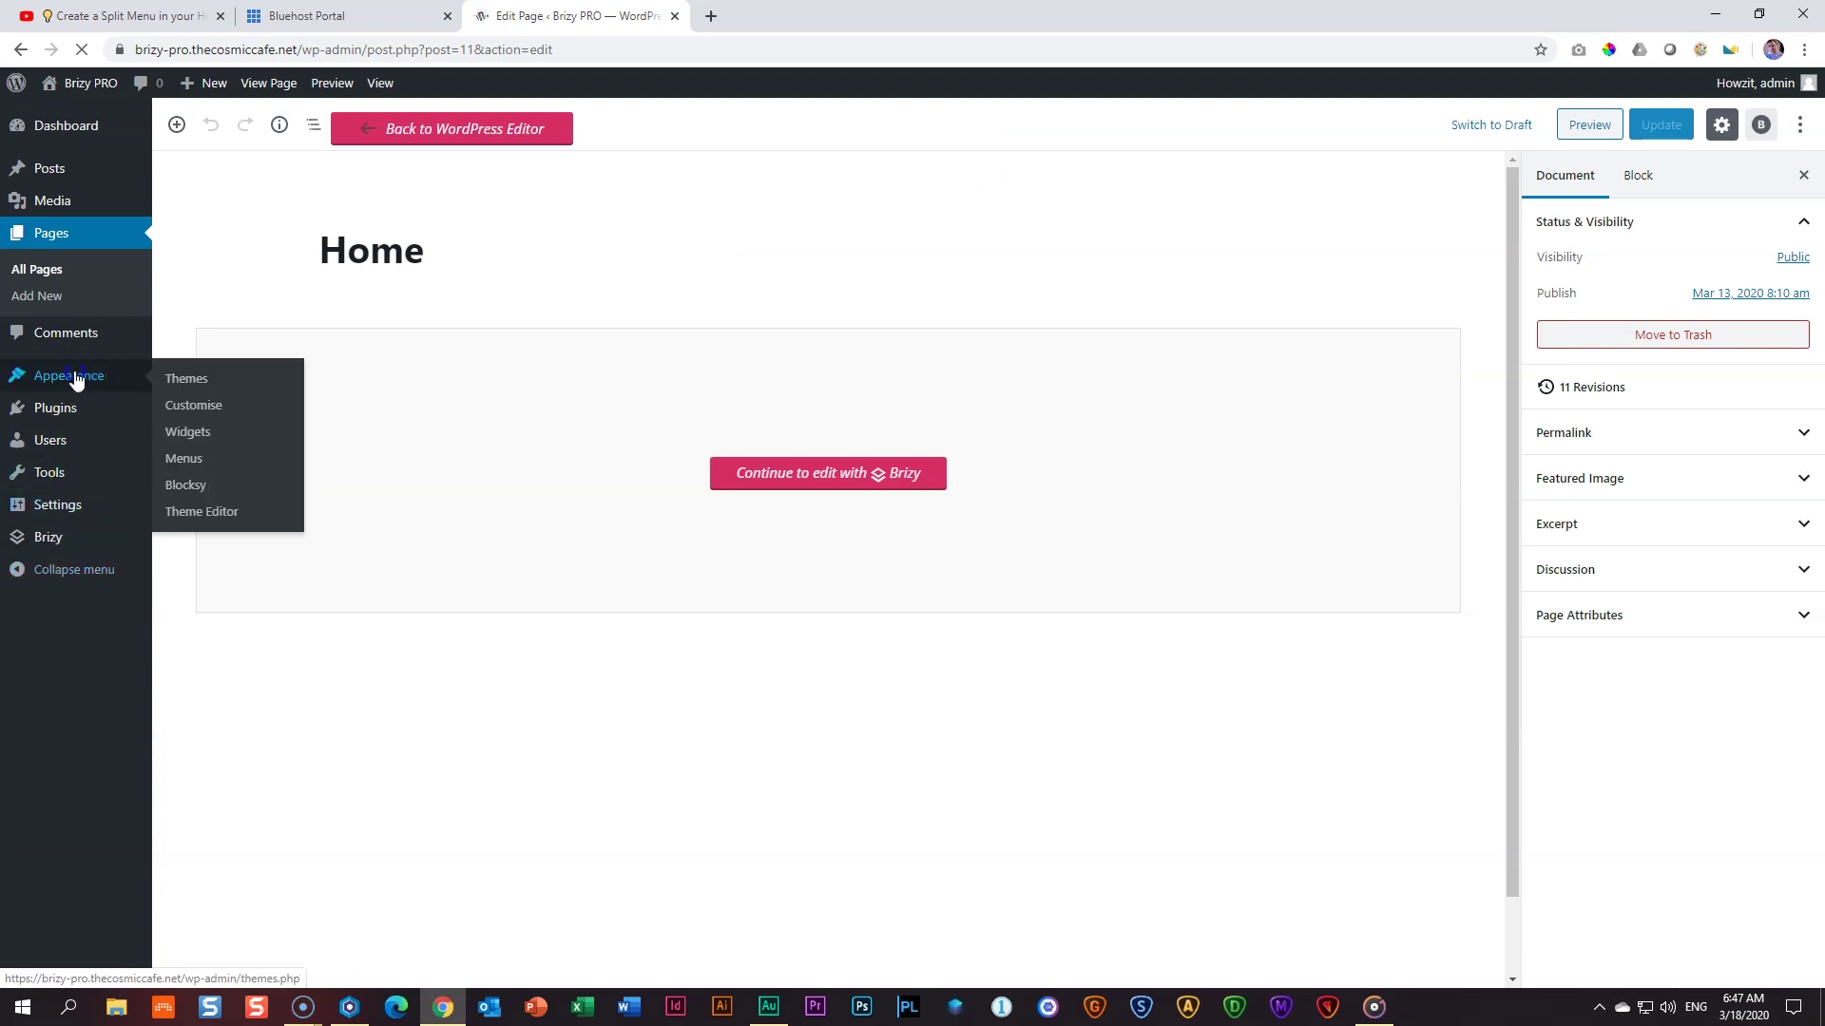
left_click(186, 462)
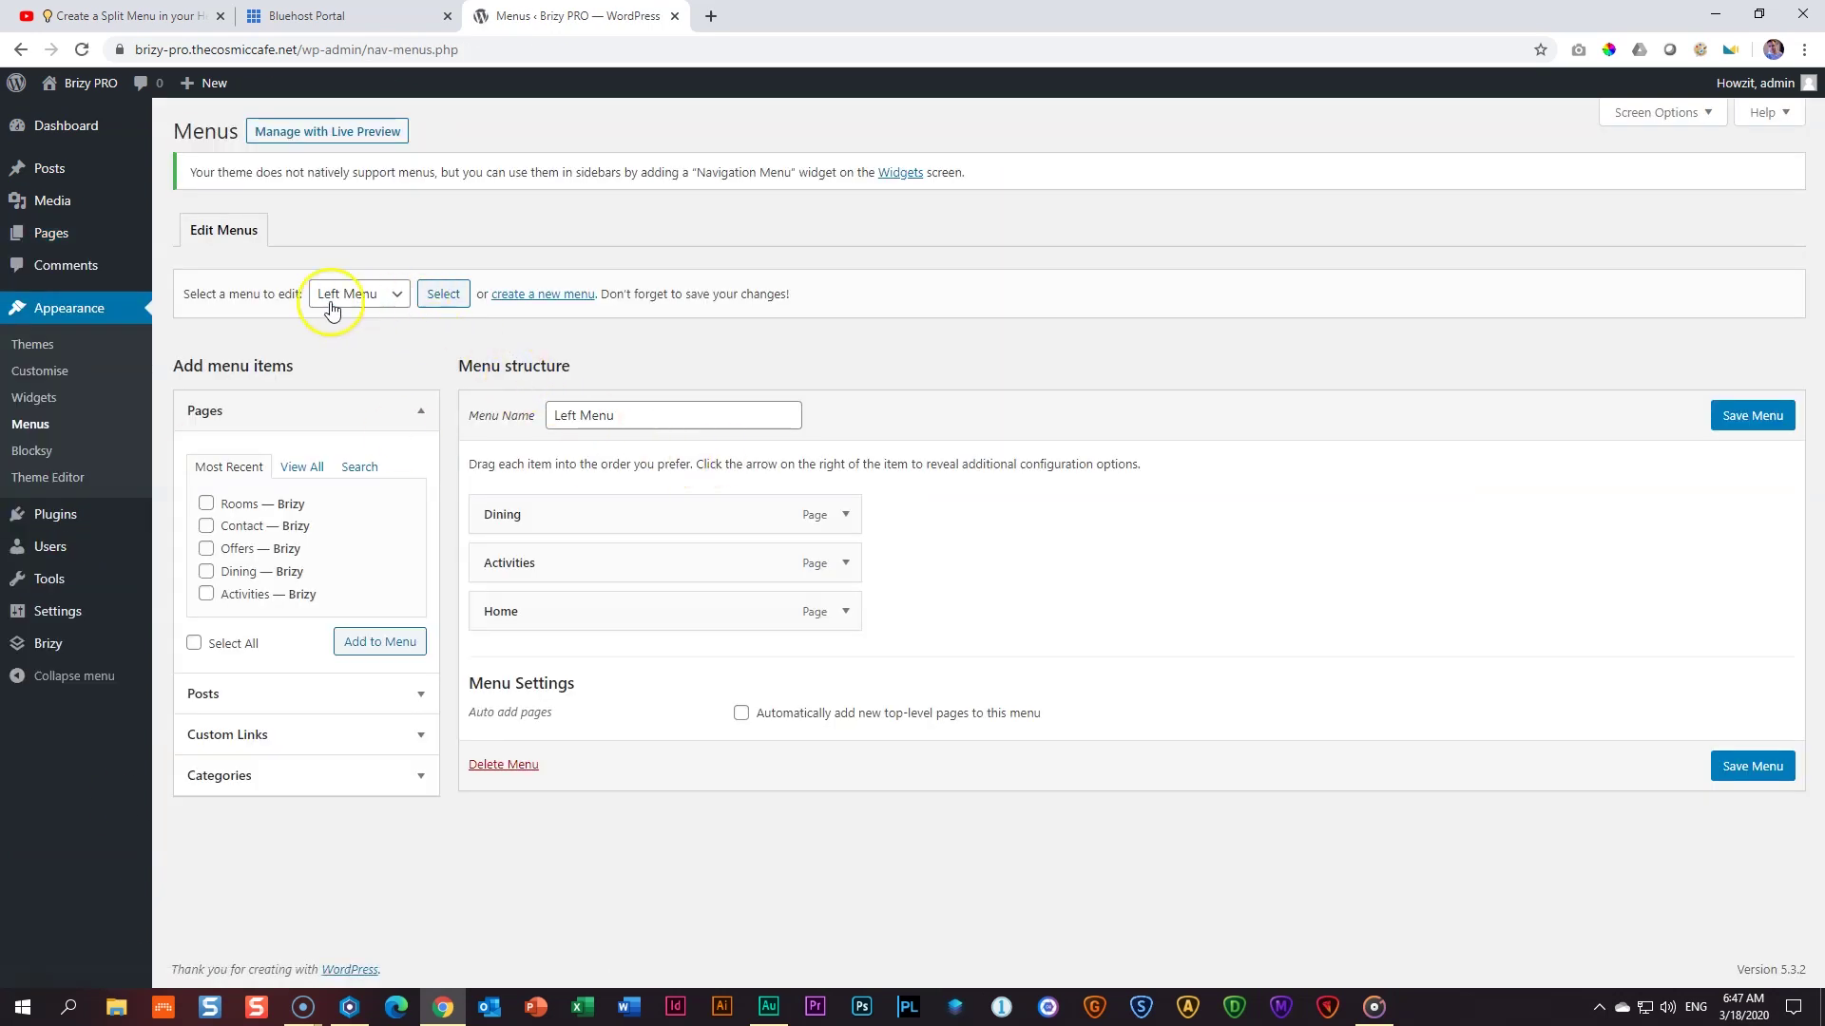
left_click(556, 295)
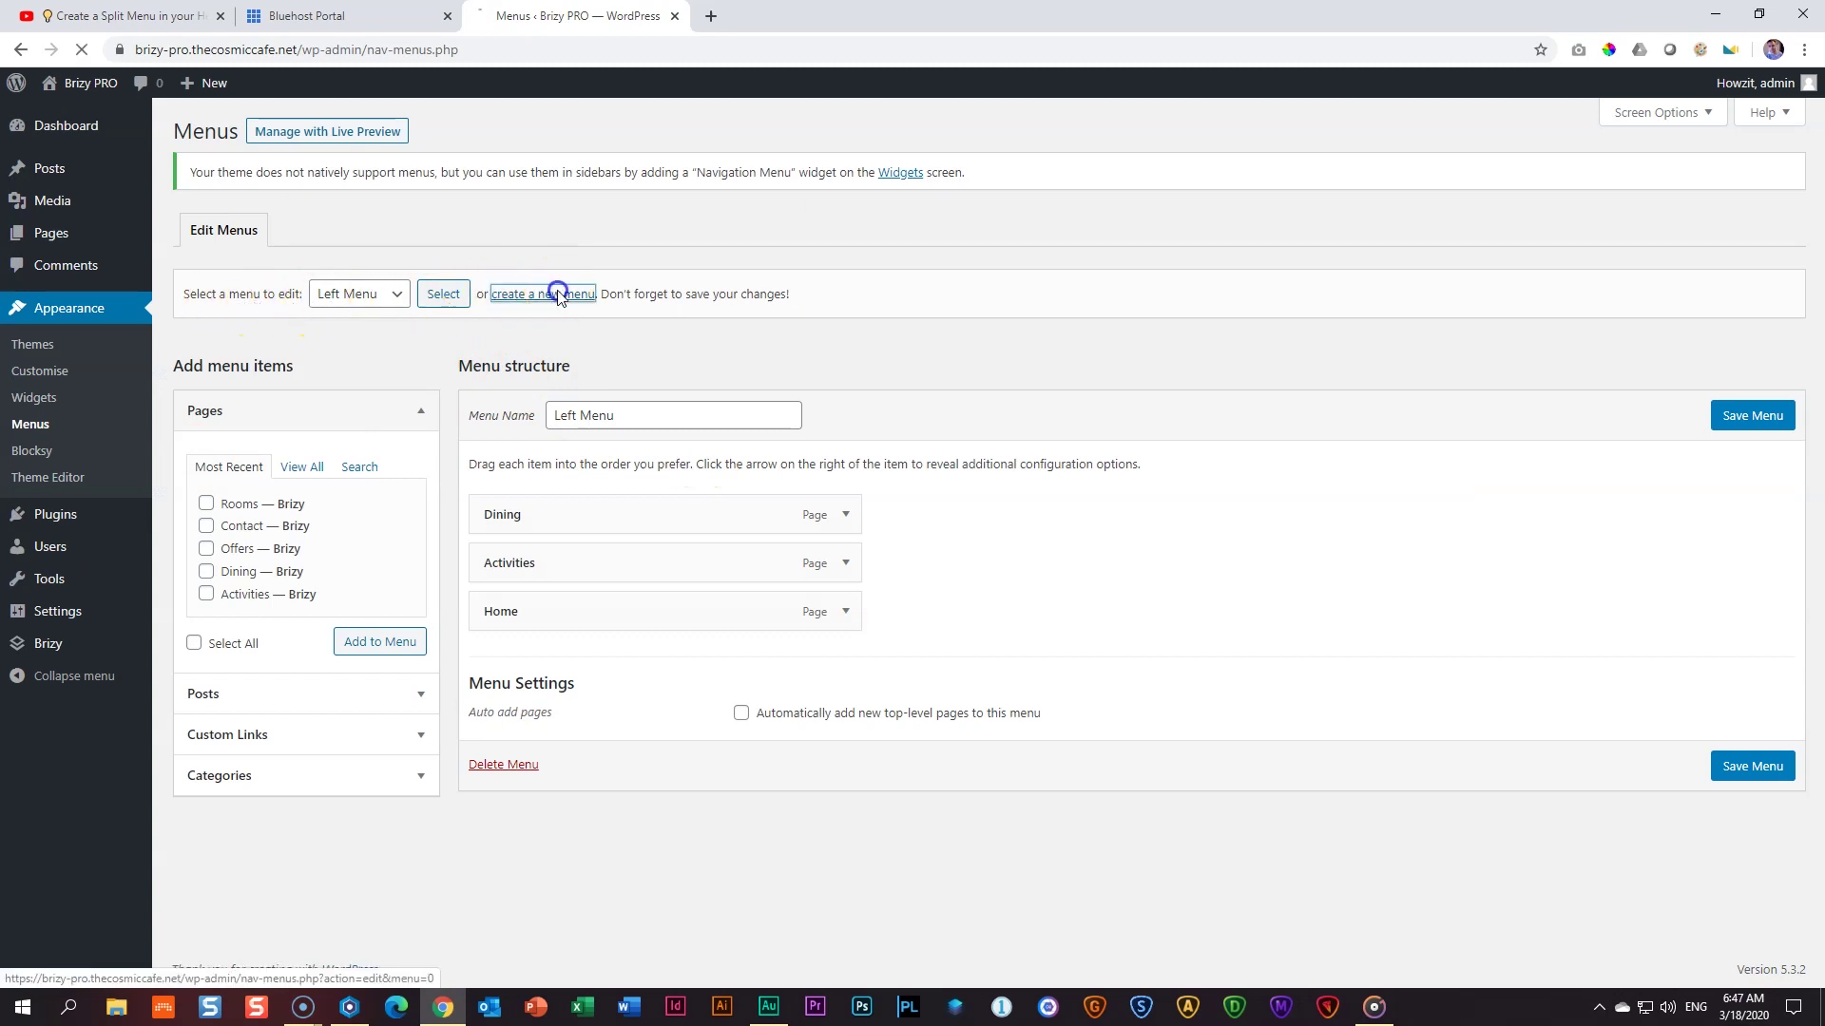
Create a menu named Main Menu and add the Home, Activities, Contact, Dining, Offers and Rooms pages to it.
left_click(672, 411)
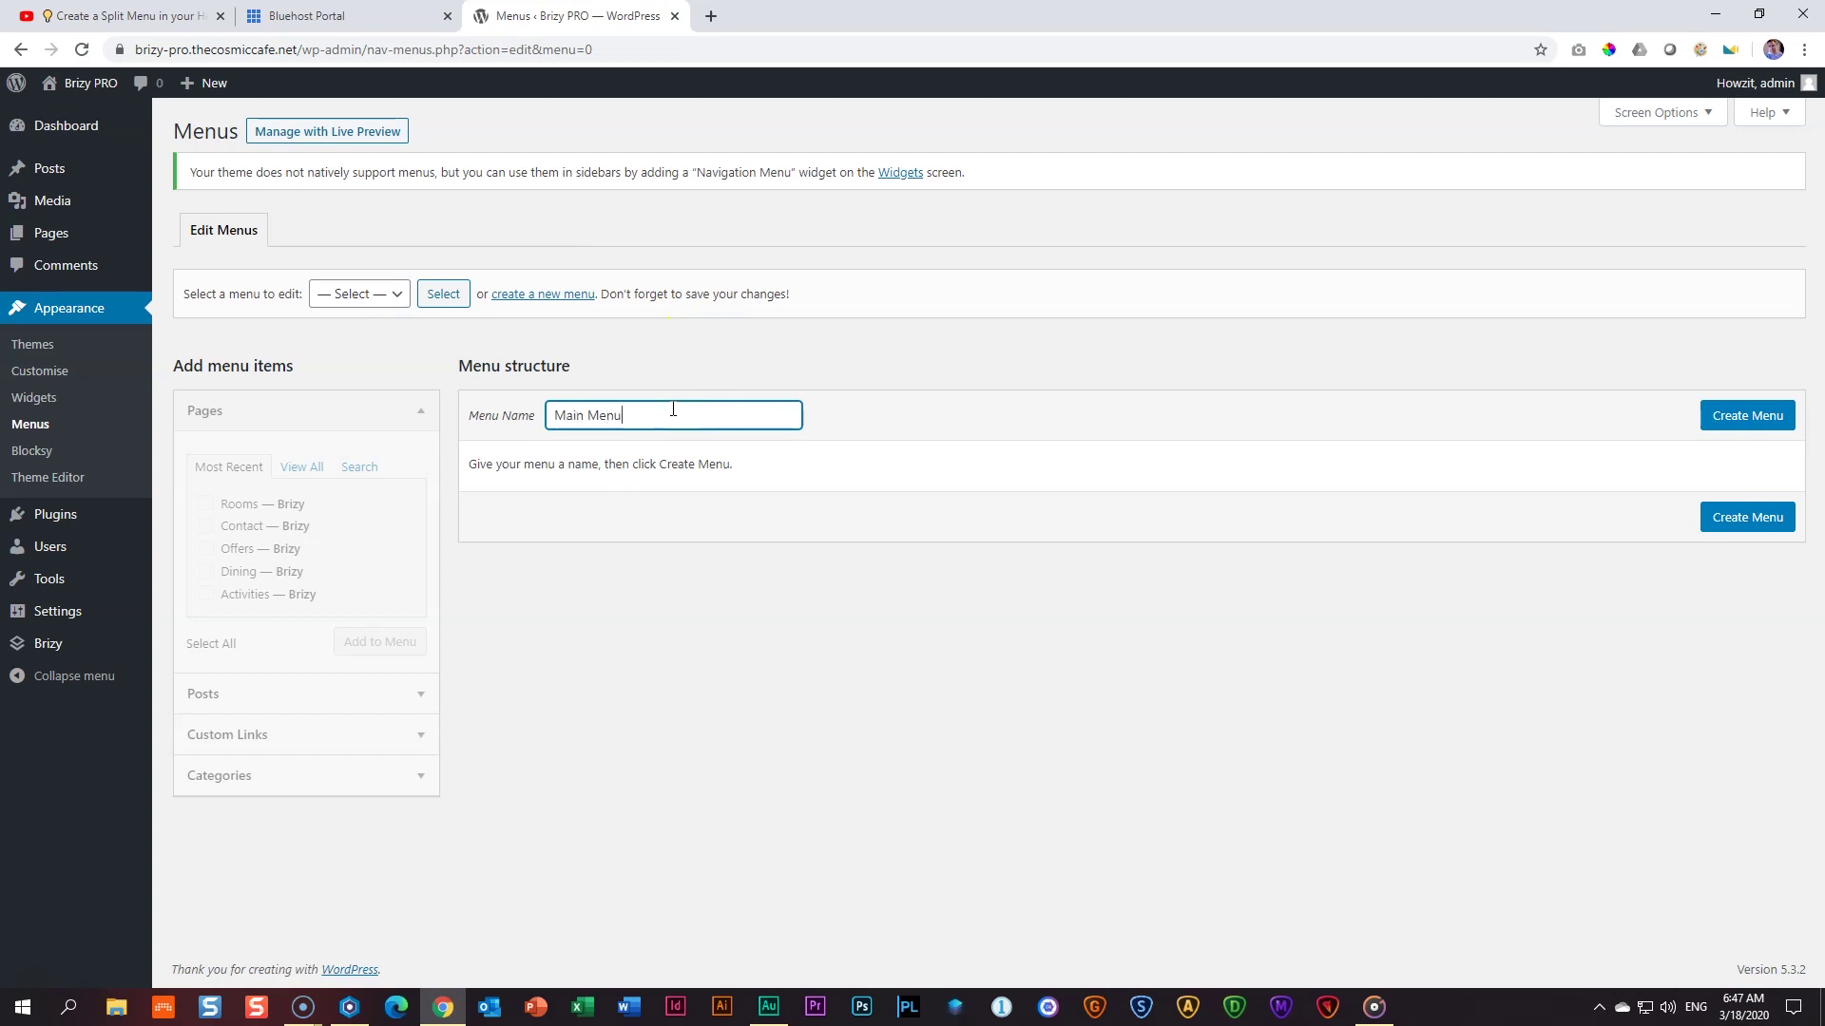
left_click(1749, 415)
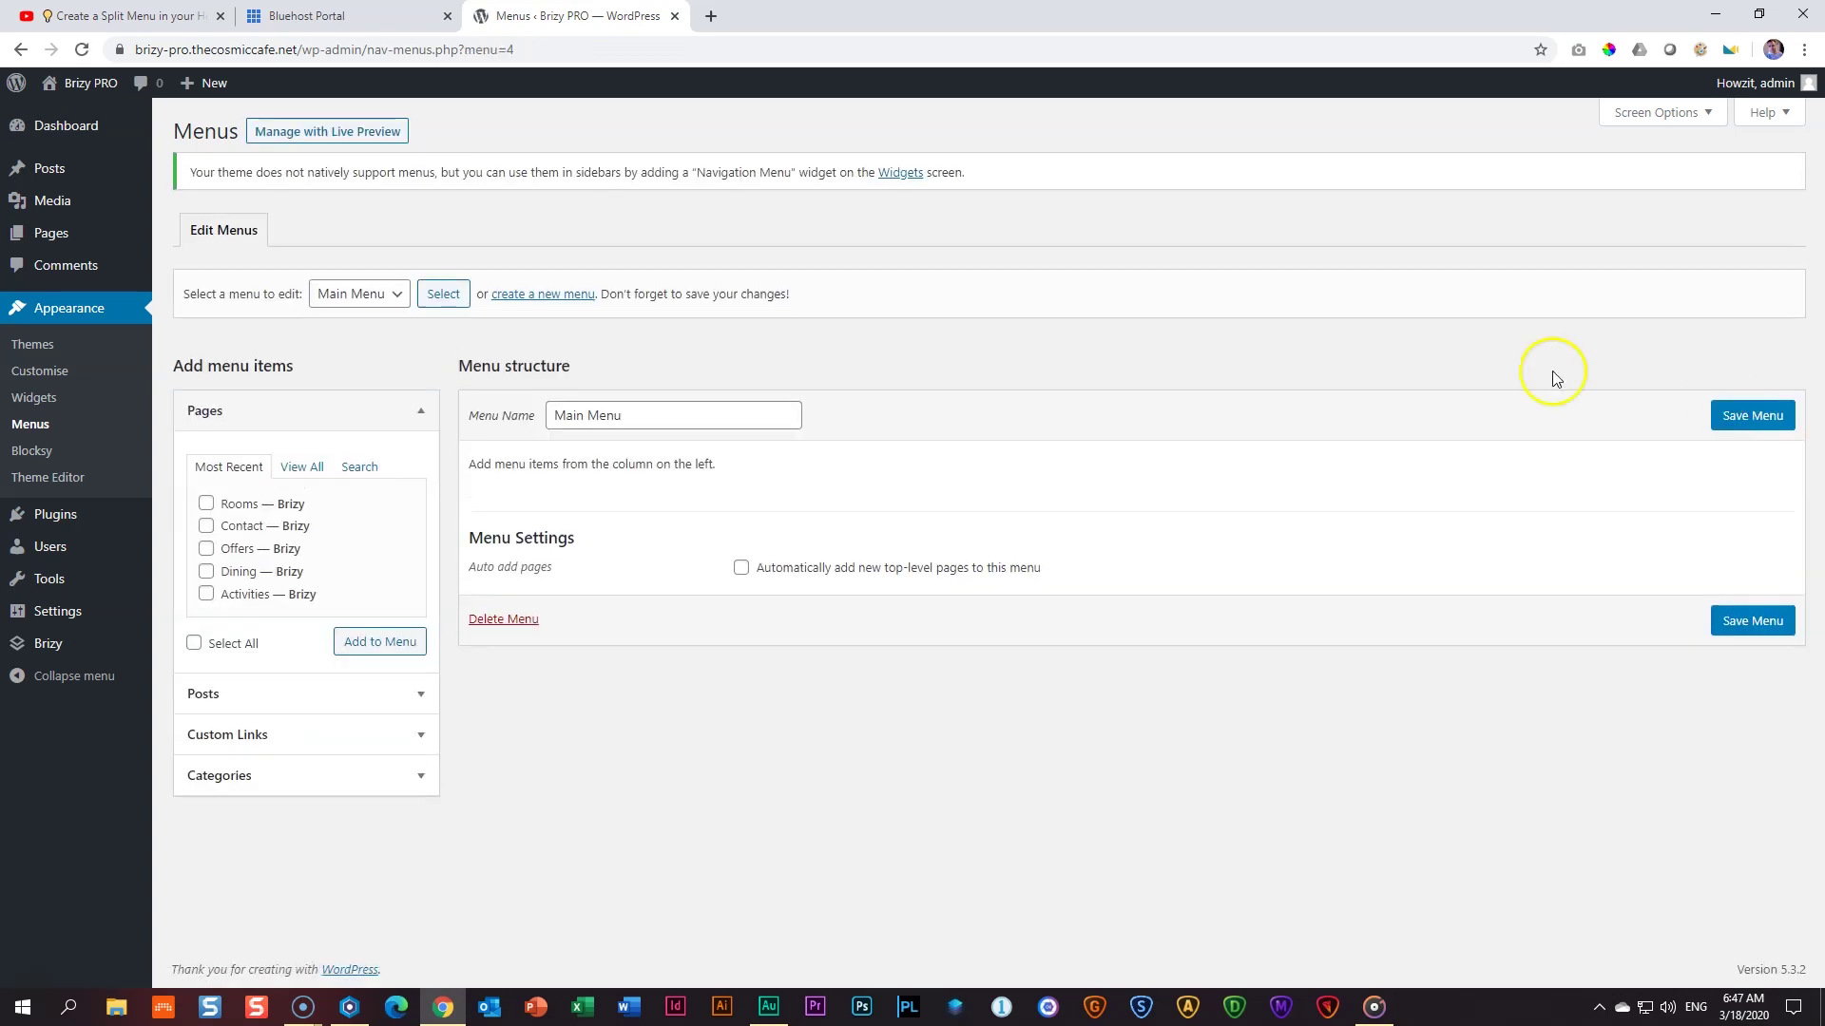
left_click(303, 468)
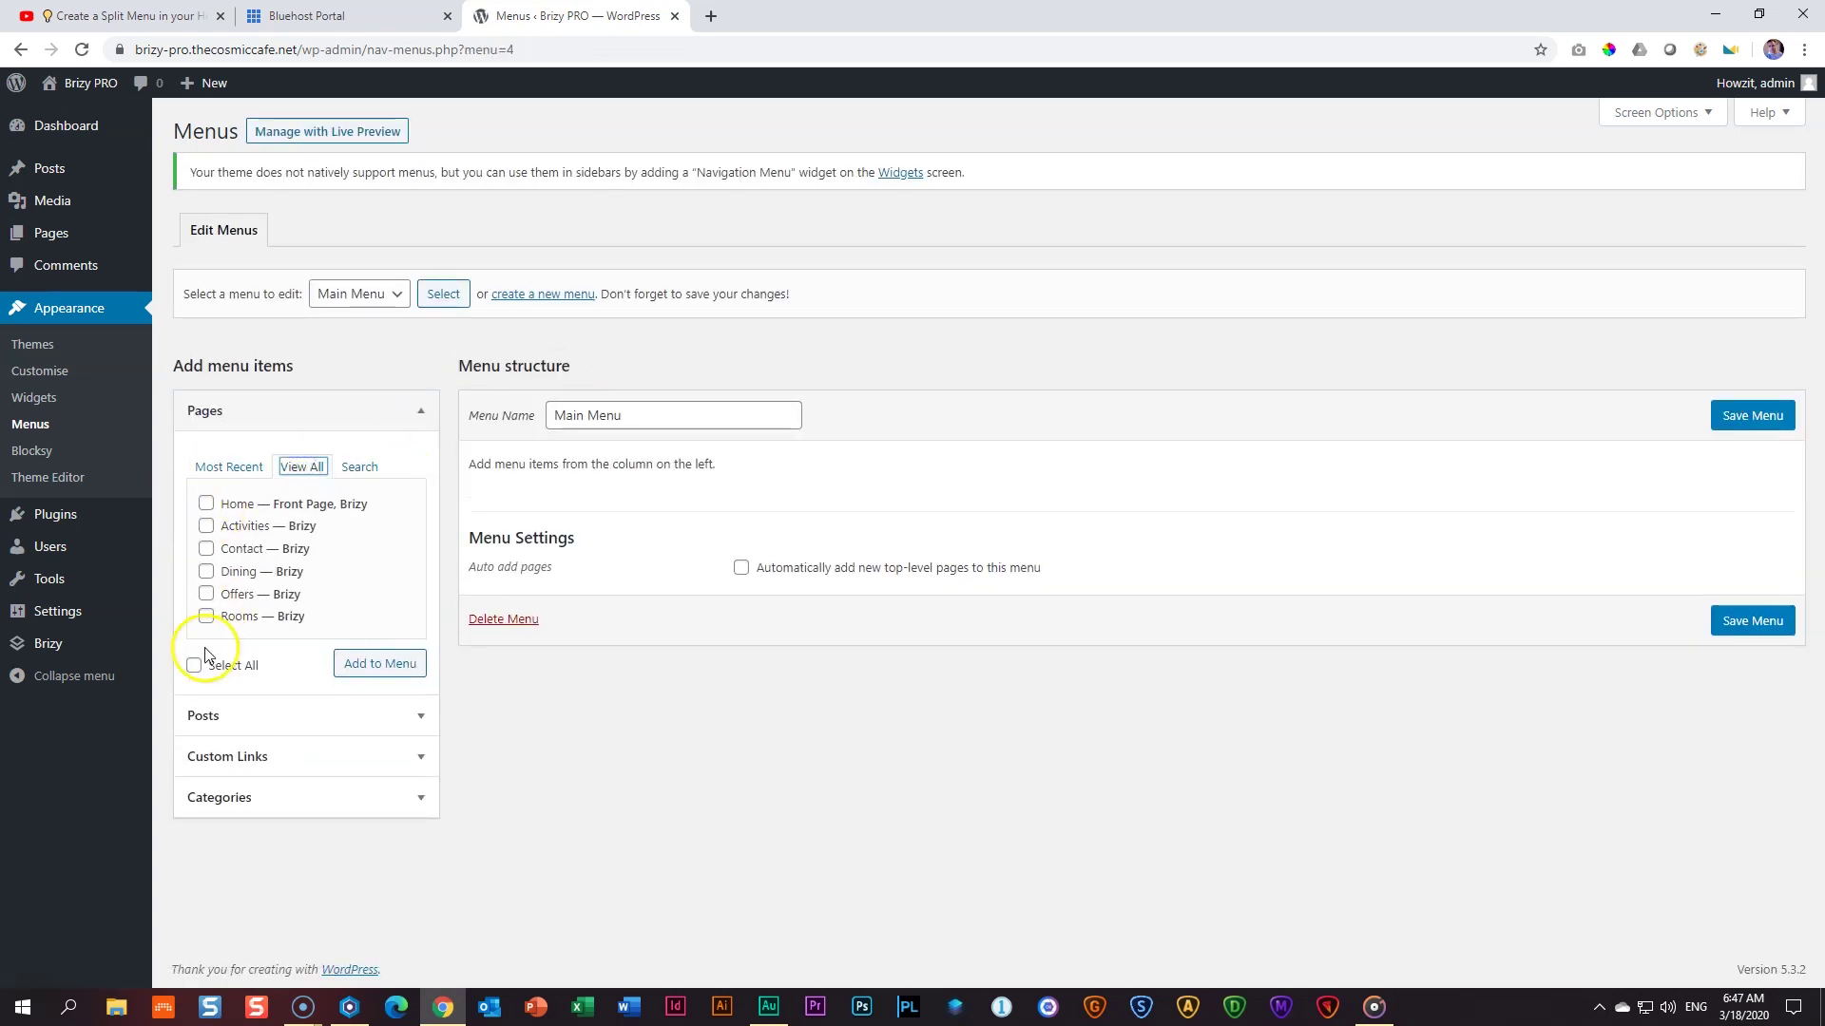
left_click(410, 674)
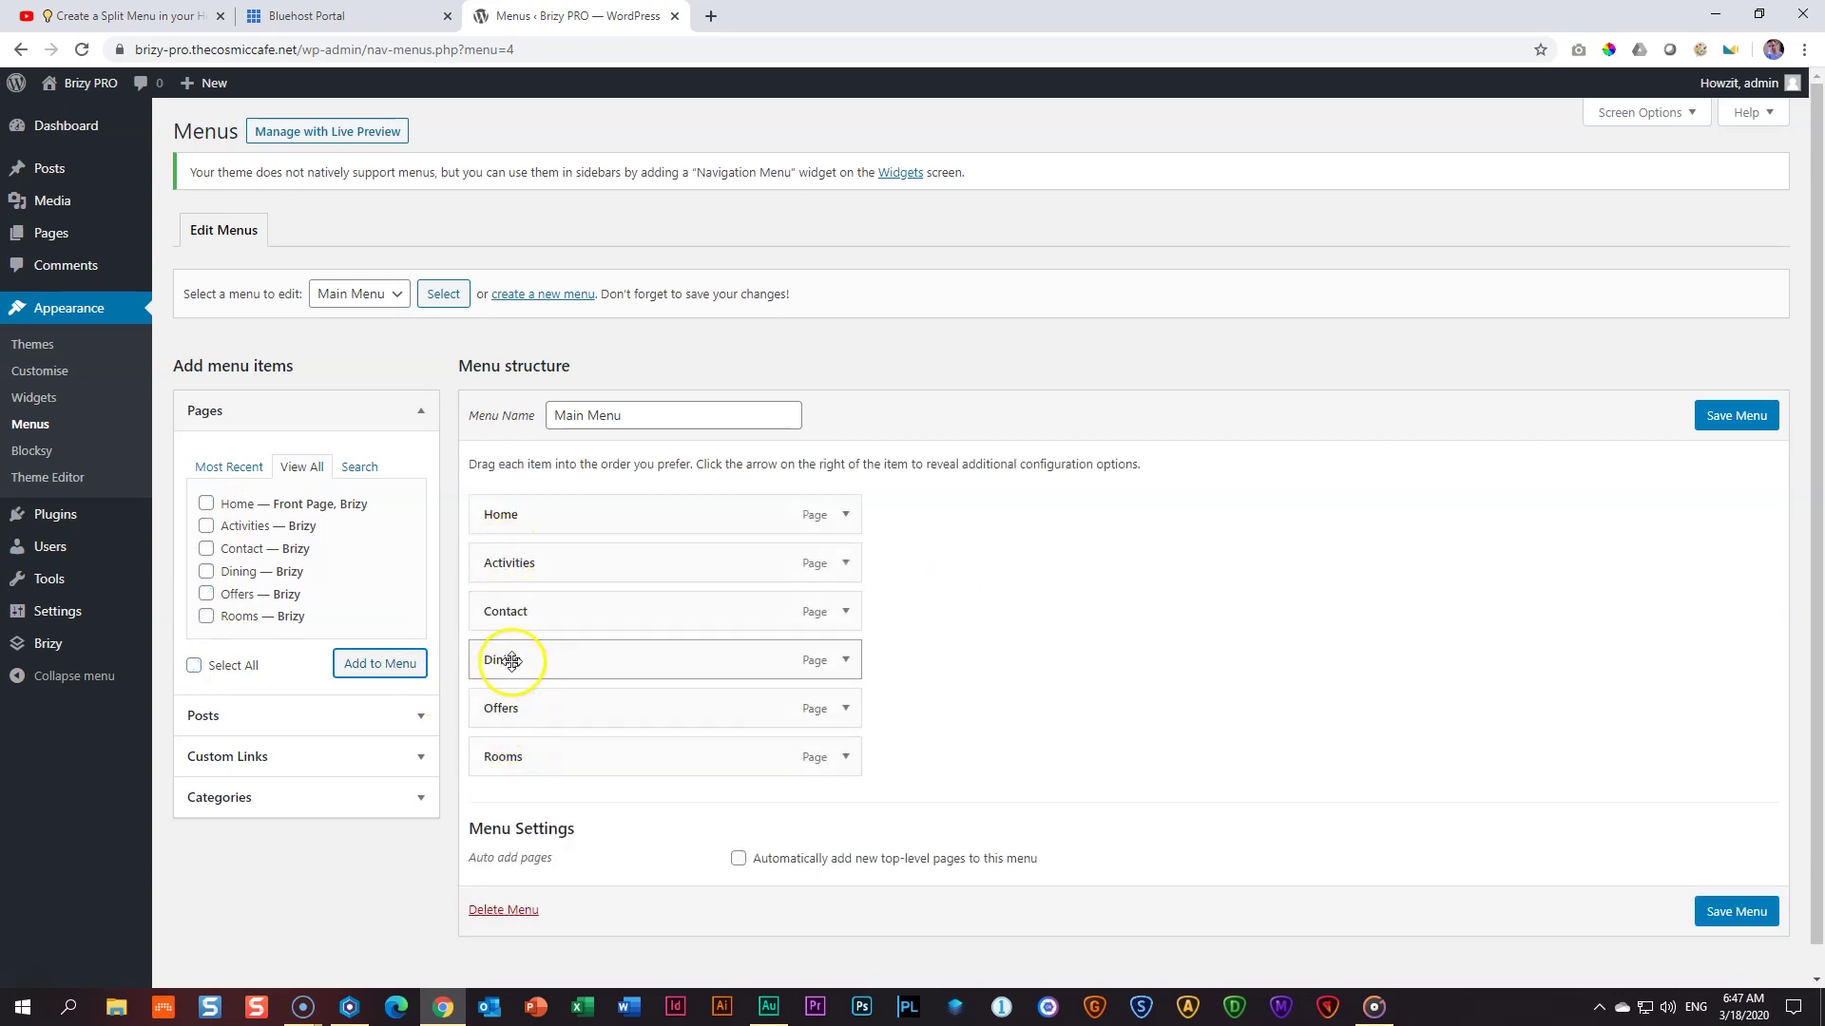
Reorder the Main Menu items to Home, Activities, Rooms, Dining, Offers, Contact and save the menu.
left_click_drag(513, 615, 509, 772)
left_click_drag(521, 660, 521, 711)
left_click_drag(542, 611, 521, 678)
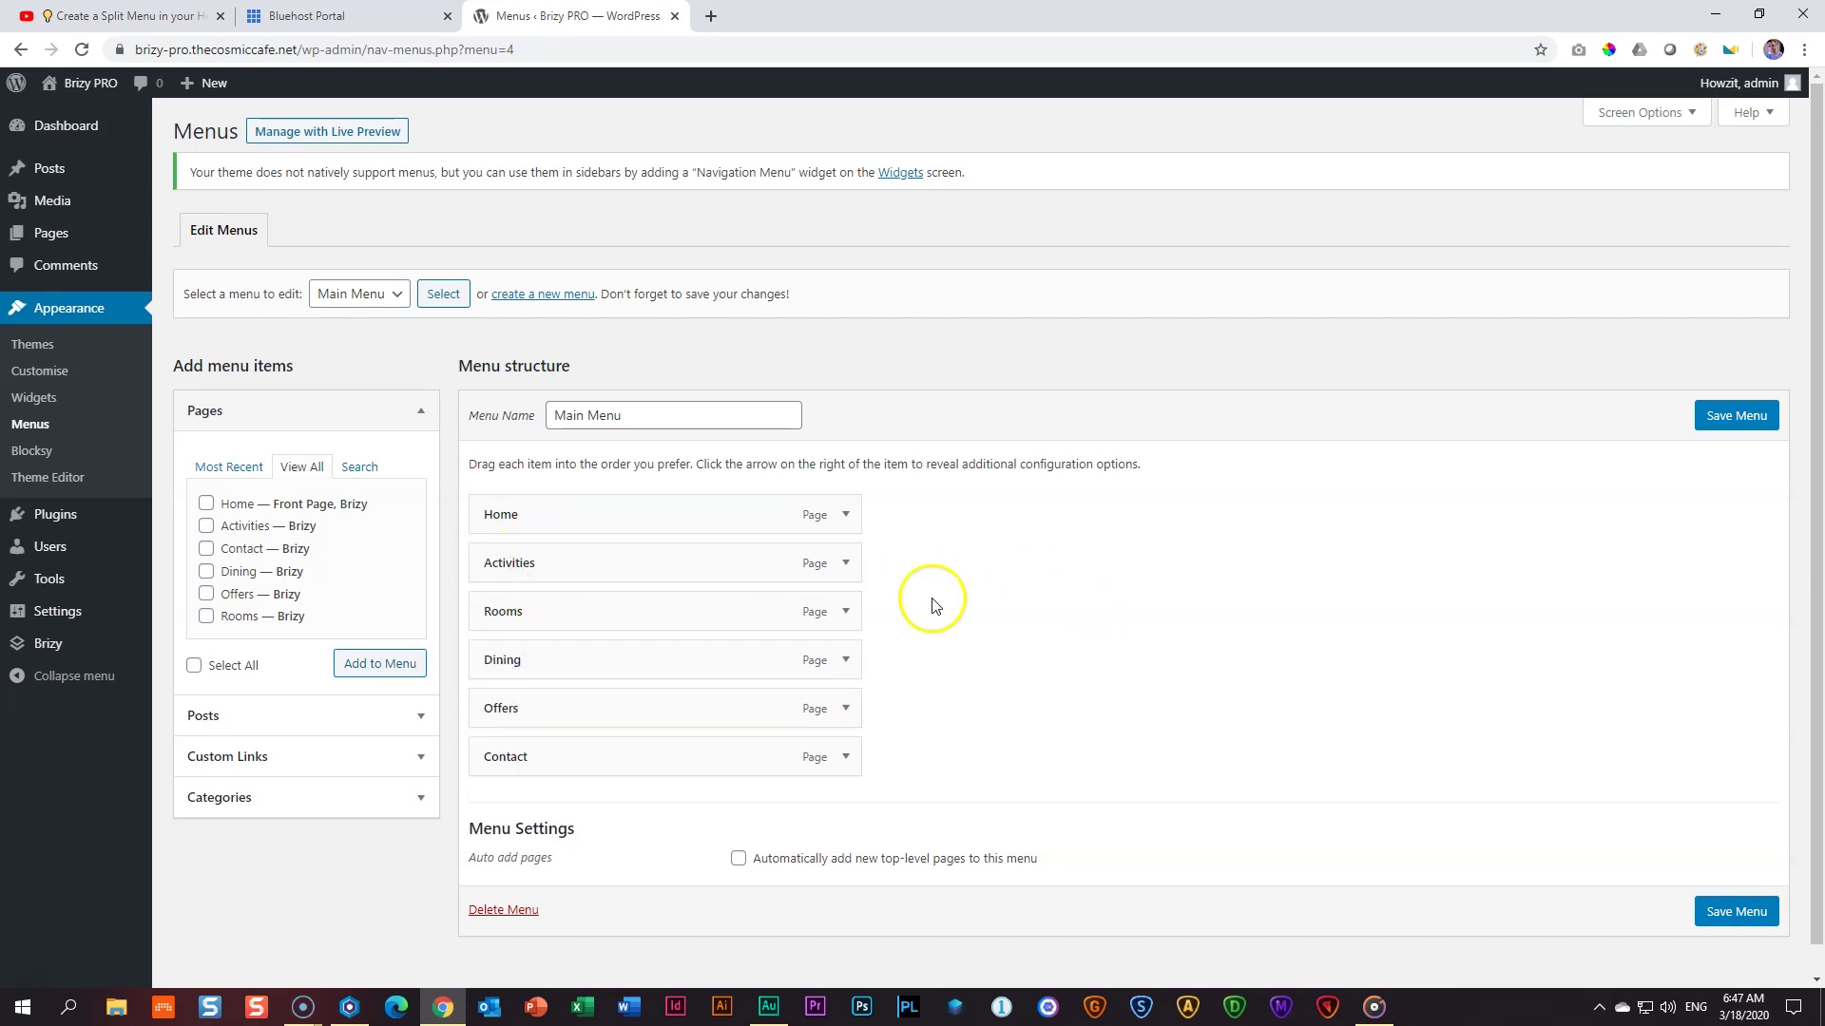
left_click(1728, 915)
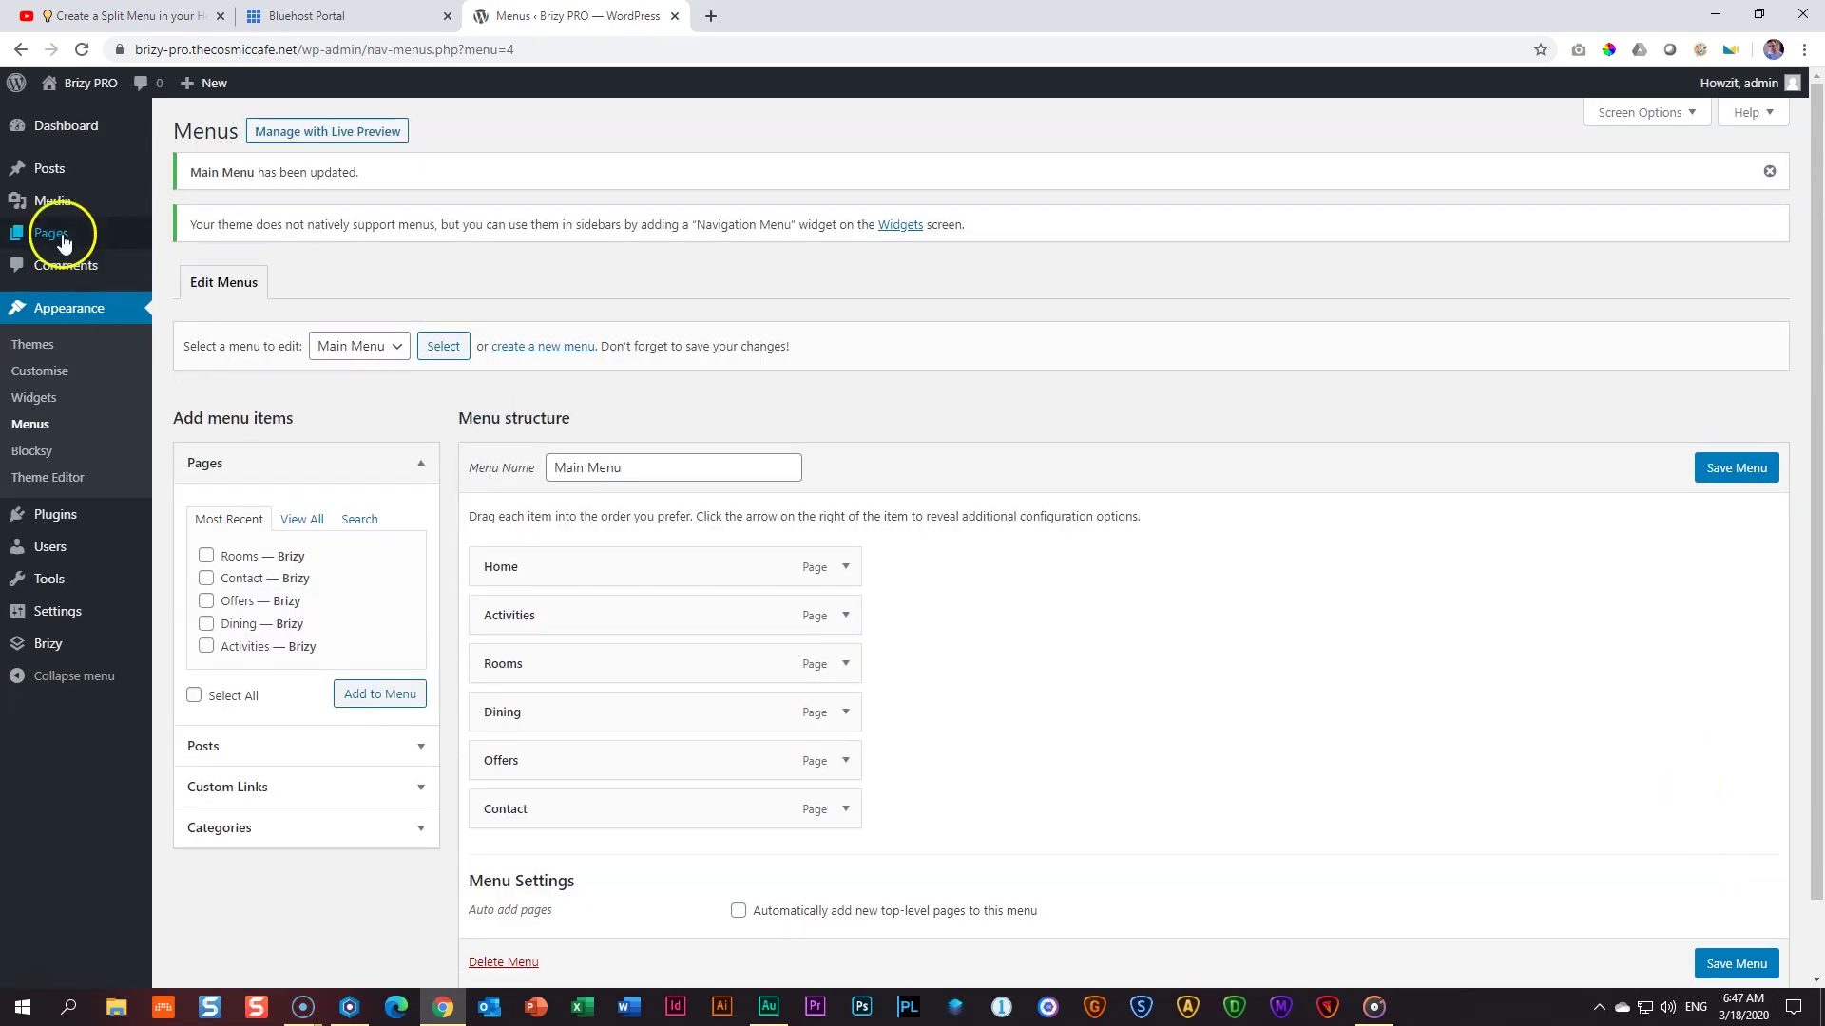
Open the site's home page in the Brizy editor, and shrink and left-align the logo in the duplicated header.
left_click(53, 96)
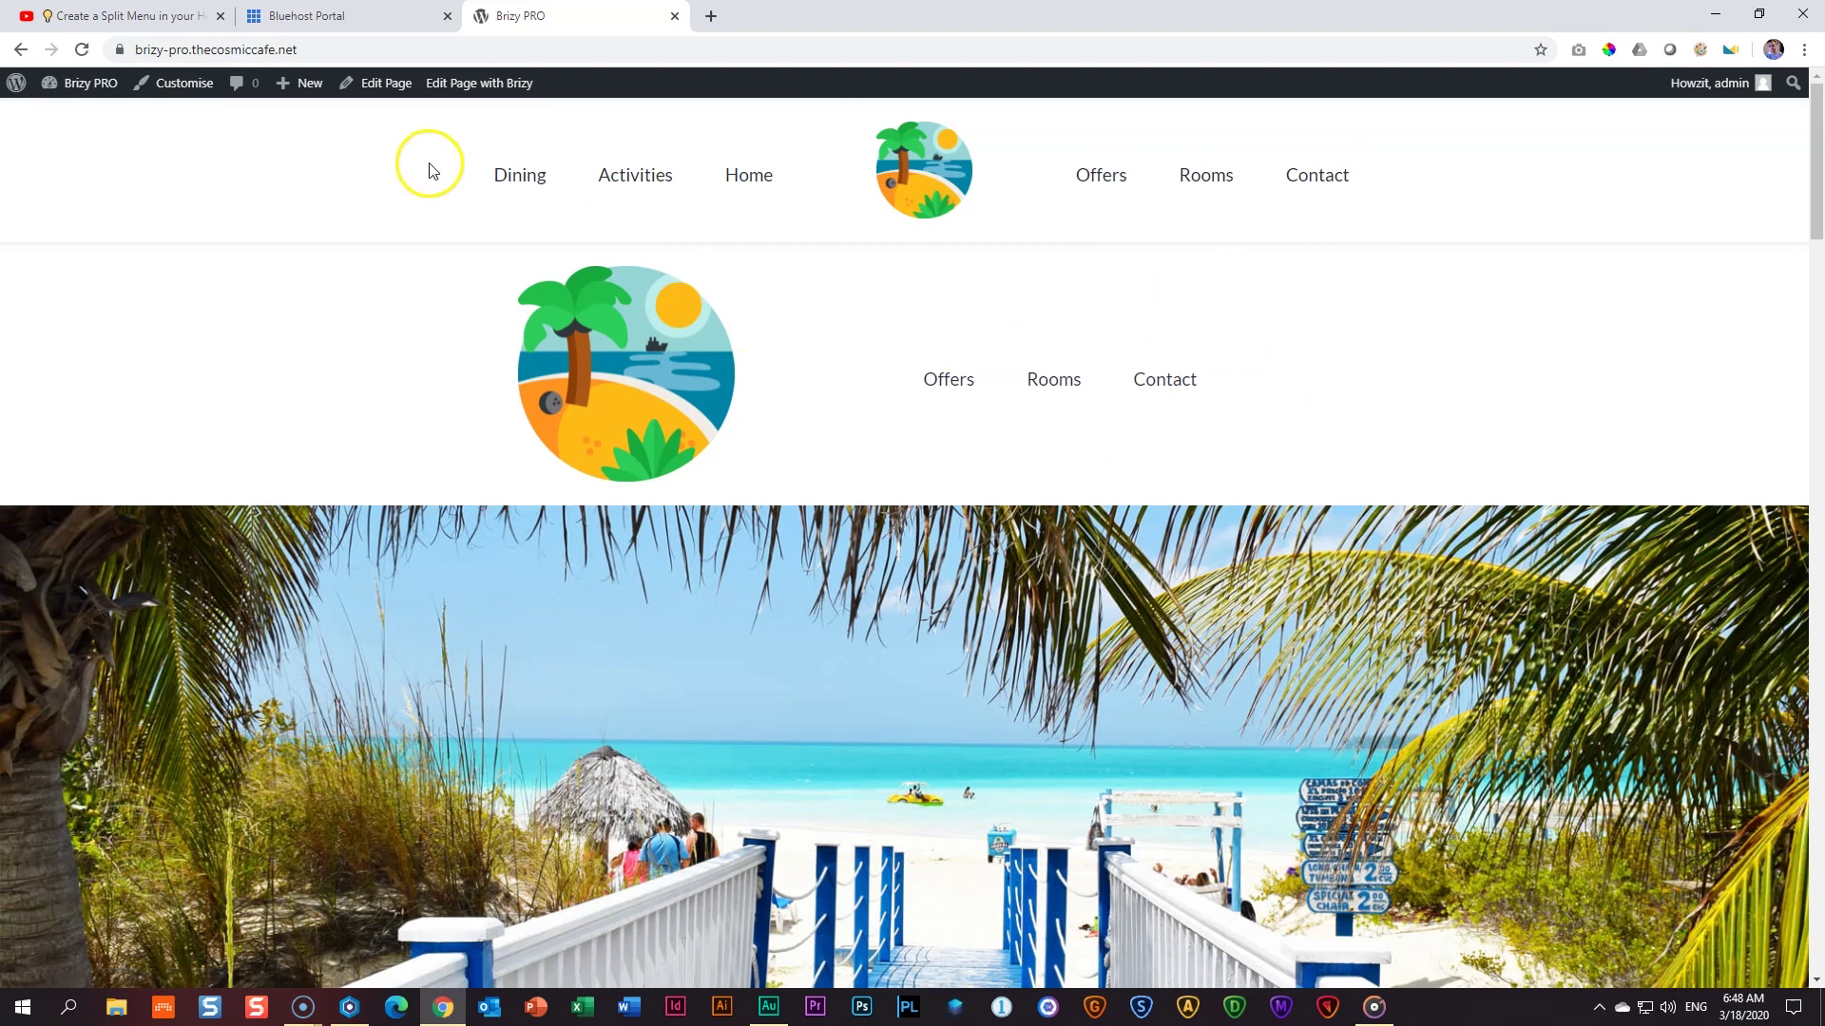
left_click(492, 85)
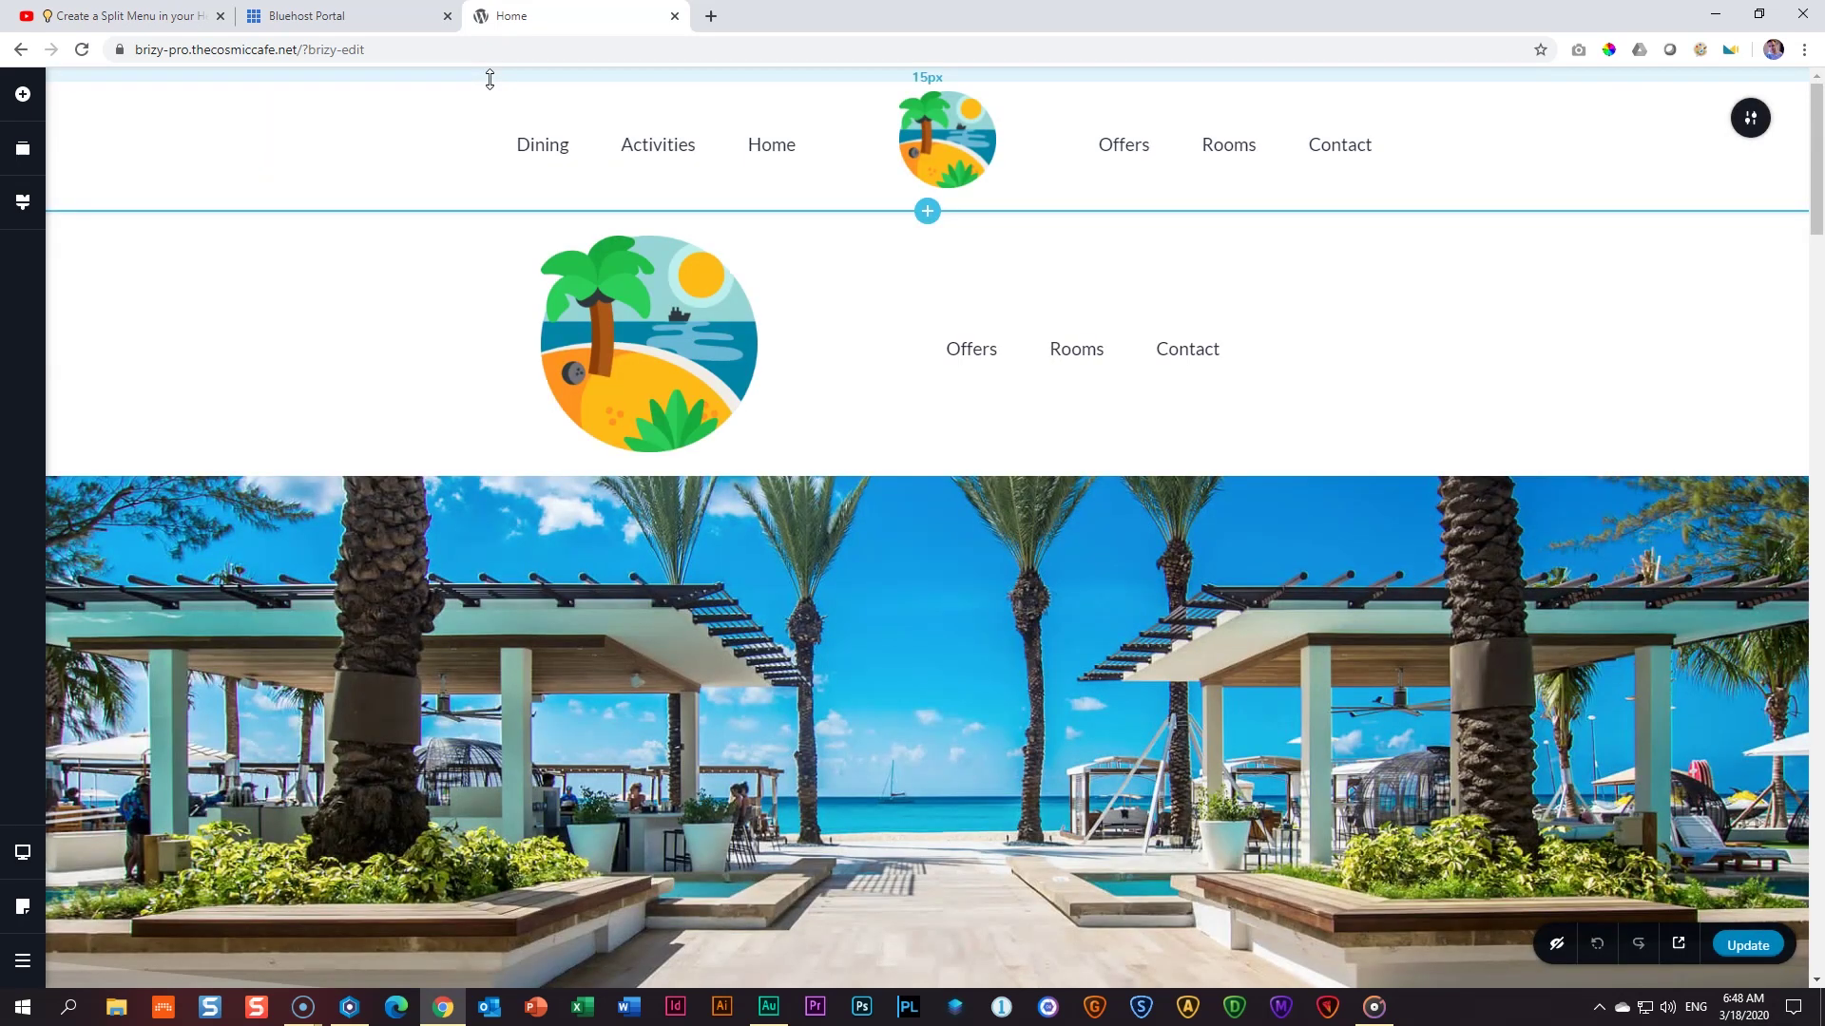
left_click(746, 448)
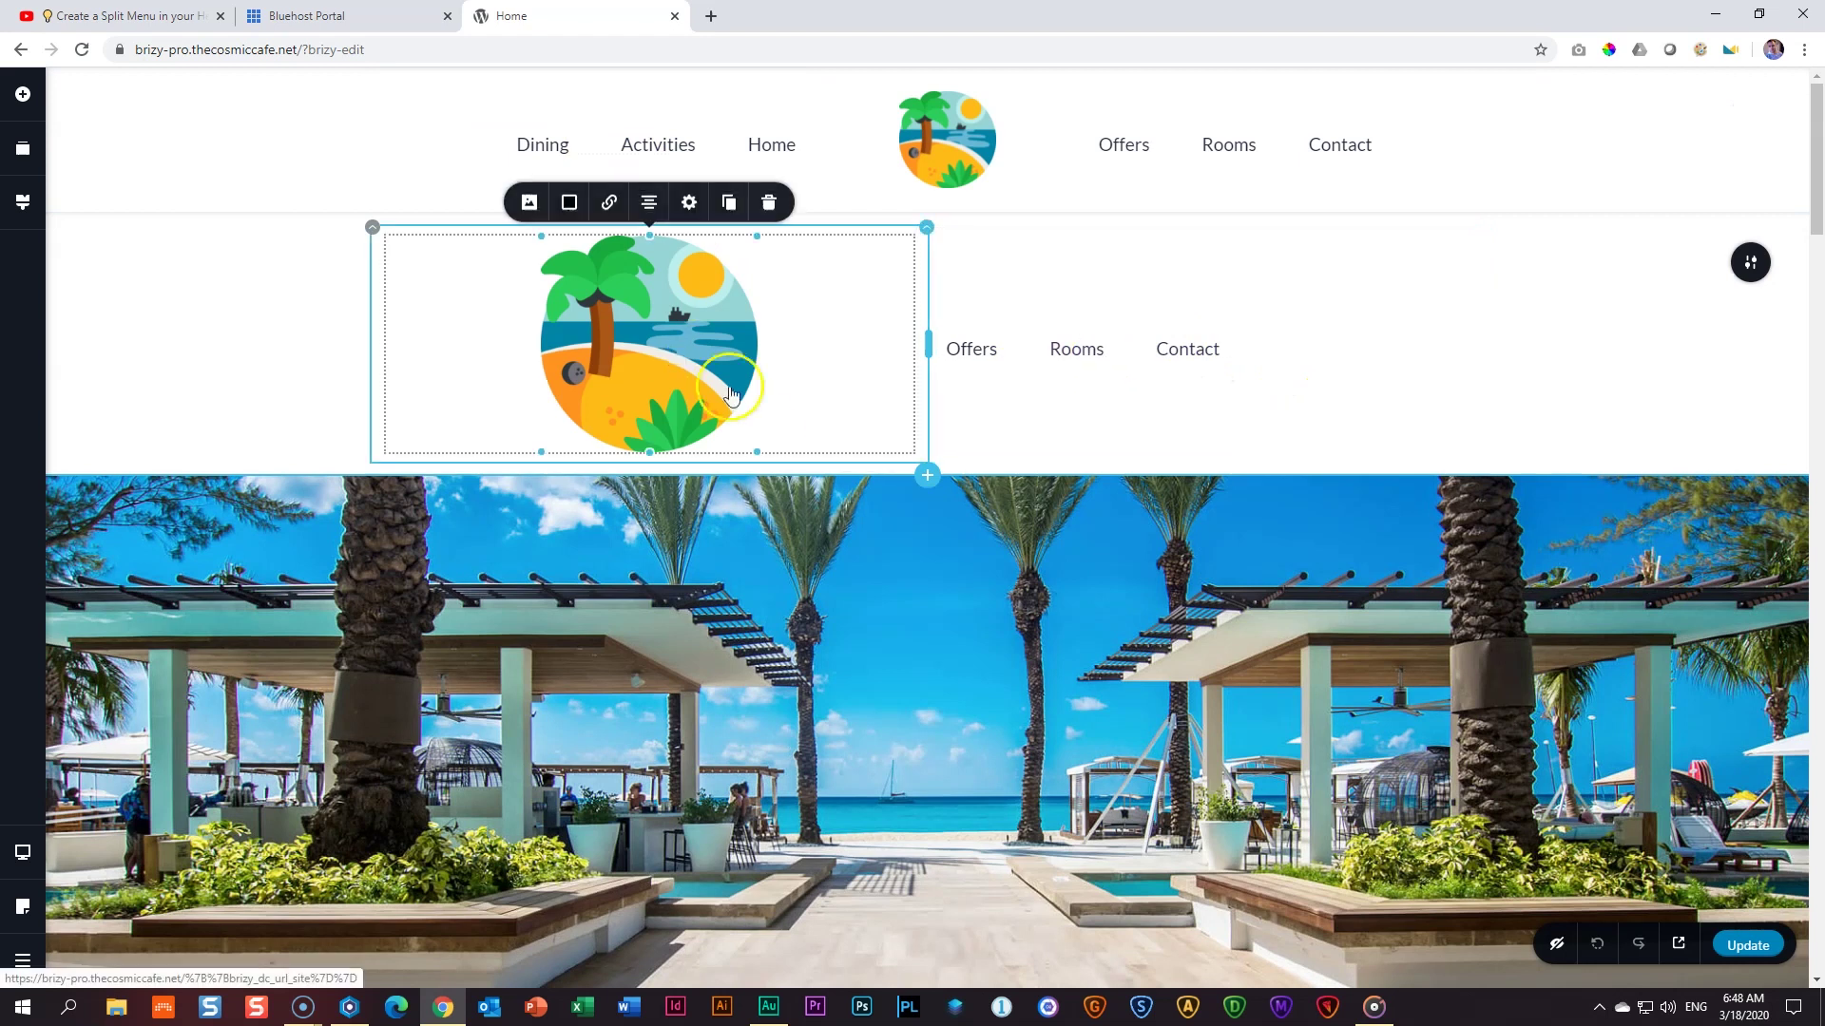
left_click_drag(747, 447, 705, 365)
left_click(651, 202)
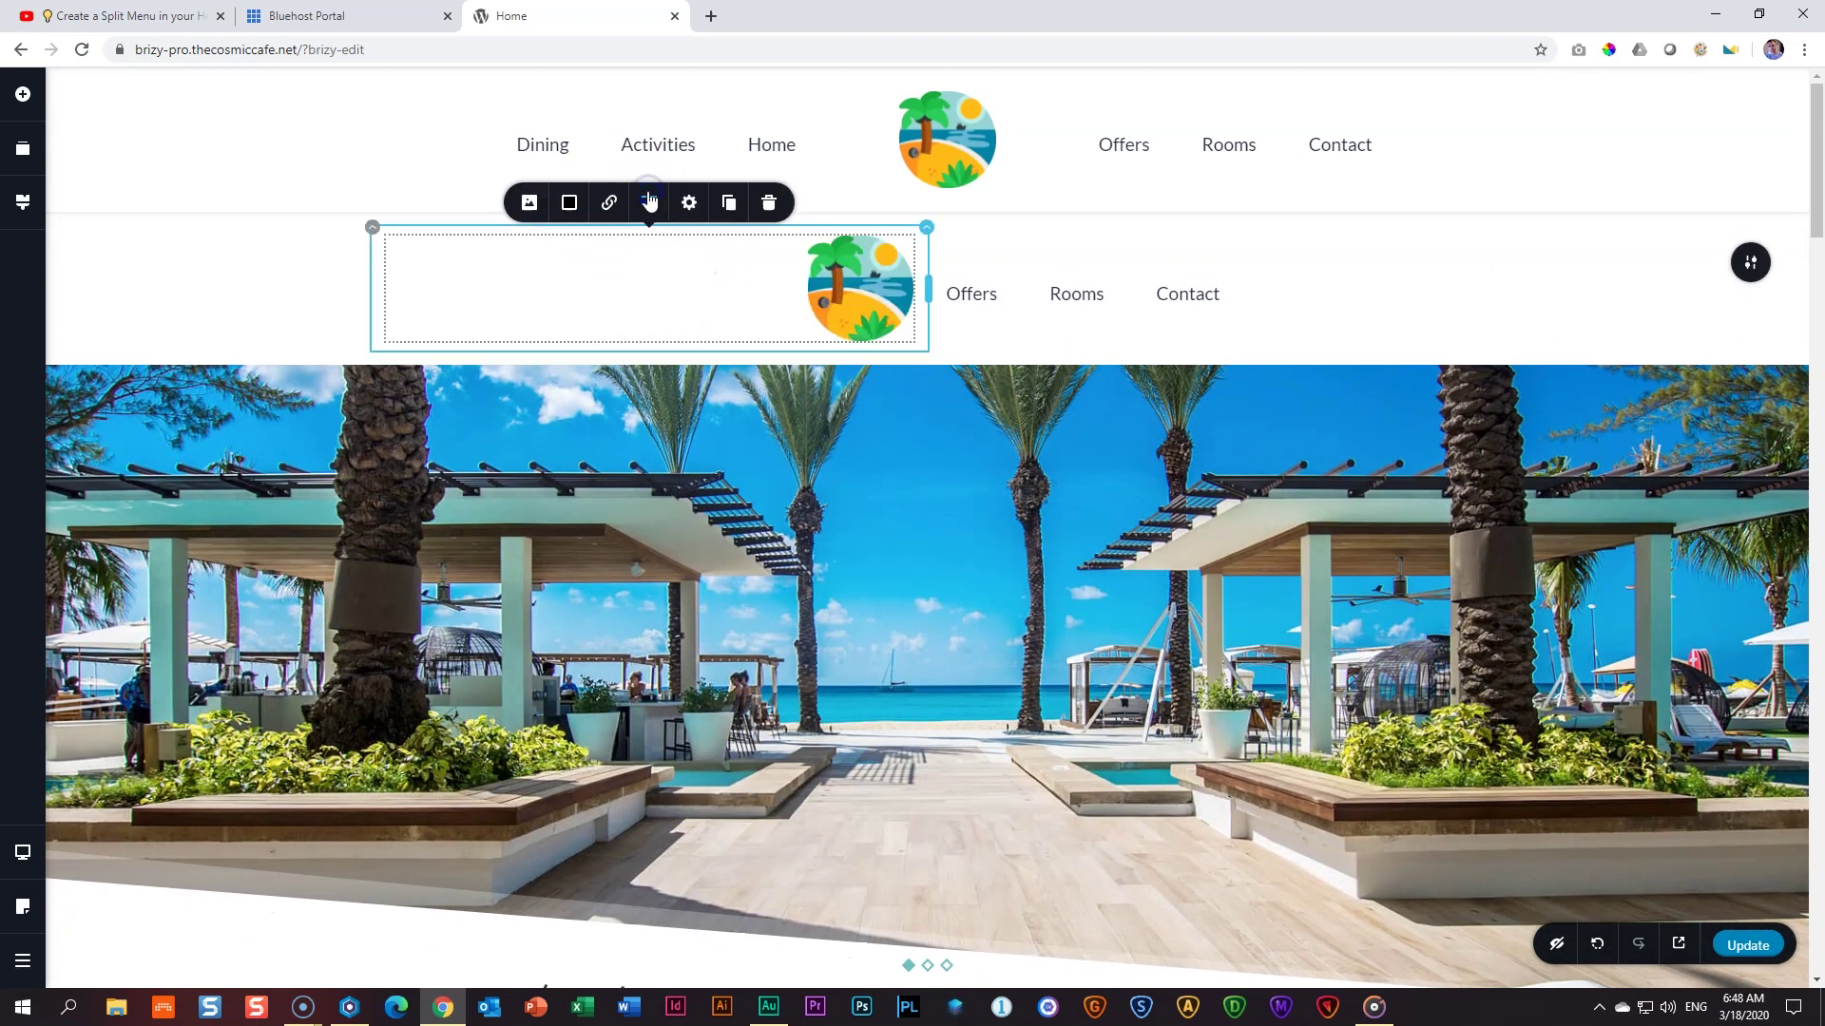
left_click(654, 202)
Assign Main Menu to the menu element in the duplicated header.
left_click(1173, 293)
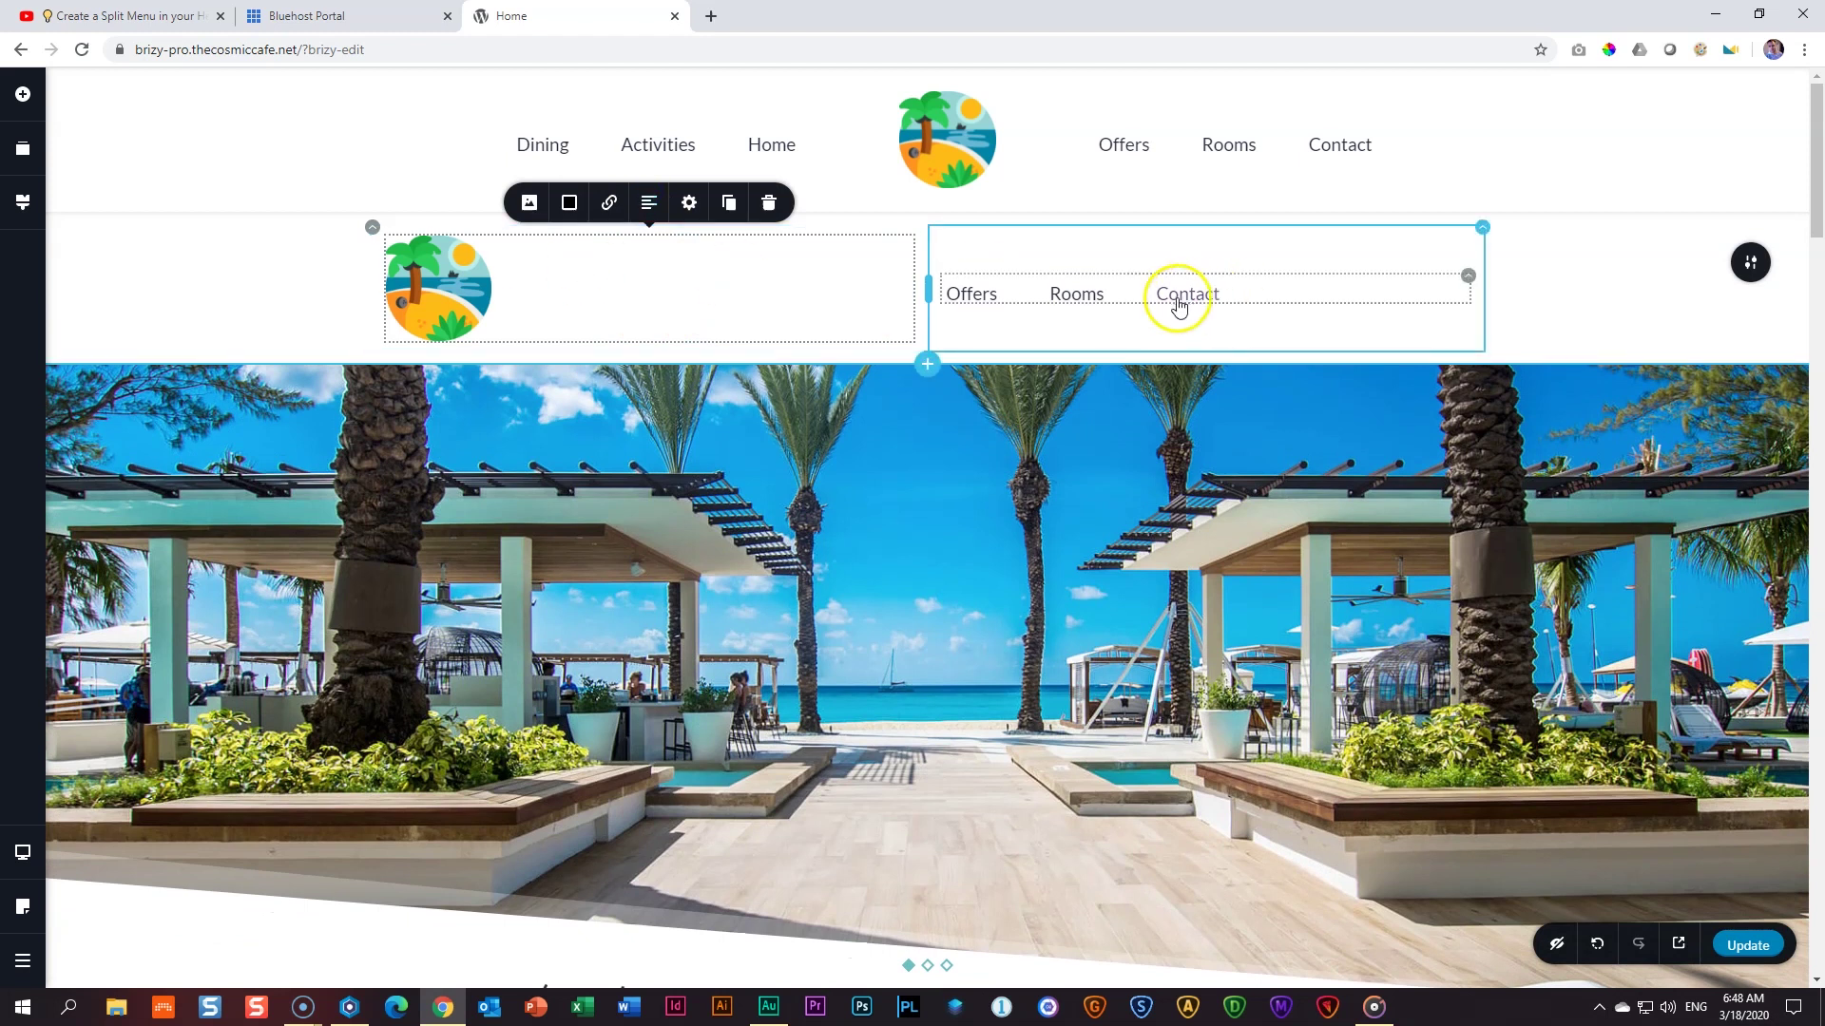
left_click(1468, 278)
left_click(1389, 224)
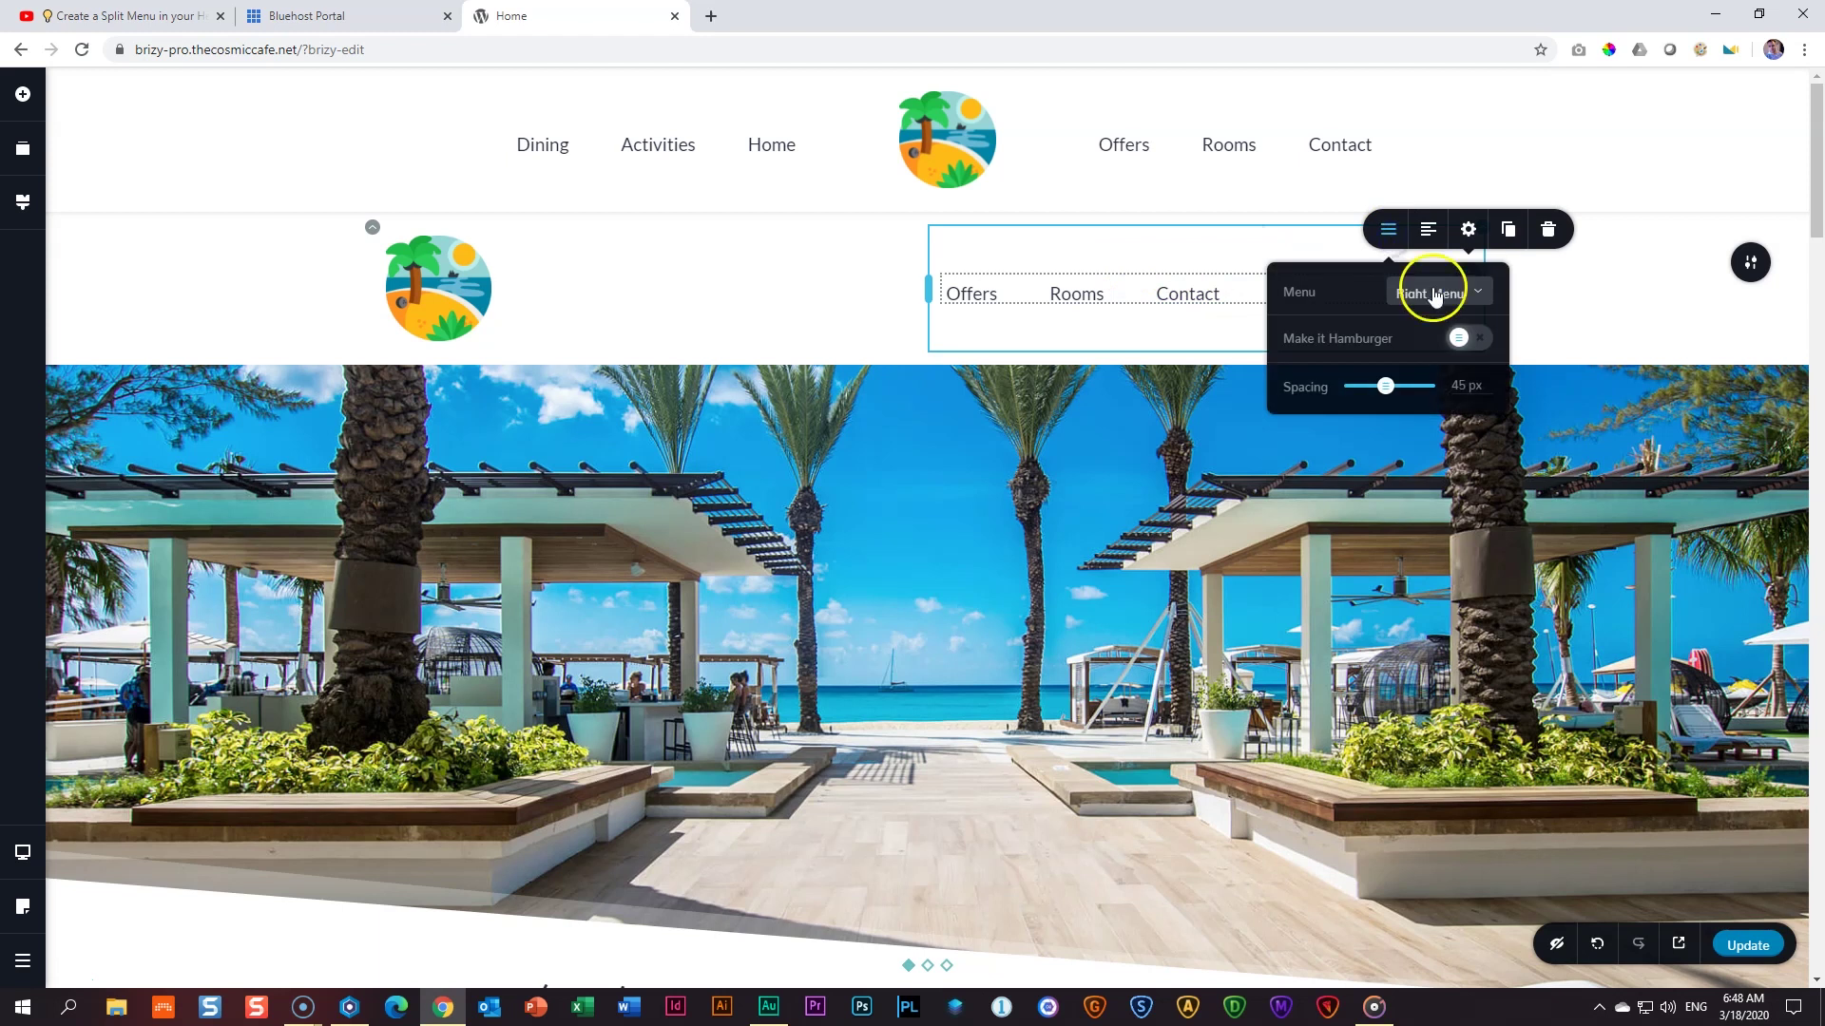
left_click(1450, 302)
left_click(1439, 352)
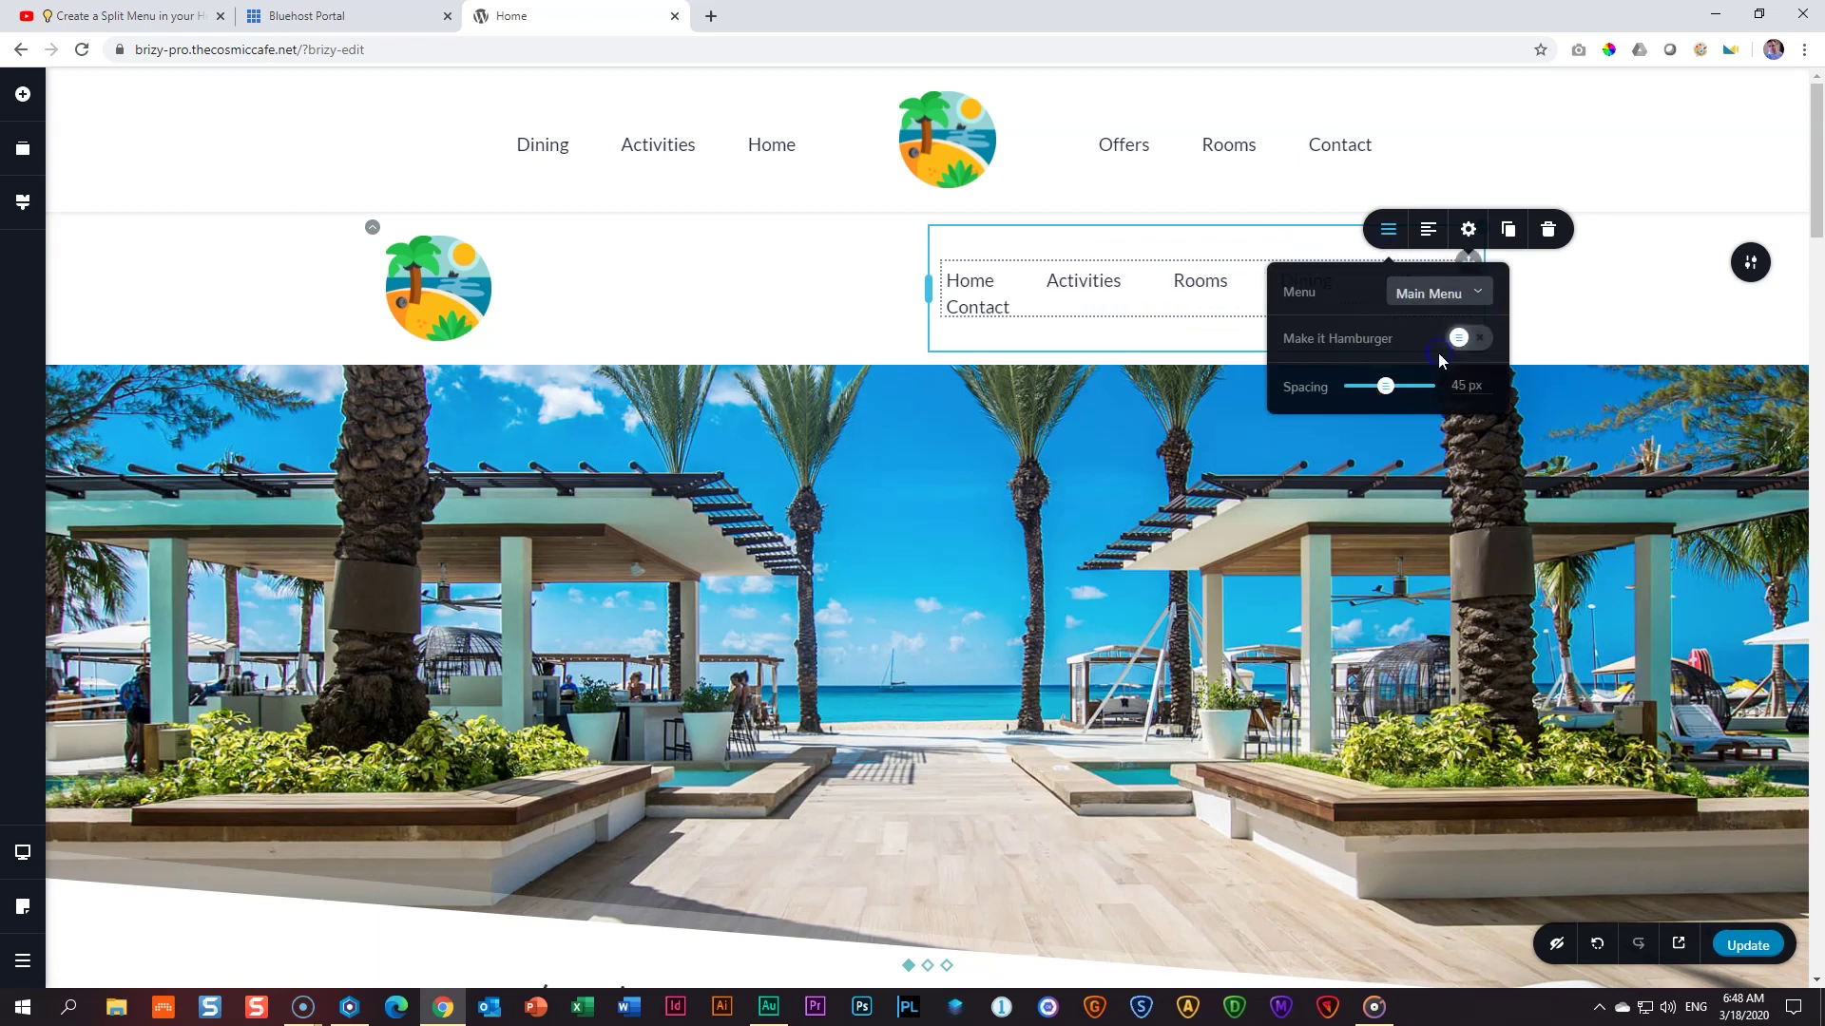
Widen the duplicated header's menu column so all items fit on one line, and right-align the menu.
left_click_drag(887, 291, 739, 282)
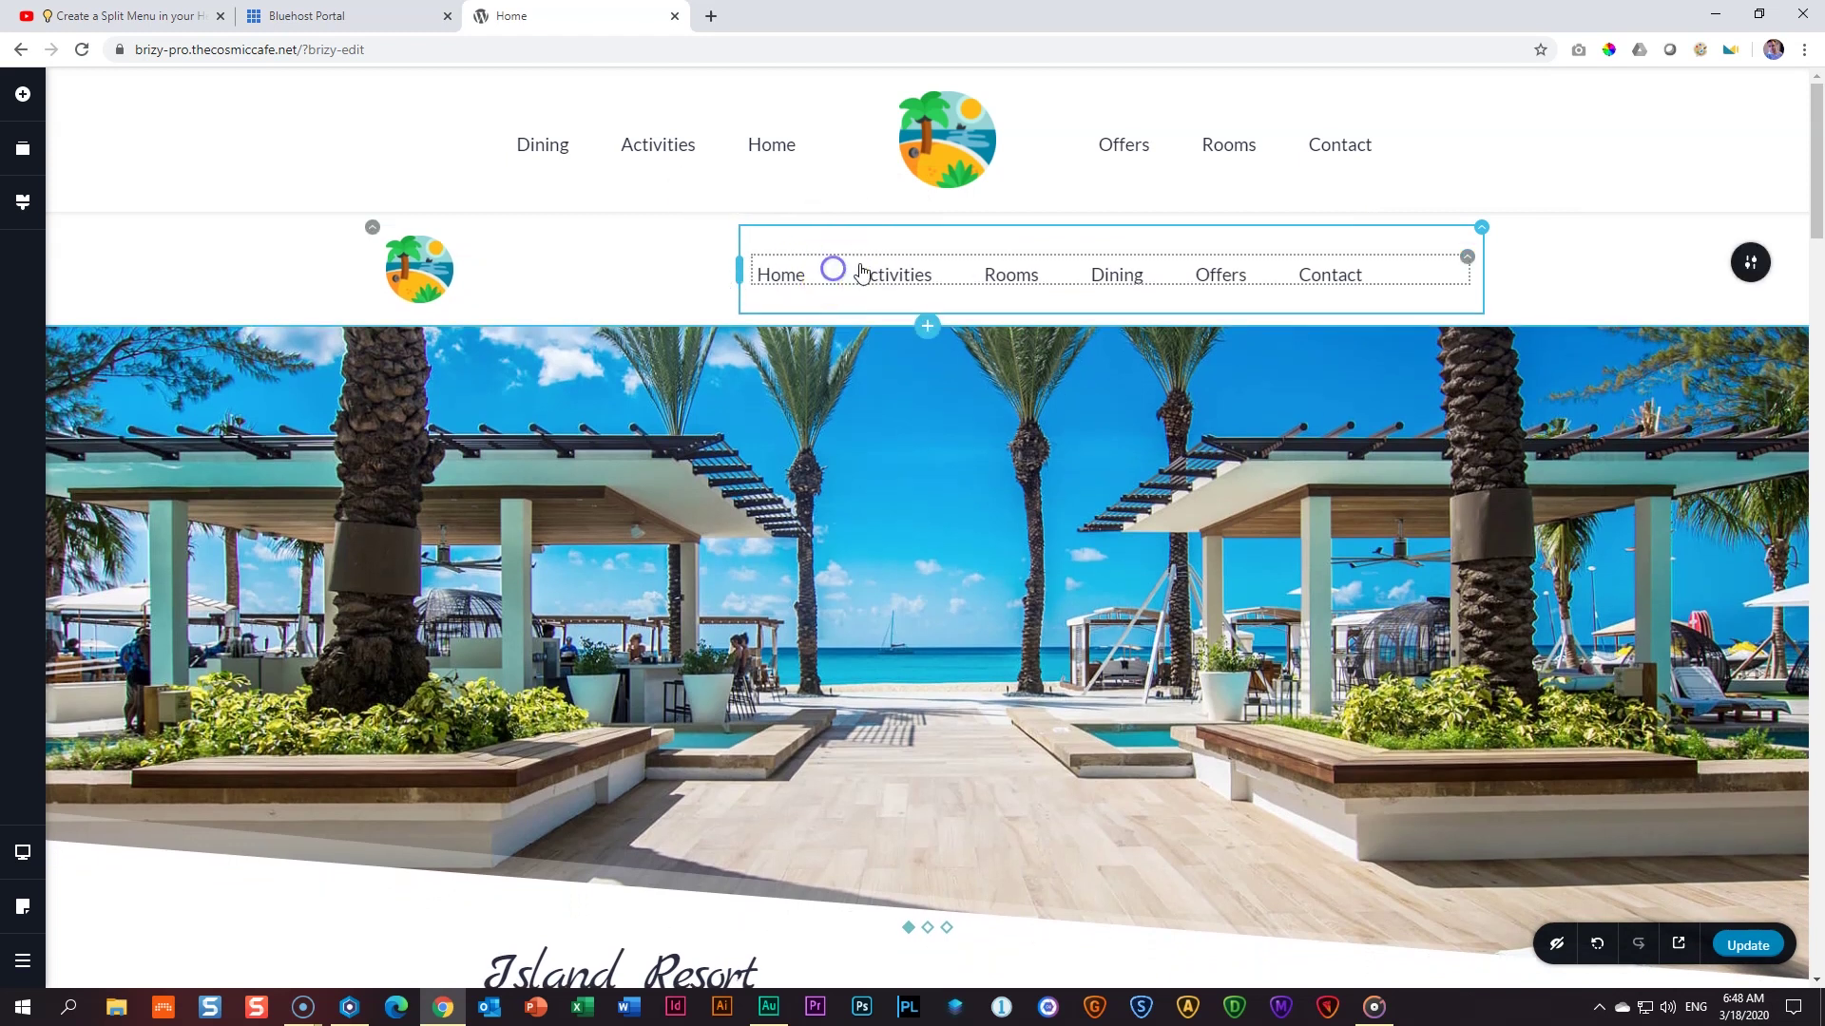
left_click(1018, 283)
left_click(1456, 280)
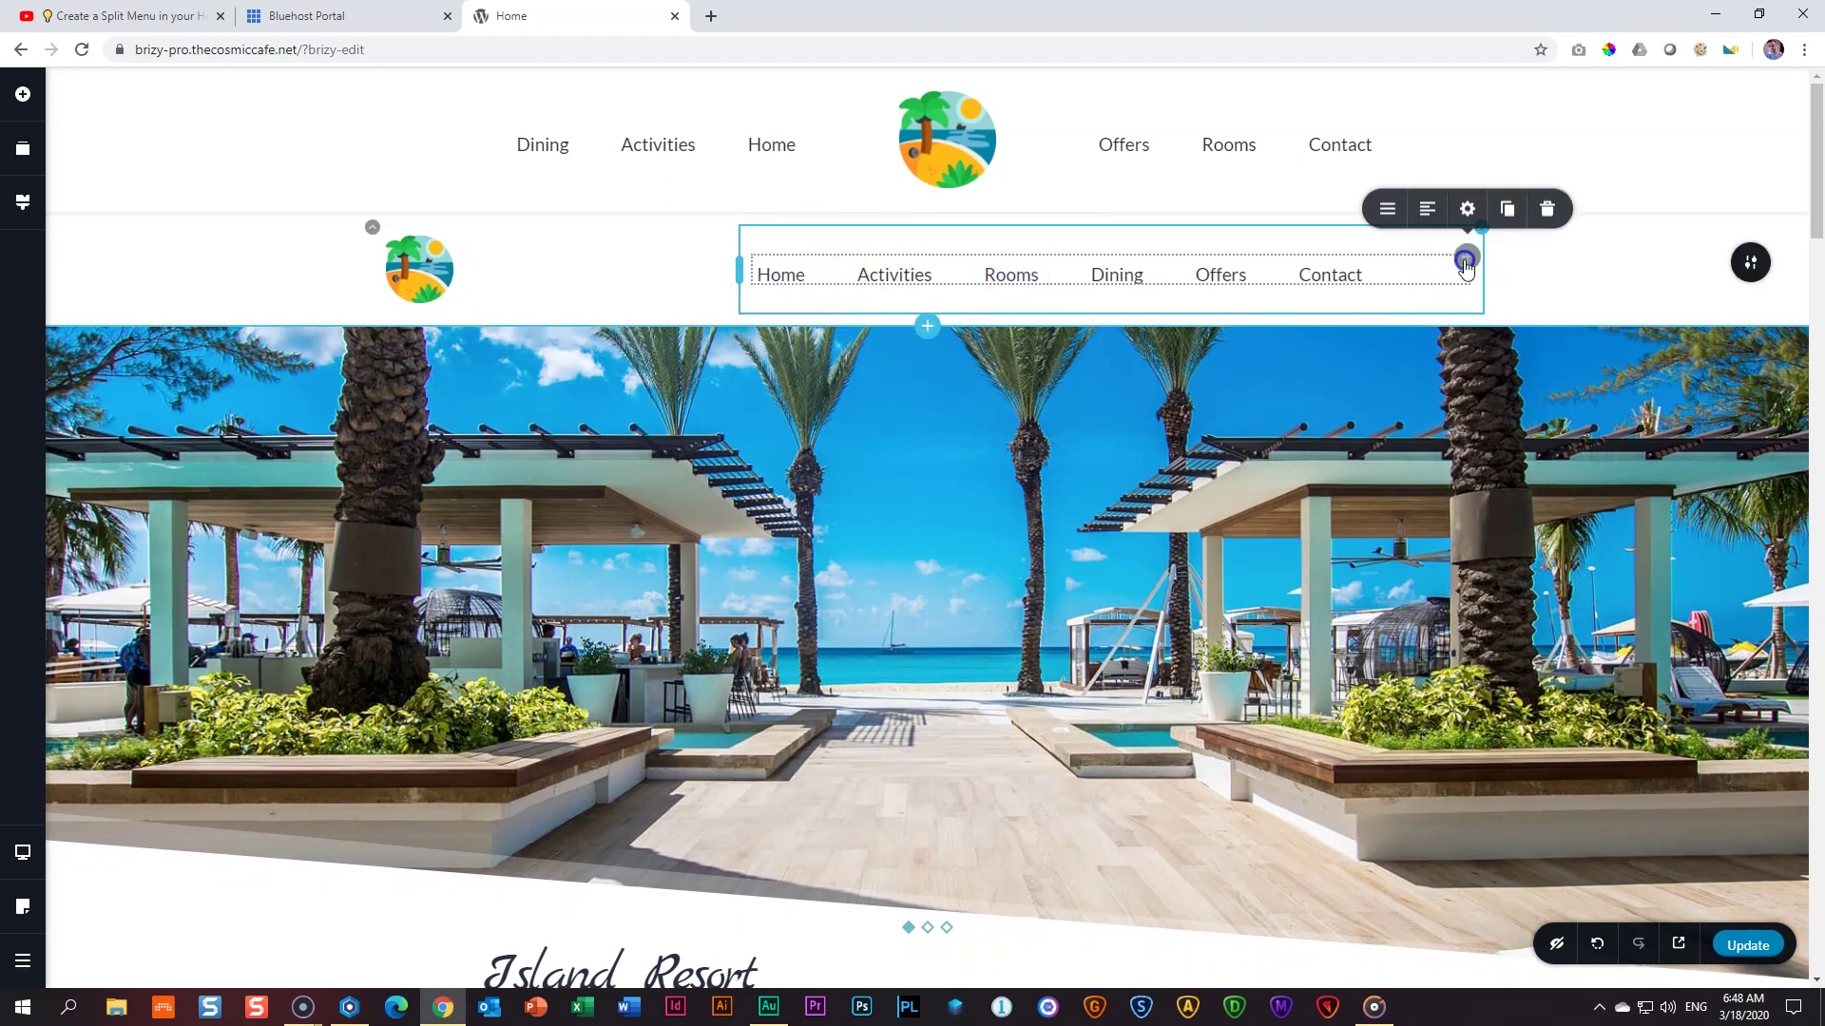
left_click(1428, 213)
left_click(1427, 213)
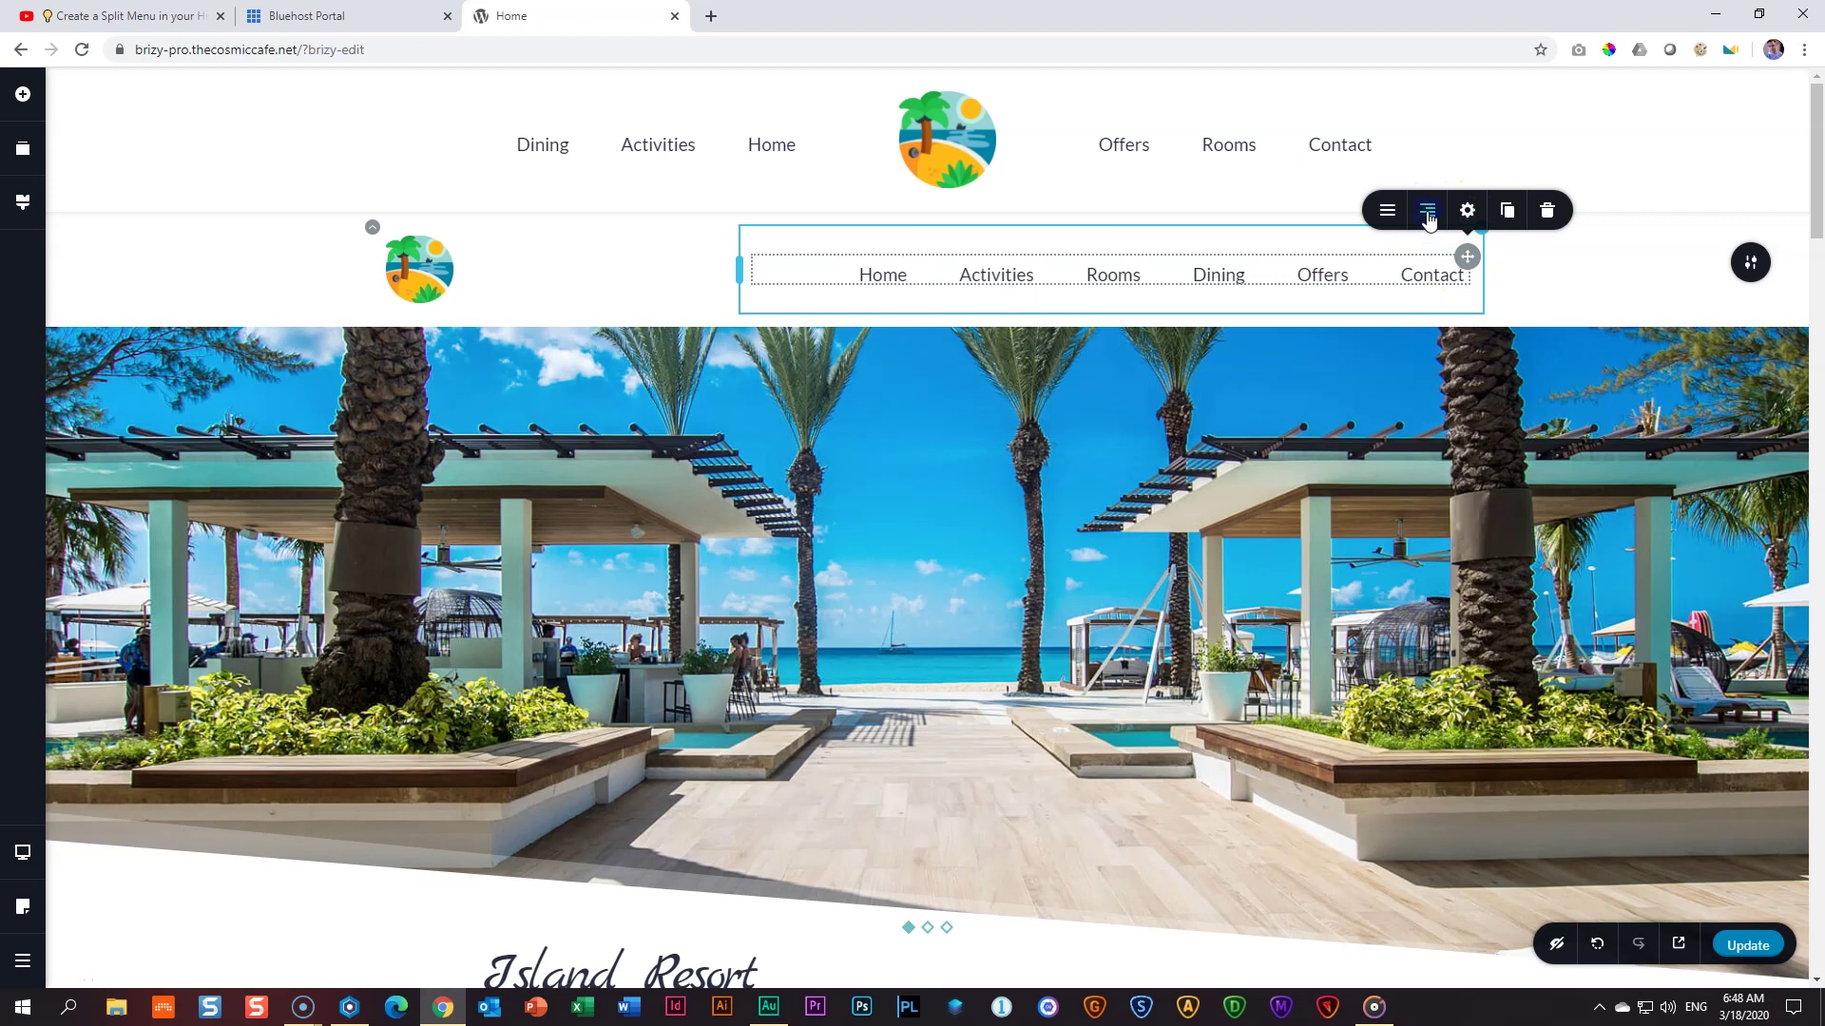
left_click(1633, 277)
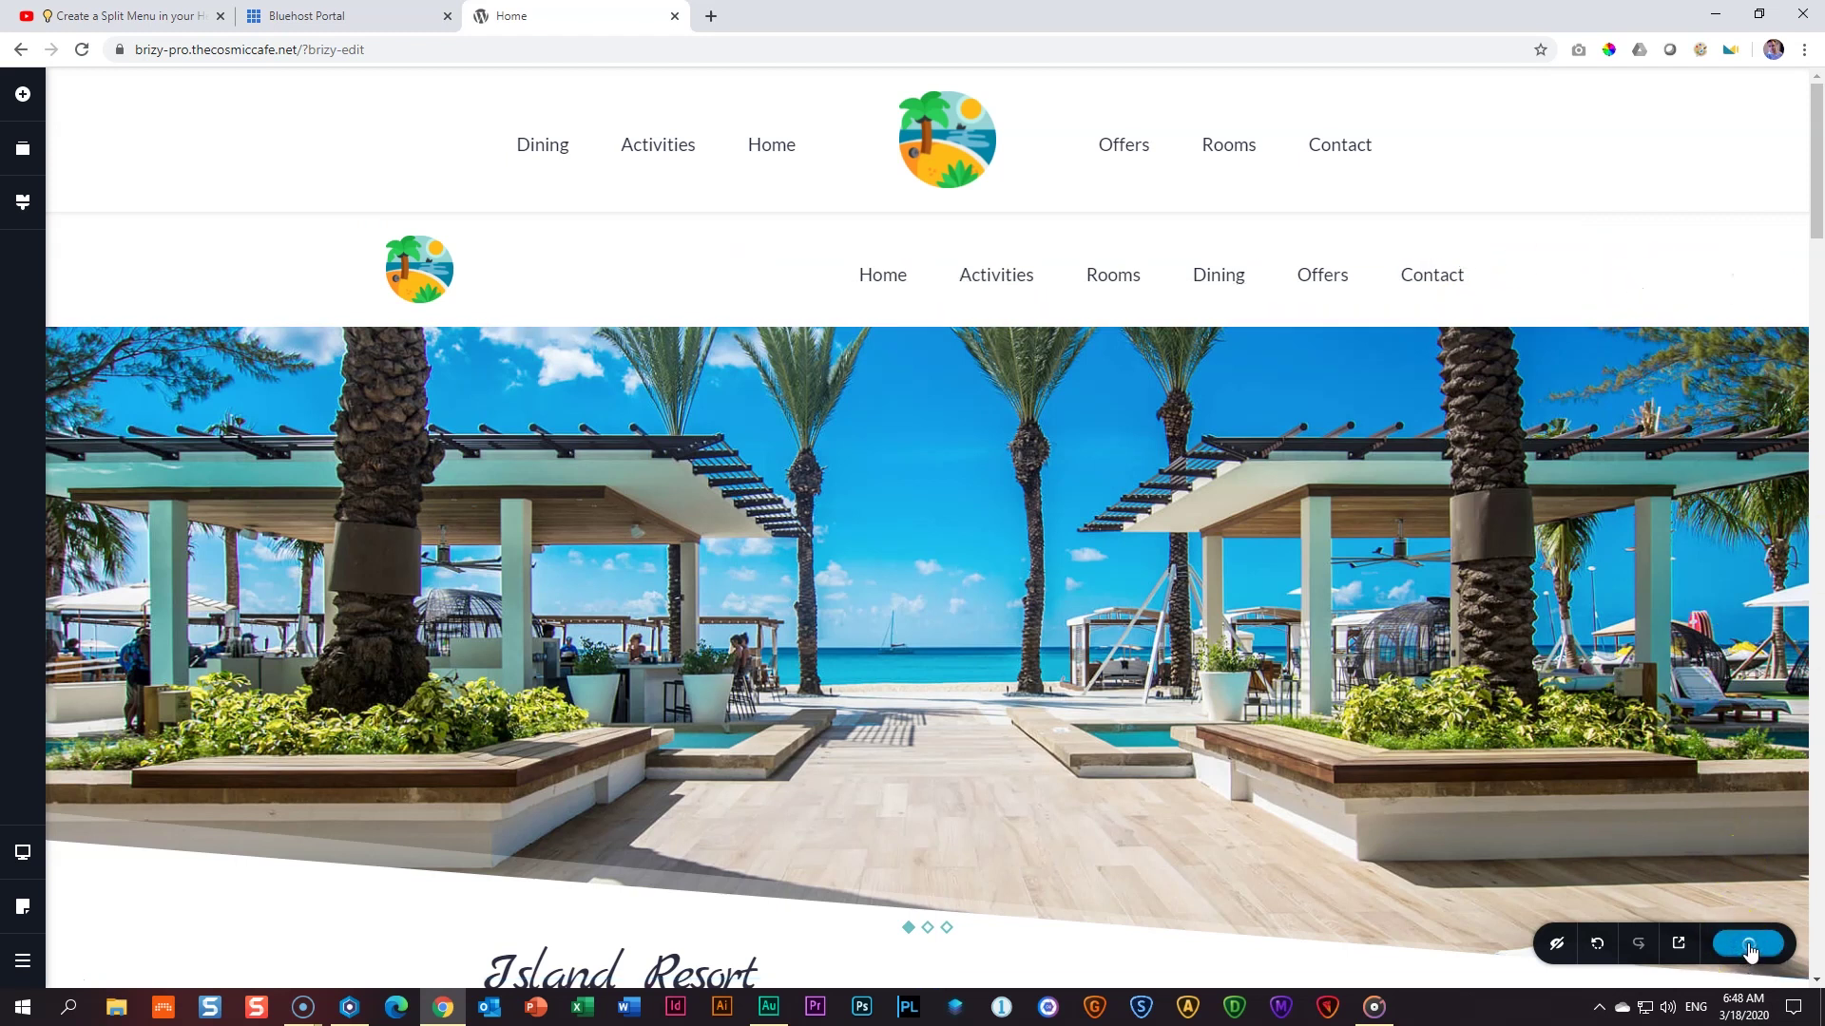
Turn off Show on Desktop for the duplicated header block in its advanced settings.
left_click(1756, 261)
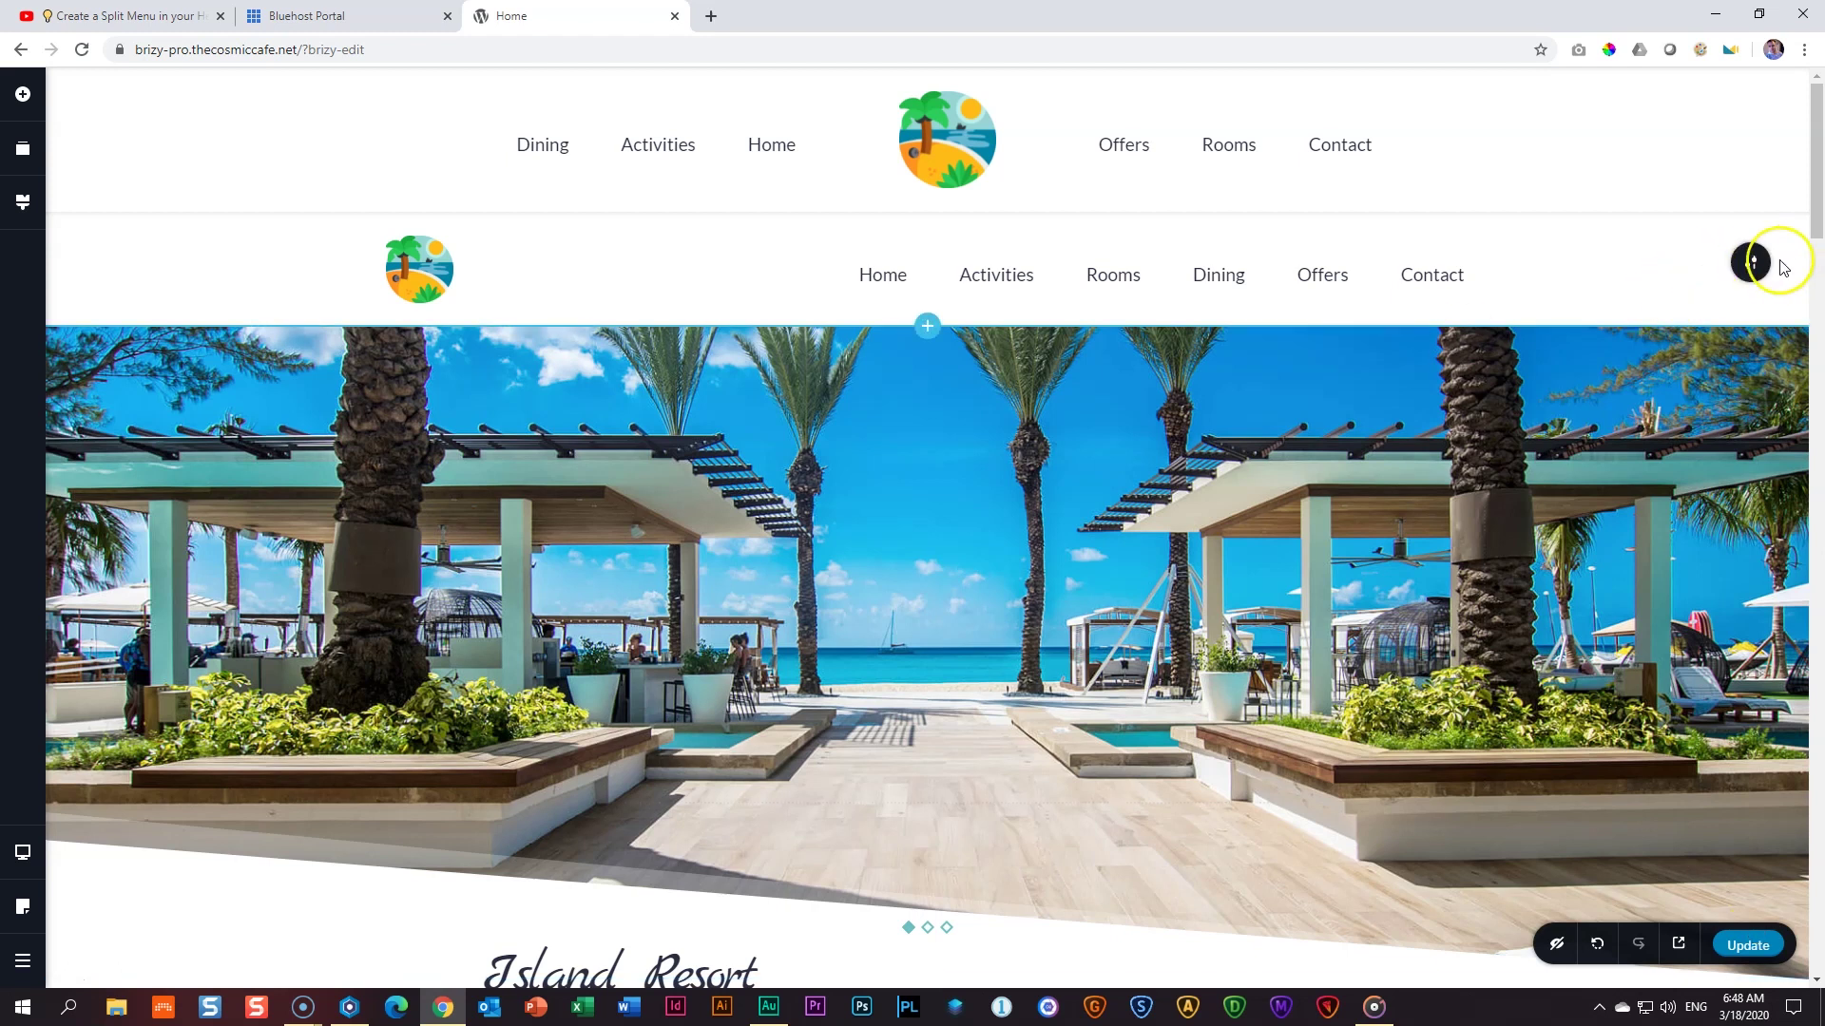
left_click(1665, 263)
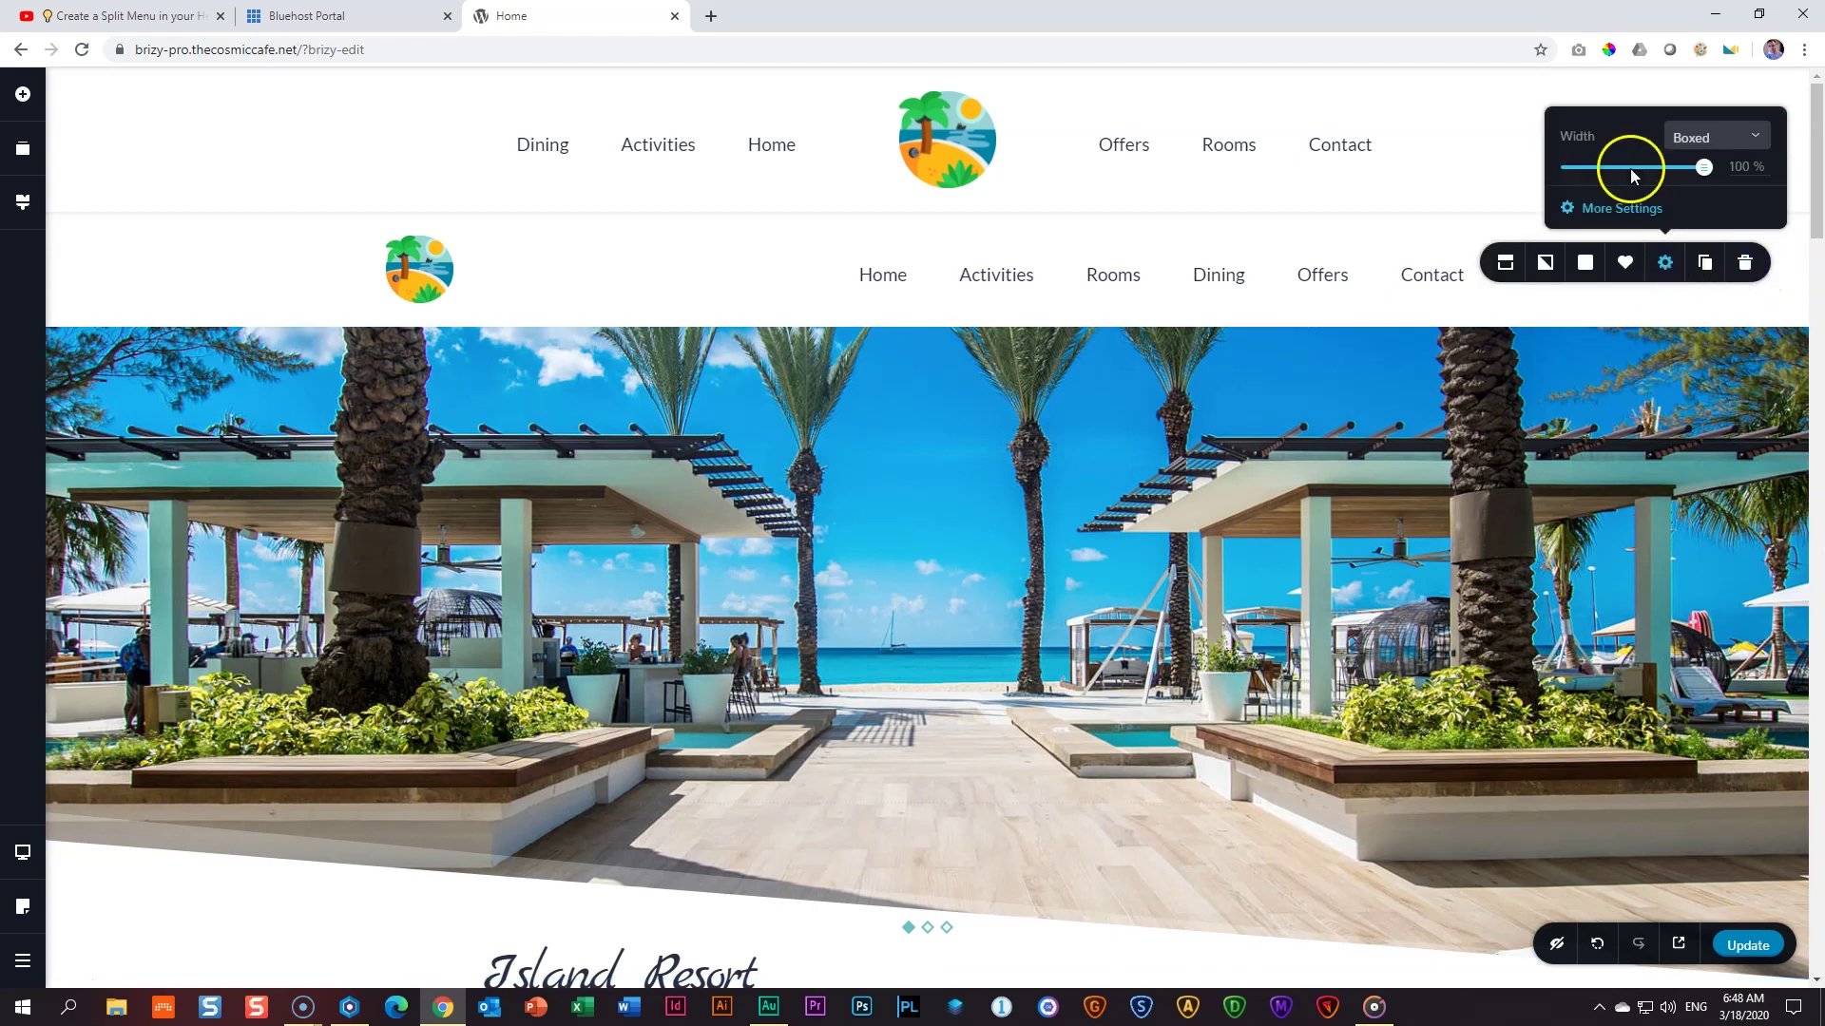
left_click(1623, 210)
left_click(1722, 152)
left_click(1763, 215)
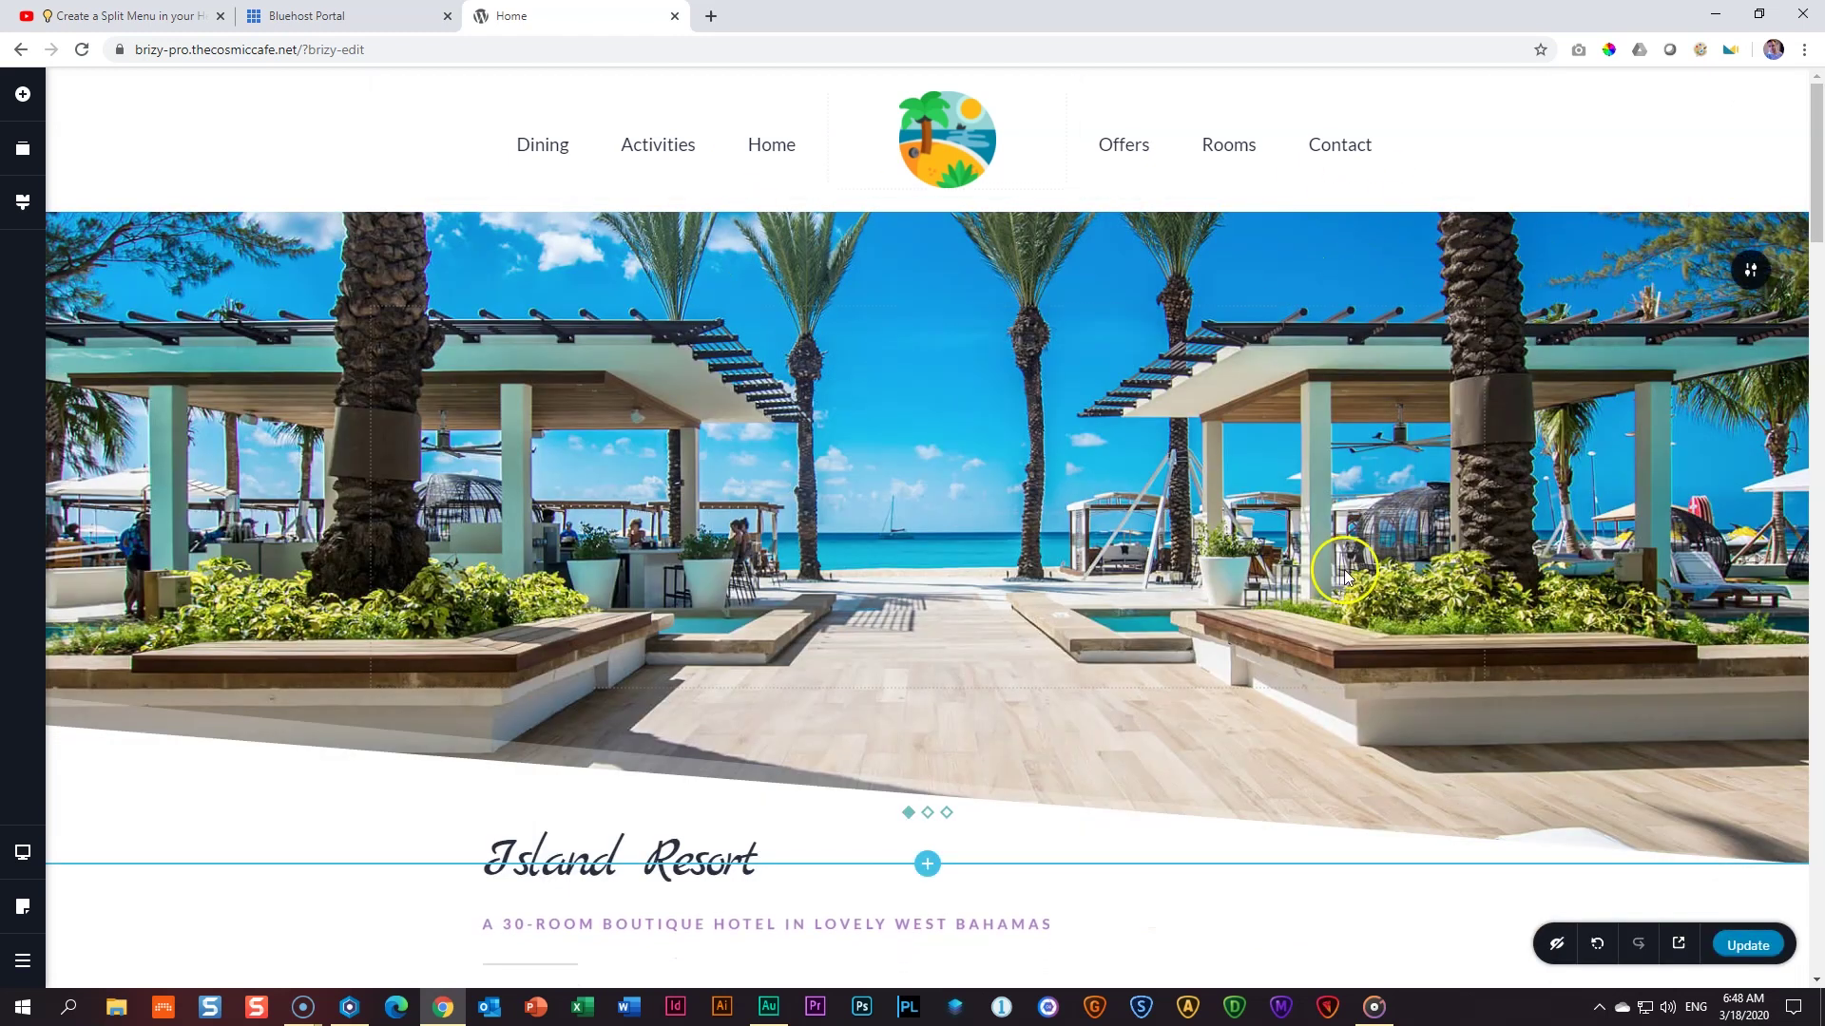
Show the hidden elements in the editor and switch the page to the mobile view.
left_click(1555, 946)
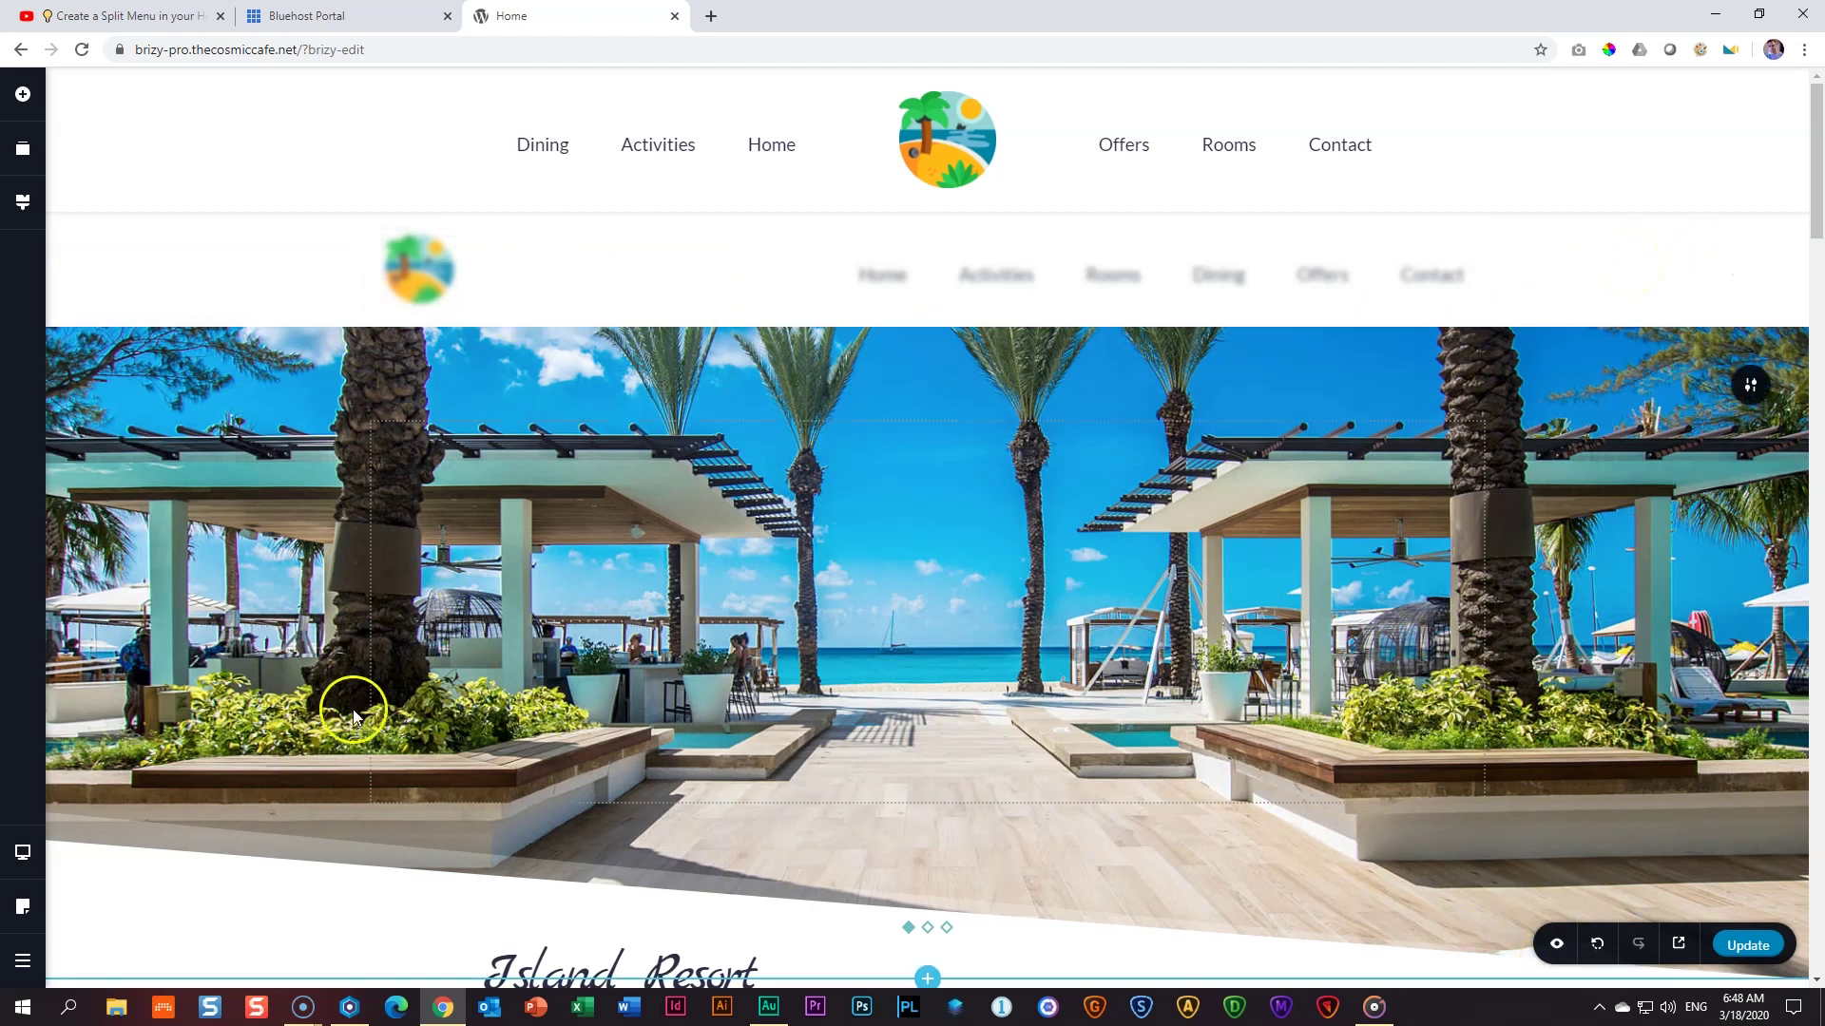
mouse_move(28, 856)
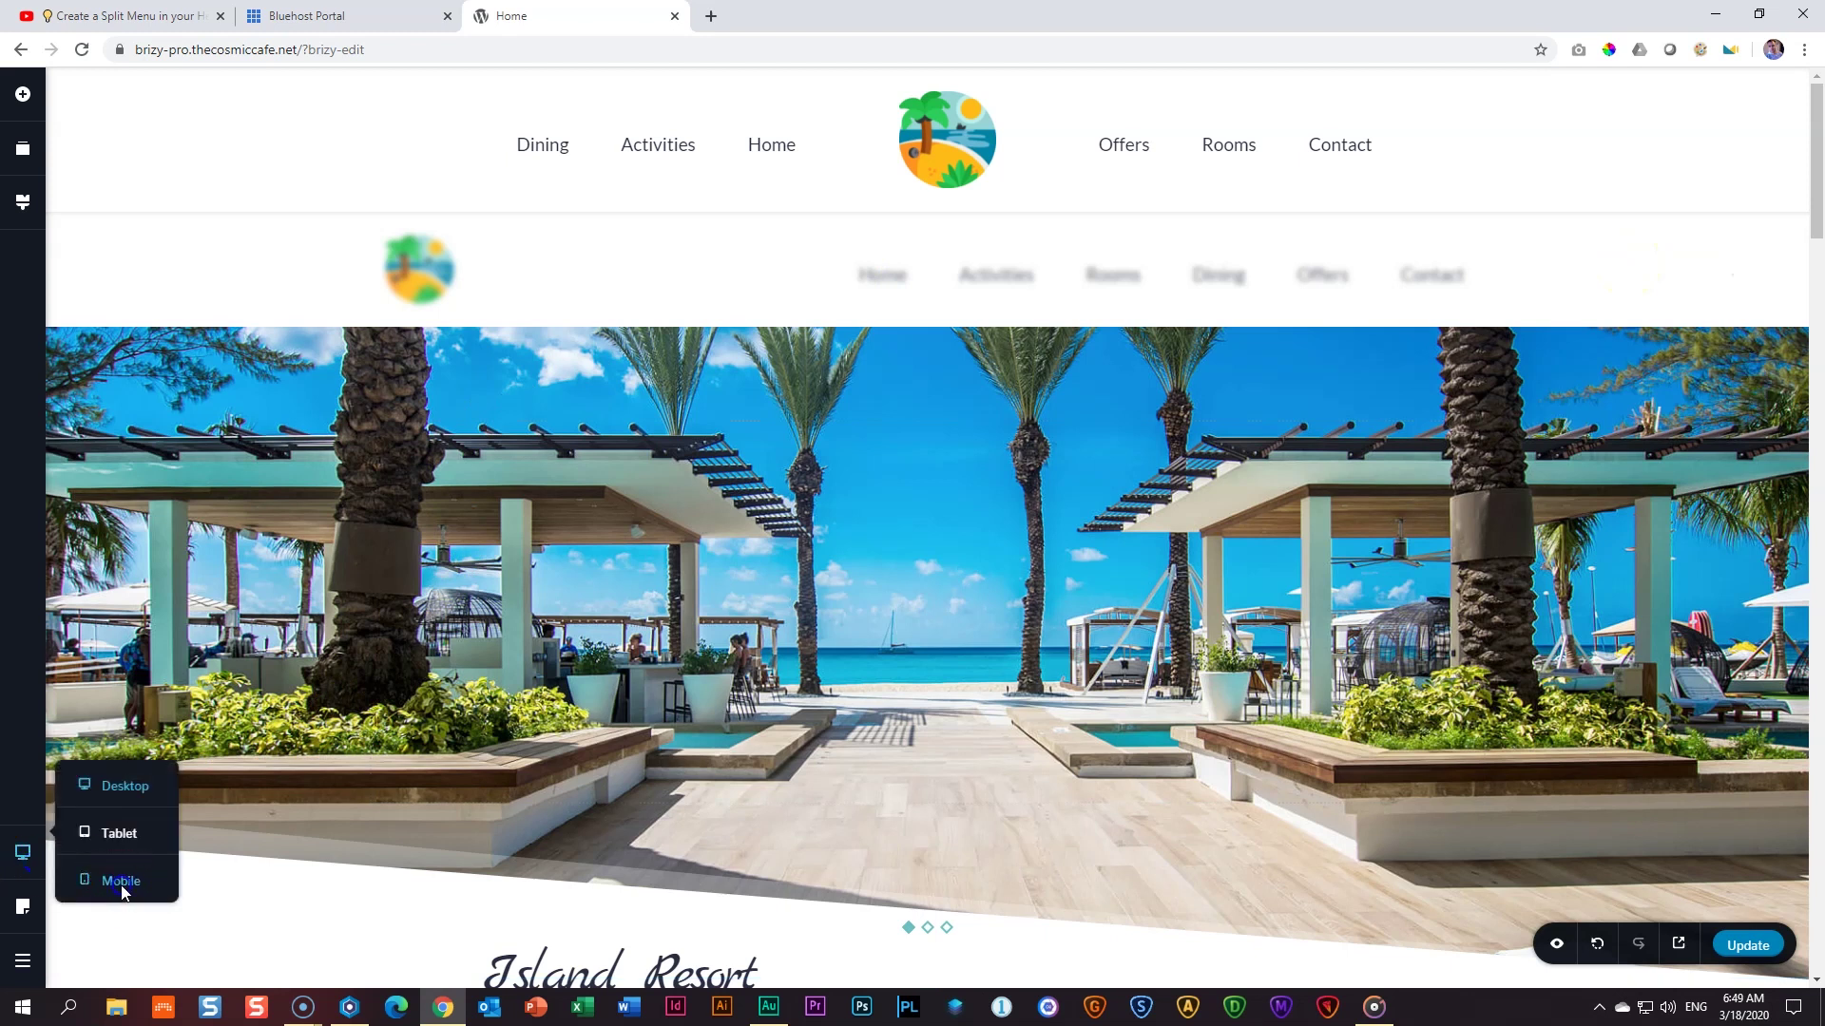
left_click(121, 882)
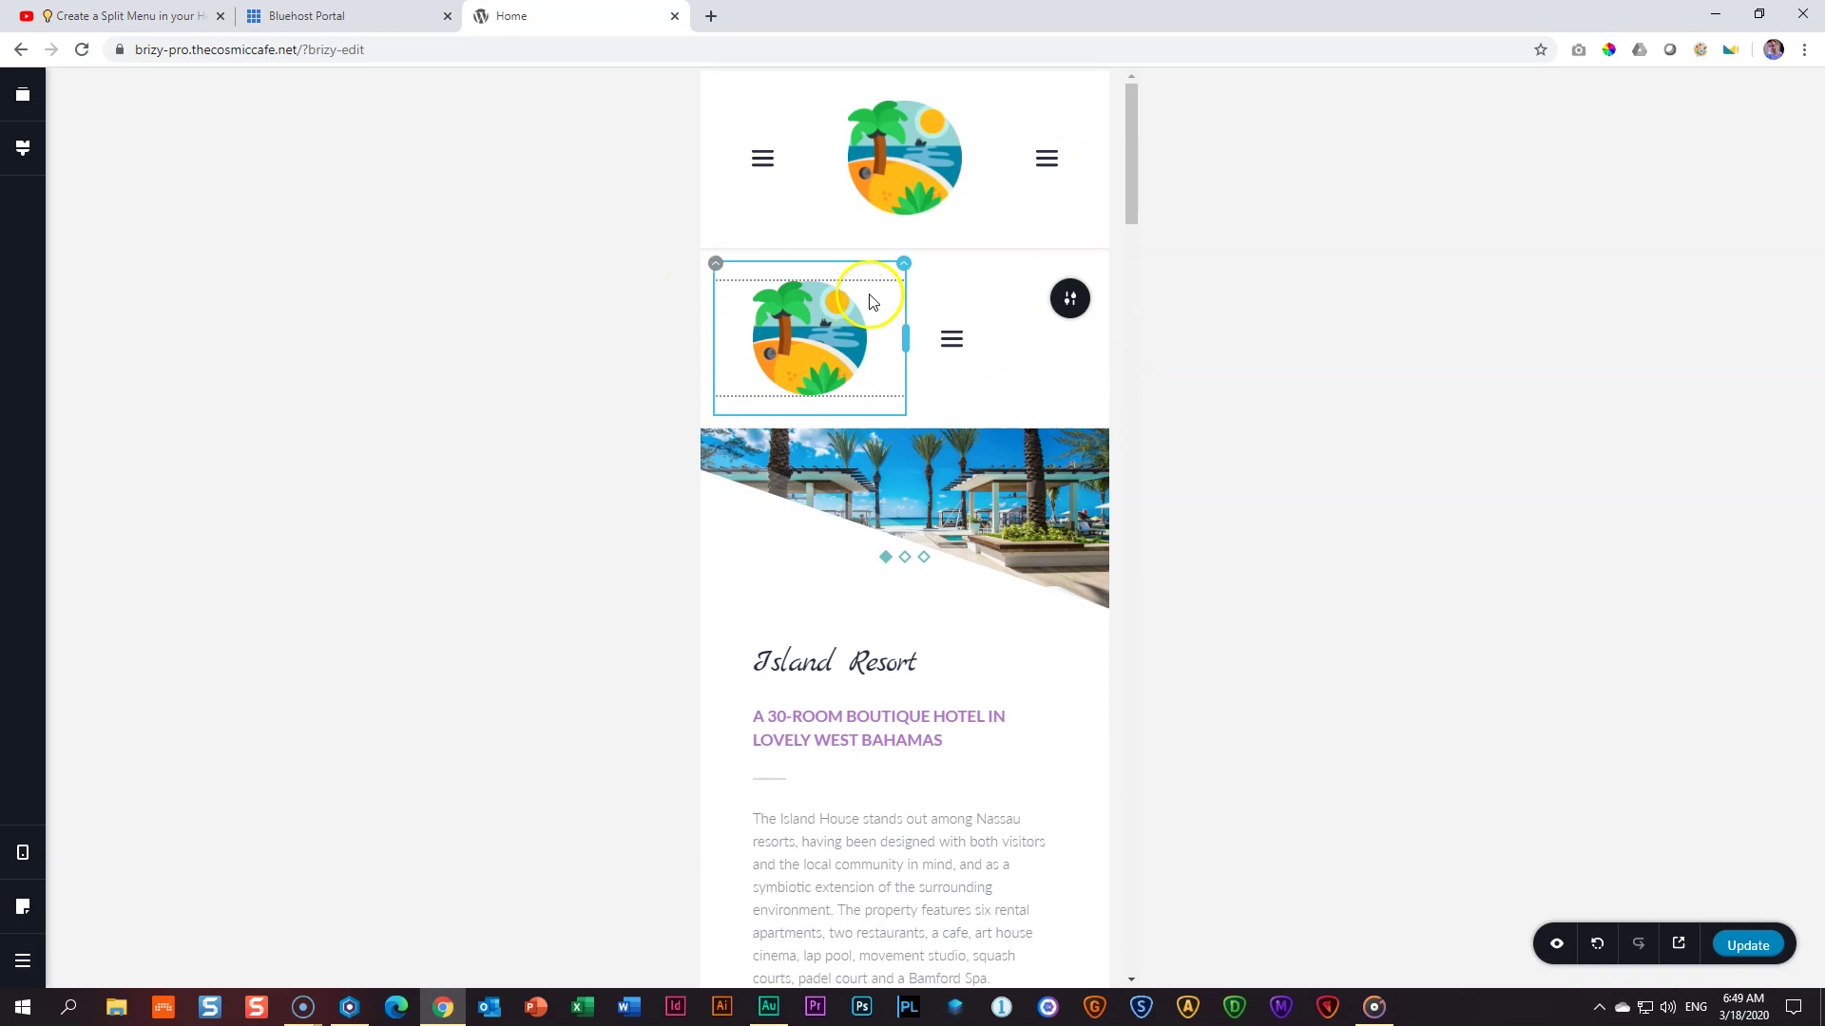
Shrink the duplicated header's logo for mobile and align it to the left of its column.
left_click(841, 356)
left_click_drag(865, 394, 831, 346)
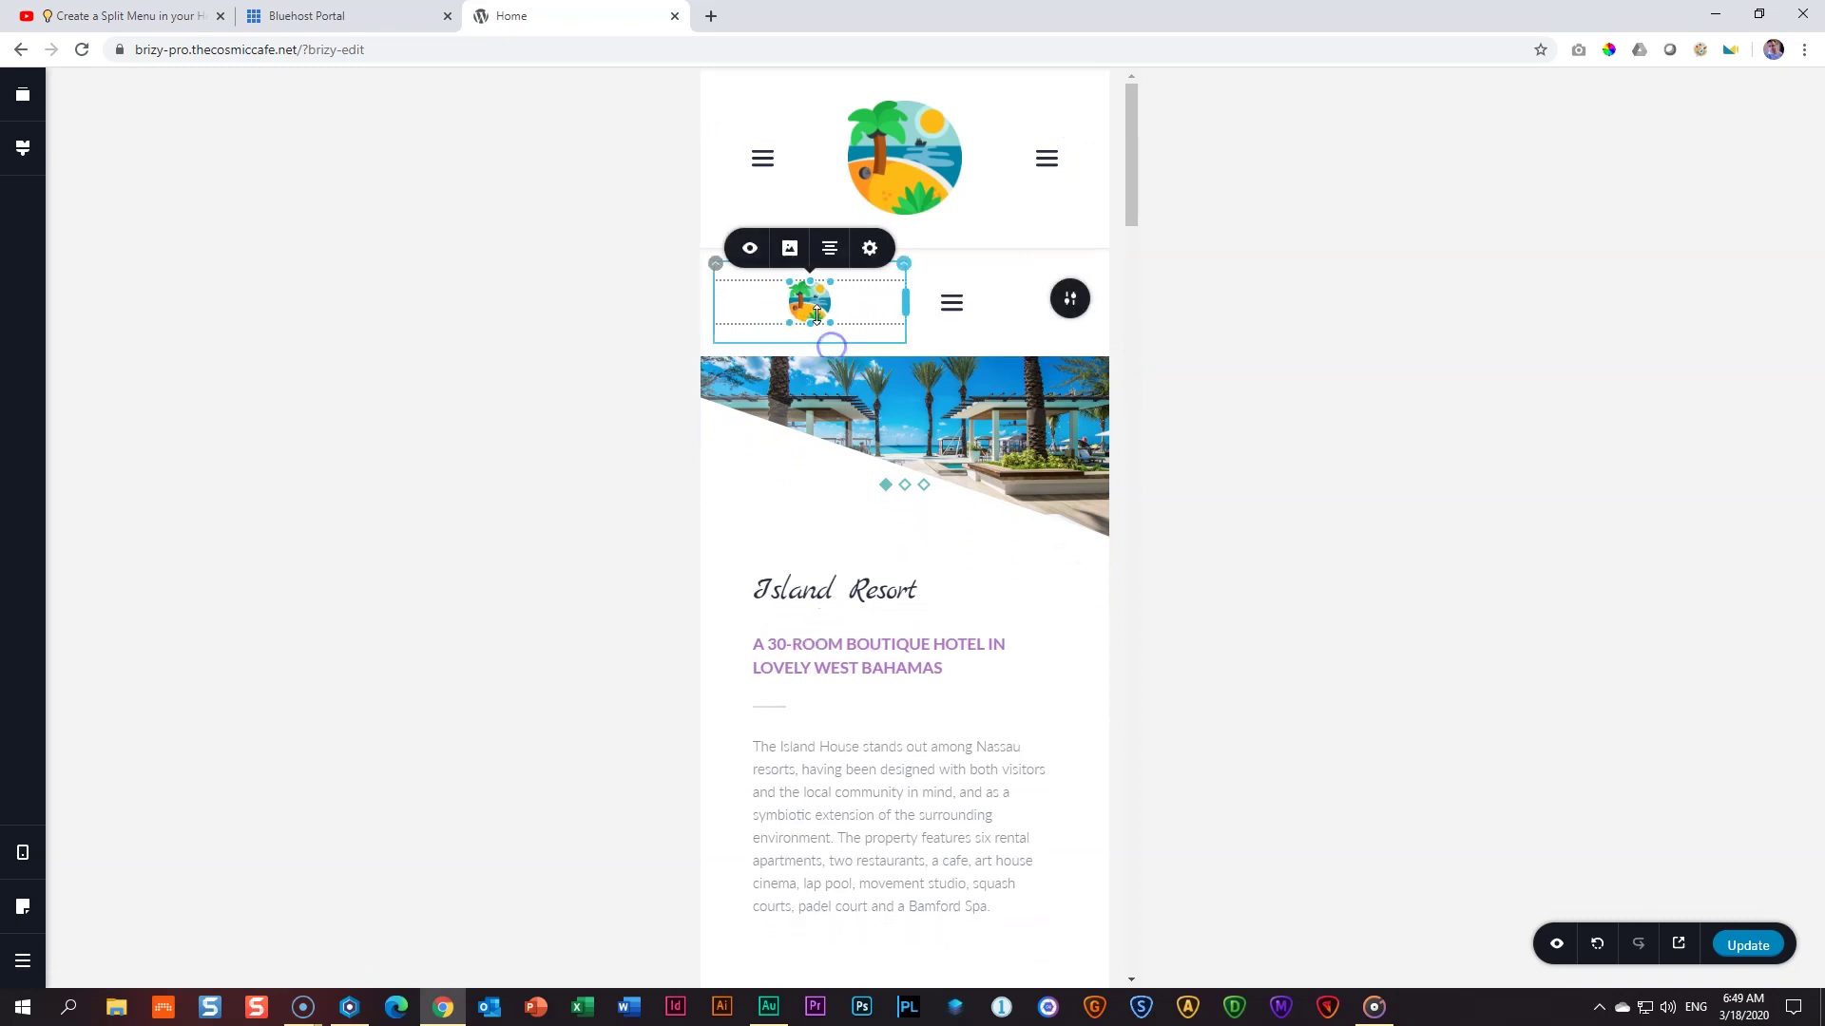
left_click(830, 248)
left_click(830, 248)
Widen the duplicated header's menu column on mobile to fill the remaining row width, and right-align its hamburger icon.
left_click(949, 309)
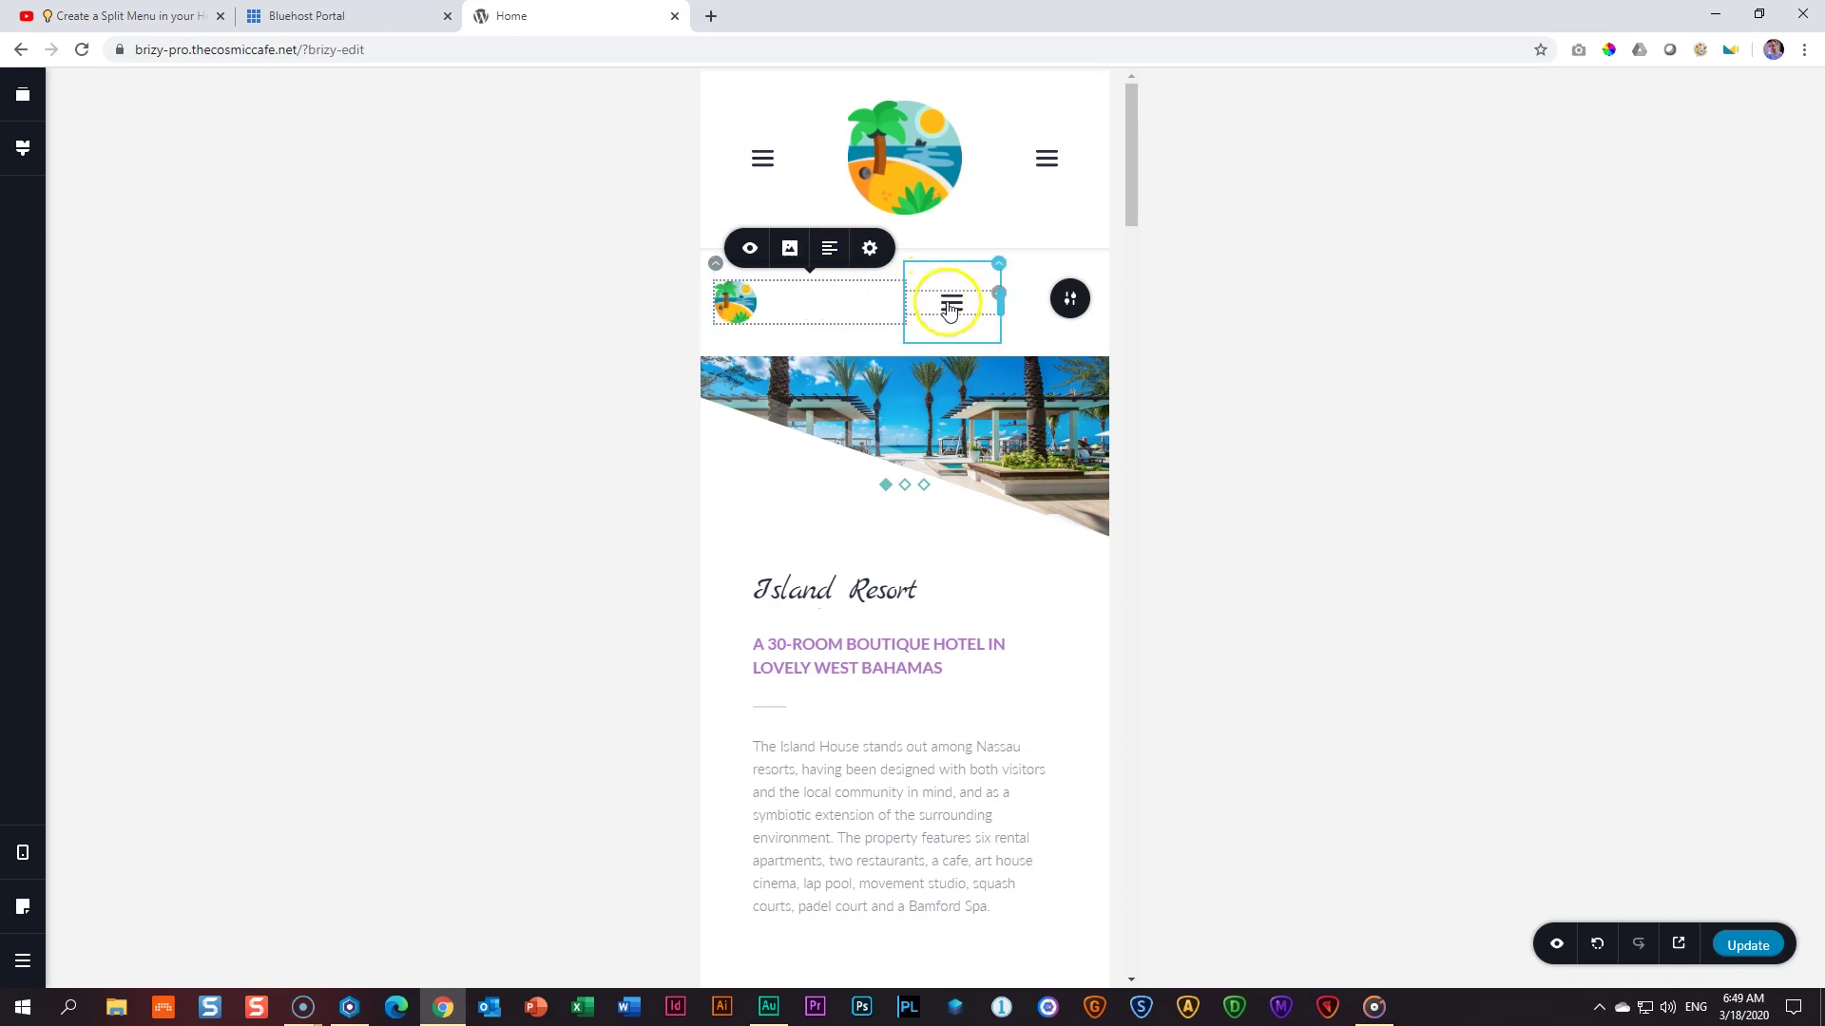
left_click_drag(999, 294, 1091, 293)
left_click(1001, 304)
left_click(1070, 292)
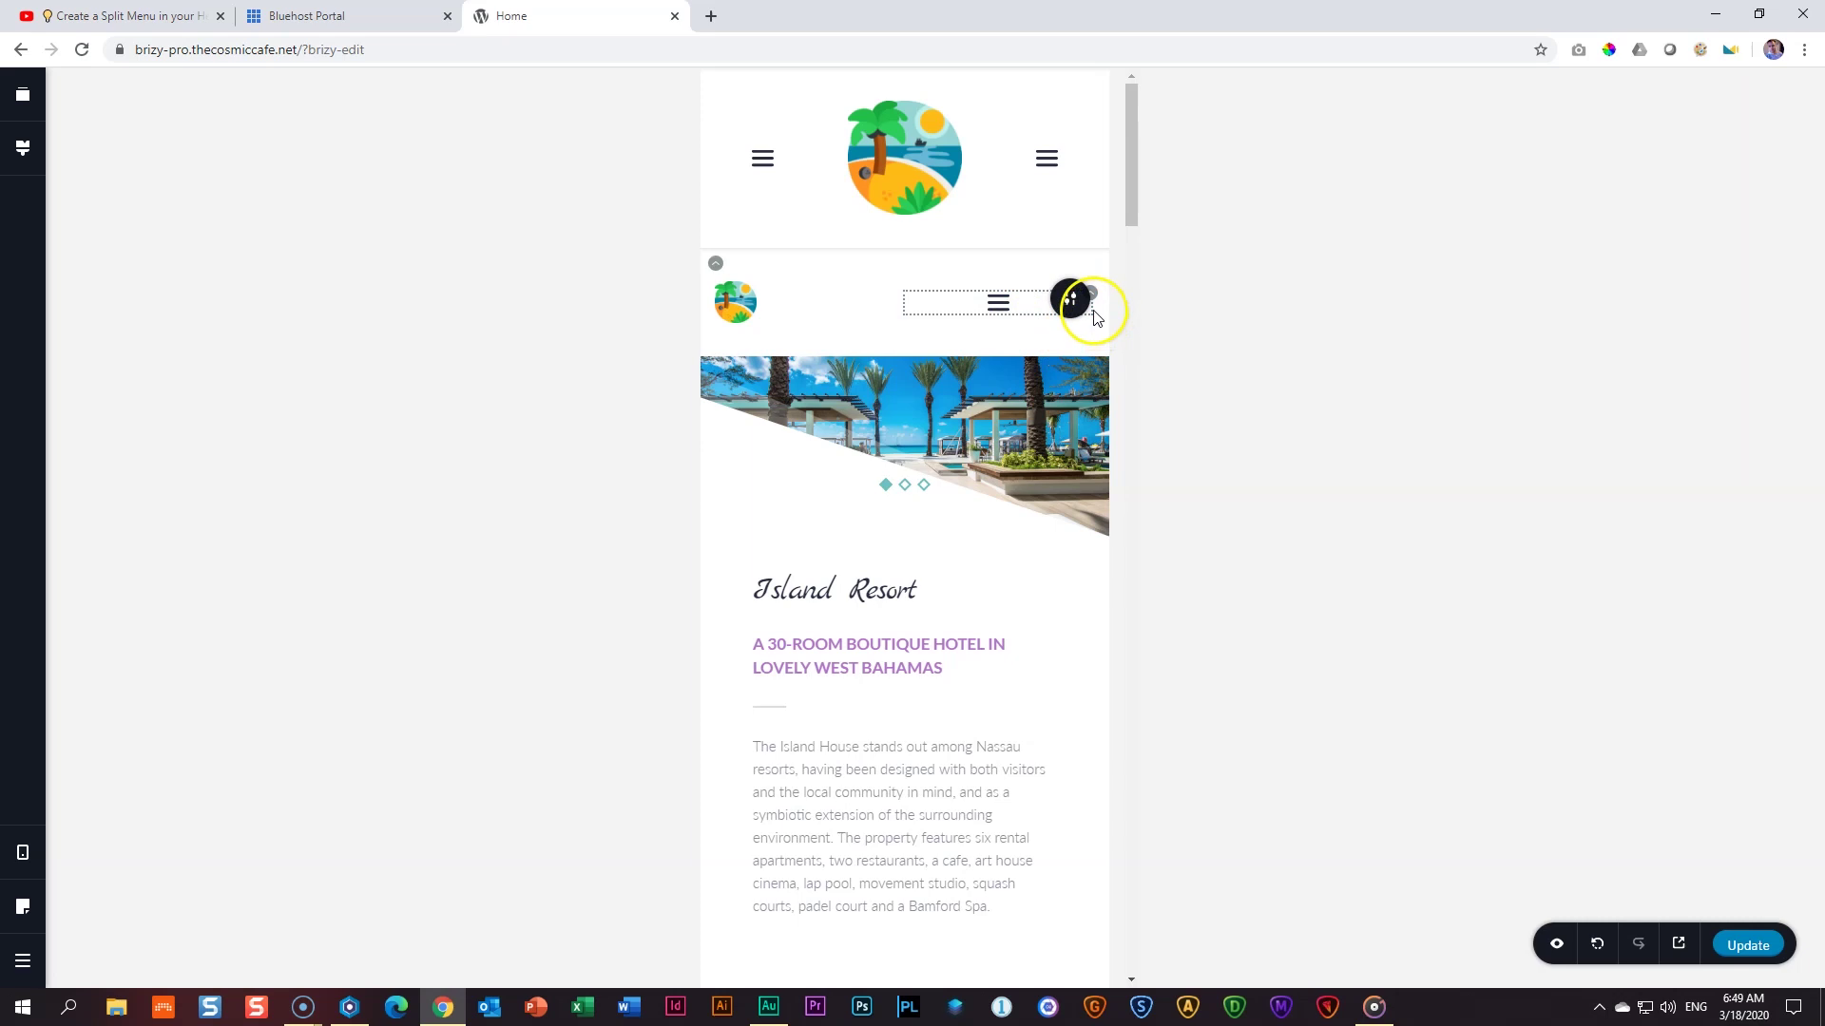
left_click_drag(1090, 306, 1010, 294)
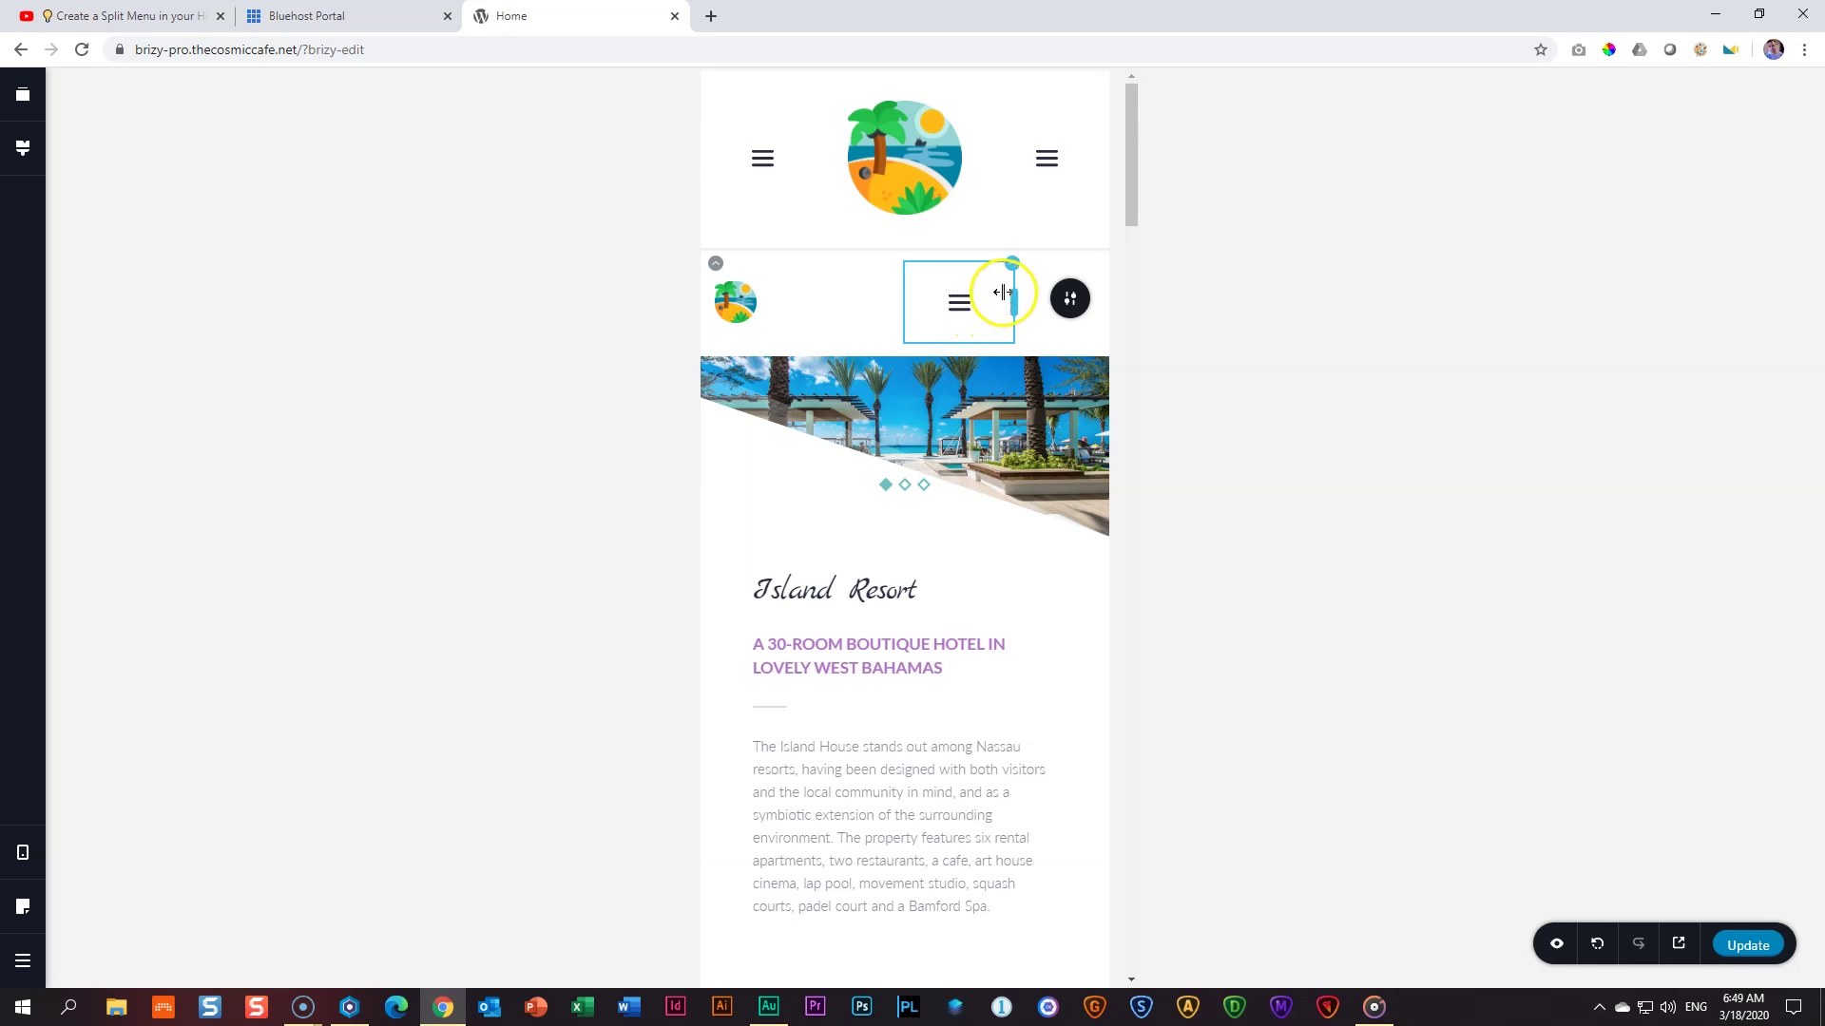
left_click(1002, 304)
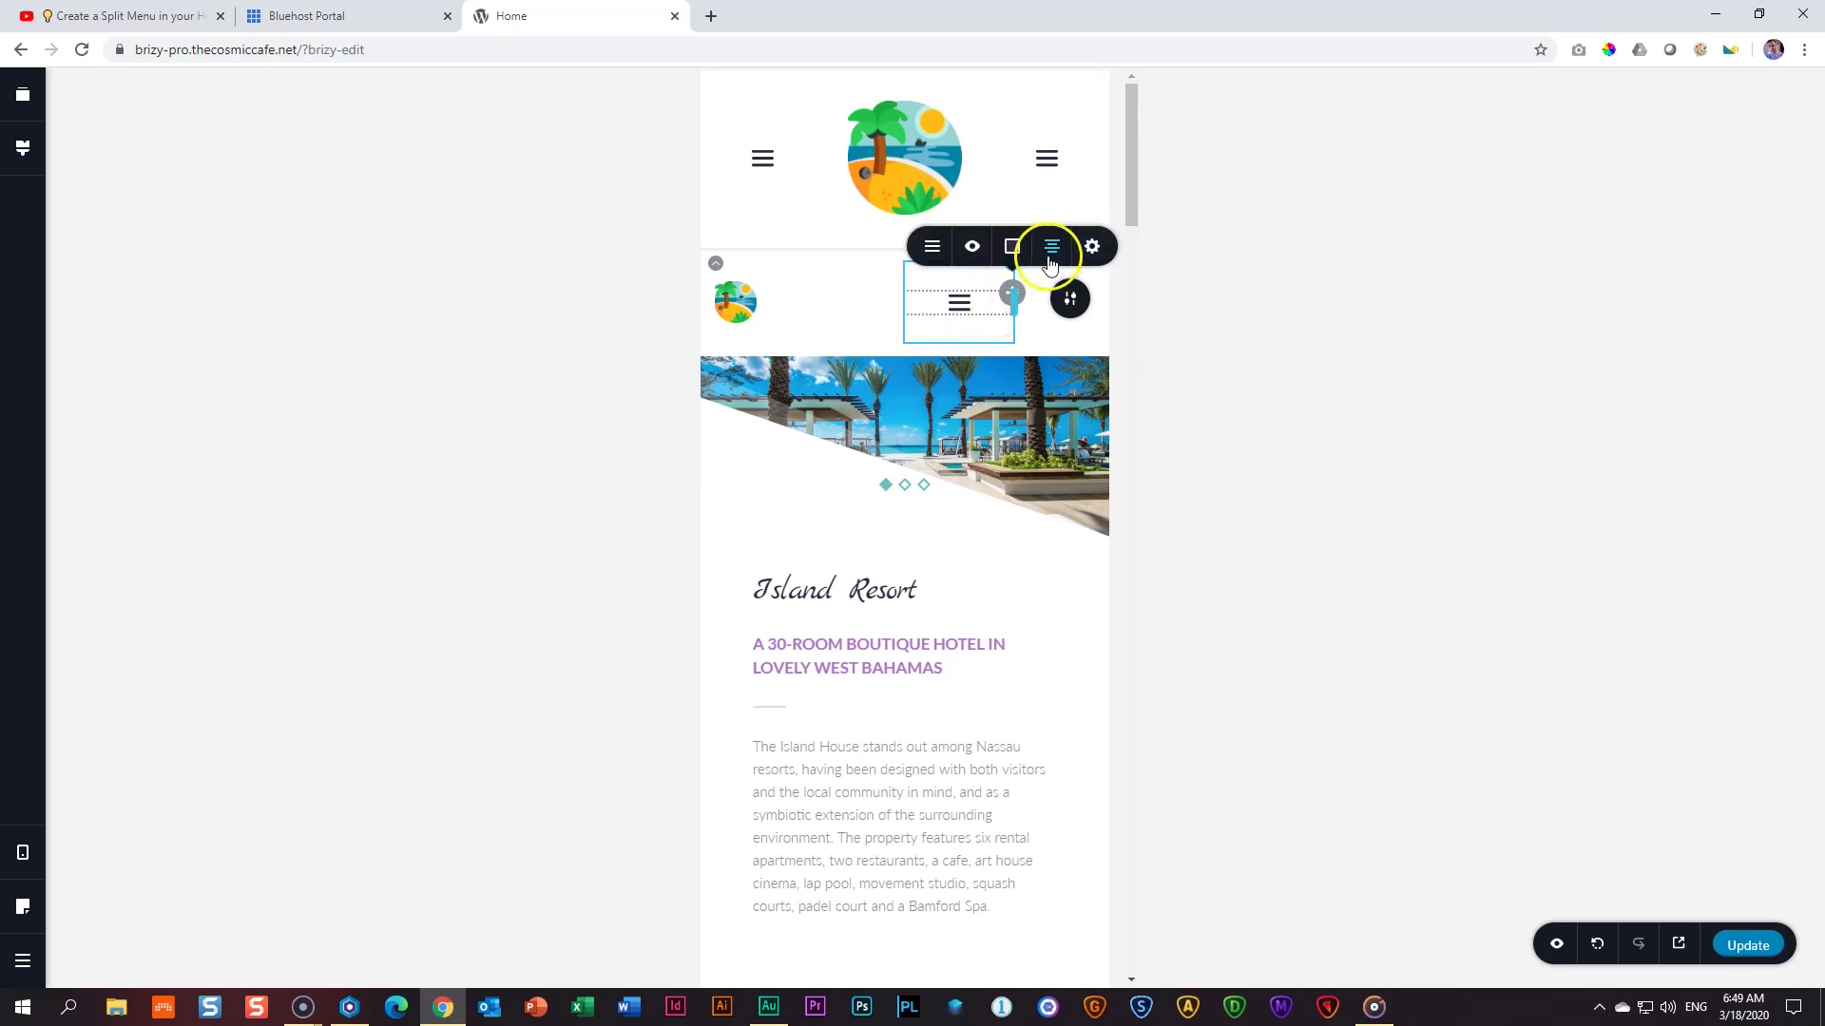
left_click(1011, 316)
left_click_drag(1041, 314, 1091, 311)
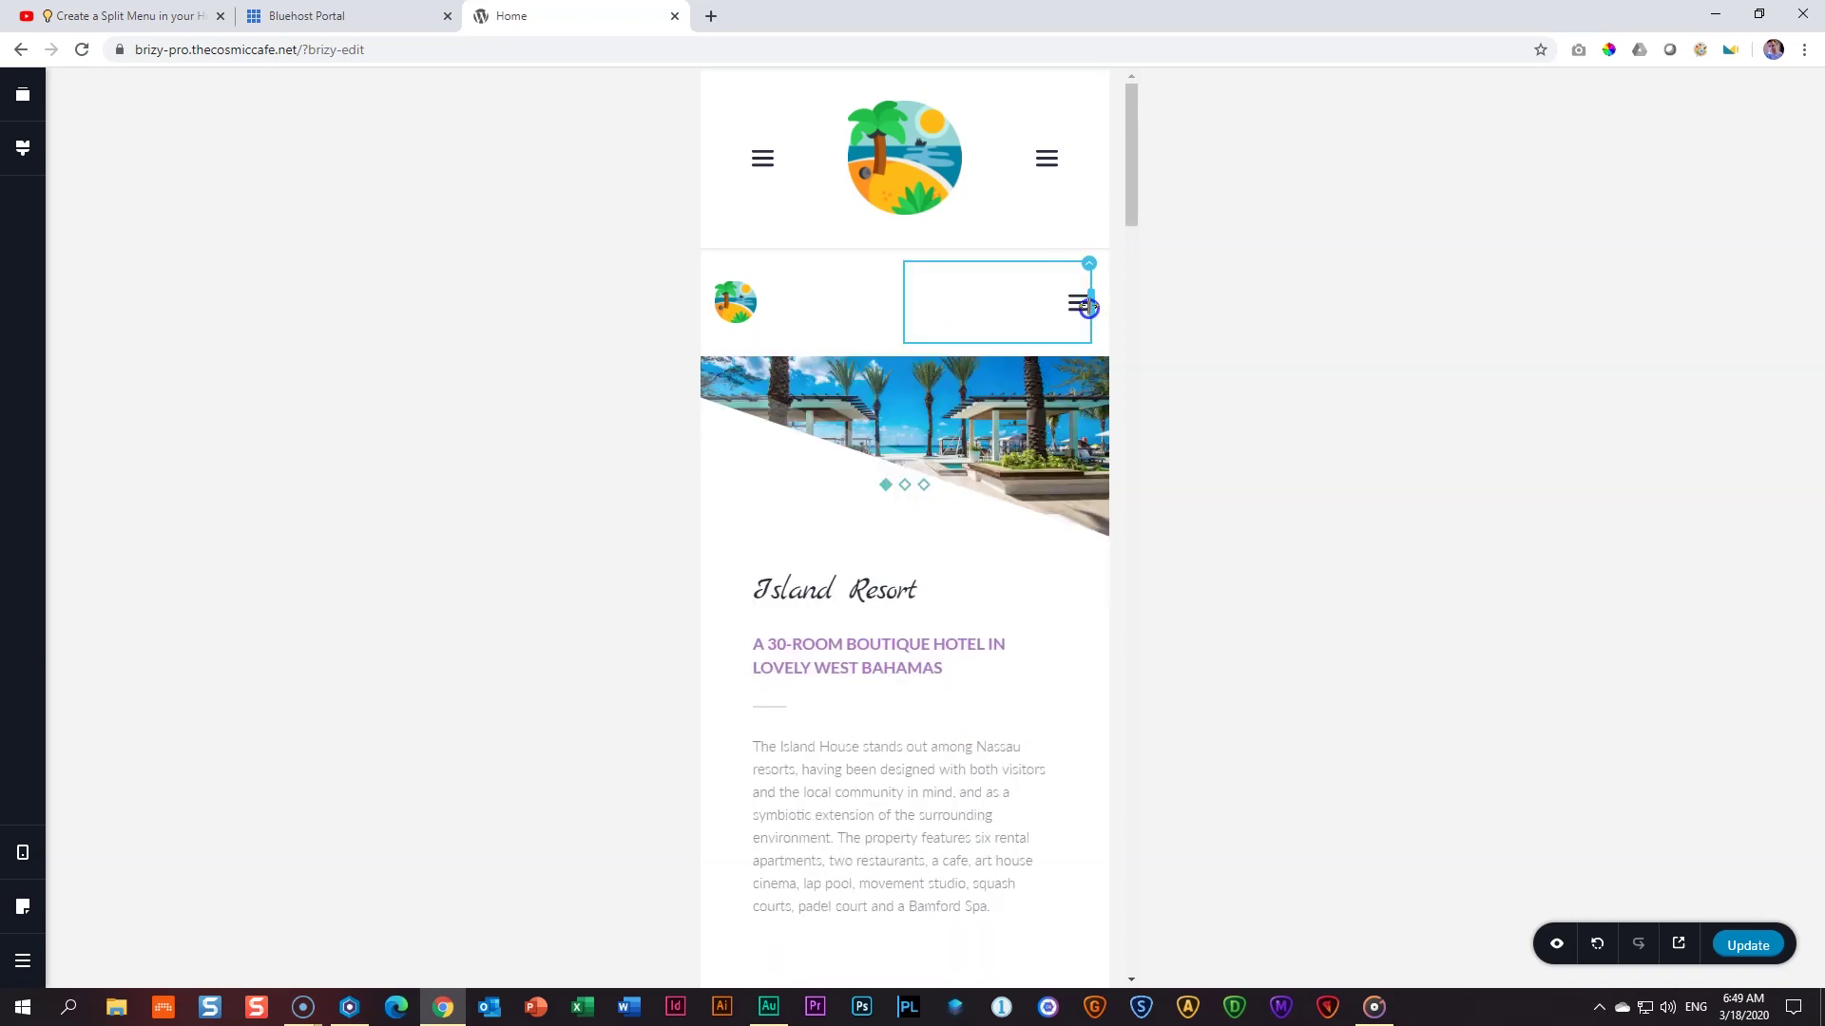
Hide the original split-menu header block on mobile, turn off the display of hidden elements, and update the page.
left_click(838, 177)
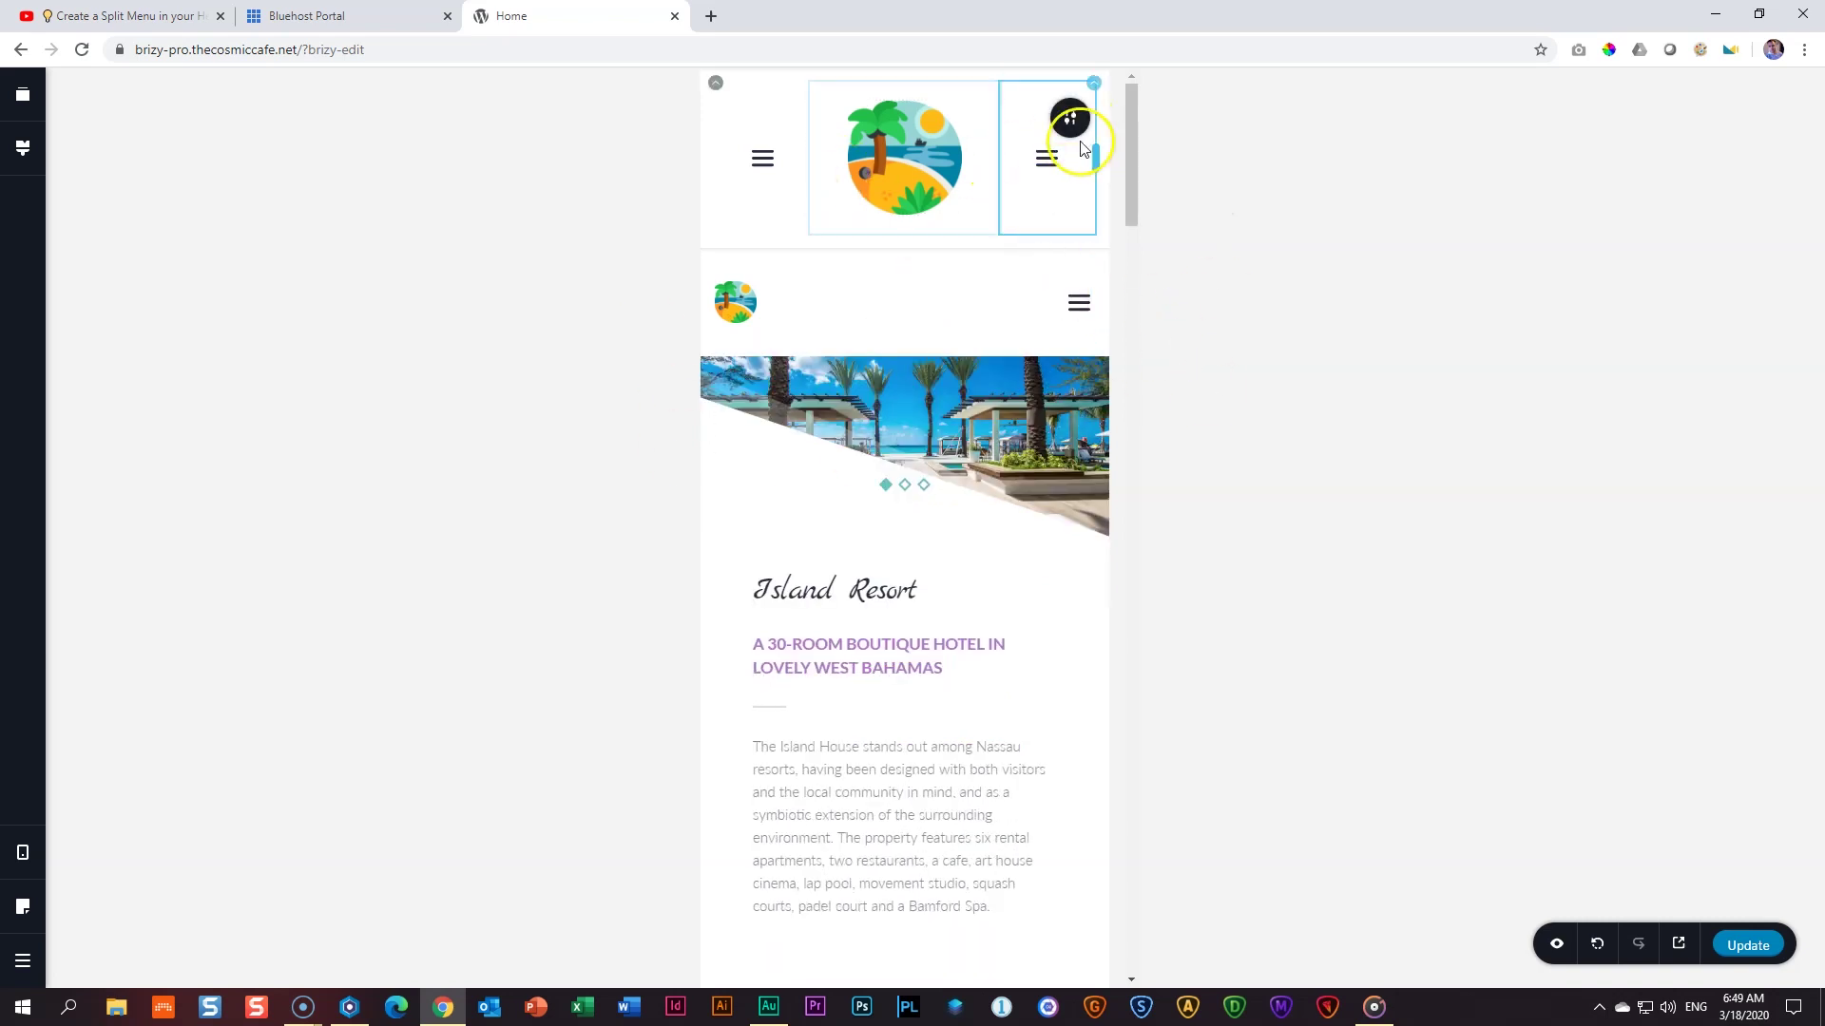
left_click(1070, 118)
left_click(948, 121)
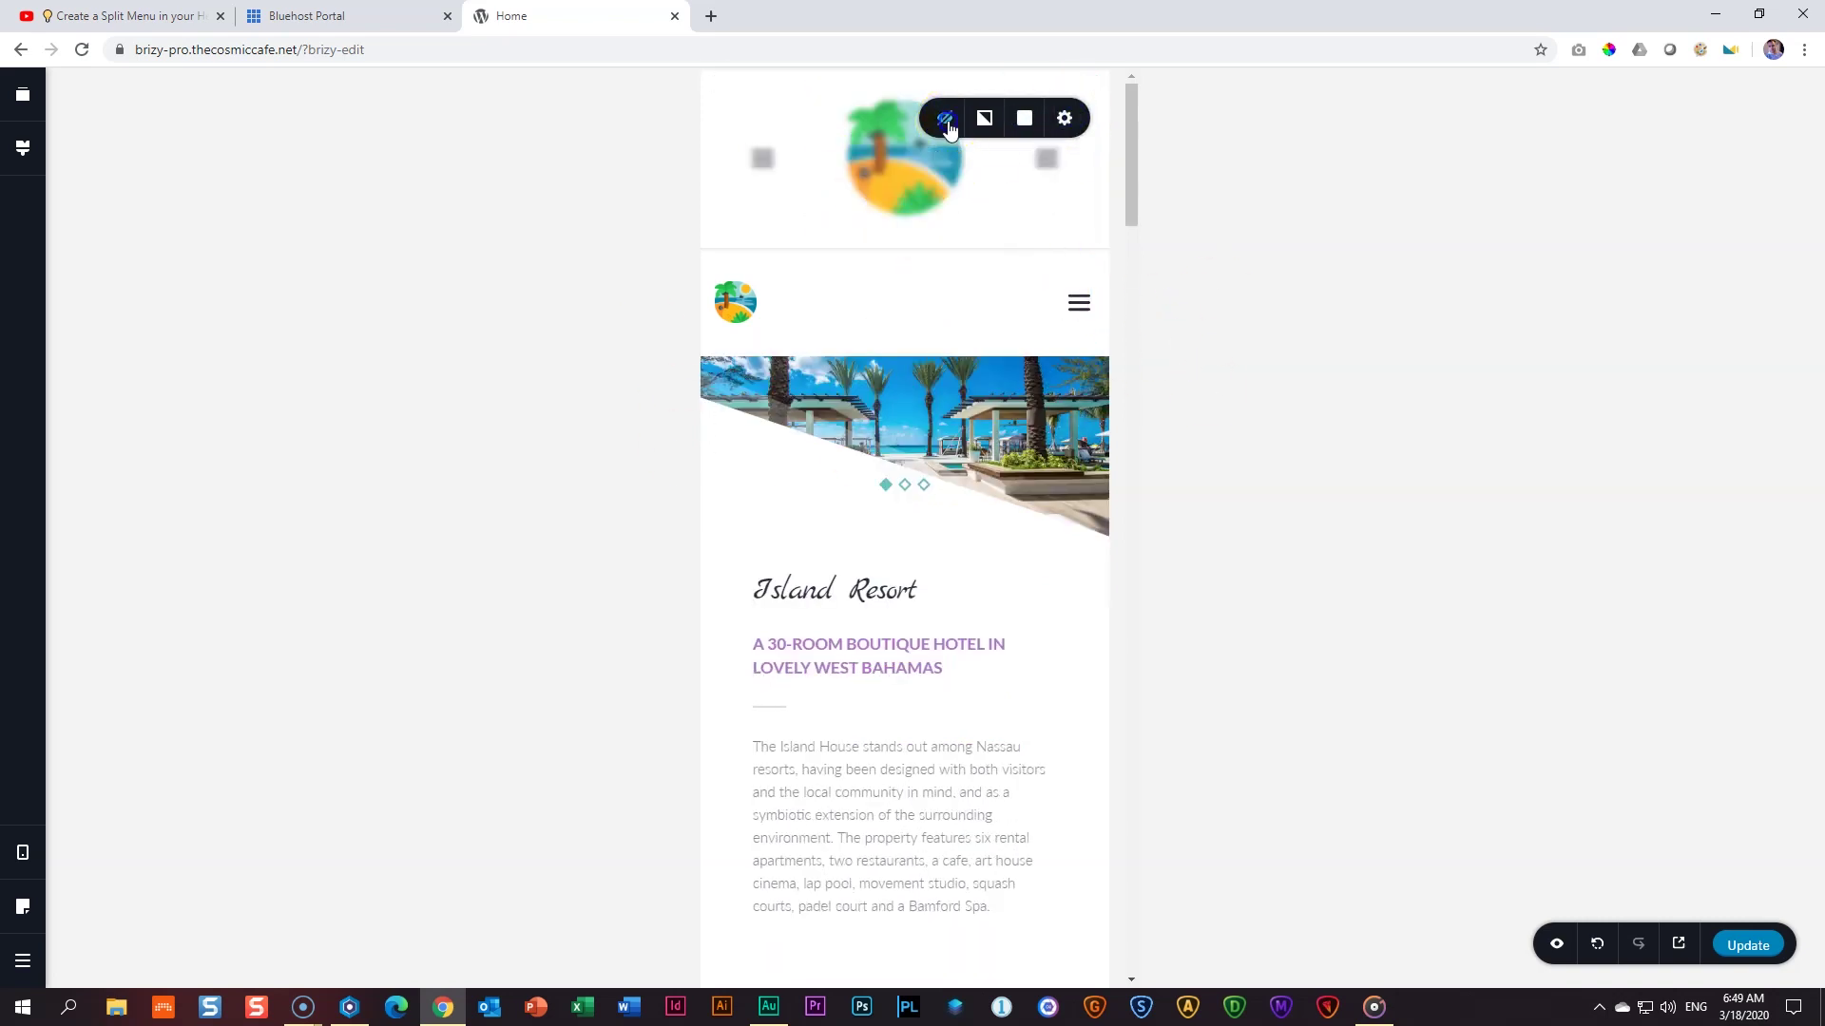
left_click(1557, 945)
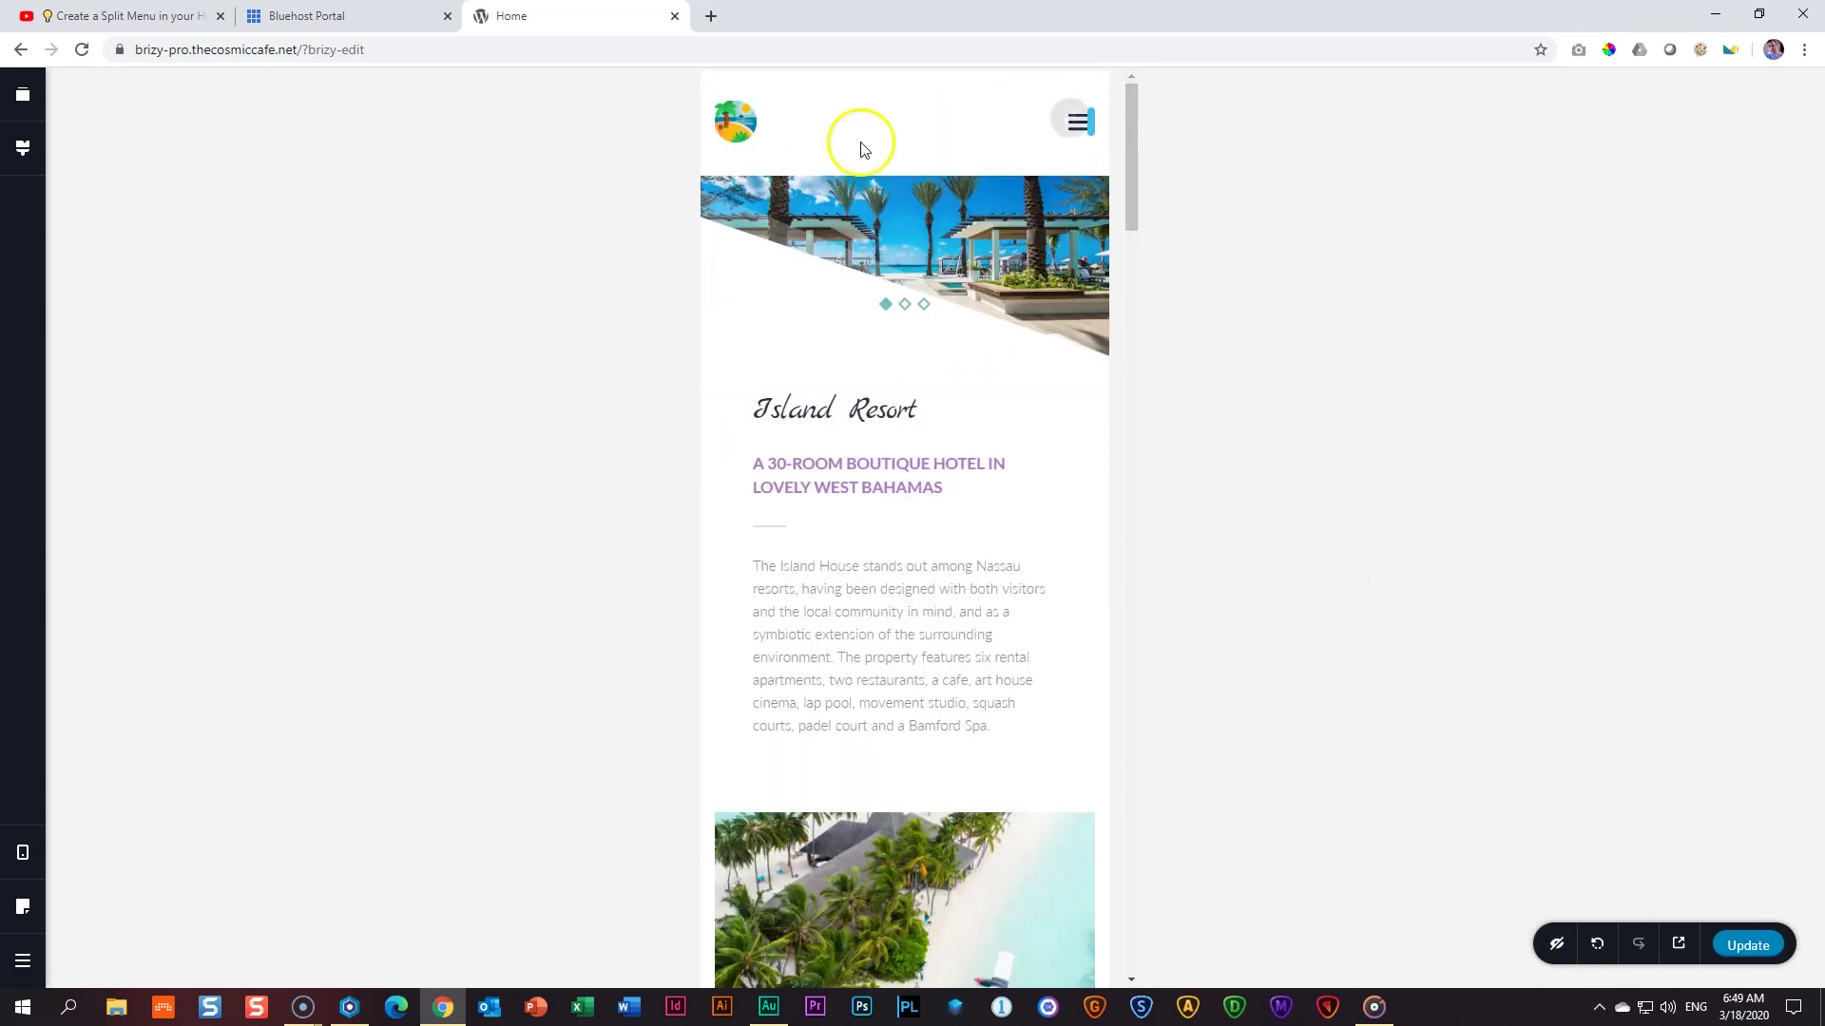
left_click(1717, 948)
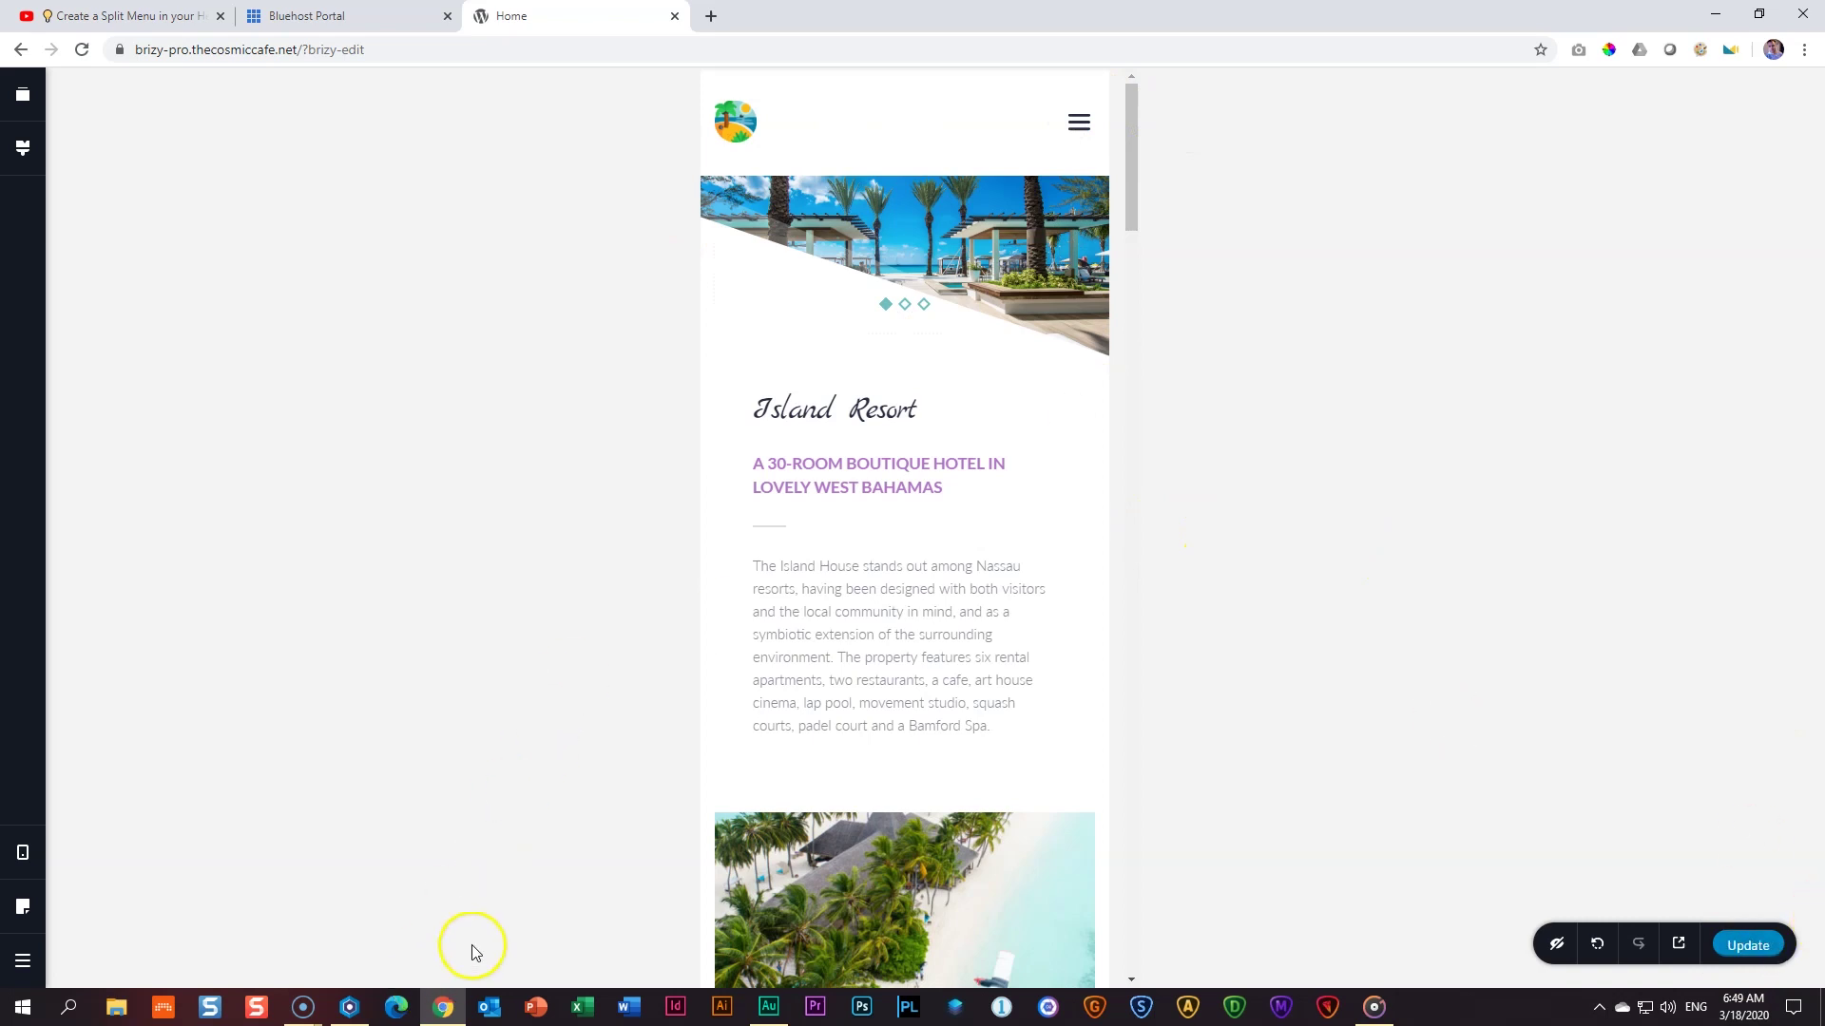
Switch to the device-preview browser and reload the live home page to check its desktop header.
left_click(349, 1006)
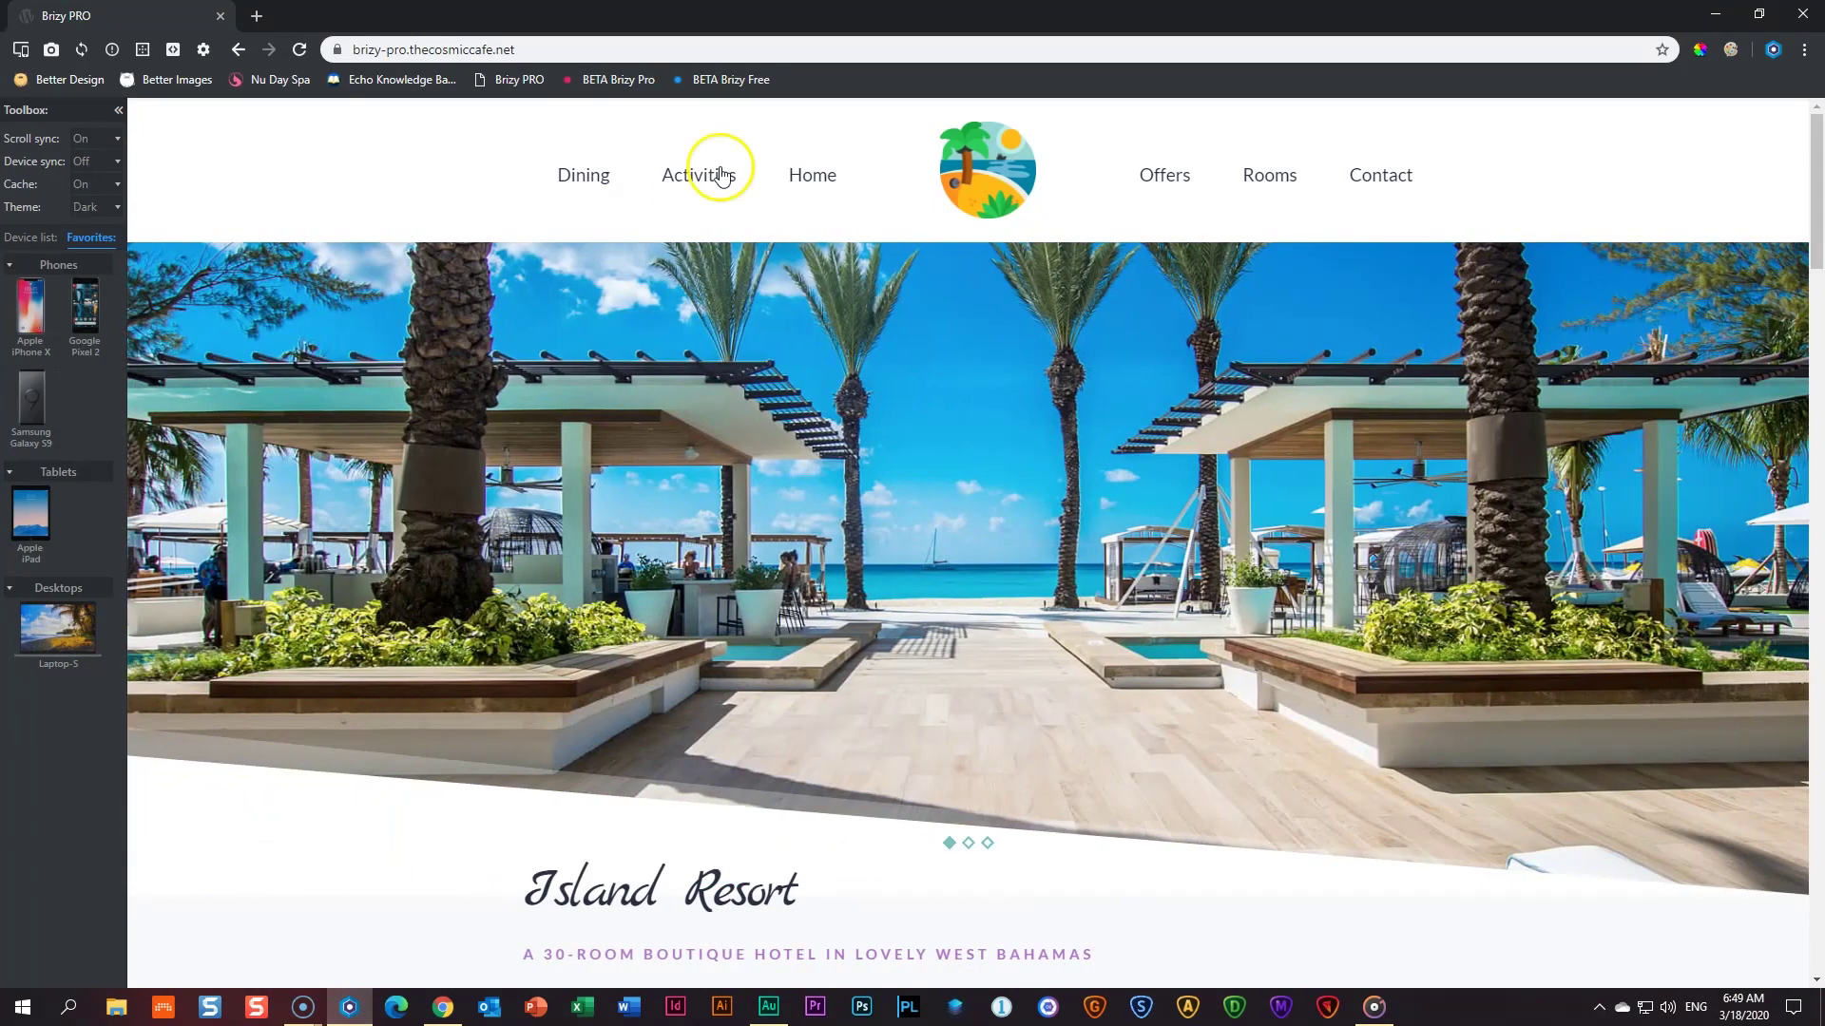
left_click(296, 49)
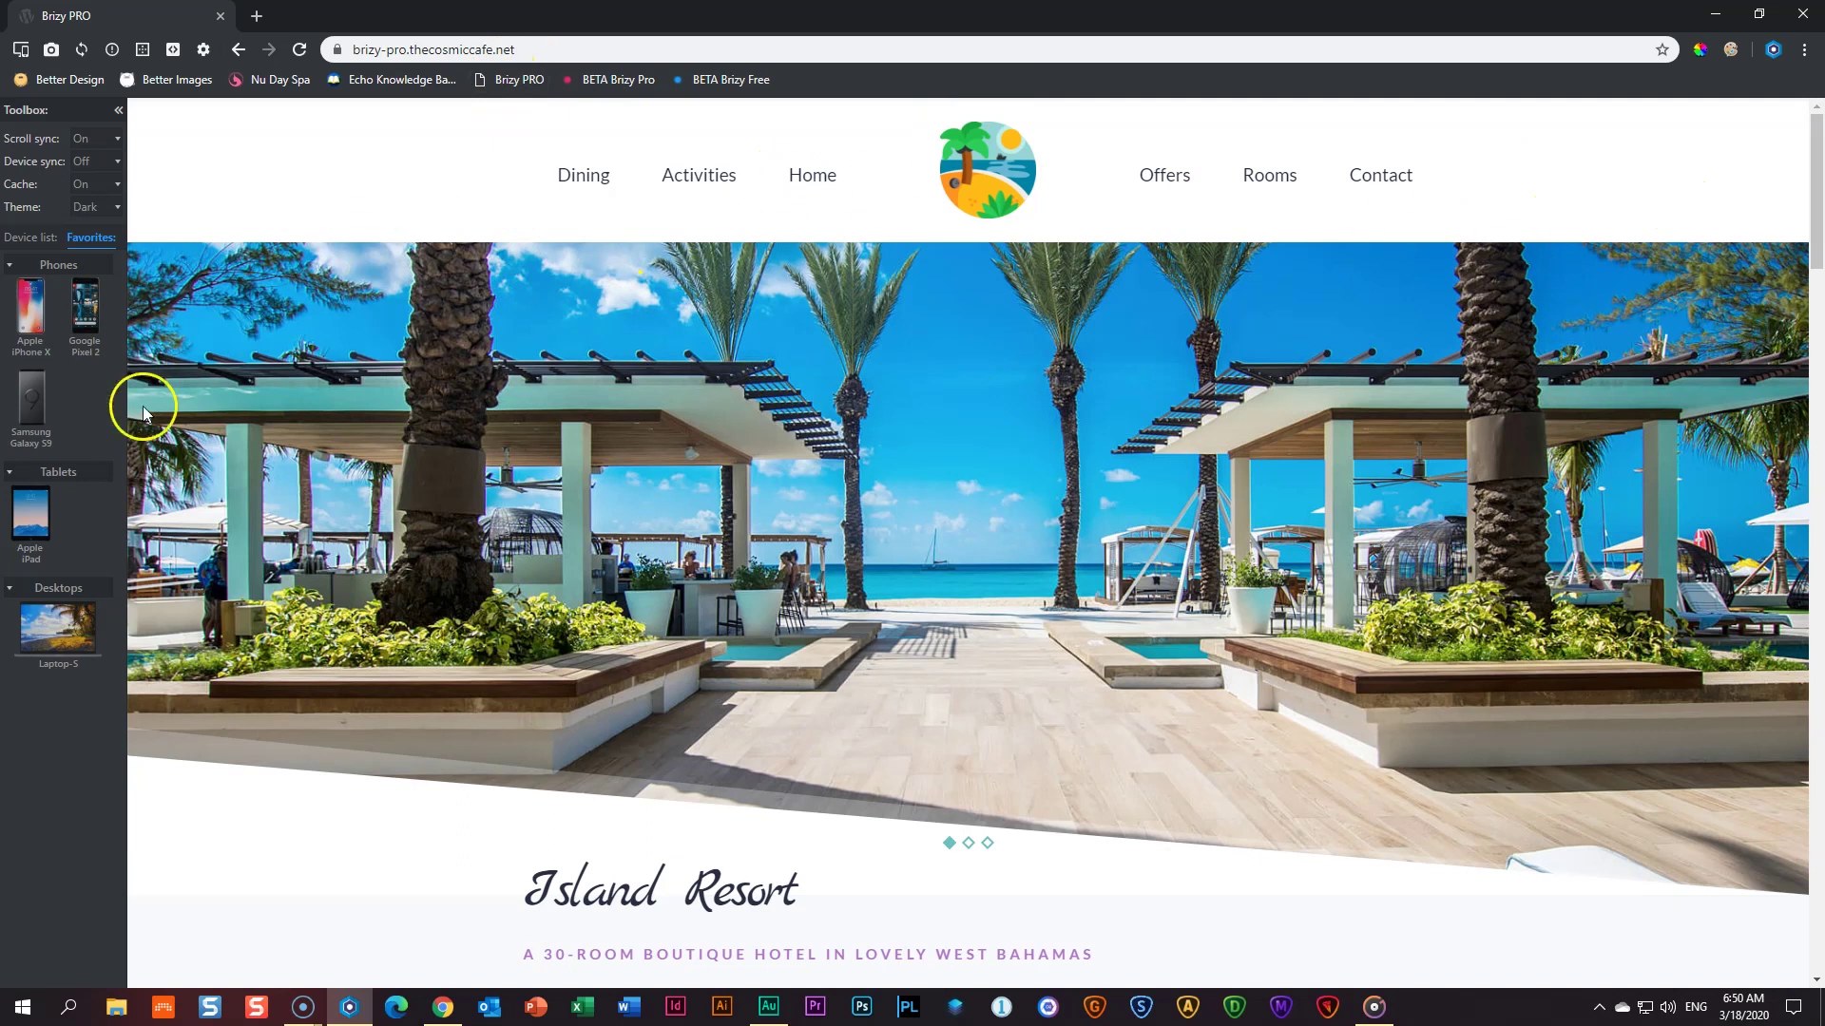
Preview the home page on the Samsung Galaxy S9, try its hamburger menu, and close the device preview.
left_click(40, 400)
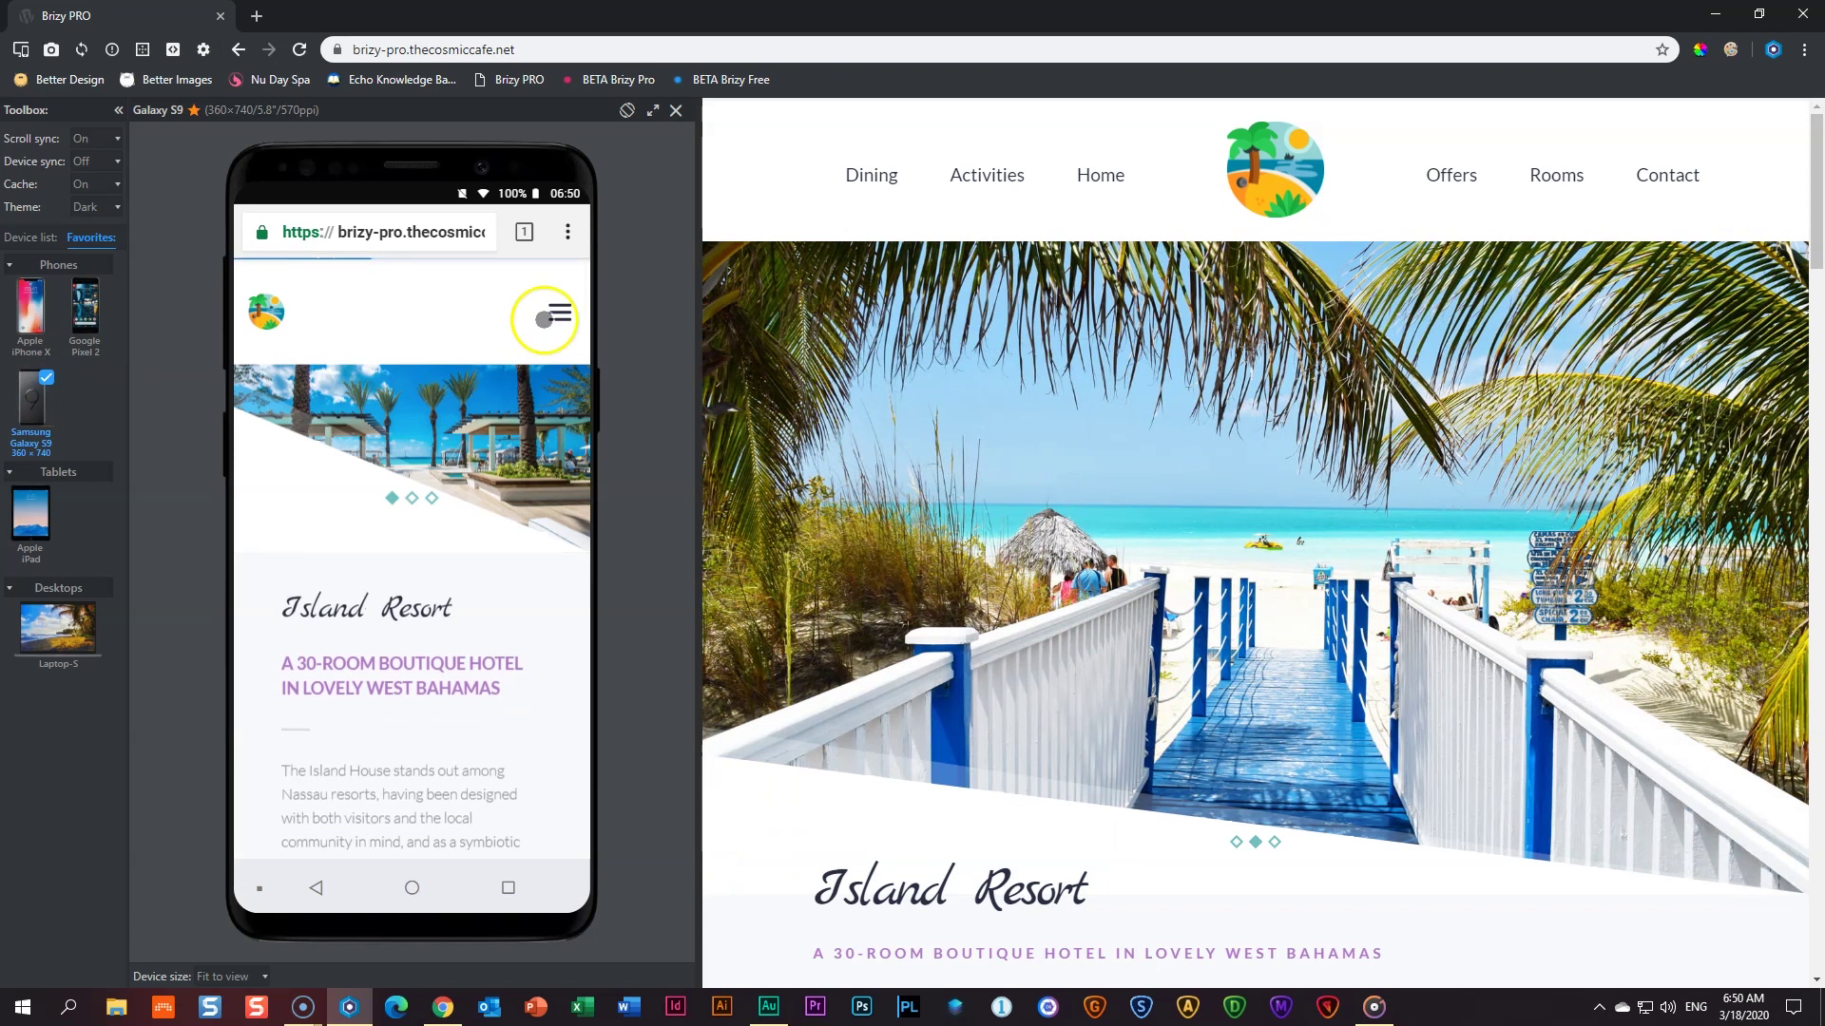
left_click(543, 319)
left_click(555, 316)
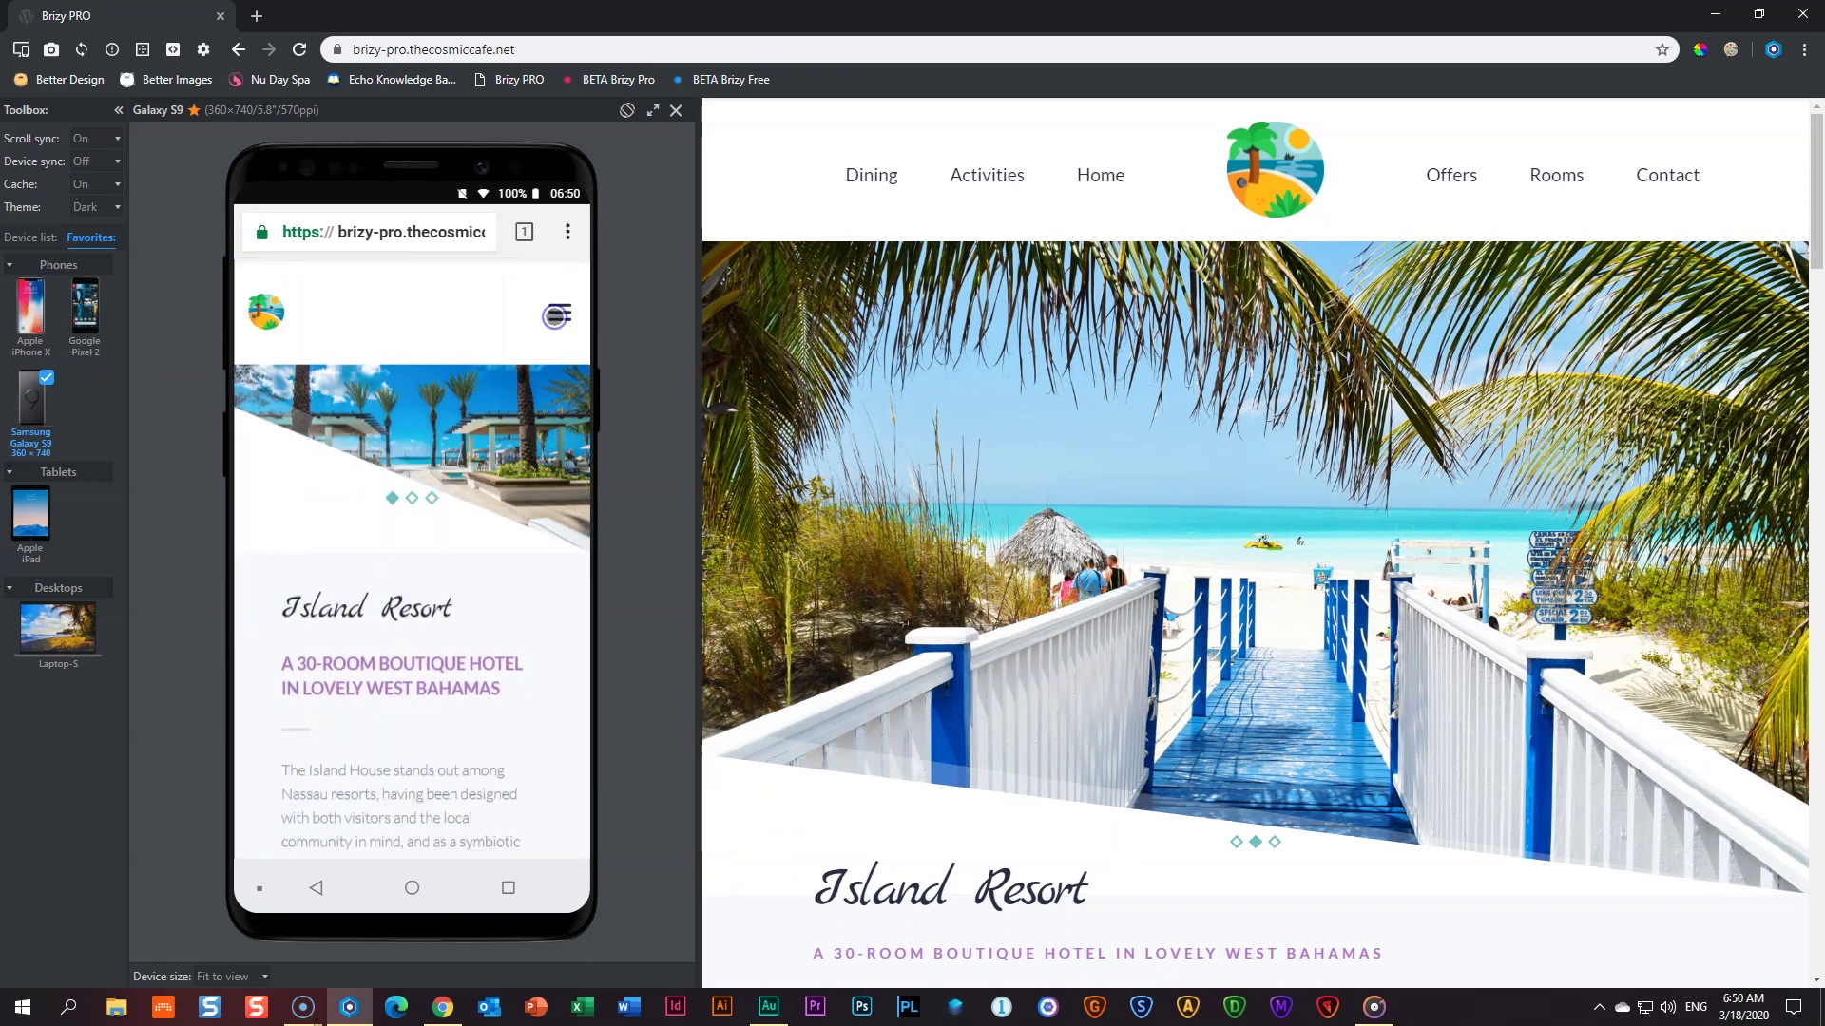
left_click(555, 317)
left_click(555, 316)
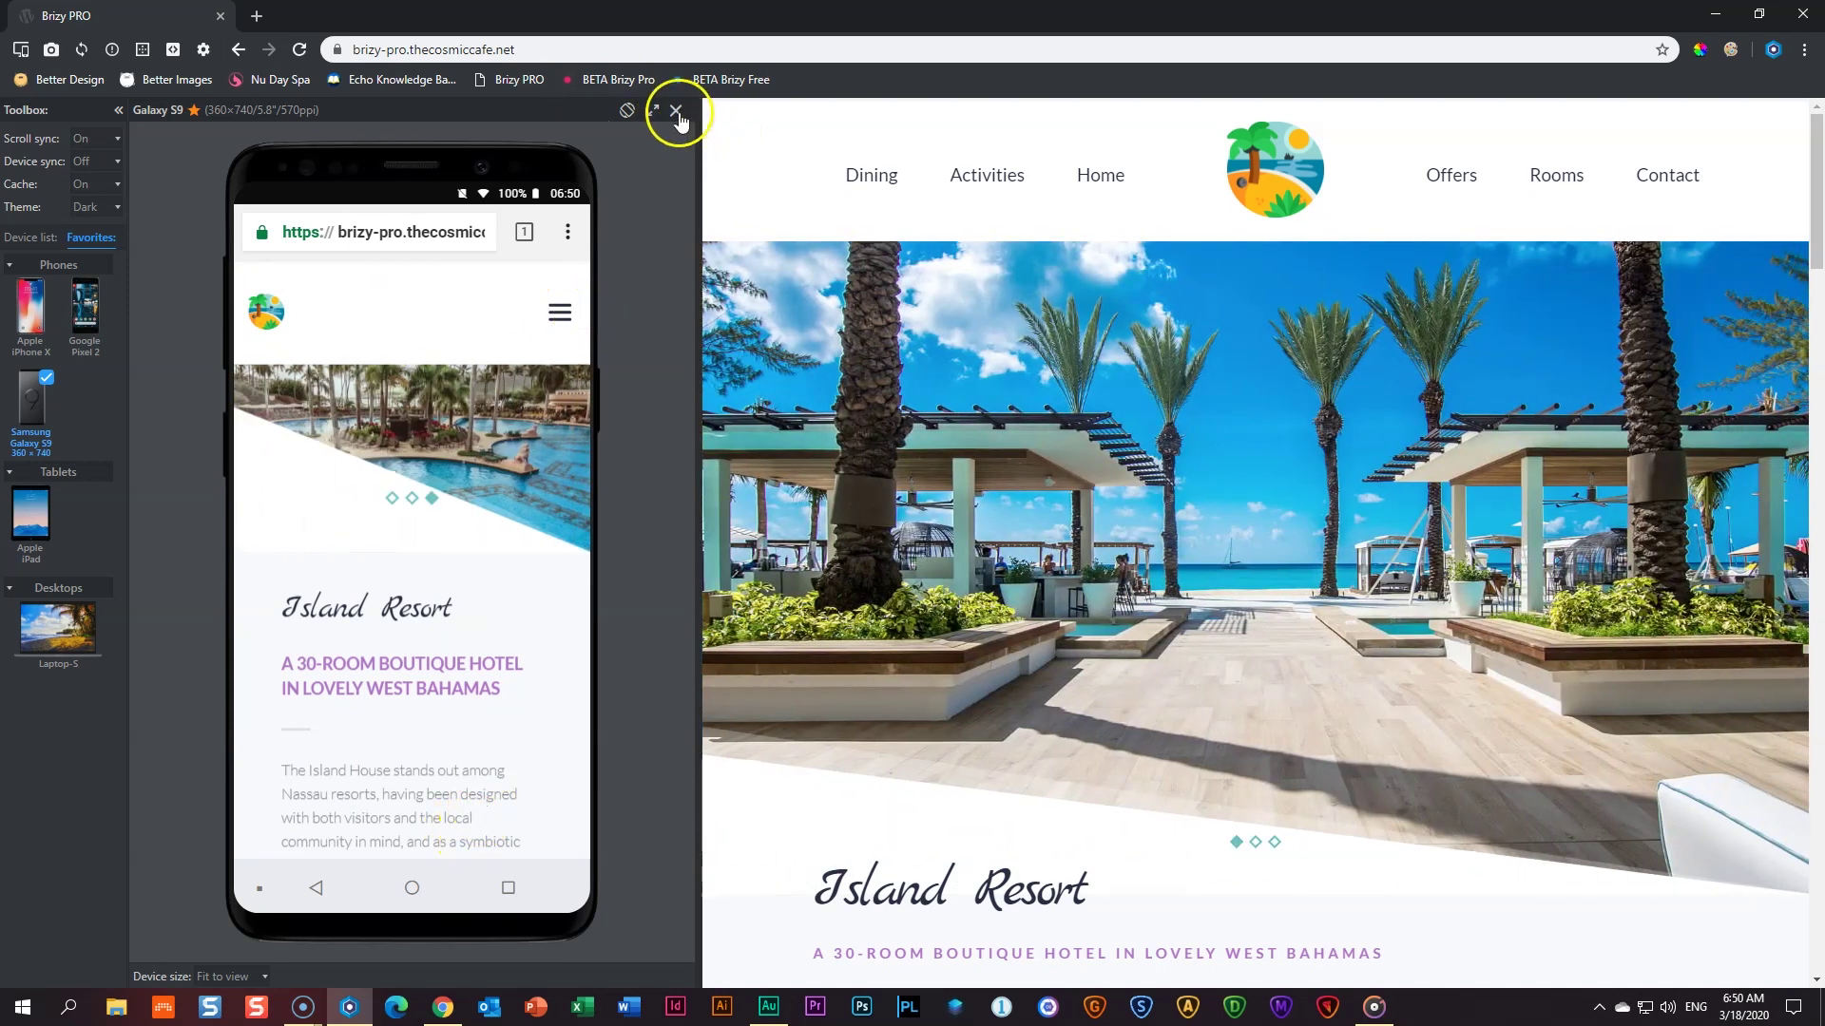
left_click(676, 112)
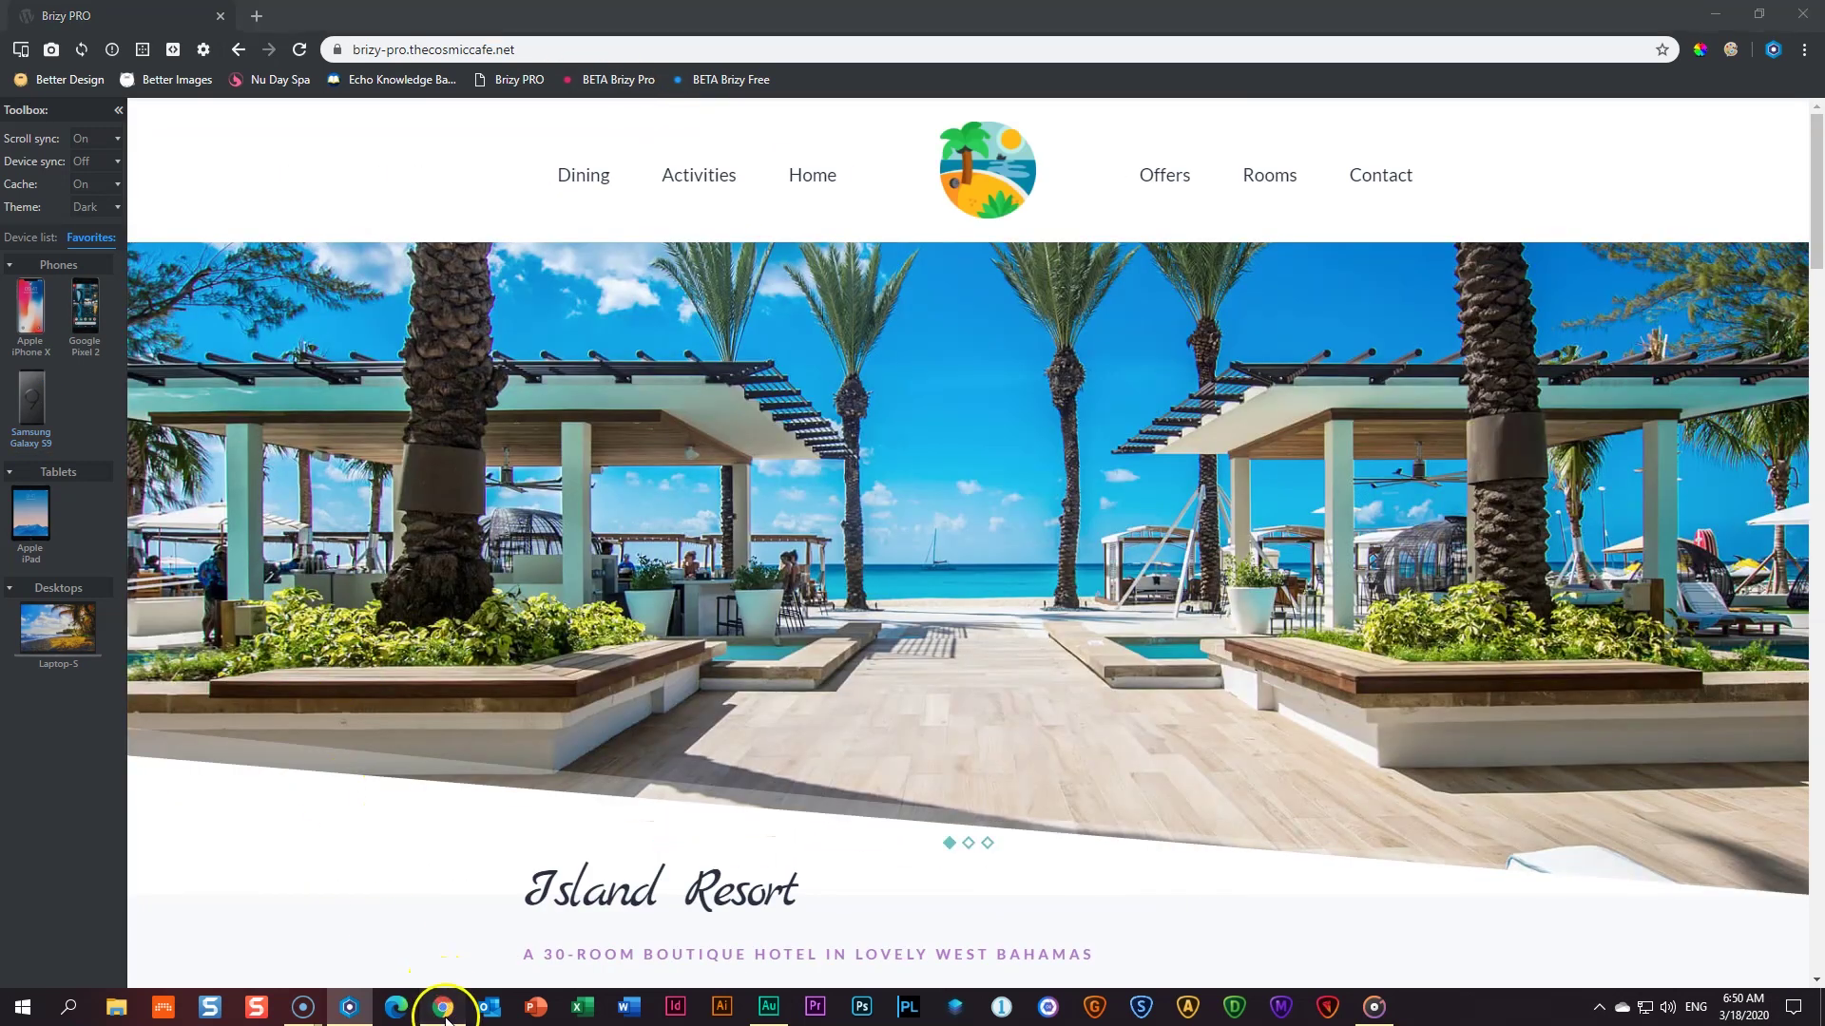
Switch to the Brizy editor in Chrome, change to desktop view, and show the hidden elements.
left_click(449, 1006)
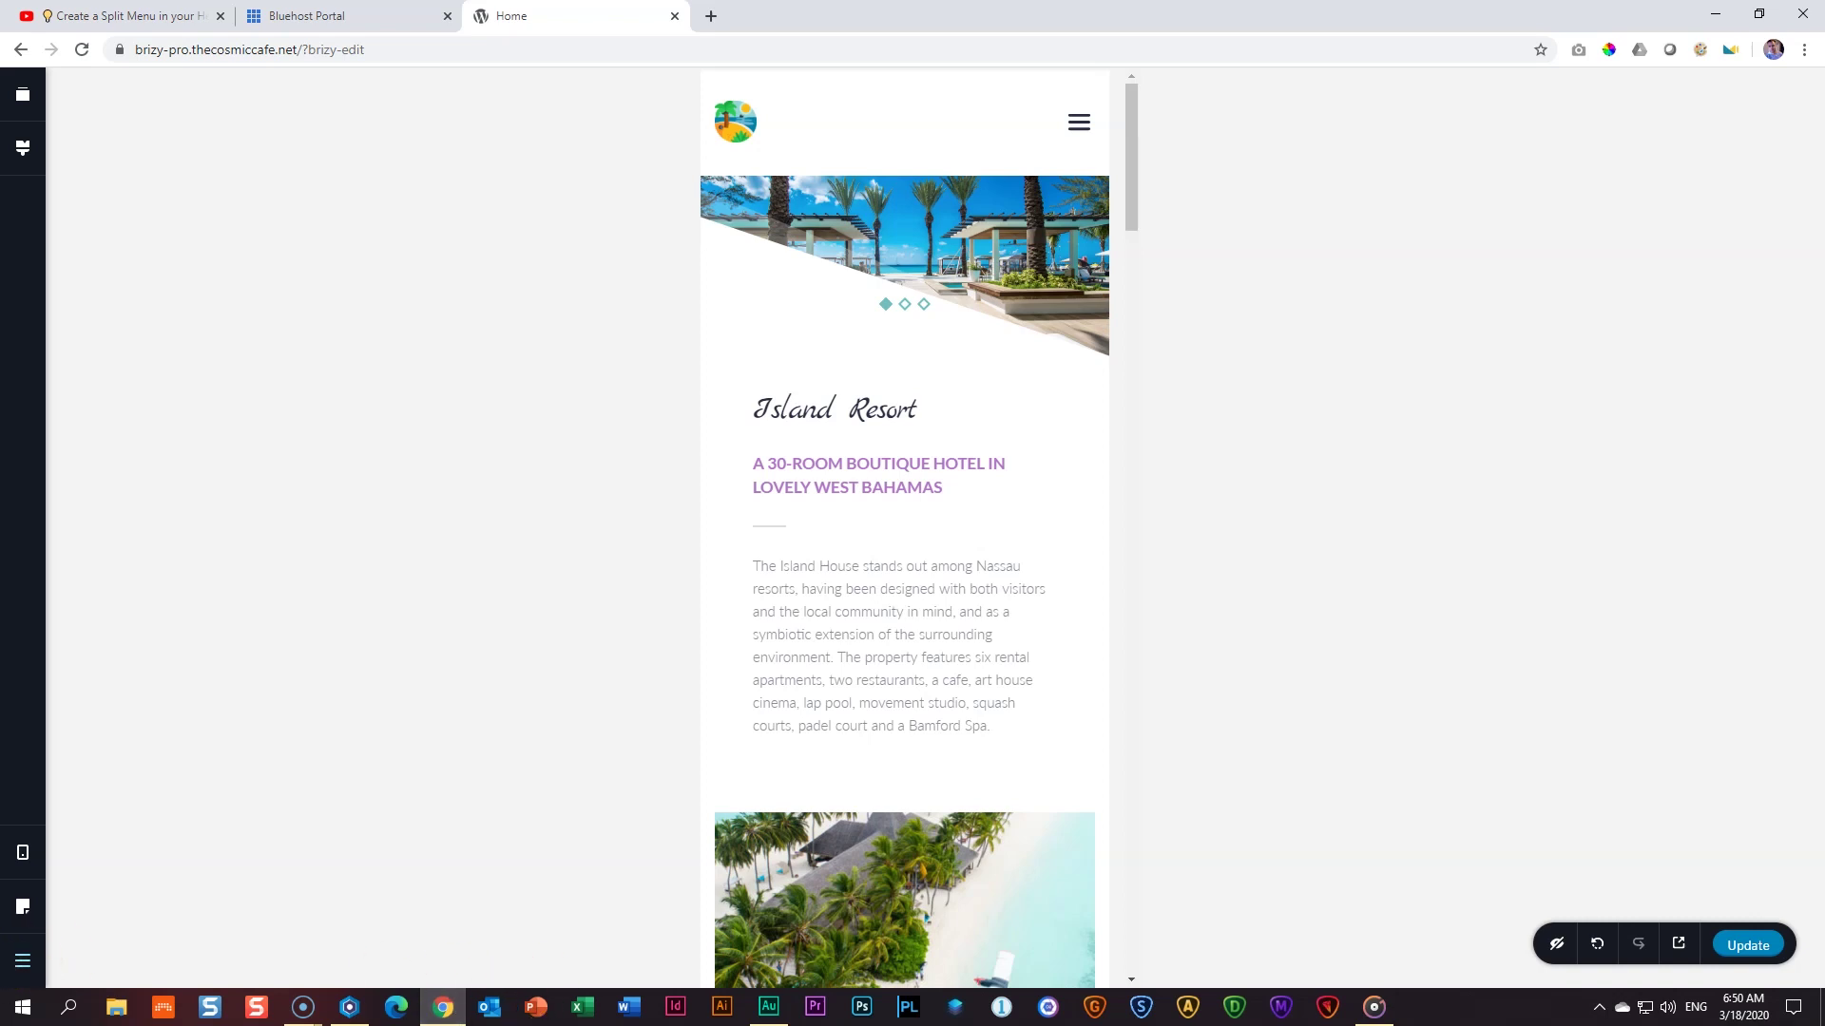
left_click(23, 853)
left_click(142, 785)
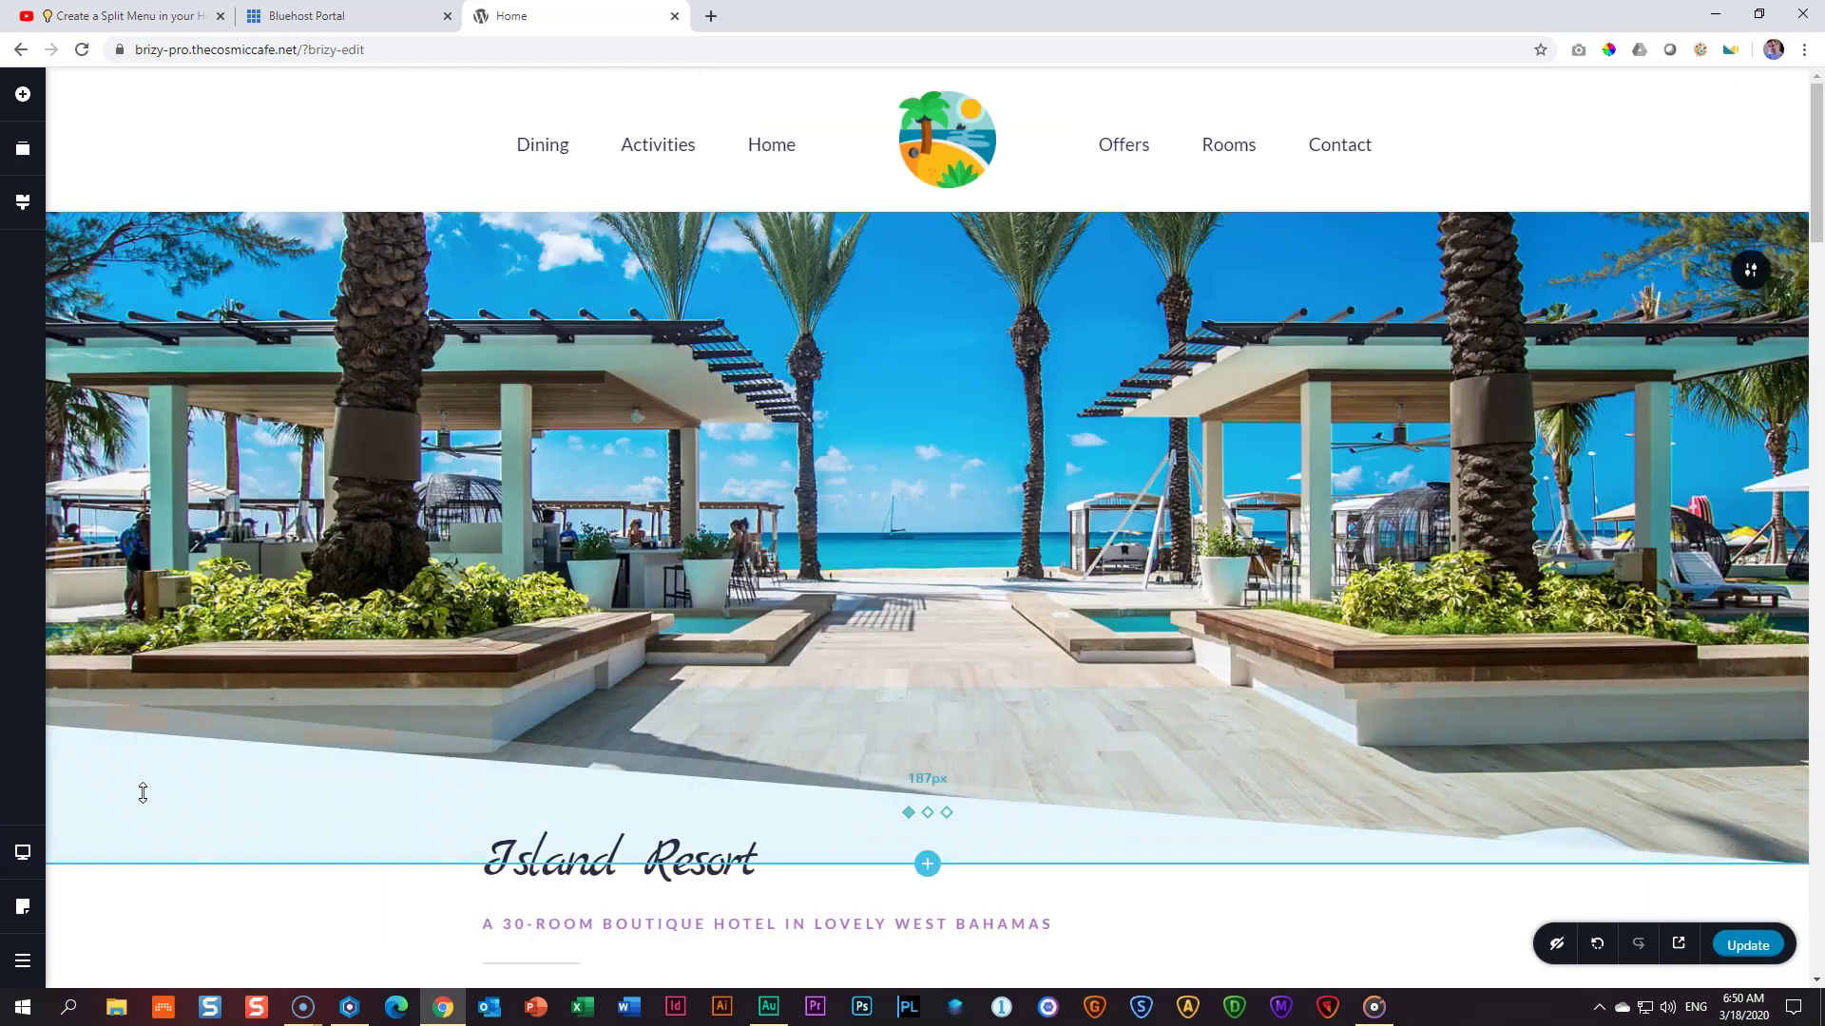
left_click(1555, 946)
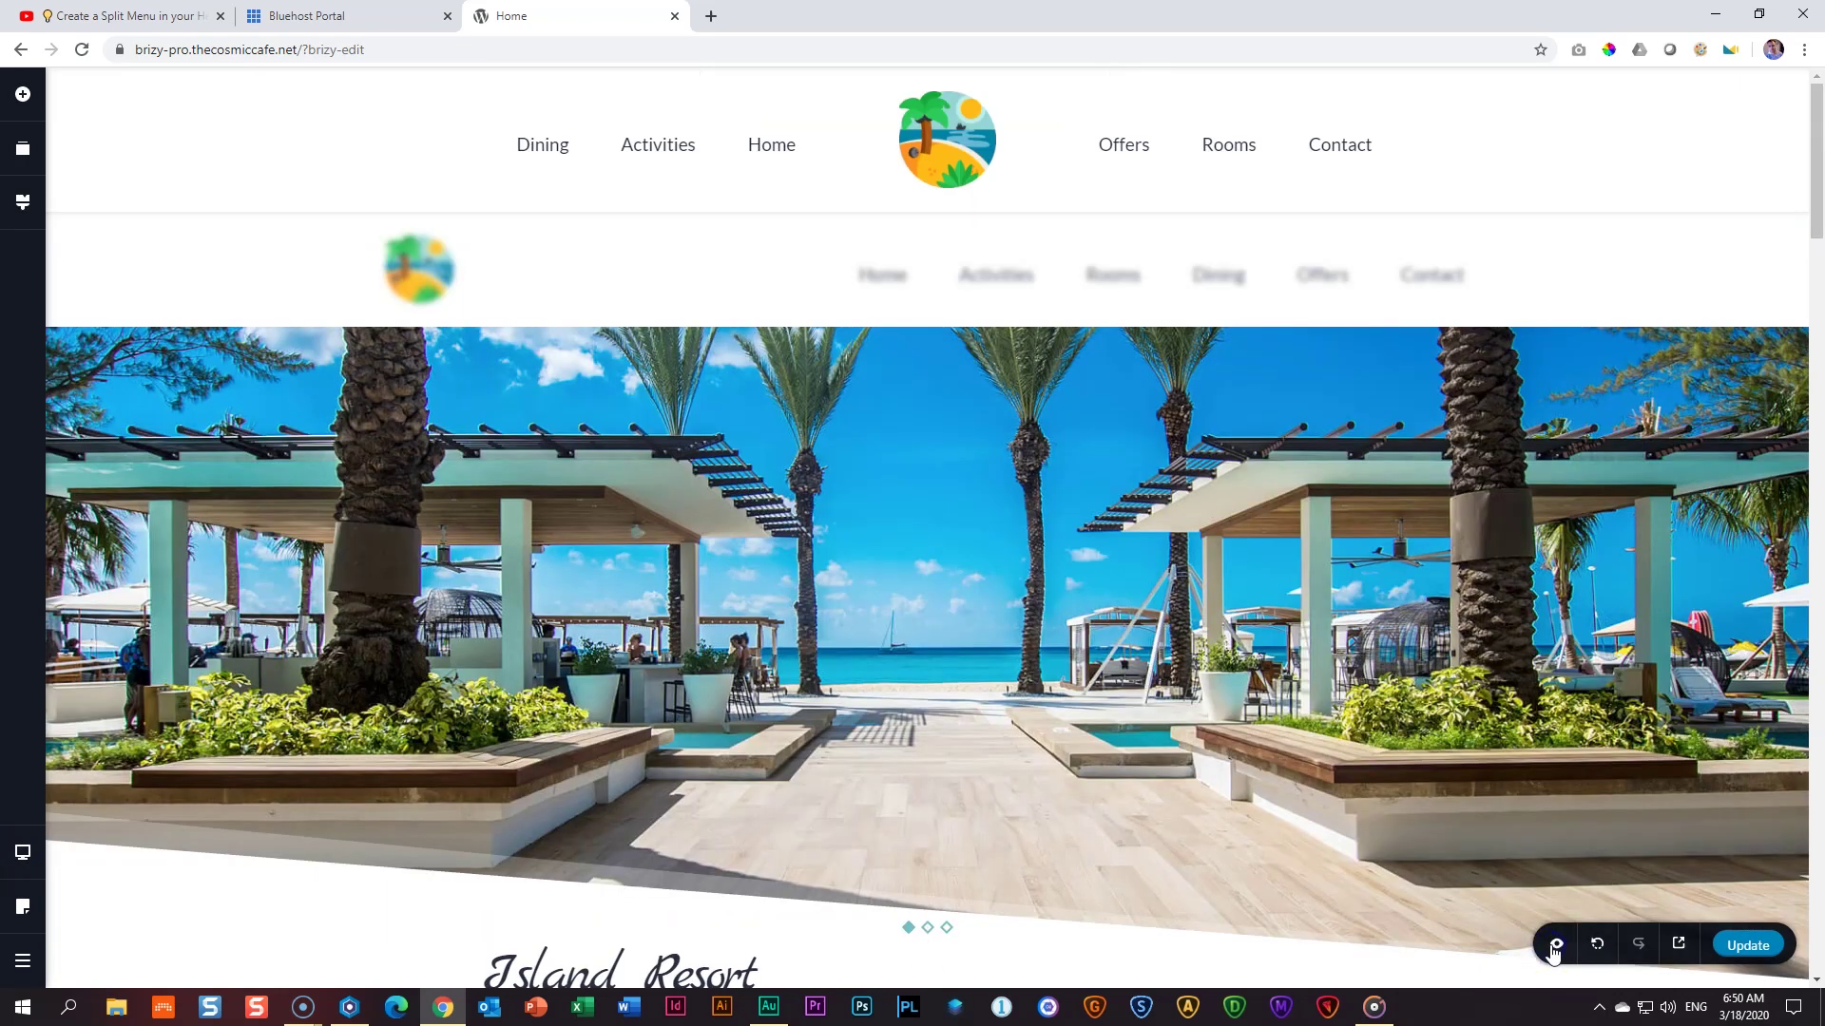
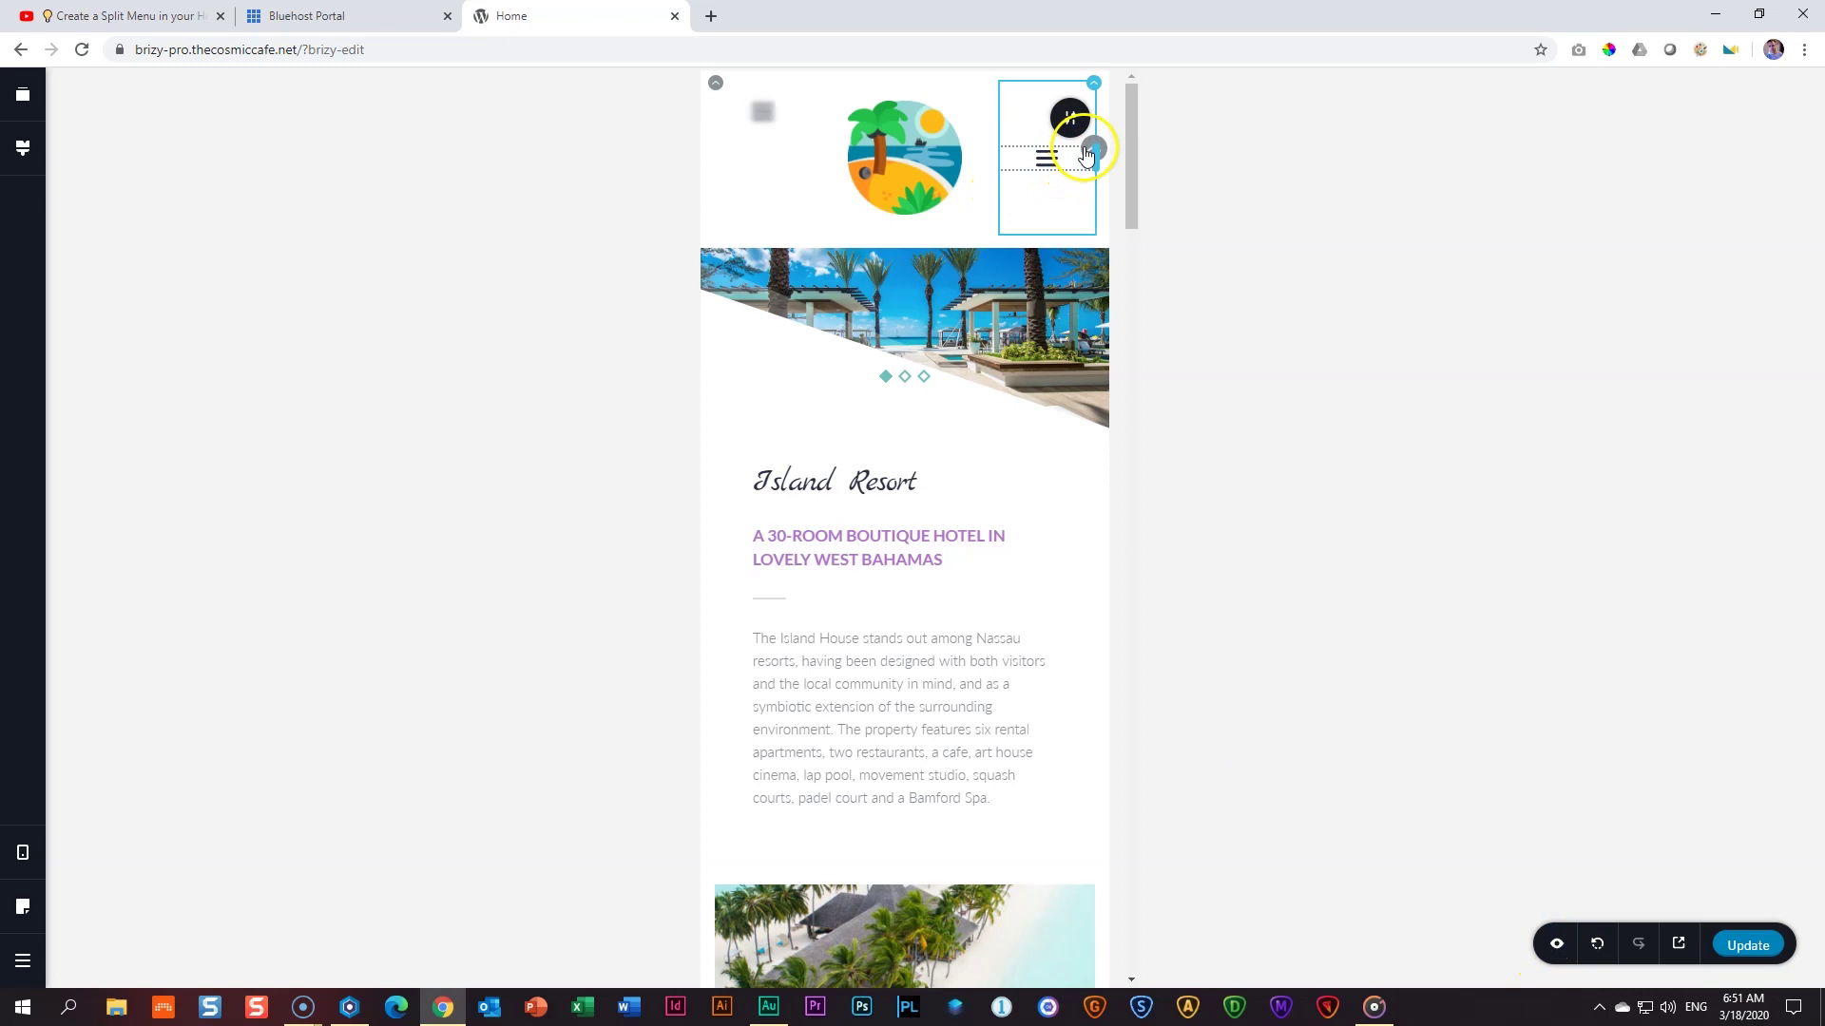
Shrink the split-menu header's logo in mobile view and align it to the left of its column.
left_click(962, 141)
left_click_drag(958, 215, 930, 183)
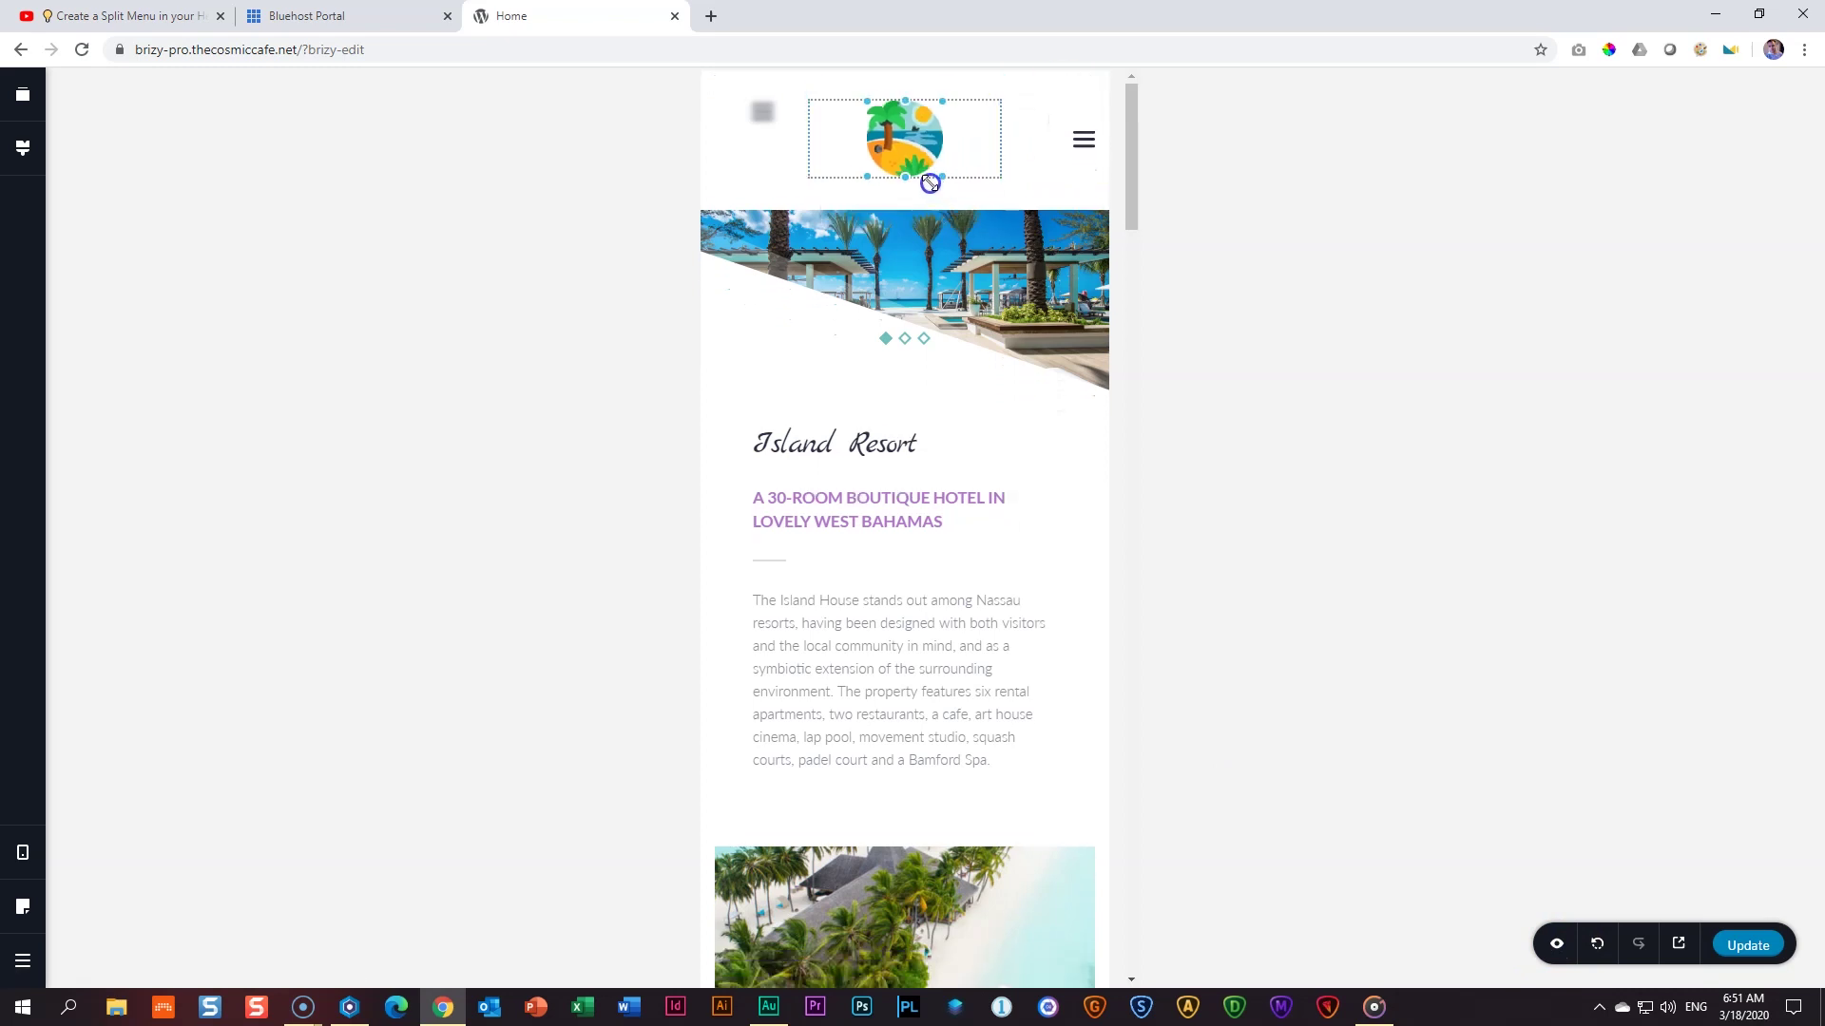
left_click(923, 192)
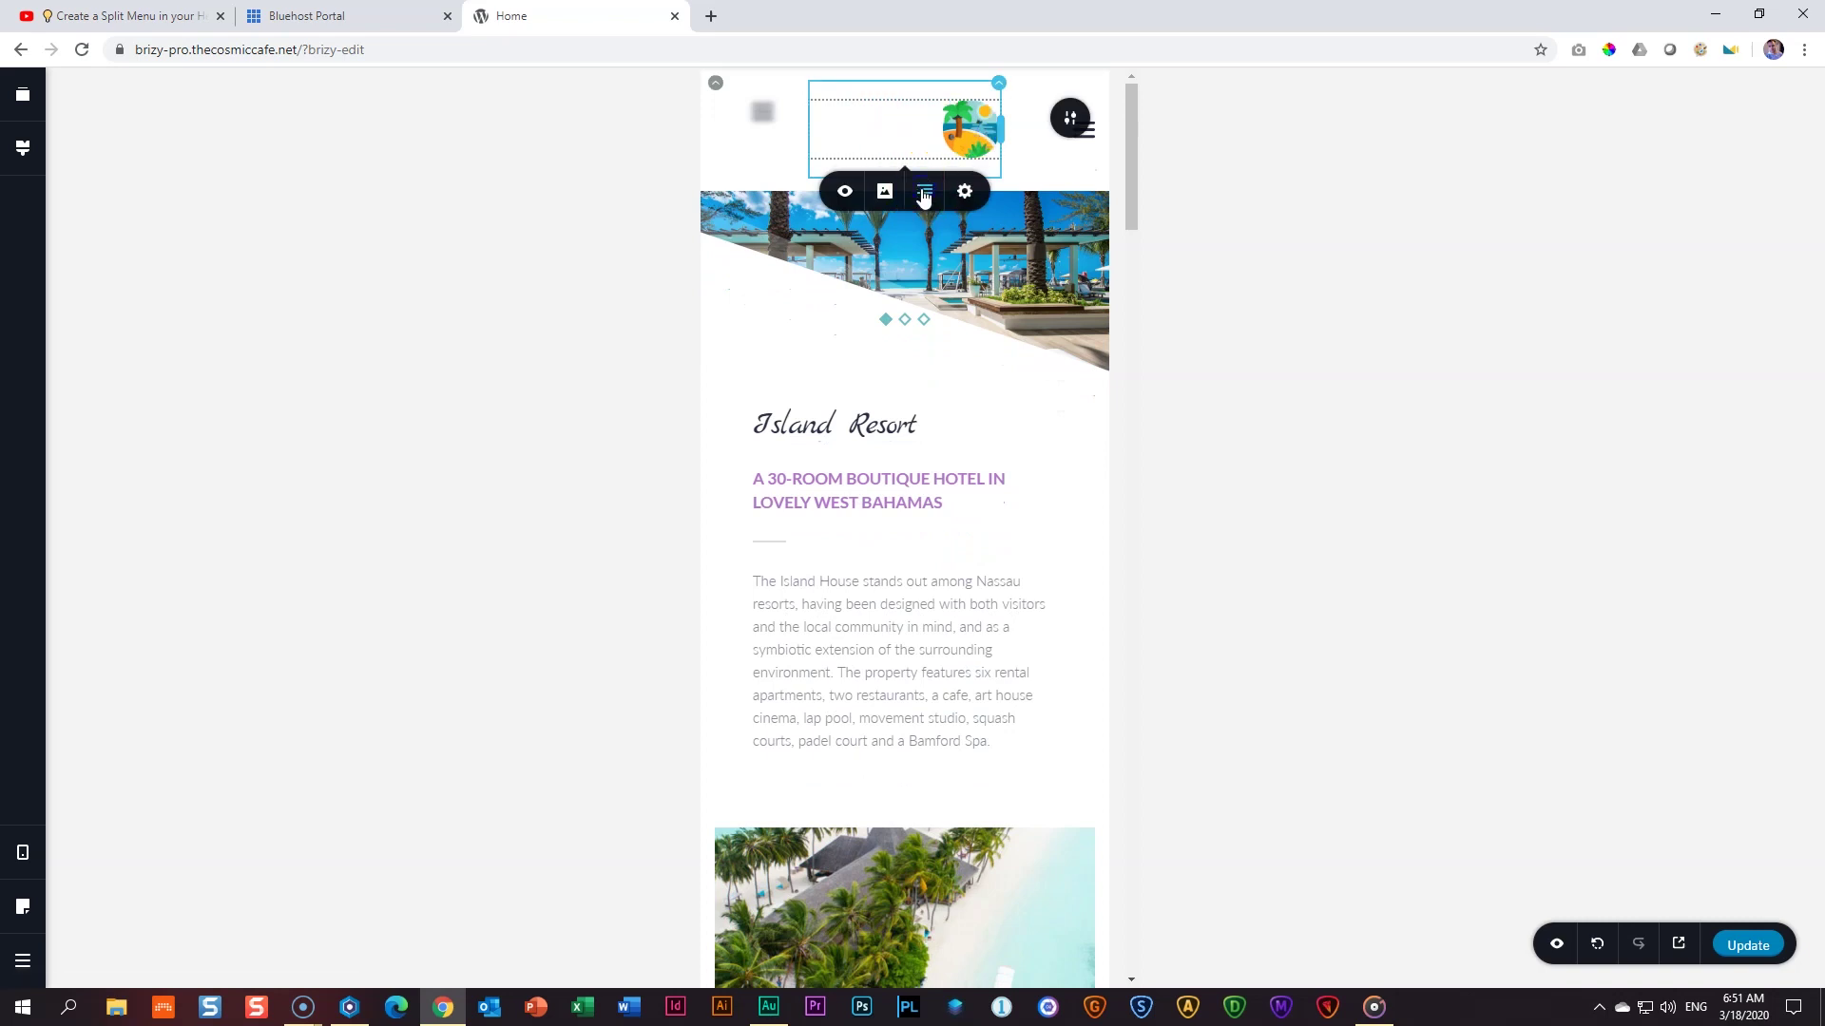
left_click(923, 192)
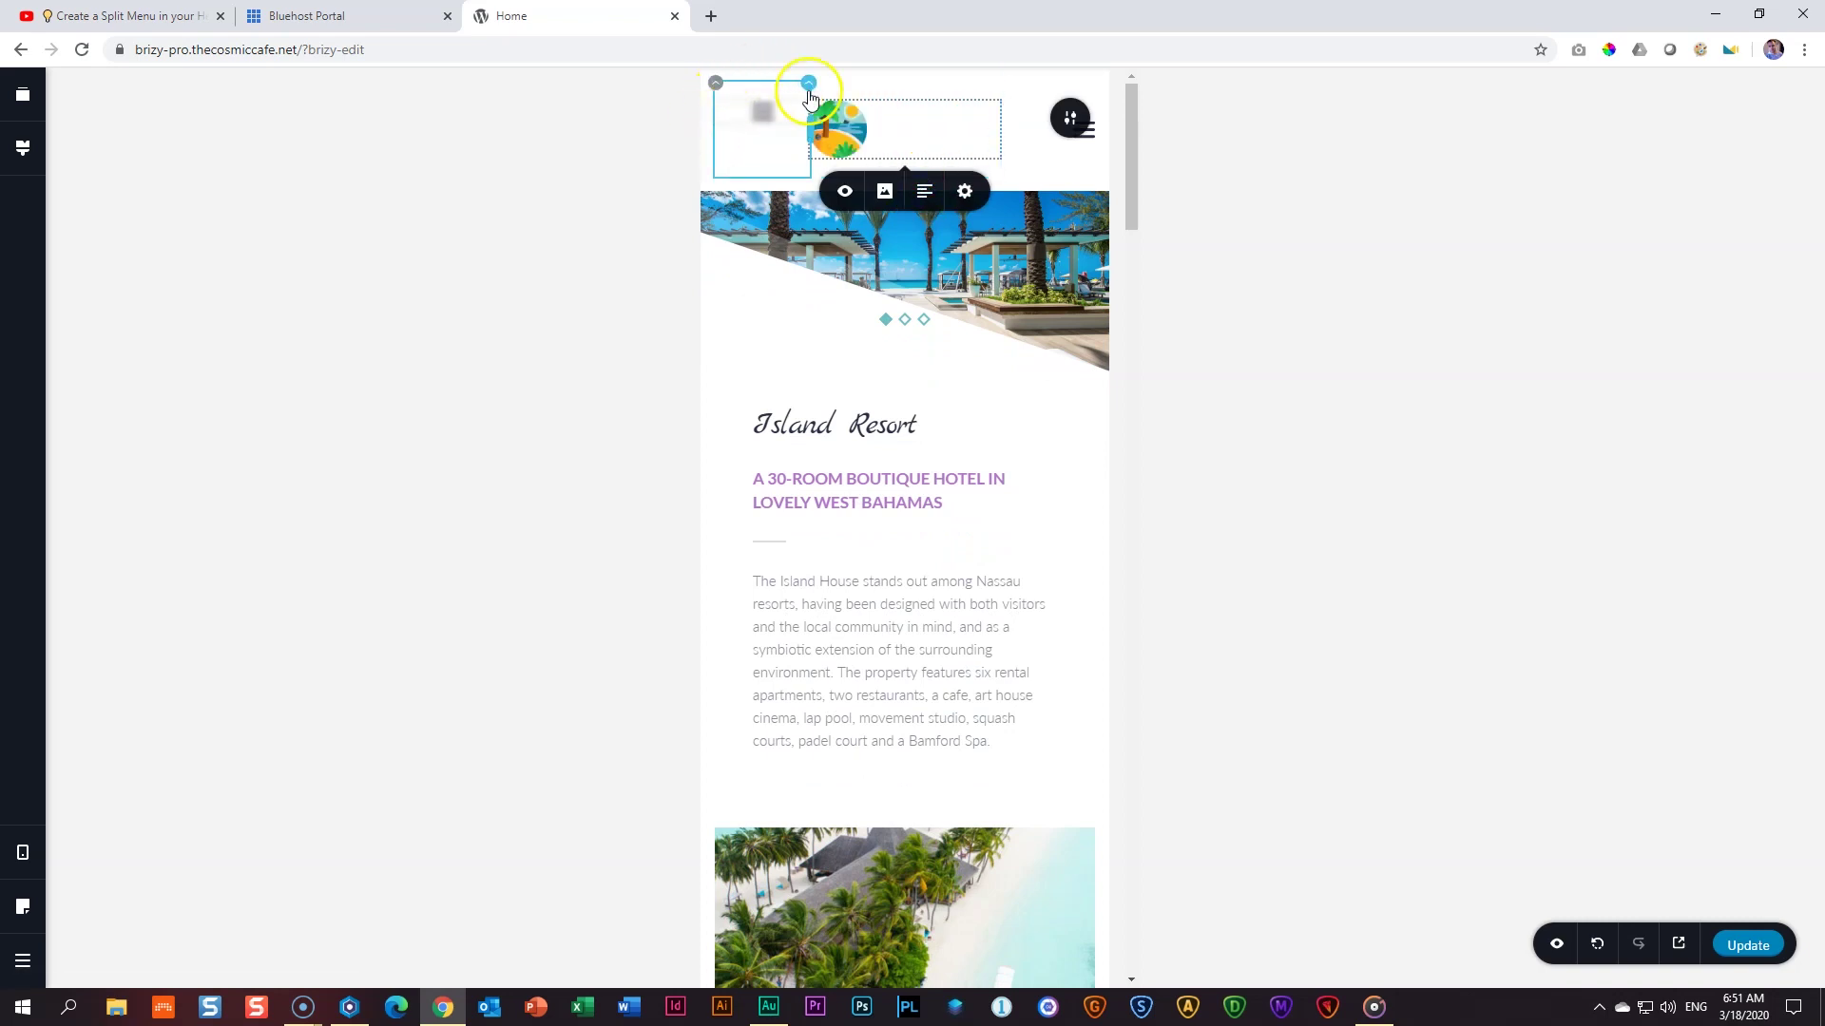
Examine the hidden left menu column's options on mobile and the items in the right hamburger menu's drawer.
left_click(811, 84)
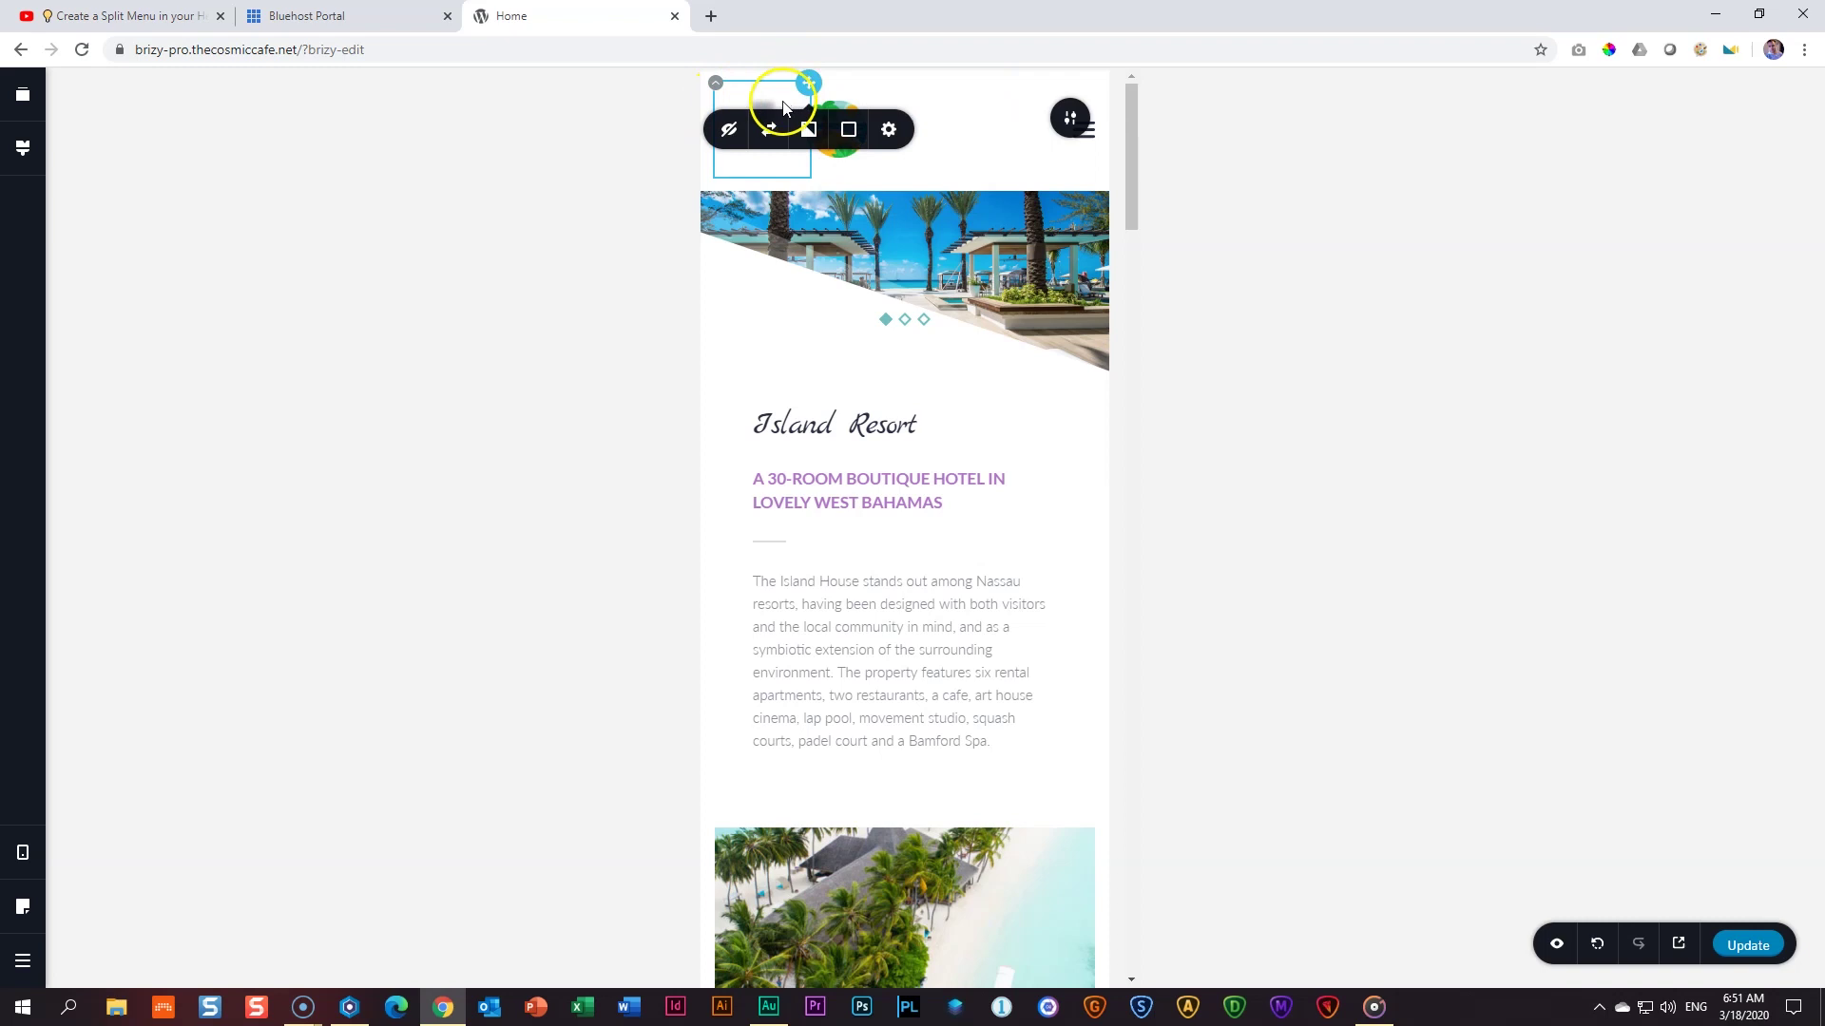
left_click(770, 128)
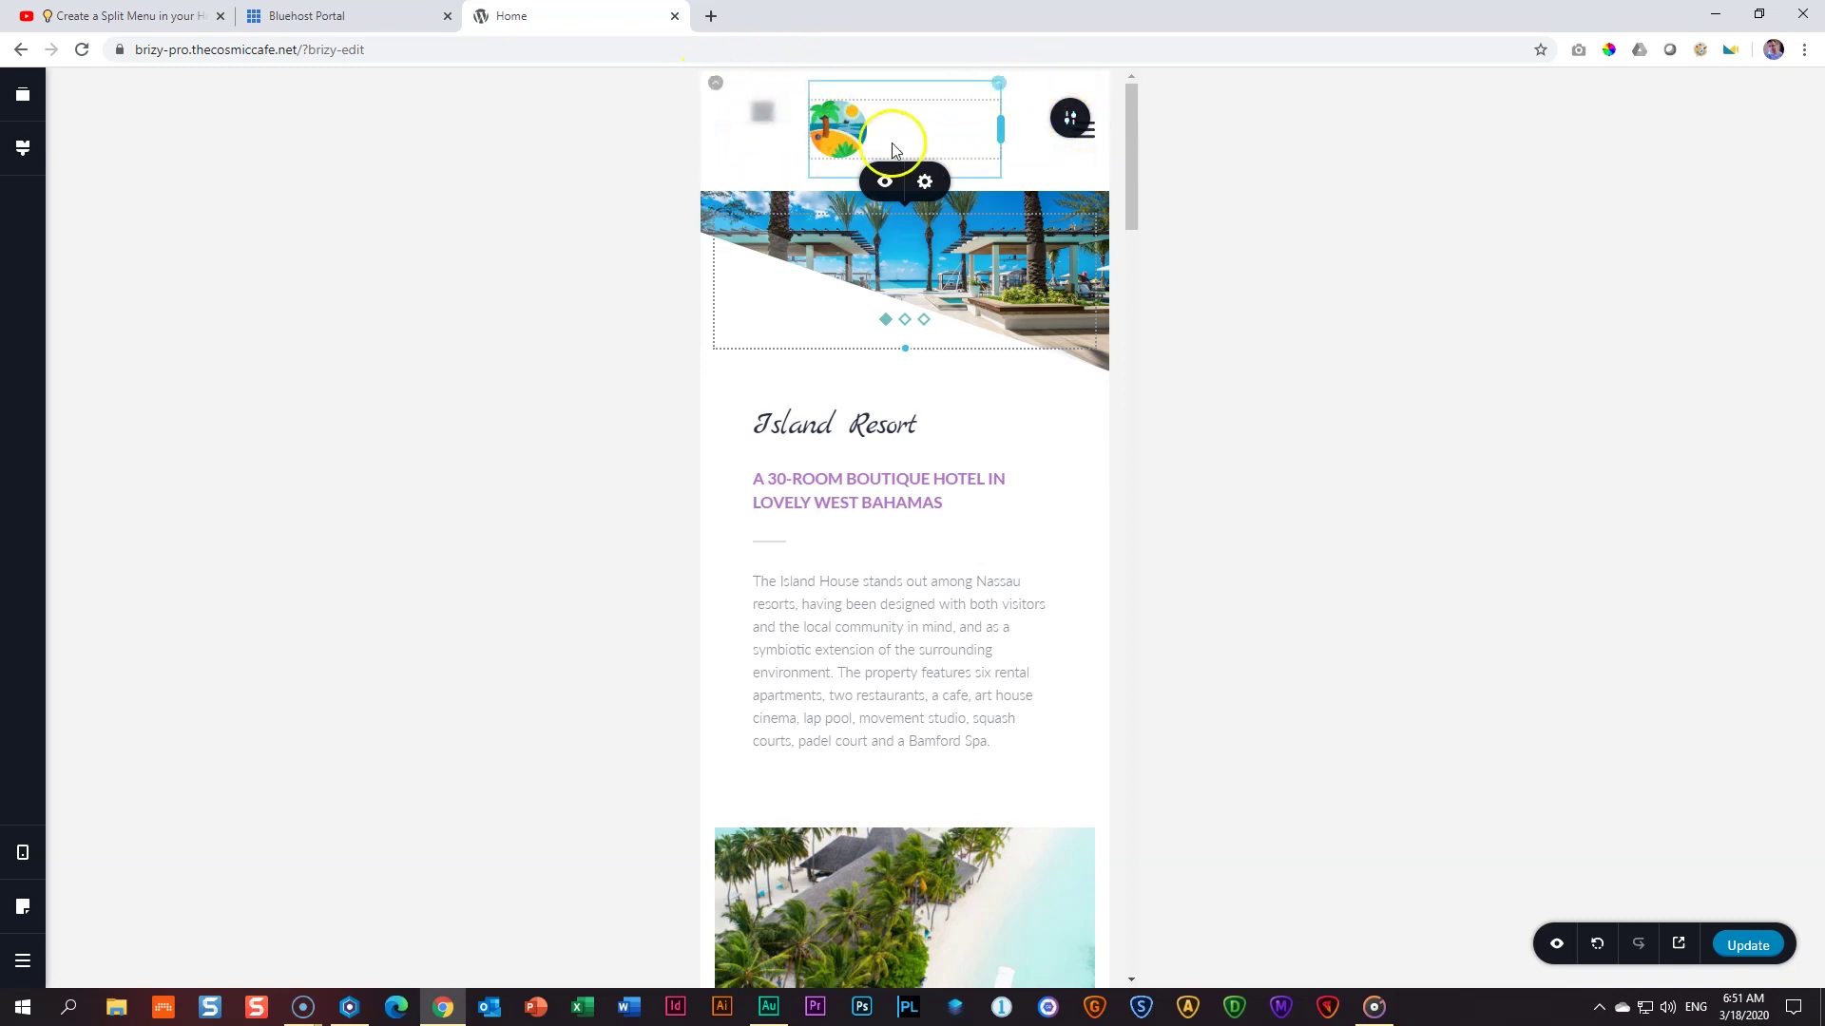
left_click(1082, 144)
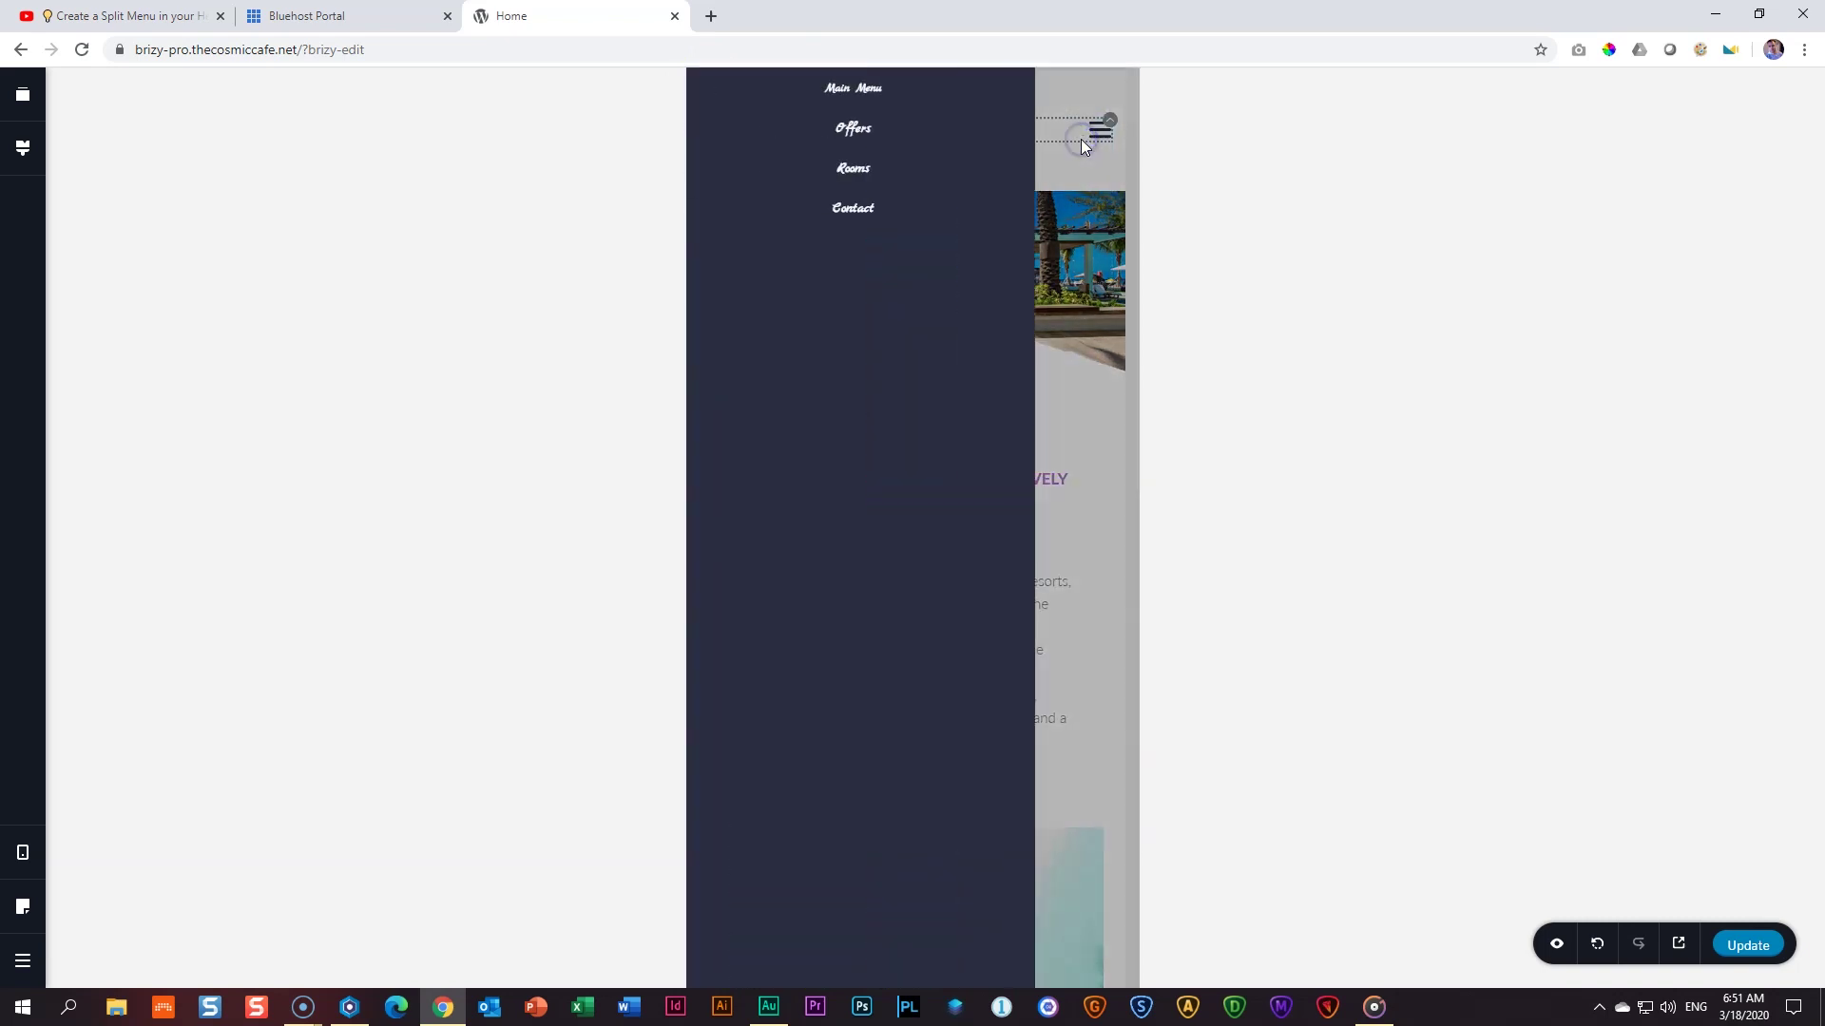
left_click(1100, 133)
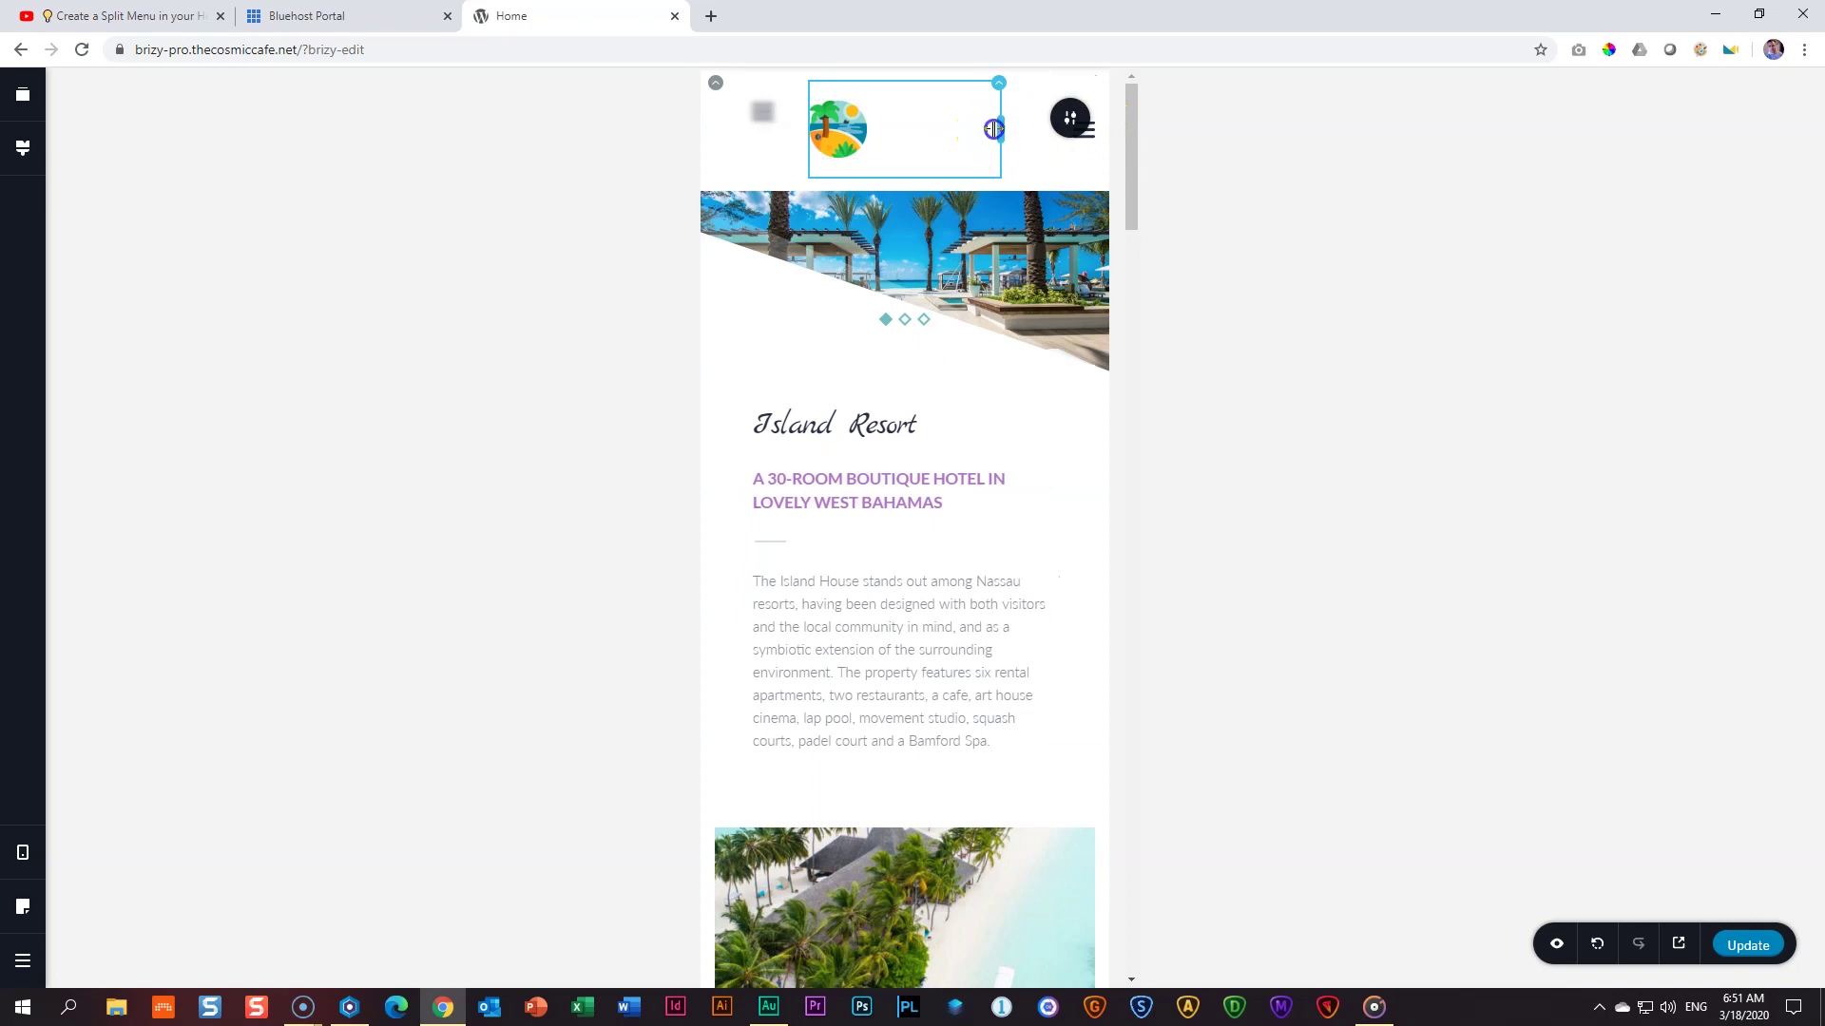
Assign Main Menu to the split header's right hamburger menu, and adjust its column on mobile to end at the row's edge.
left_click_drag(1091, 125, 1029, 131)
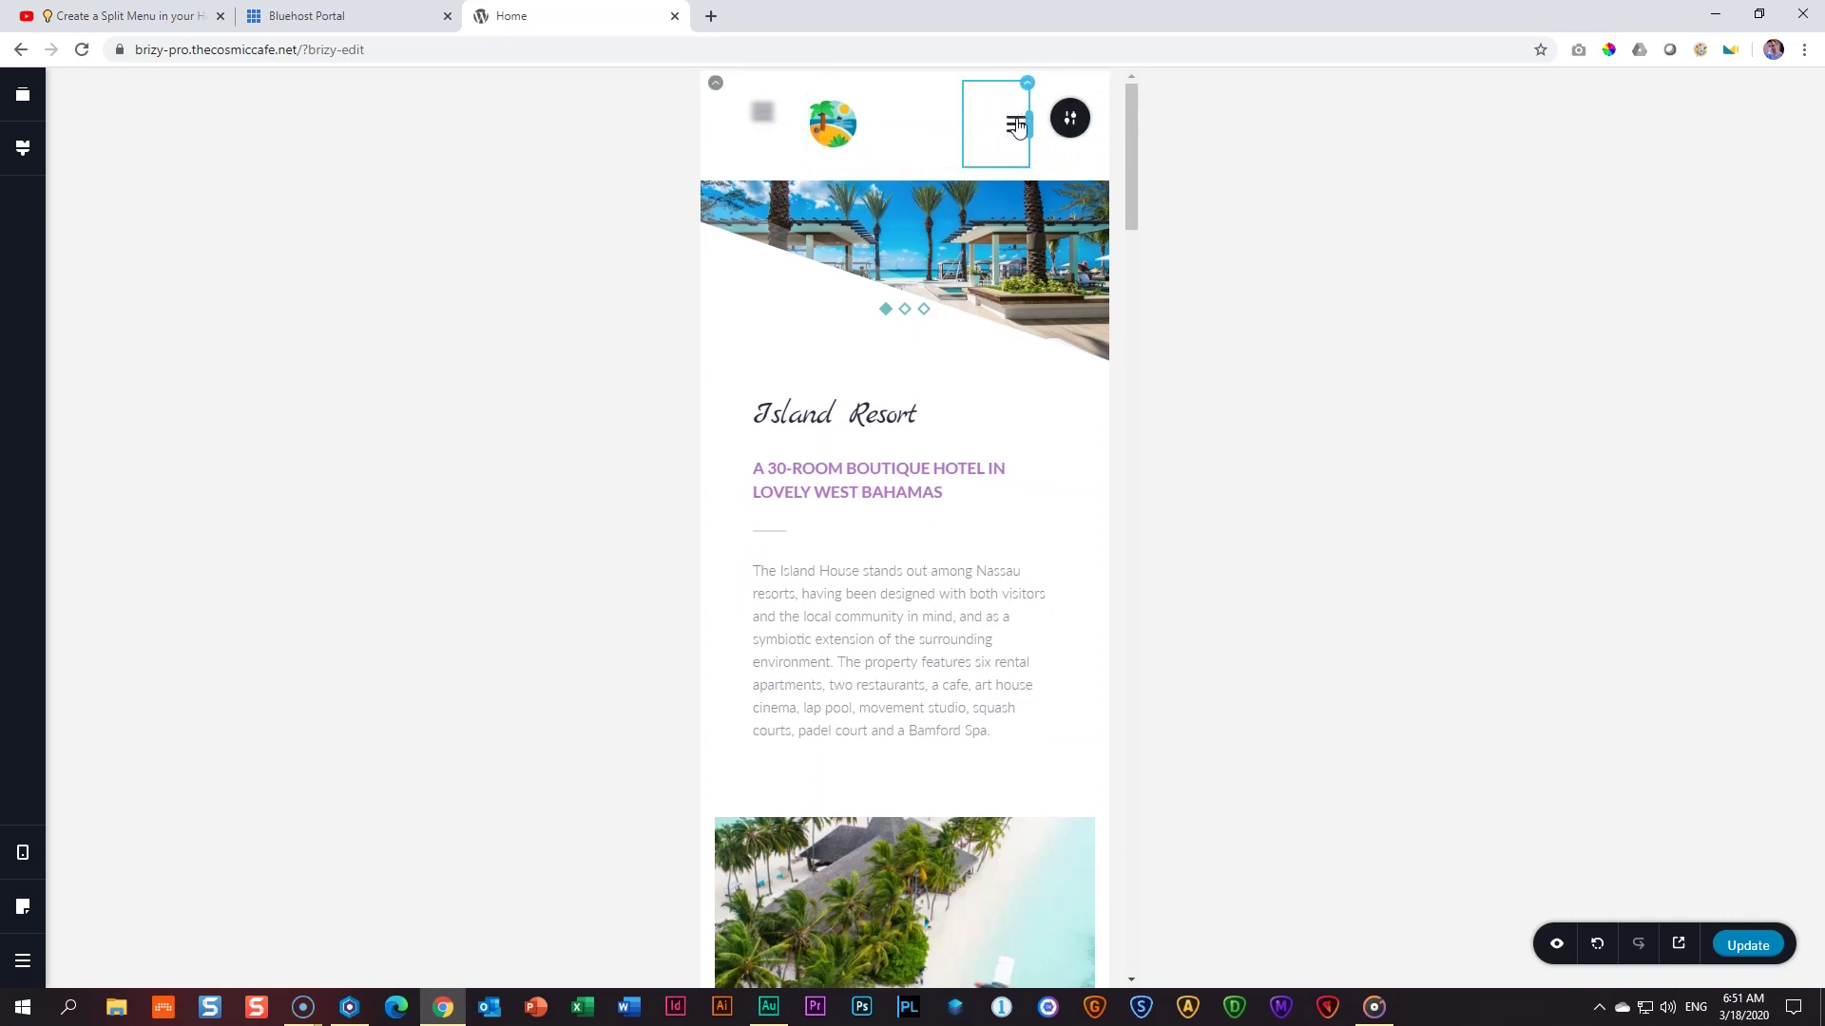
left_click(1019, 122)
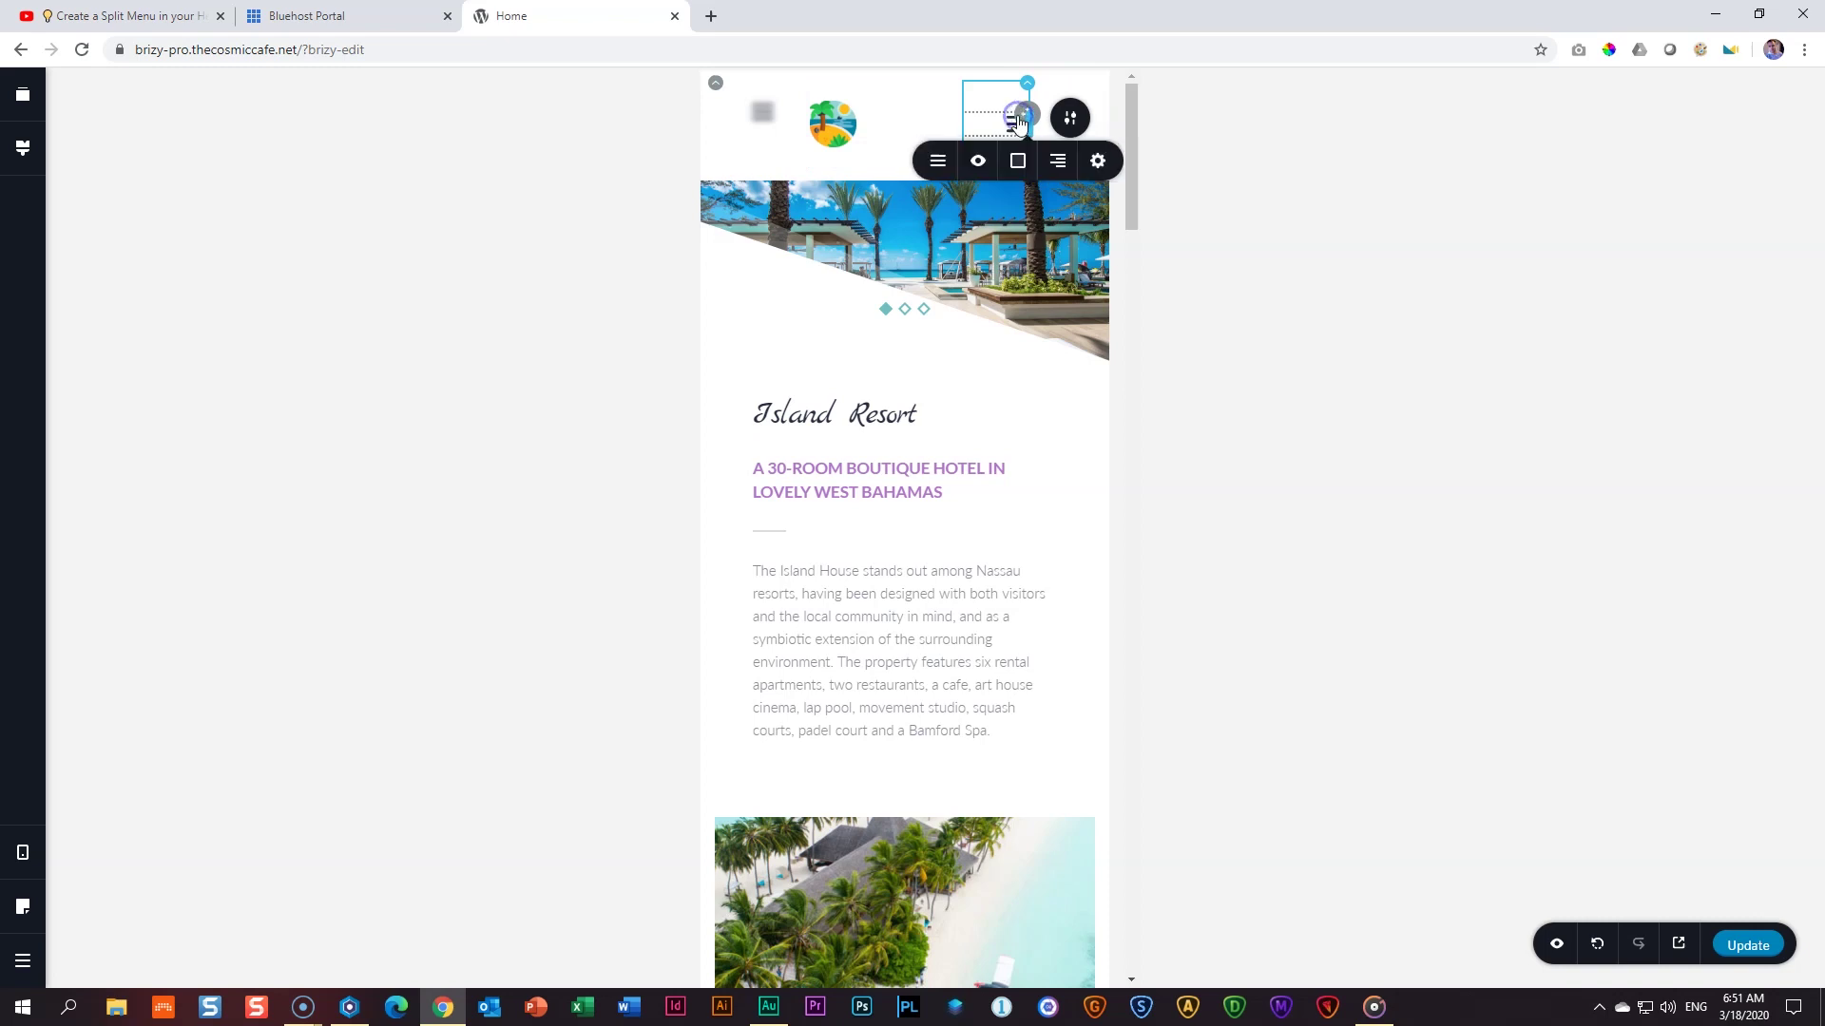
left_click(936, 166)
left_click(1007, 225)
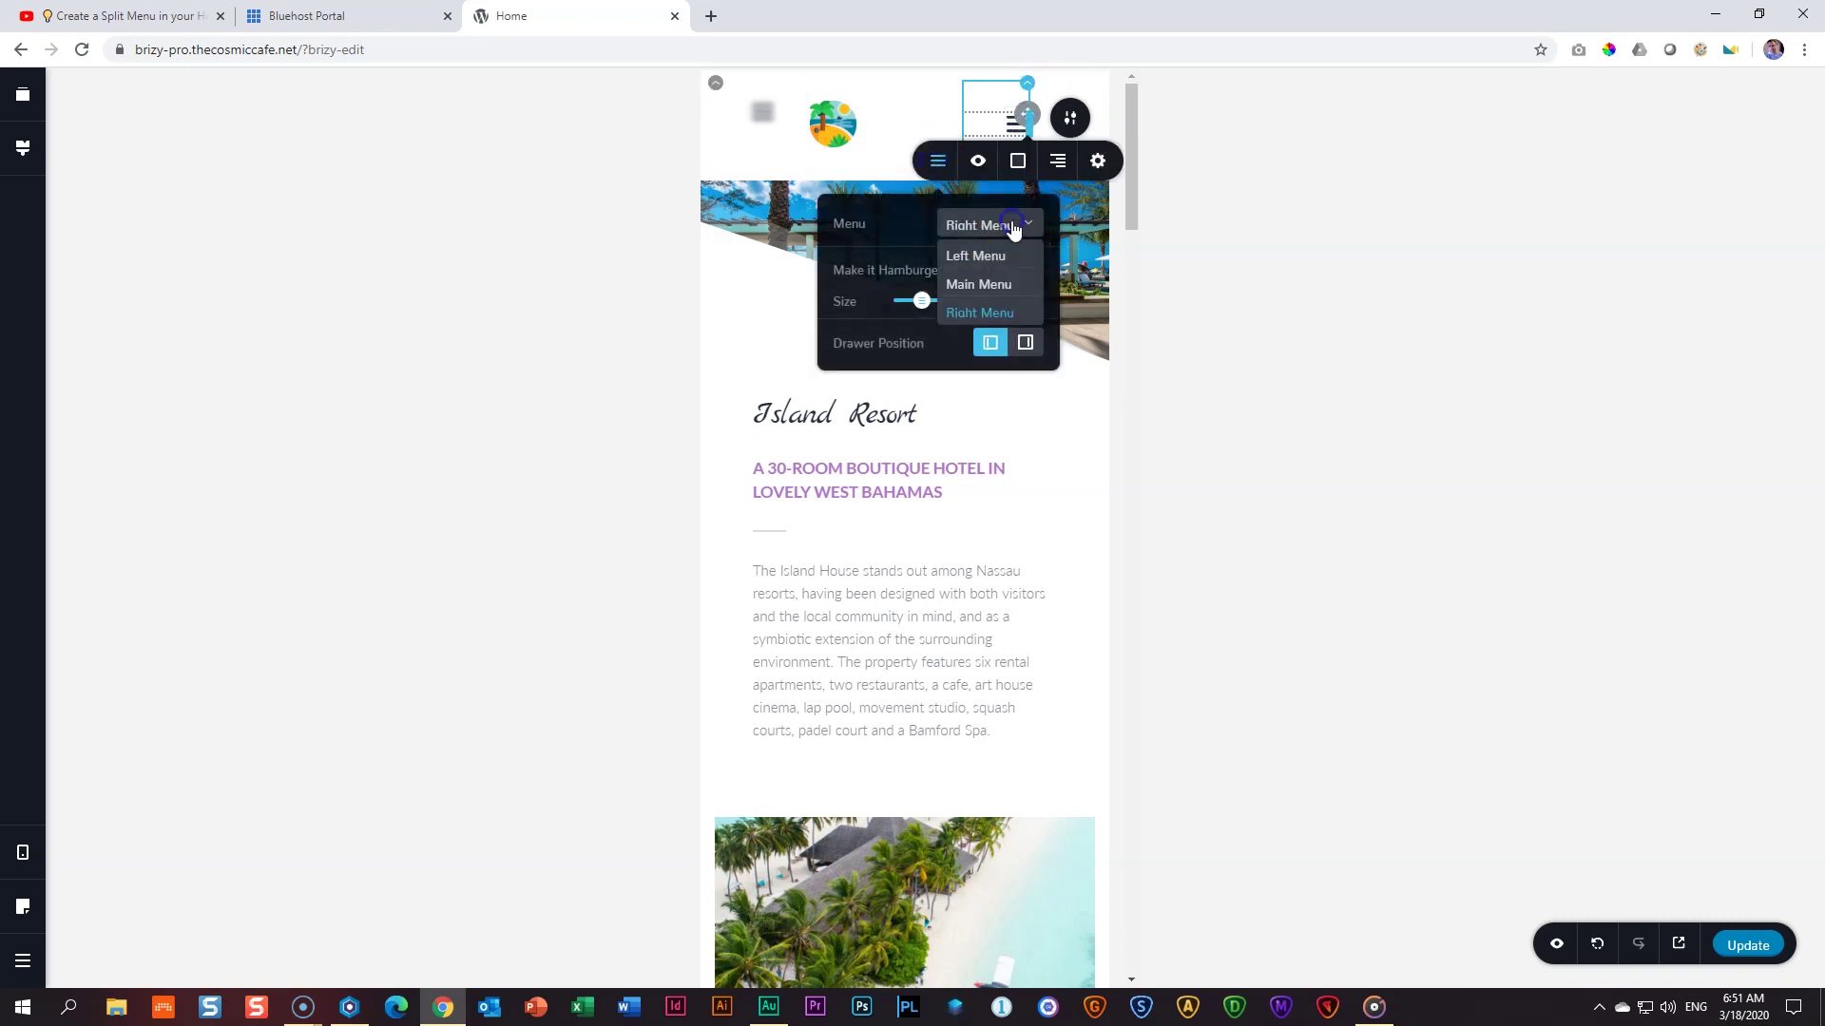
left_click(960, 287)
left_click(1031, 271)
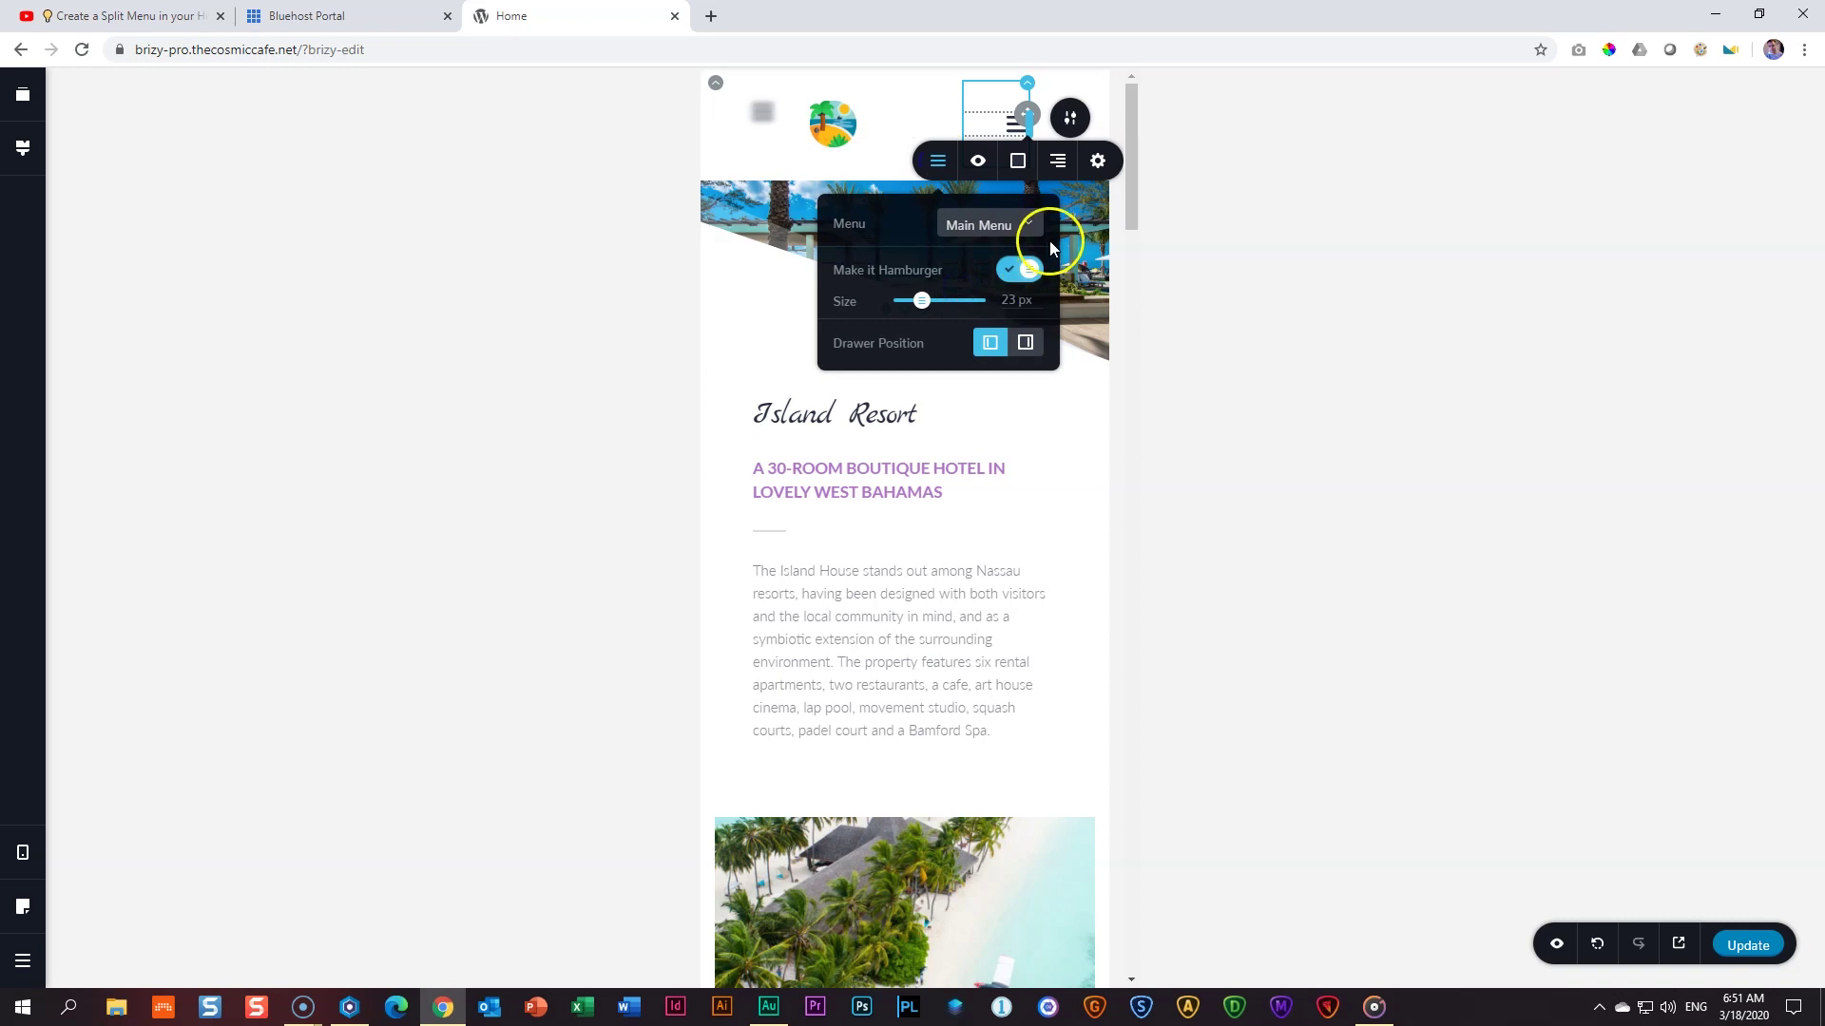
left_click_drag(1029, 121, 1092, 130)
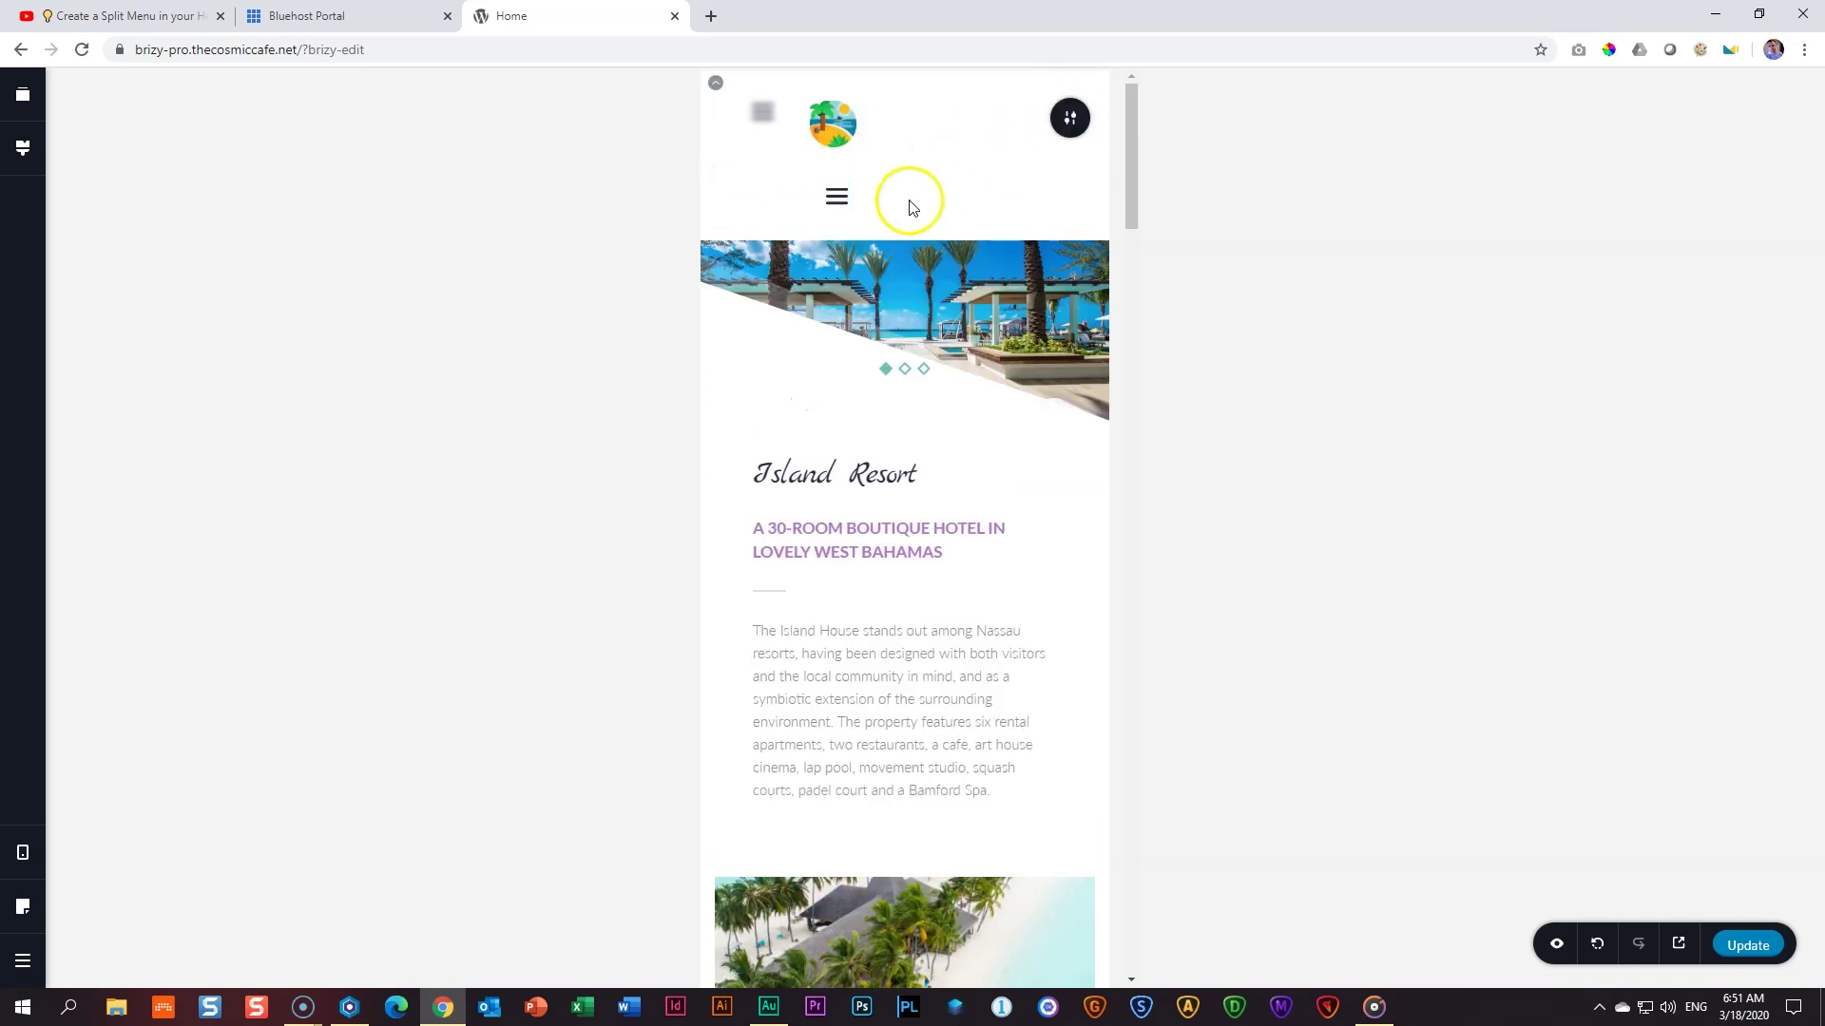
left_click_drag(843, 201, 838, 201)
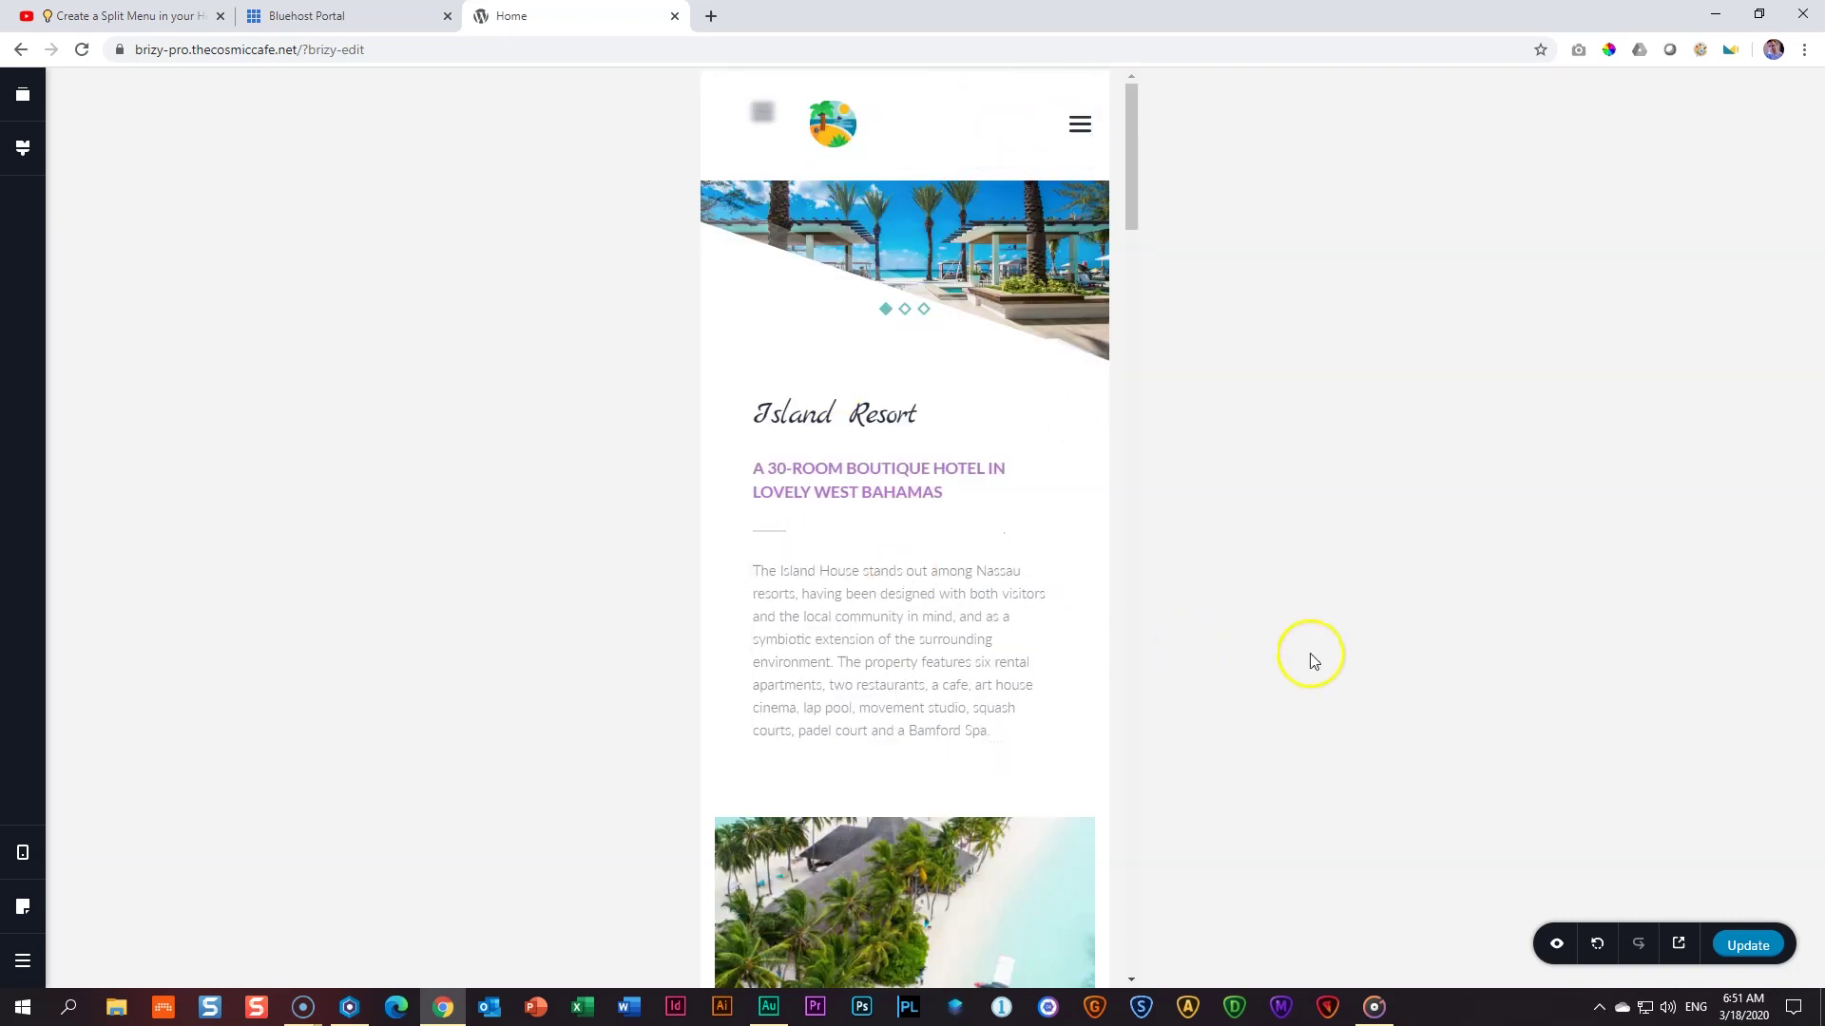
Update the page and switch to the device-preview browser to check the live desktop header.
left_click(1742, 944)
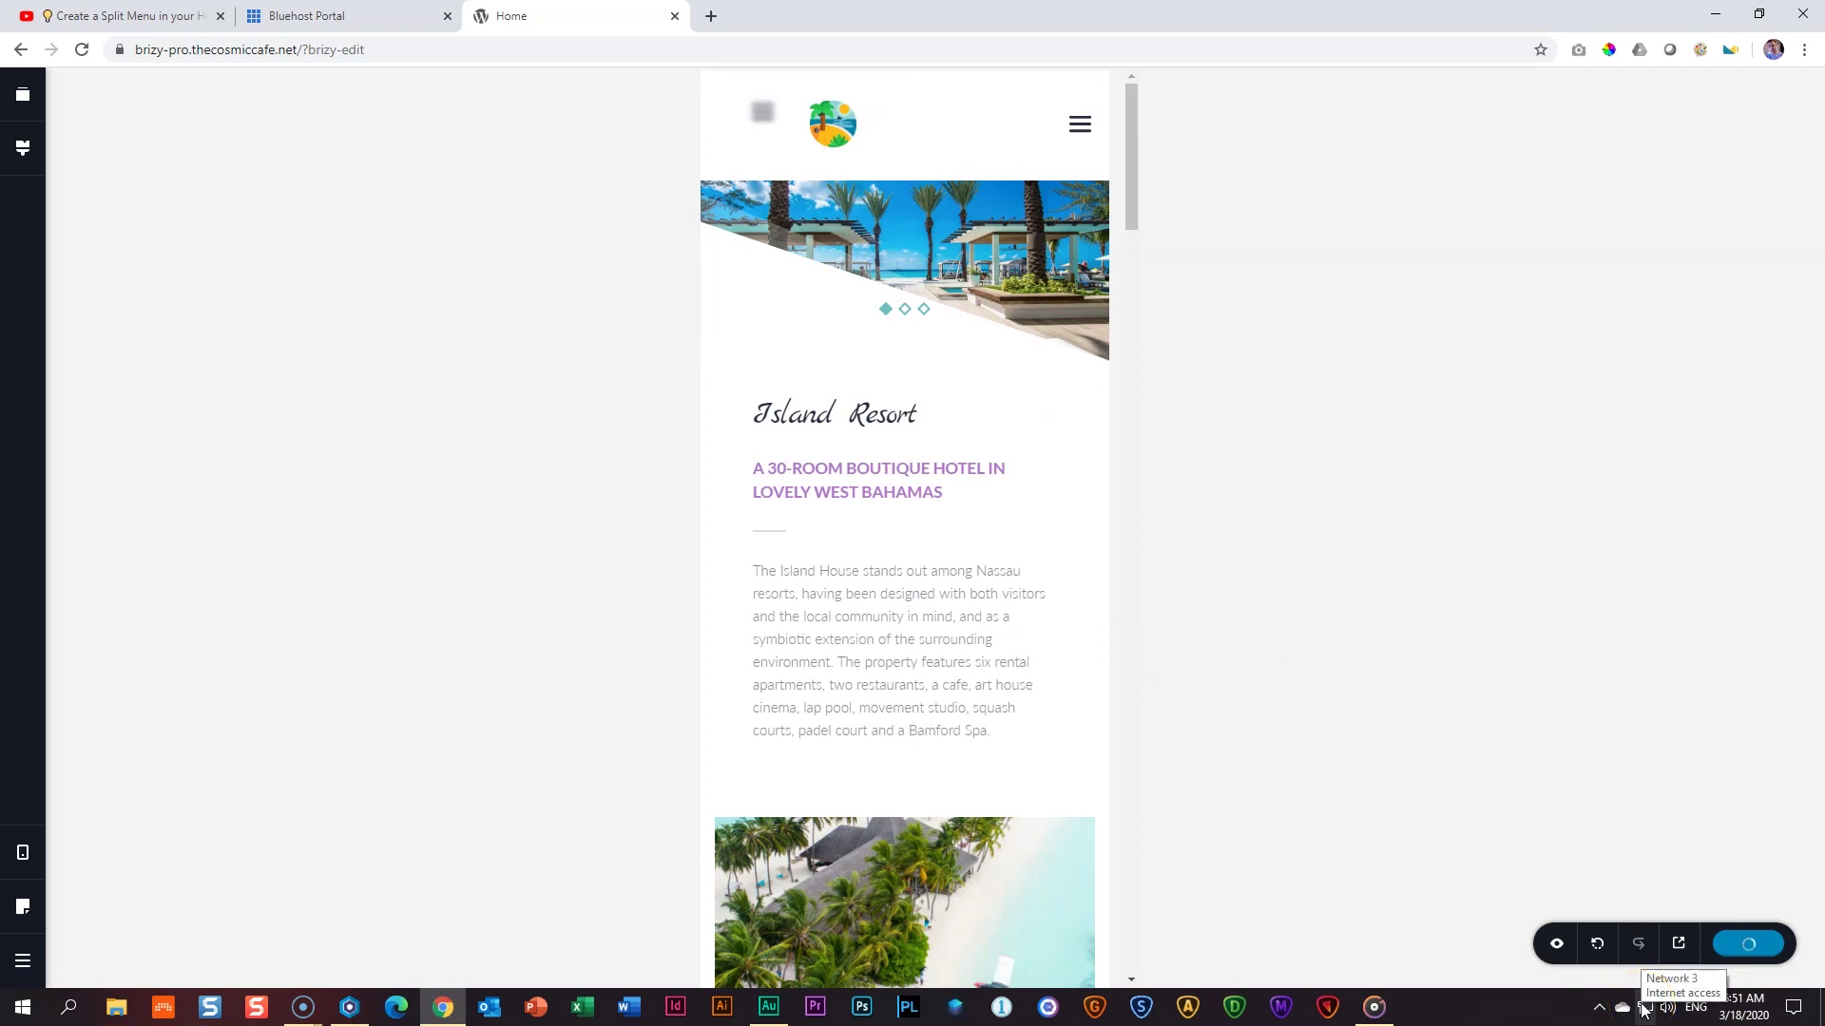
left_click(346, 1008)
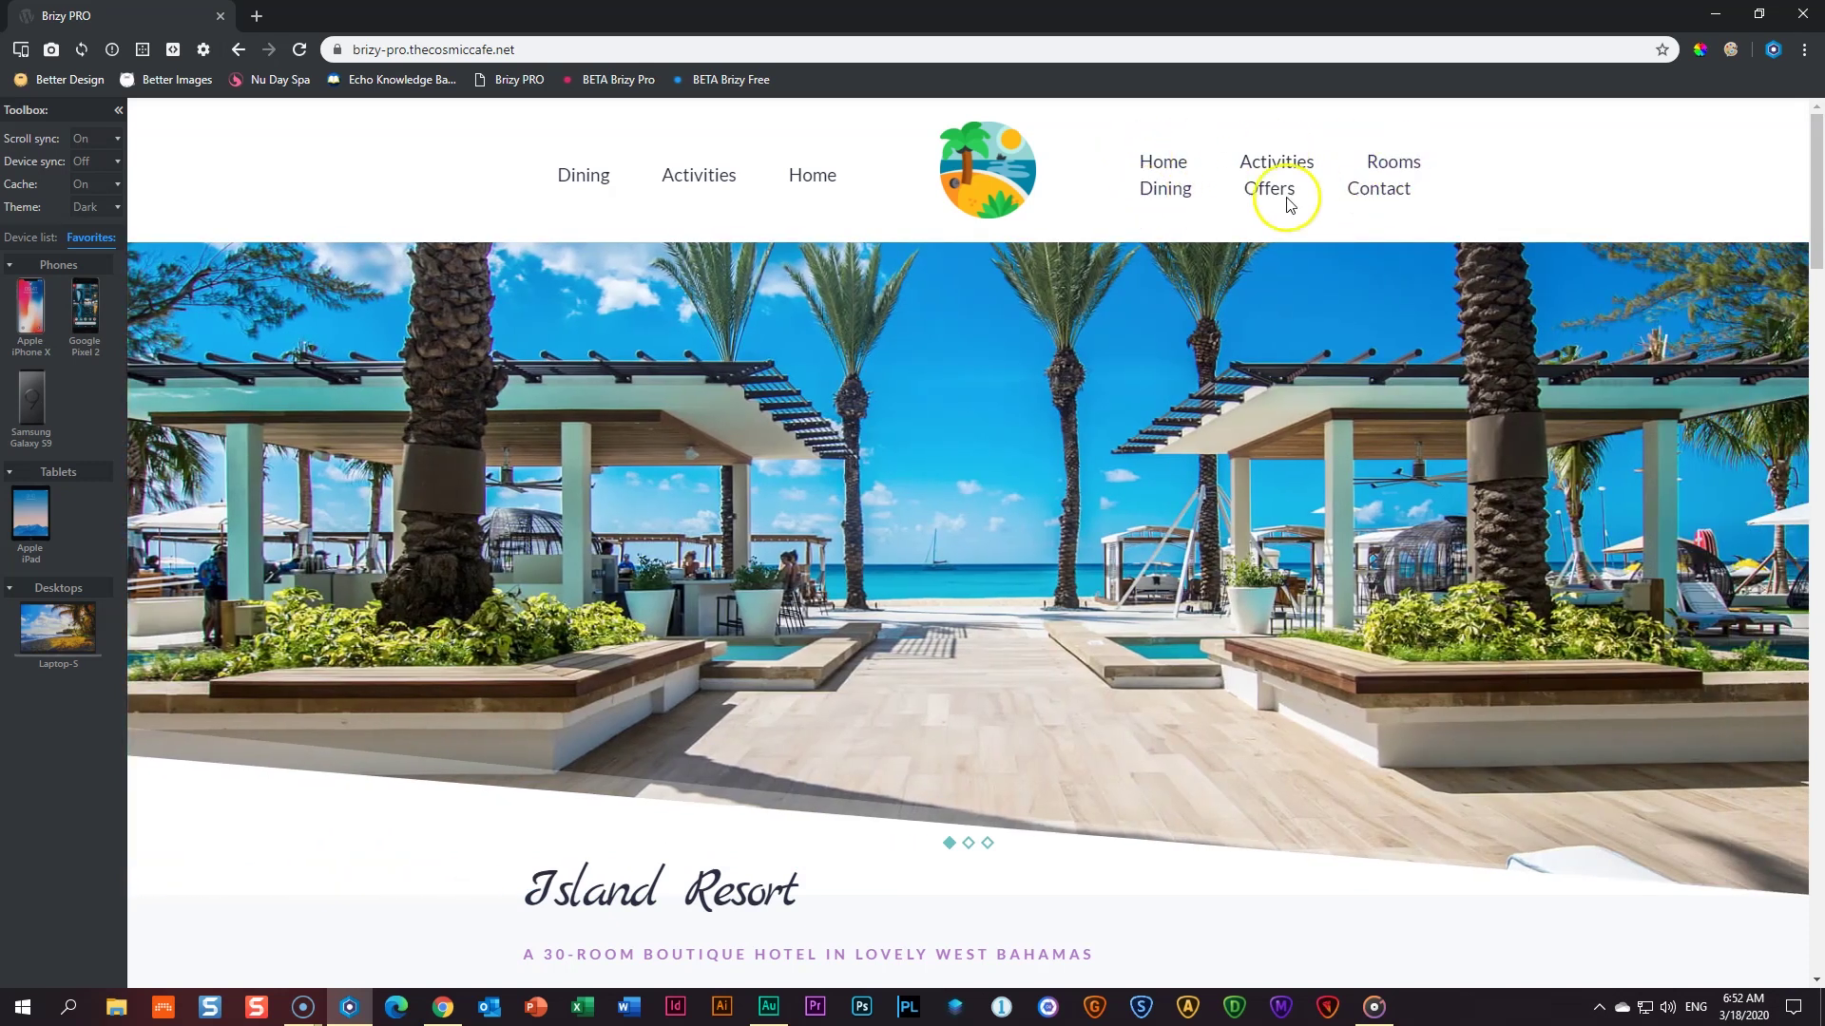
Return to the Brizy editor in Chrome and, in desktop view, assign Right Menu to the menu beside the logo.
left_click(443, 1006)
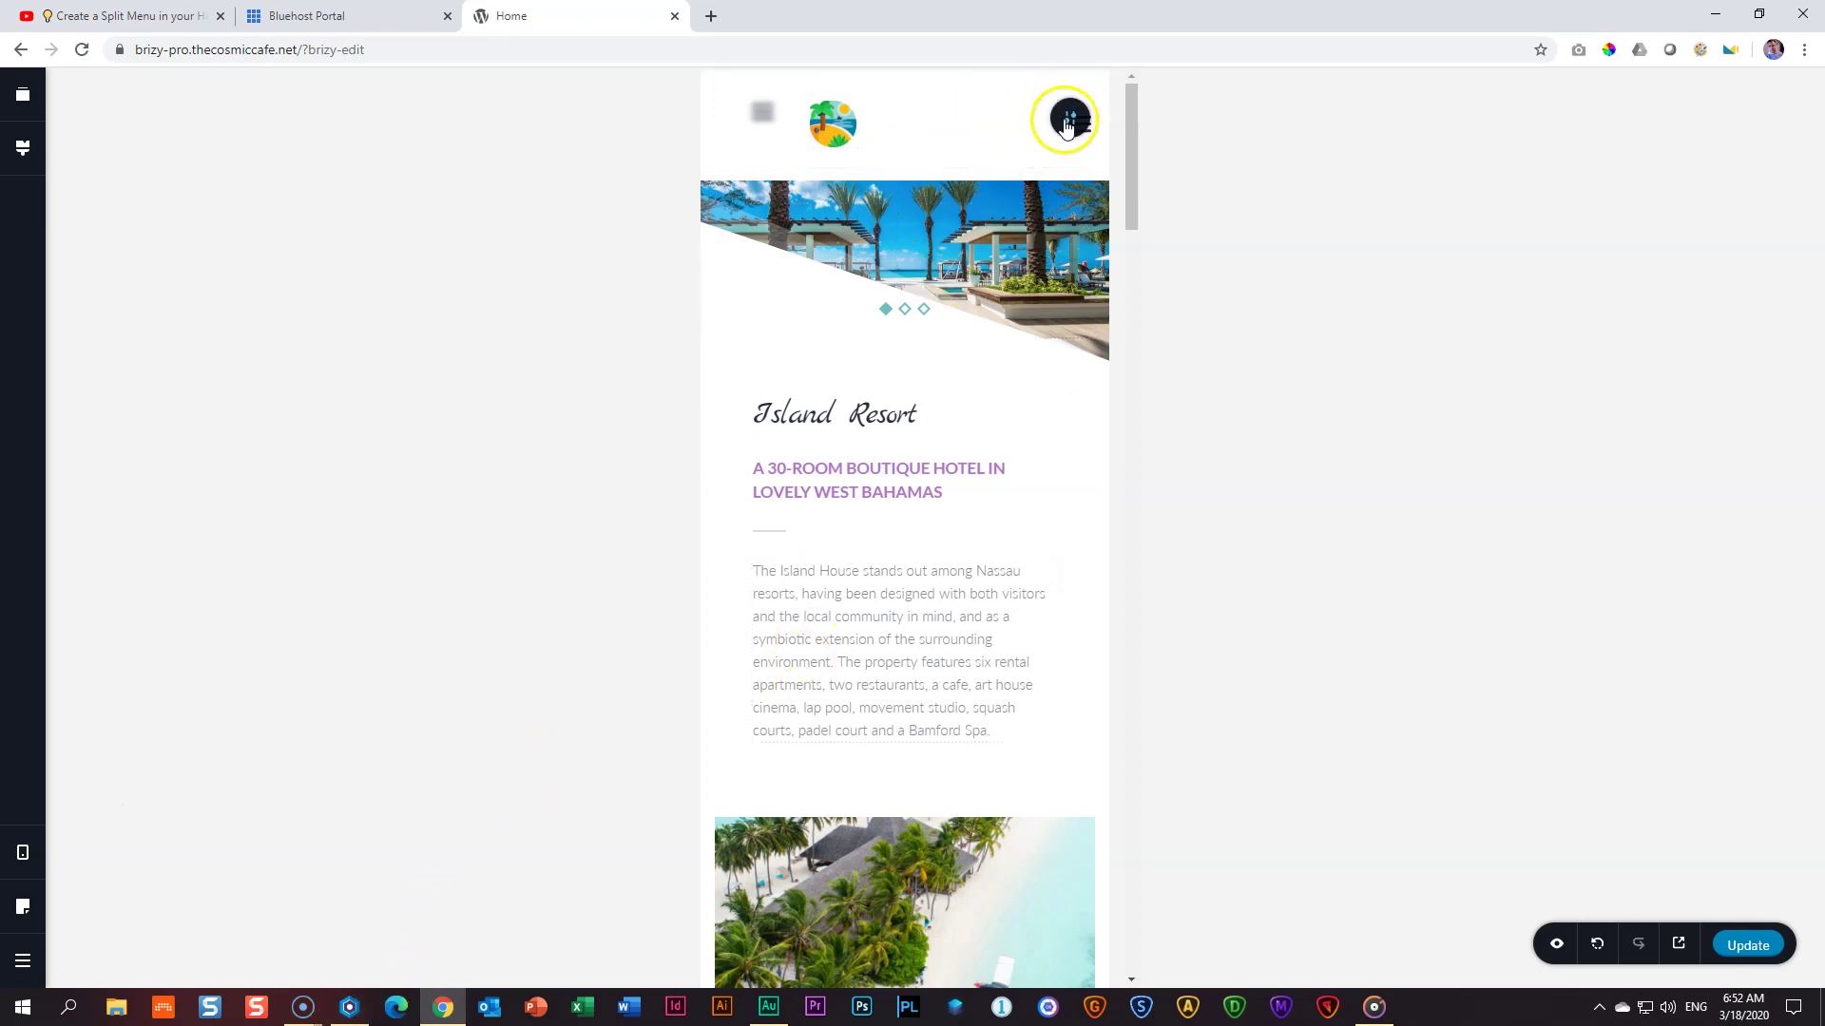
mouse_move(22, 855)
left_click(104, 801)
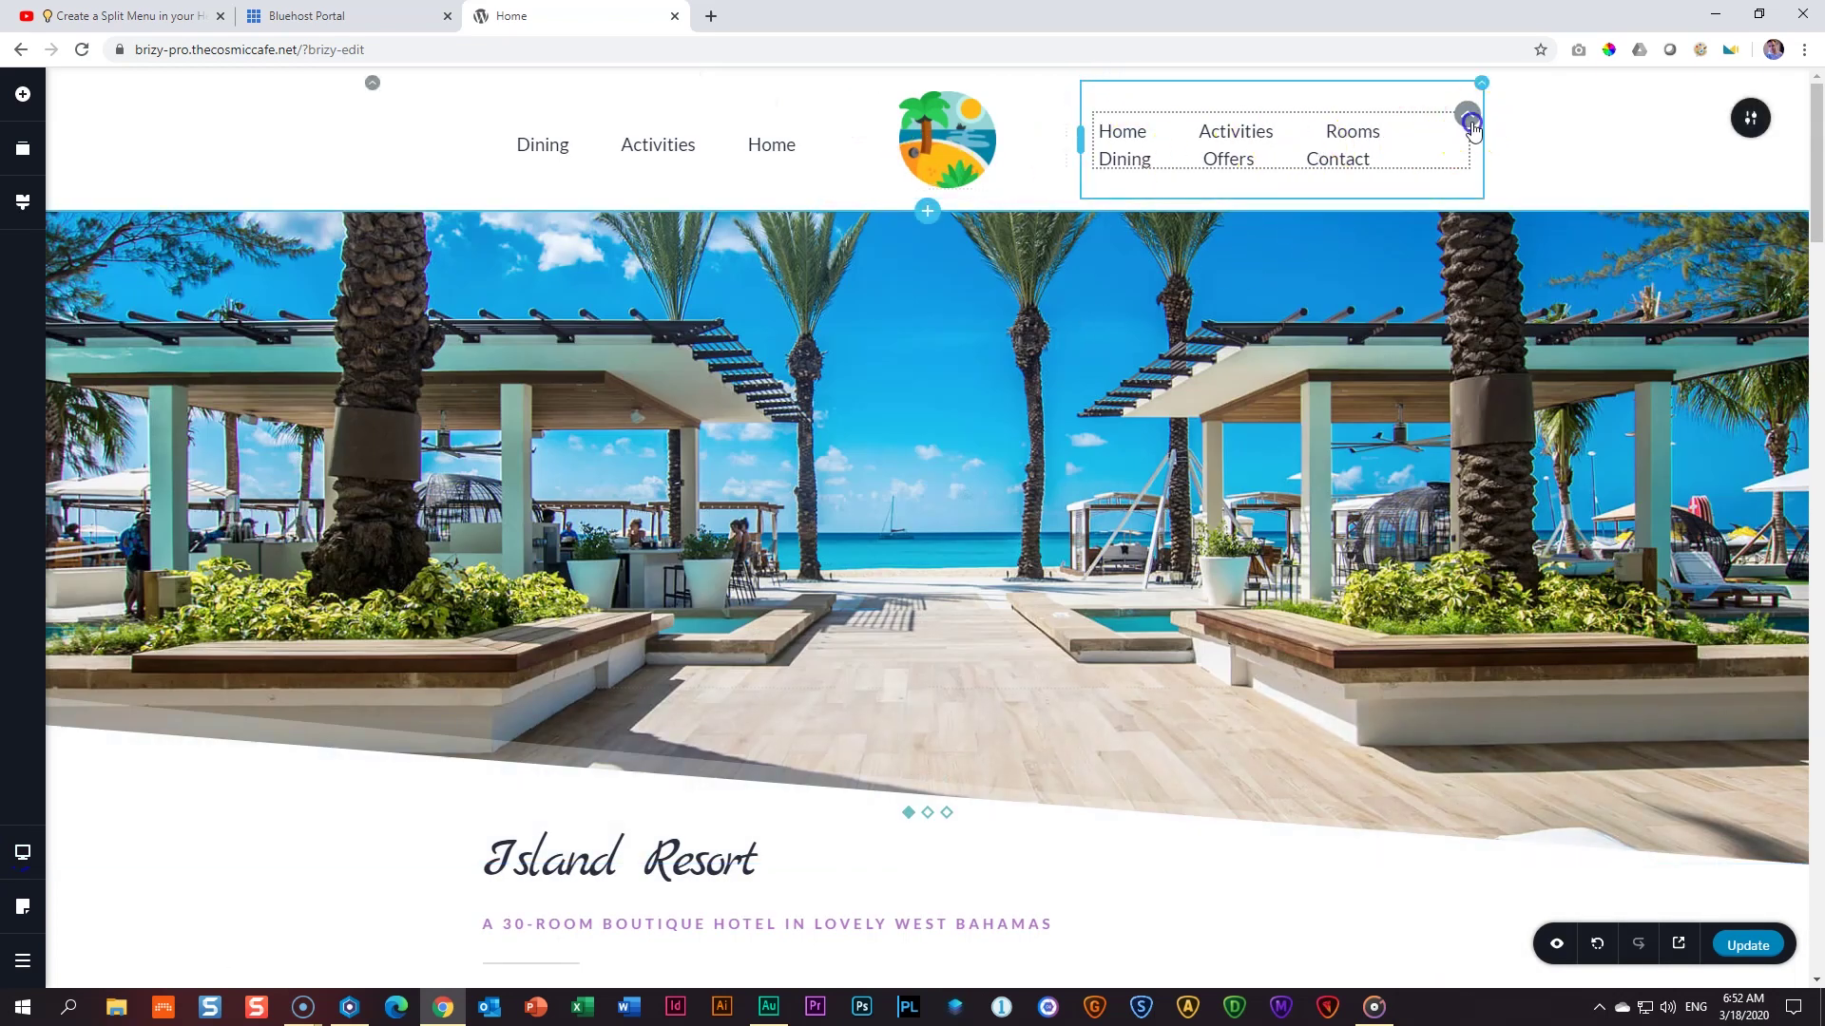
left_click(1464, 131)
left_click(1389, 161)
left_click(1441, 226)
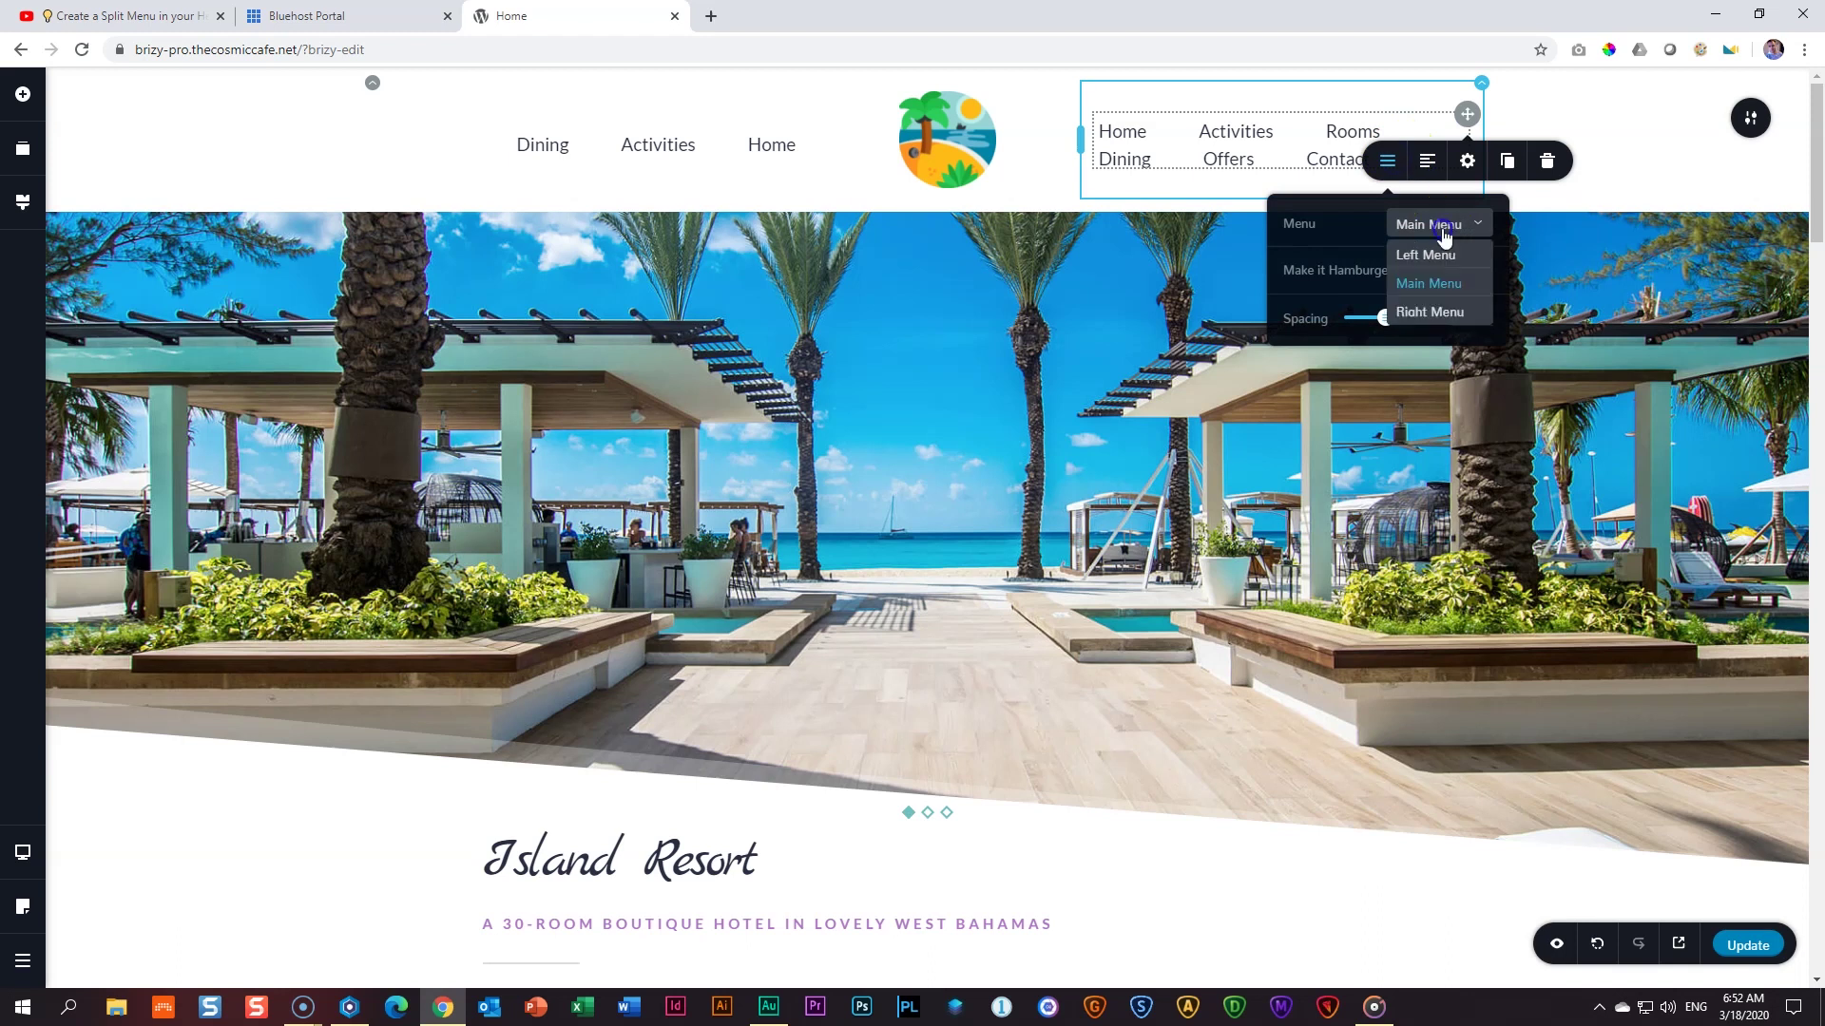
left_click(1438, 313)
left_click(1718, 144)
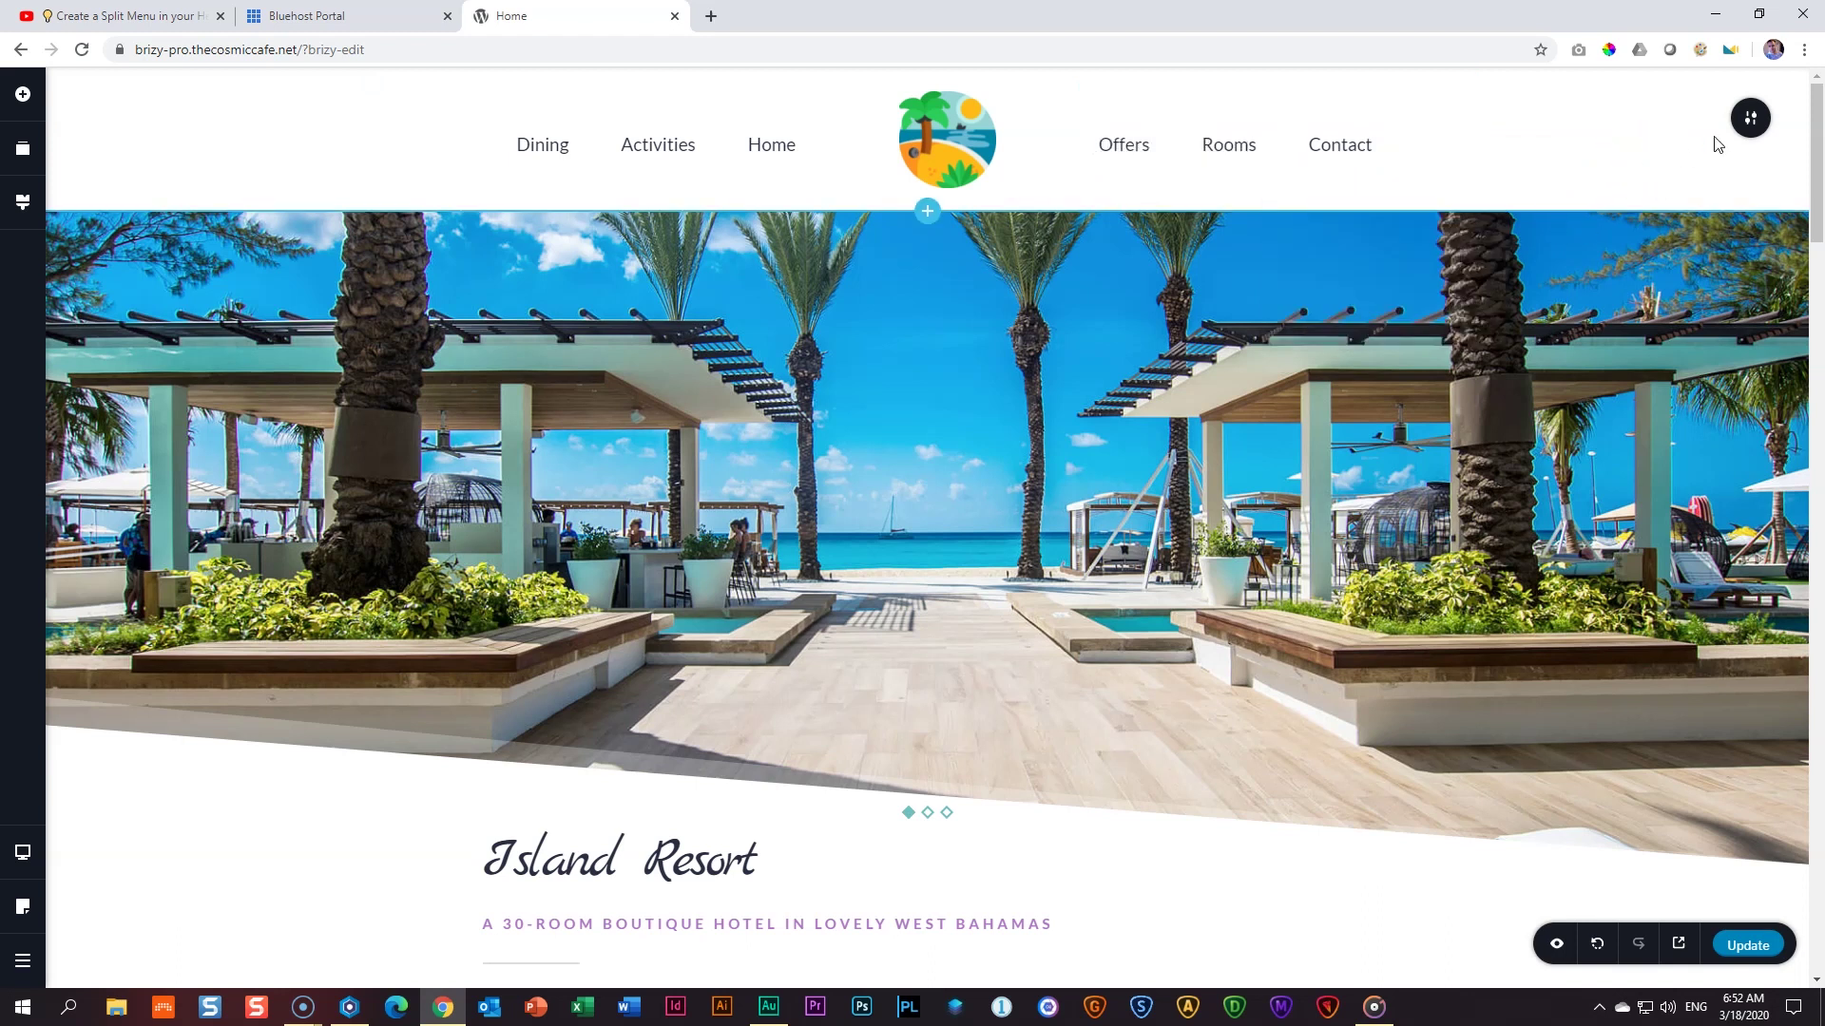
Duplicate the split-menu header block and delete the left menu column from the duplicate.
left_click(1704, 121)
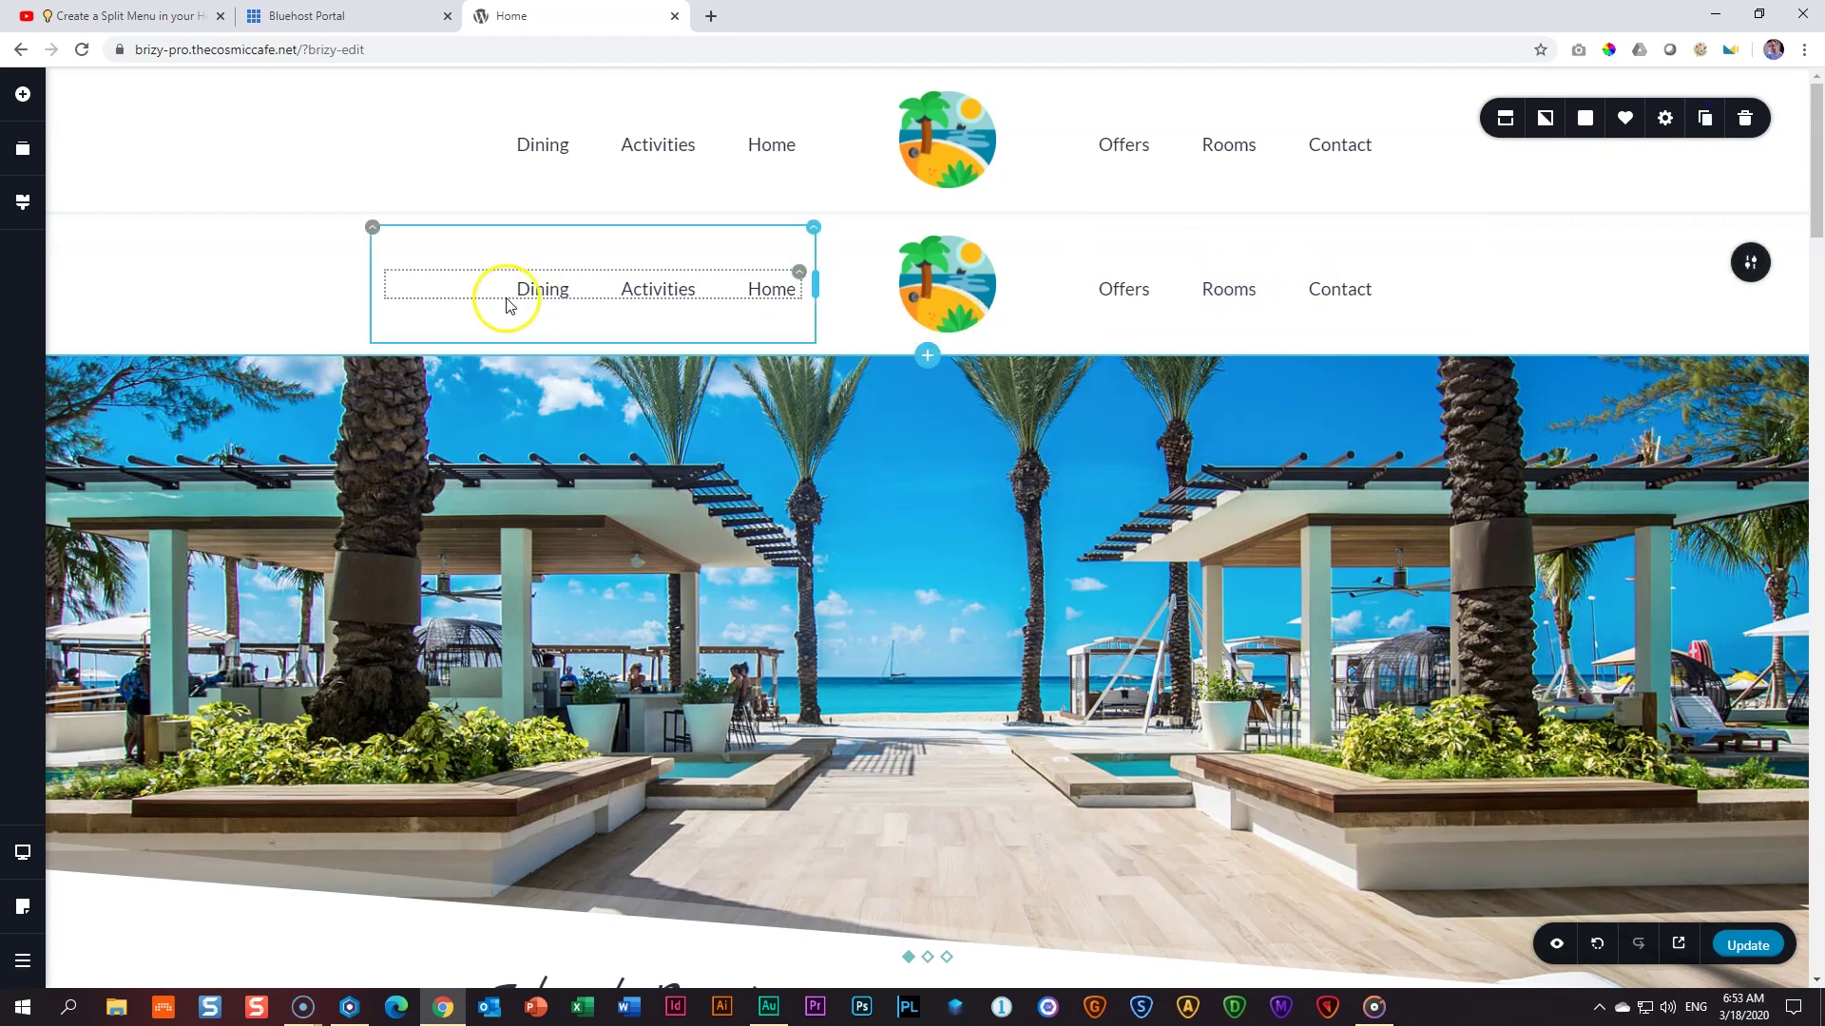
left_click(814, 230)
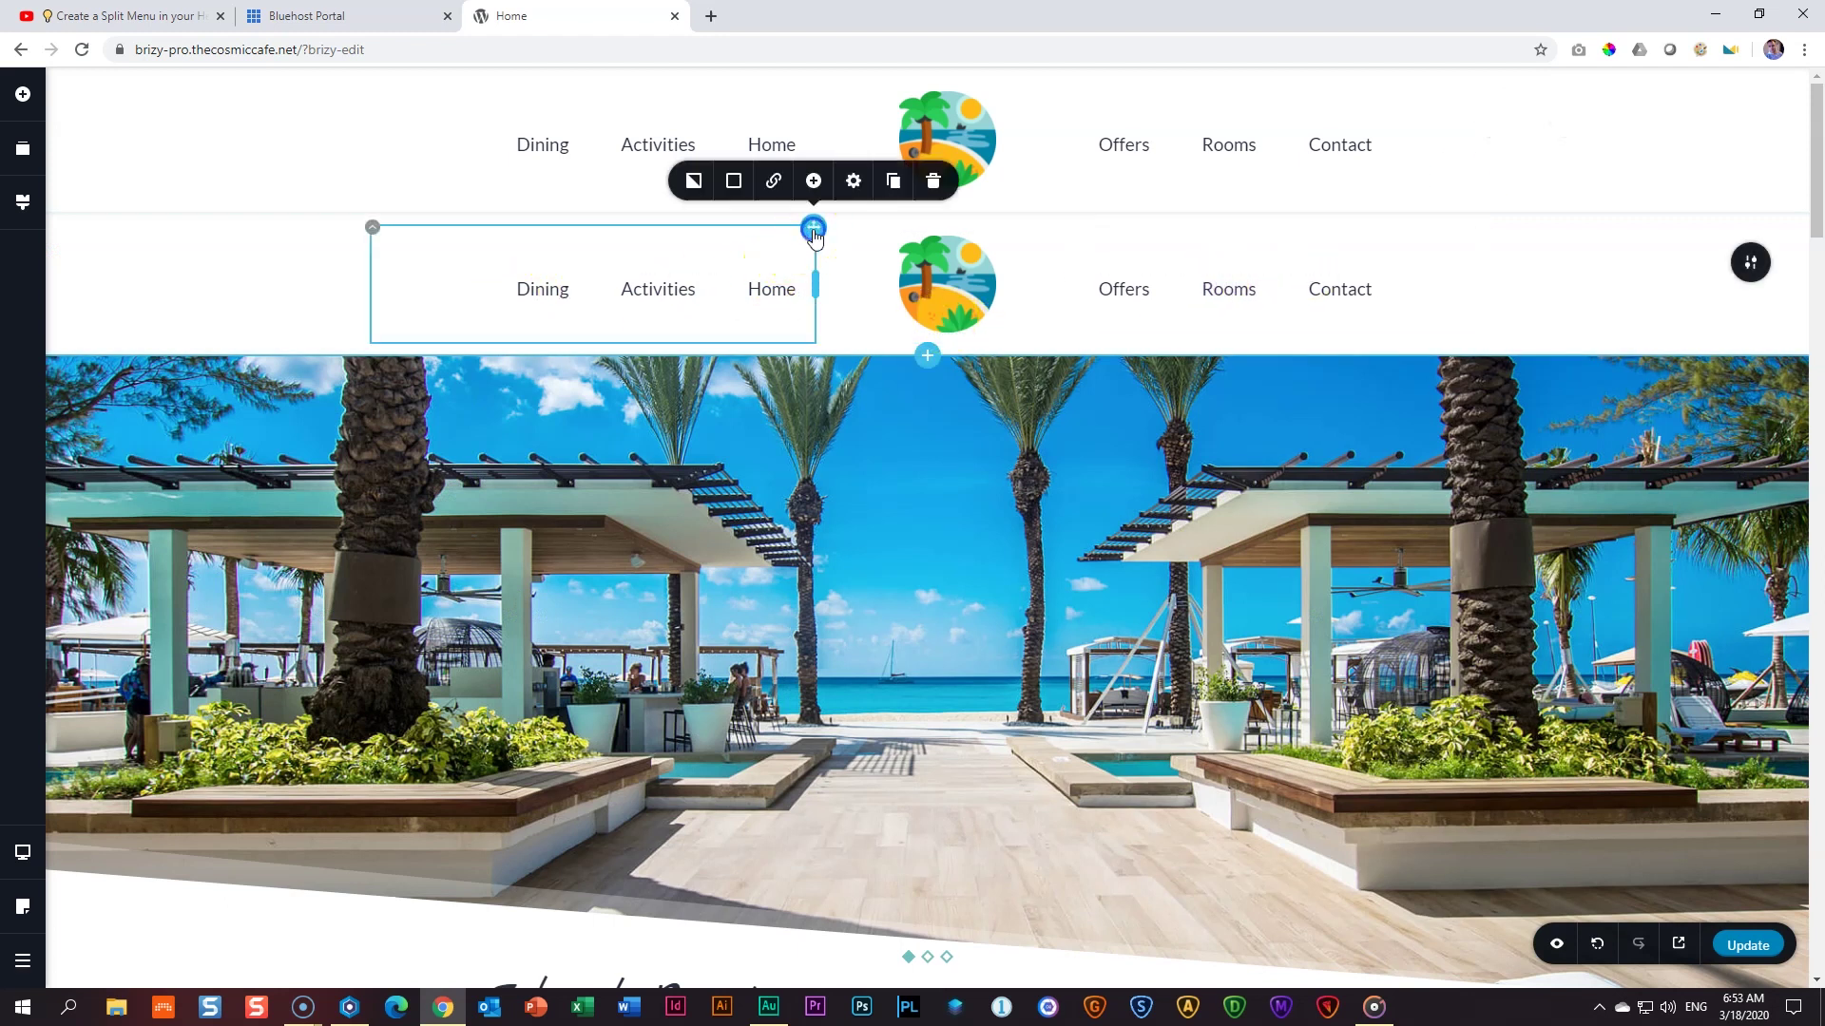
left_click(942, 185)
Shrink the duplicate header's logo and align it to the left of its column.
left_click(738, 458)
left_click_drag(758, 456, 677, 295)
left_click(649, 203)
left_click(649, 202)
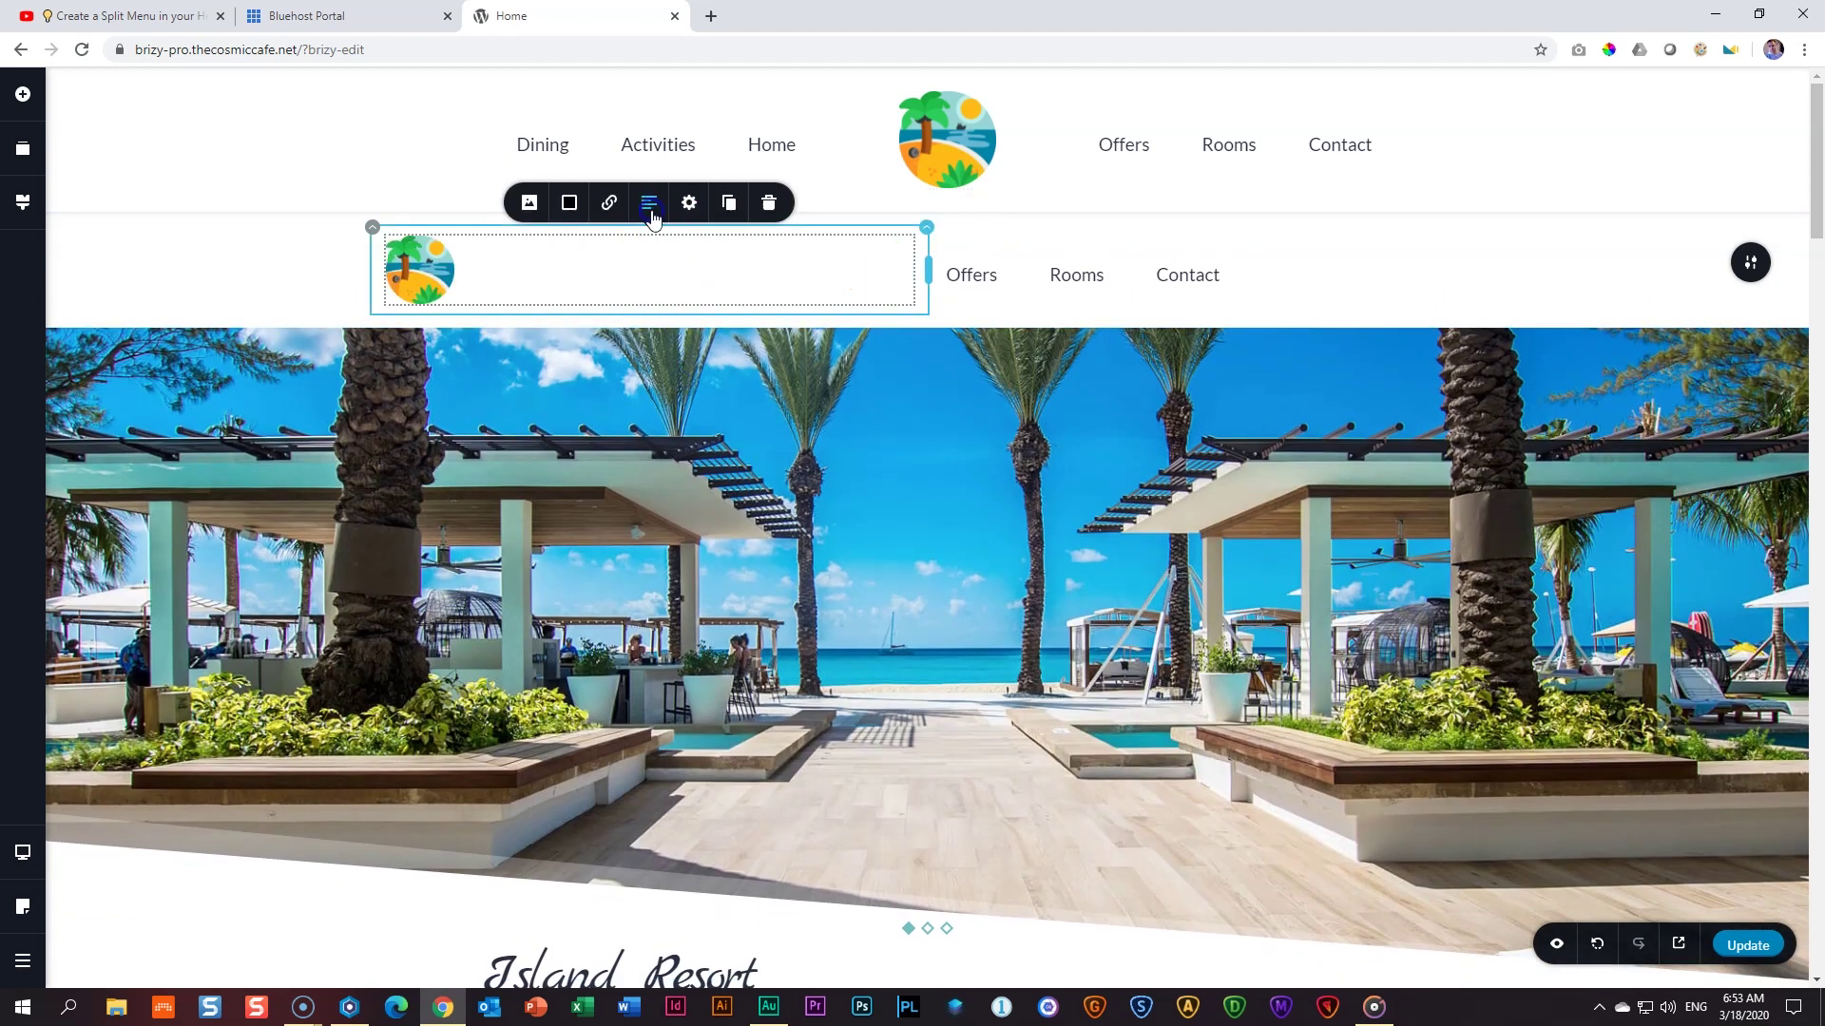
Assign Main Menu to the duplicate header's menu and widen its column to about 65% of the row.
left_click(1464, 257)
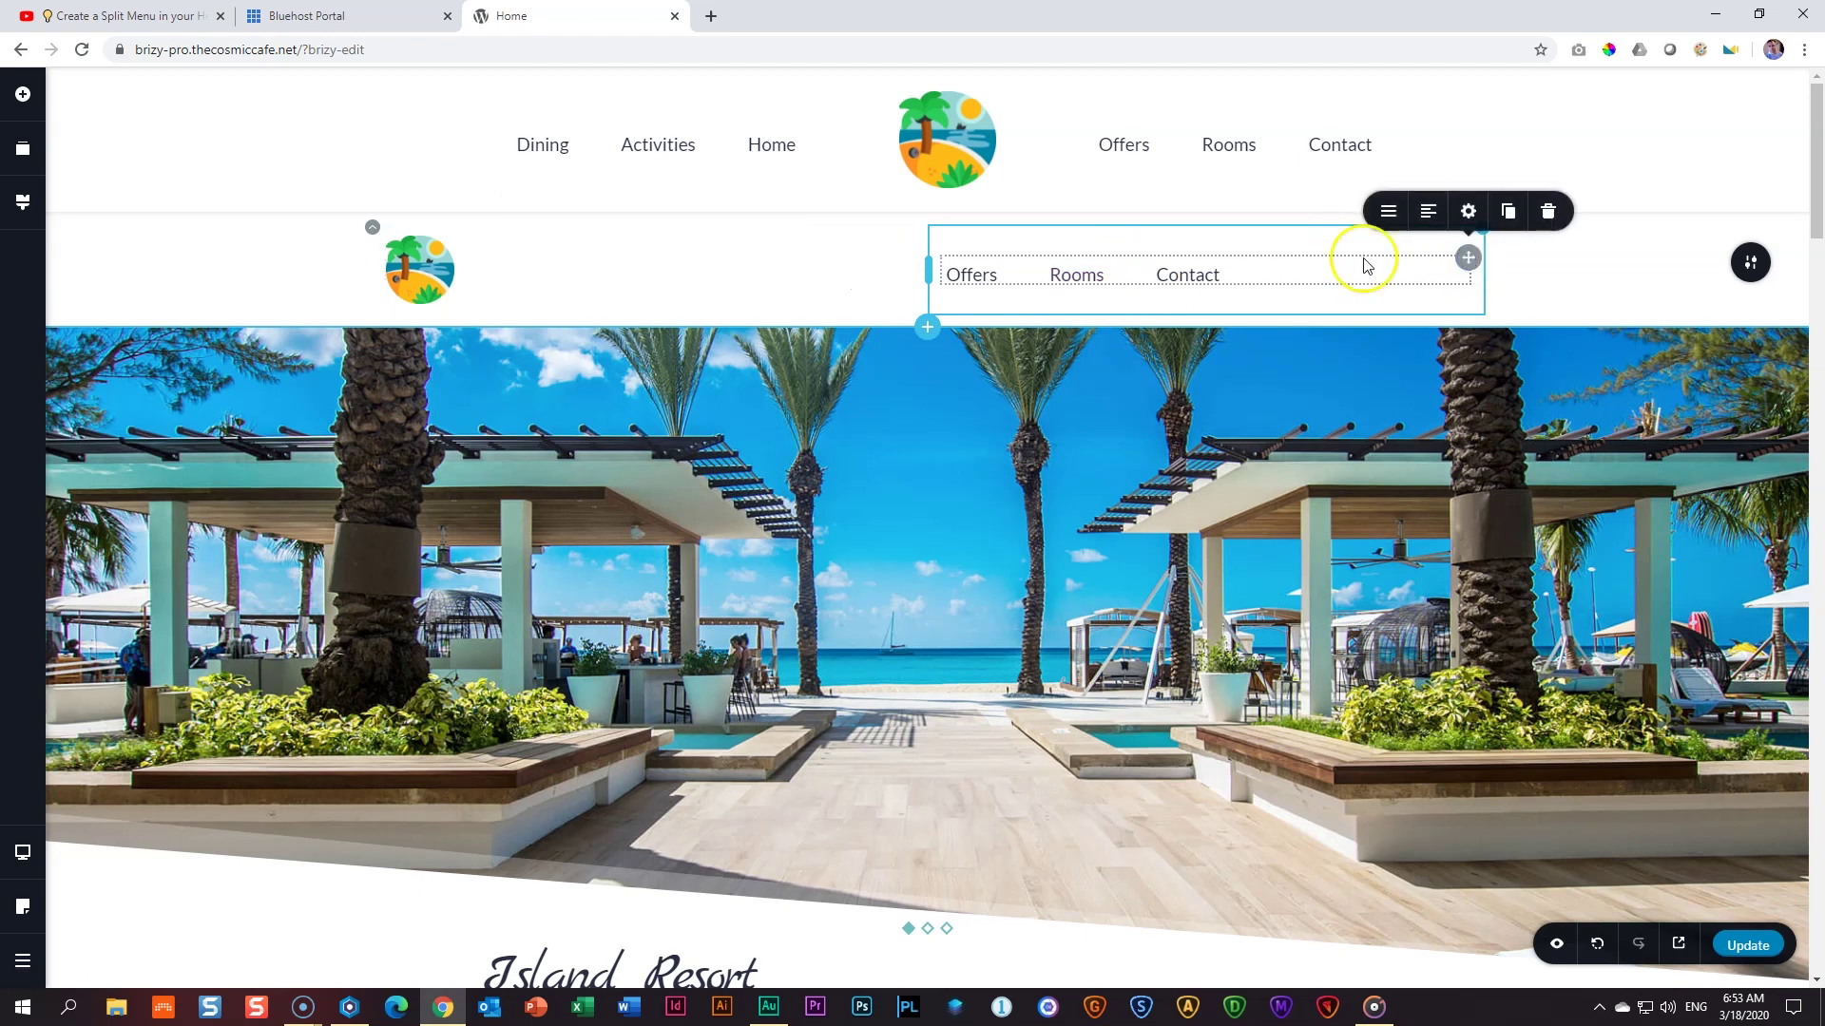
left_click(1389, 214)
left_click(1459, 276)
left_click(1413, 332)
left_click_drag(922, 271, 749, 269)
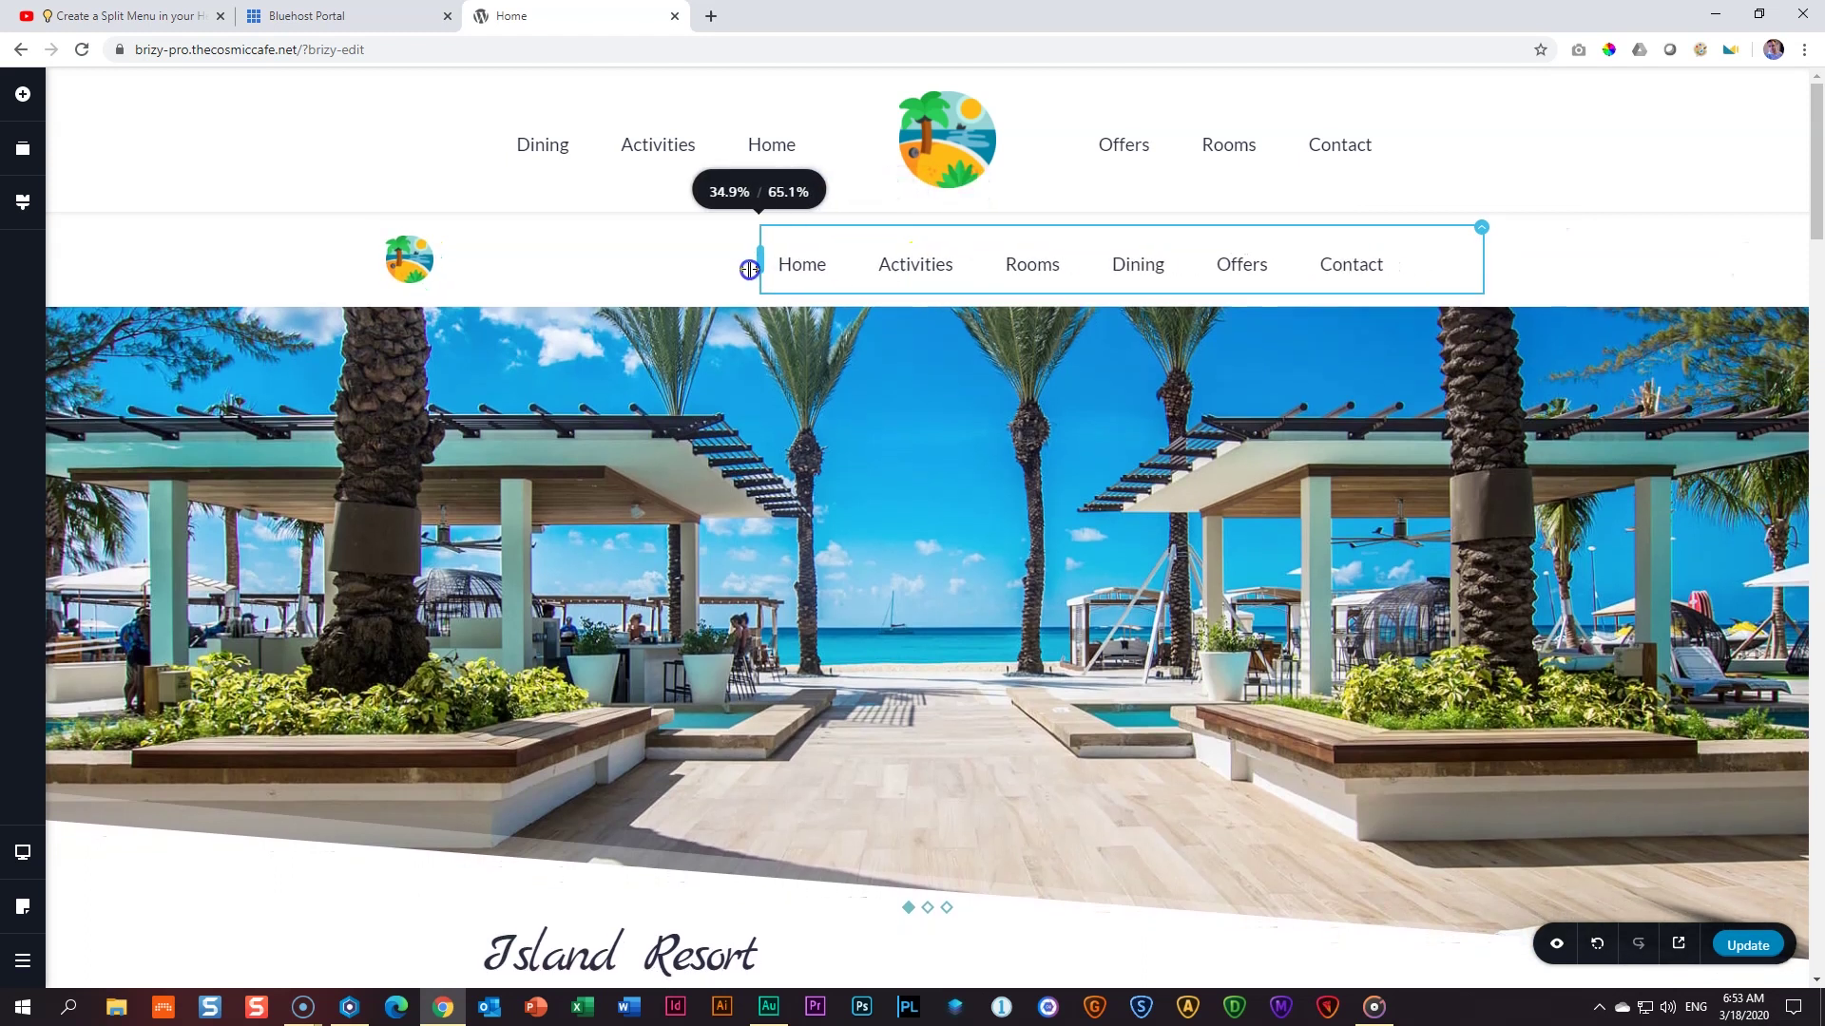
Align the duplicate header's Main Menu to the right of its column.
left_click(1039, 261)
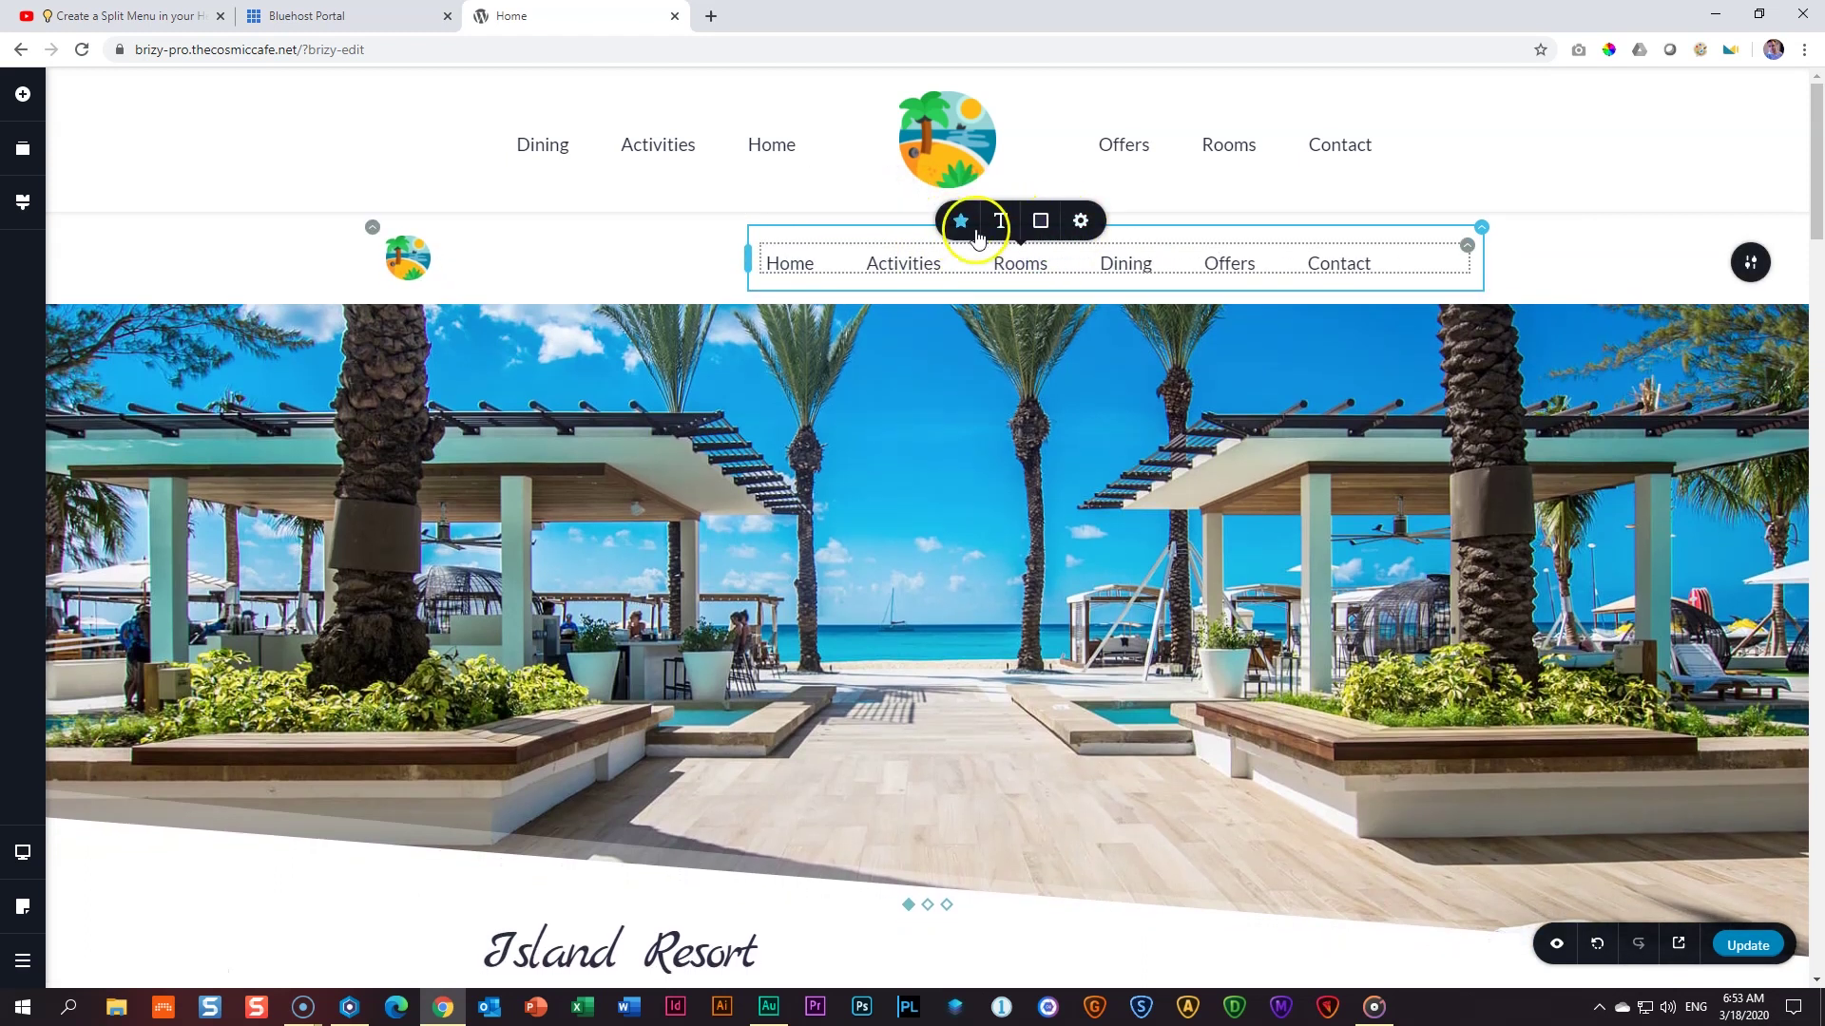
left_click(1466, 246)
left_click(1429, 202)
left_click(1429, 201)
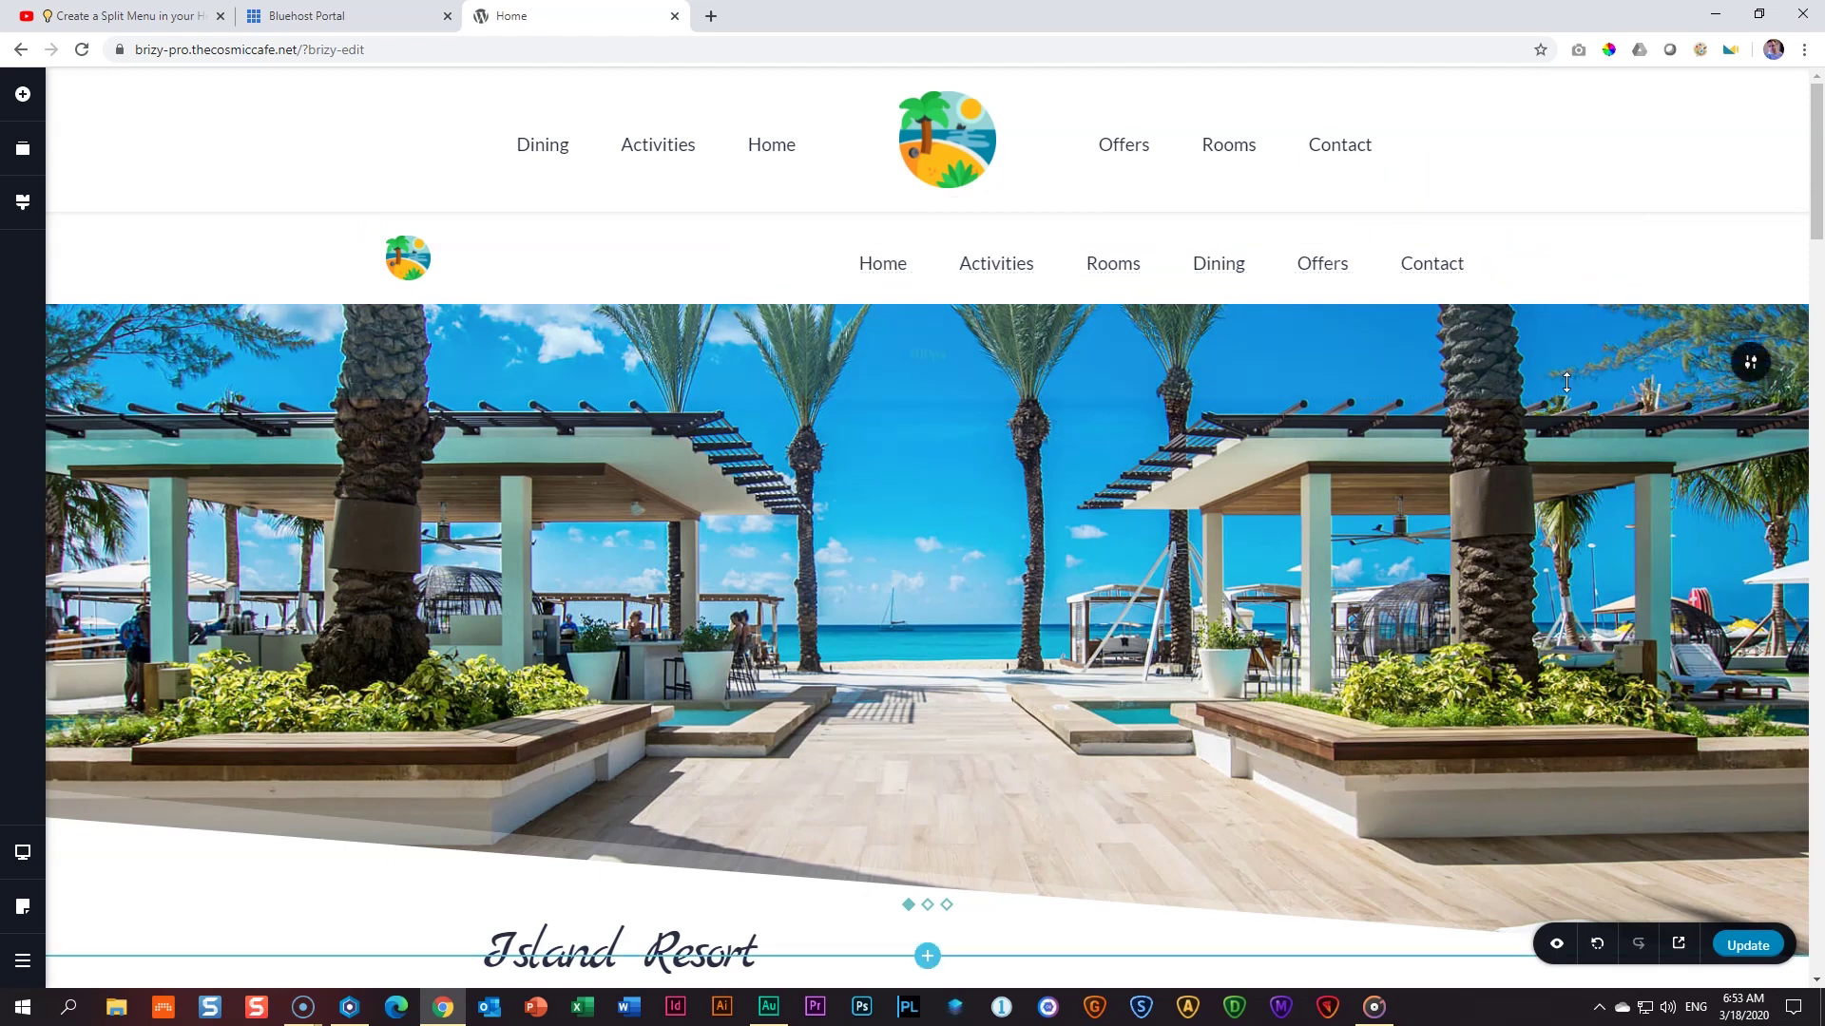
mouse_move(1787, 268)
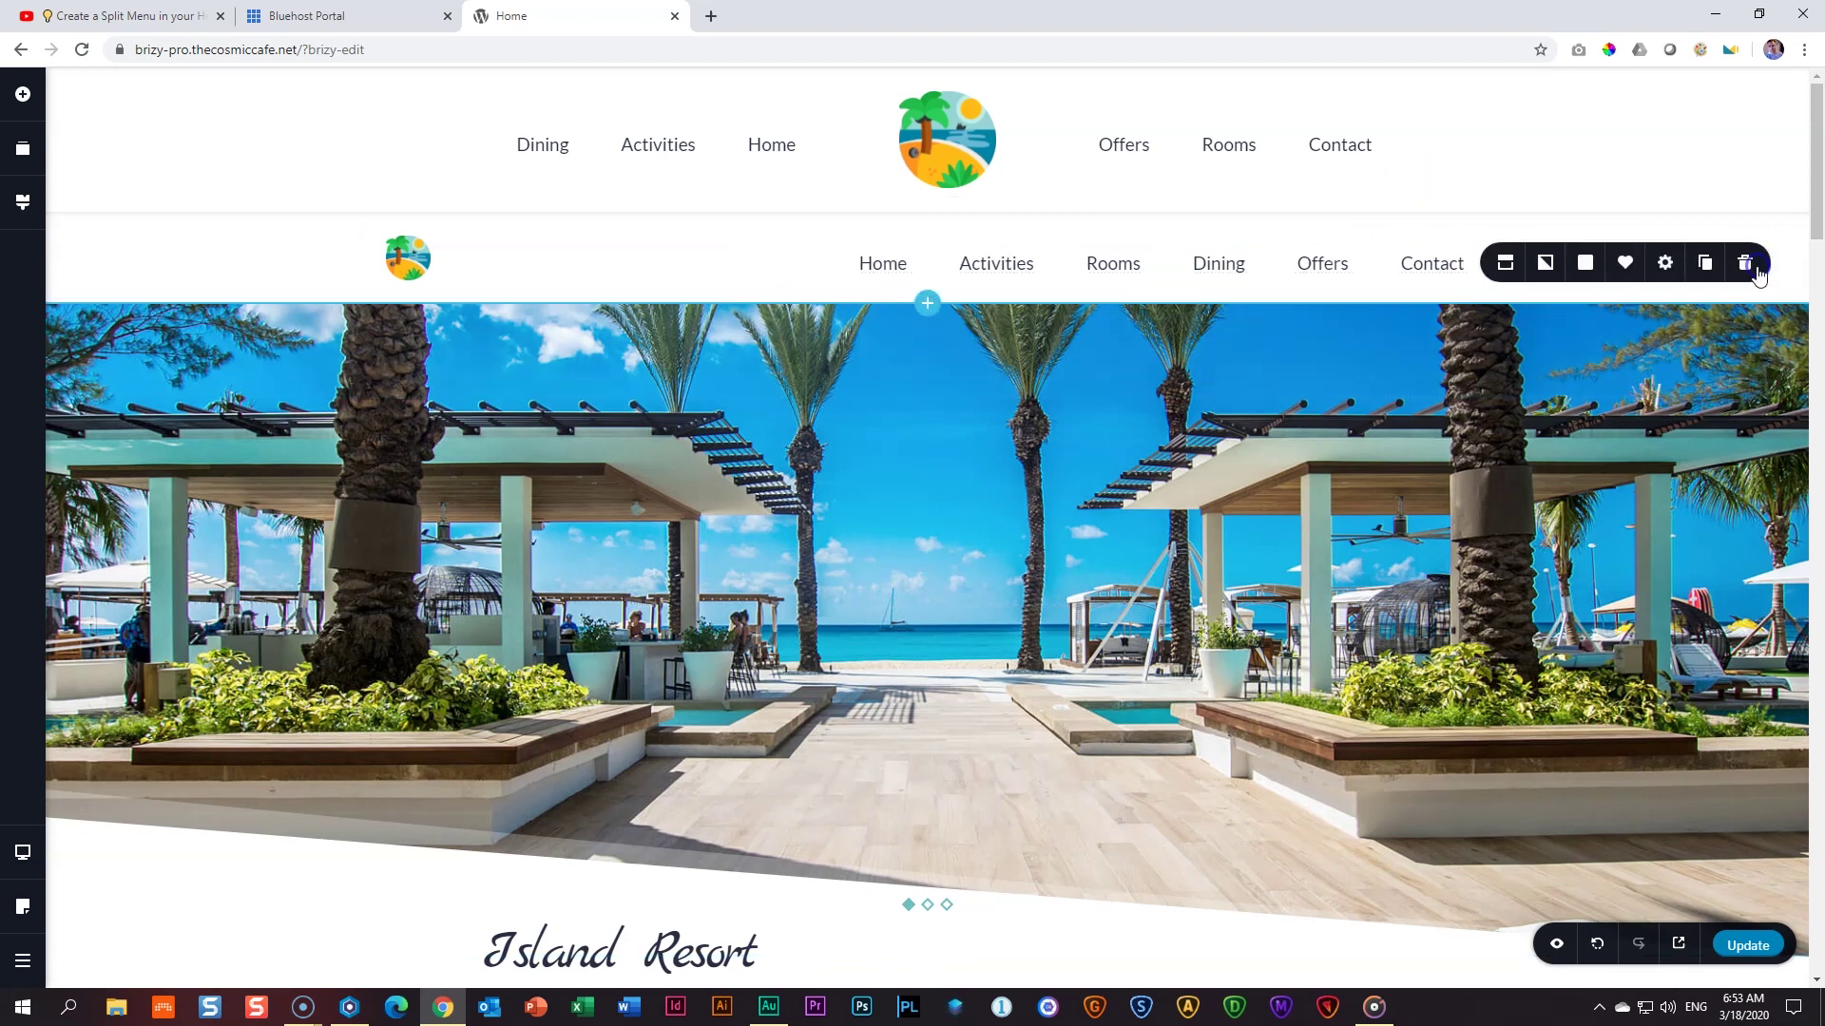
Turn off Show on Desktop for the duplicate single-menu header block.
left_click(1663, 270)
left_click(1622, 208)
left_click(1722, 154)
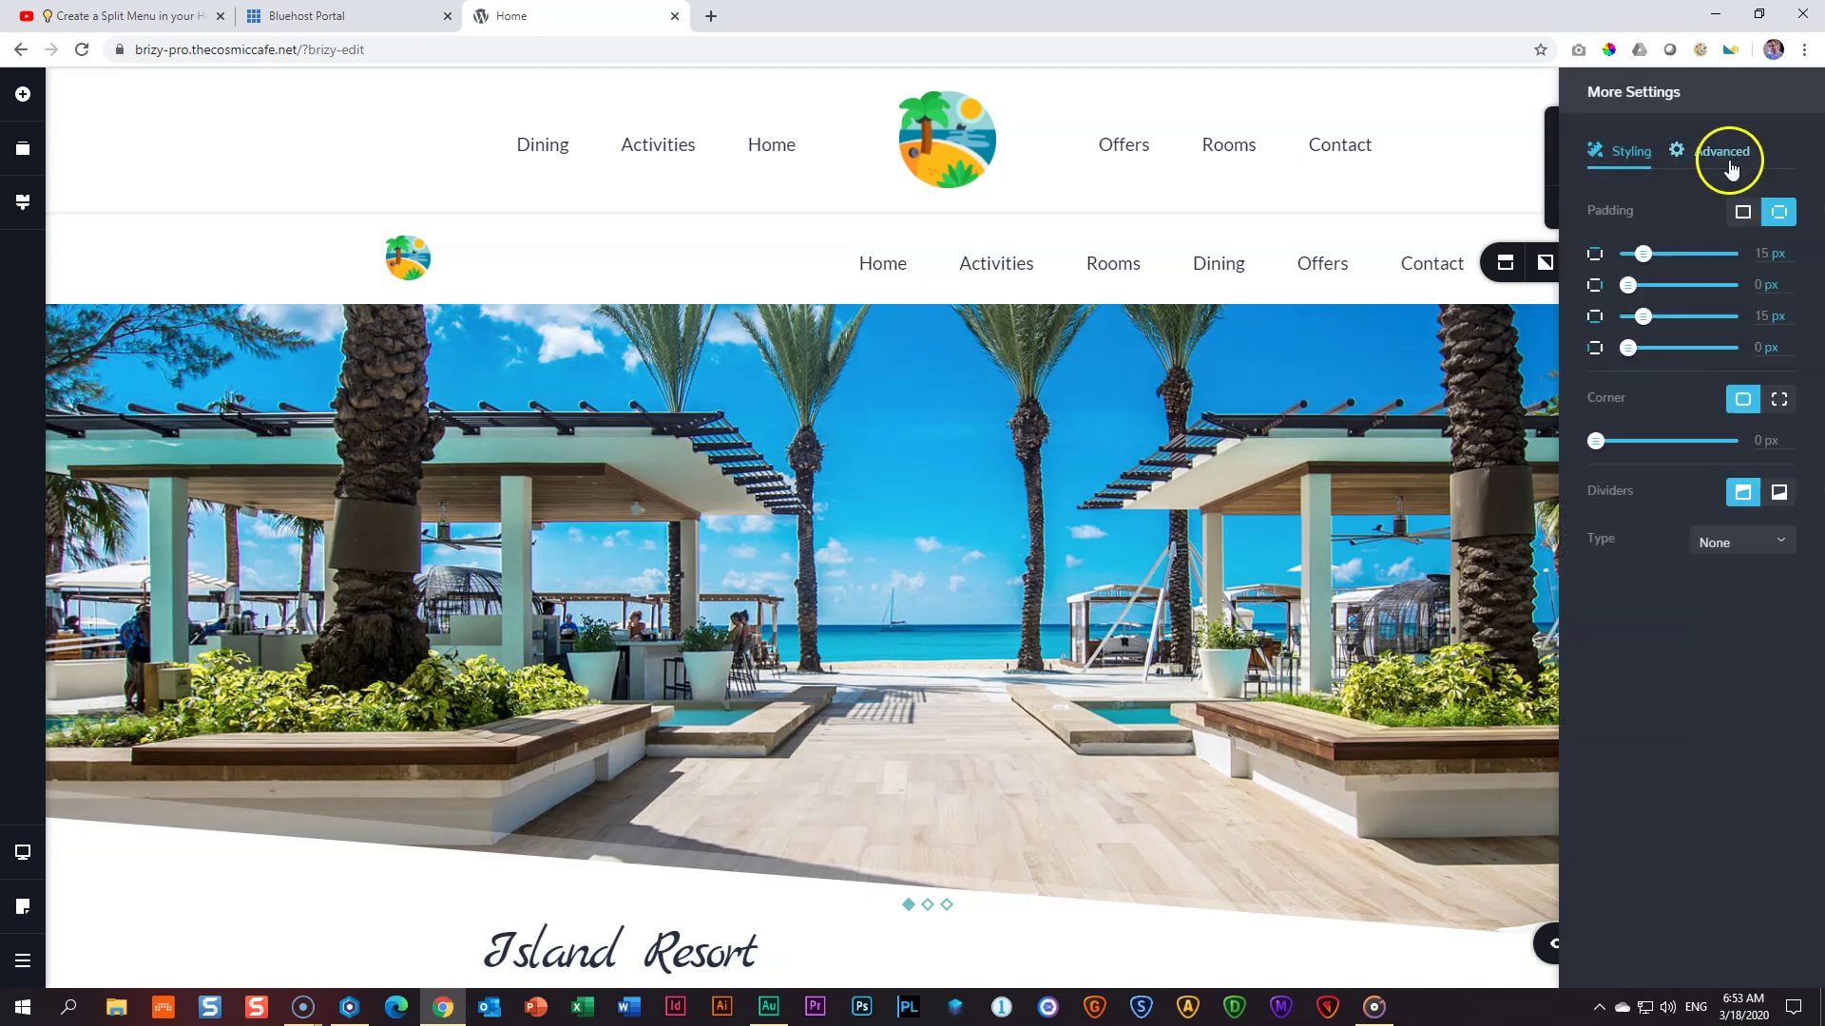
left_click(1772, 211)
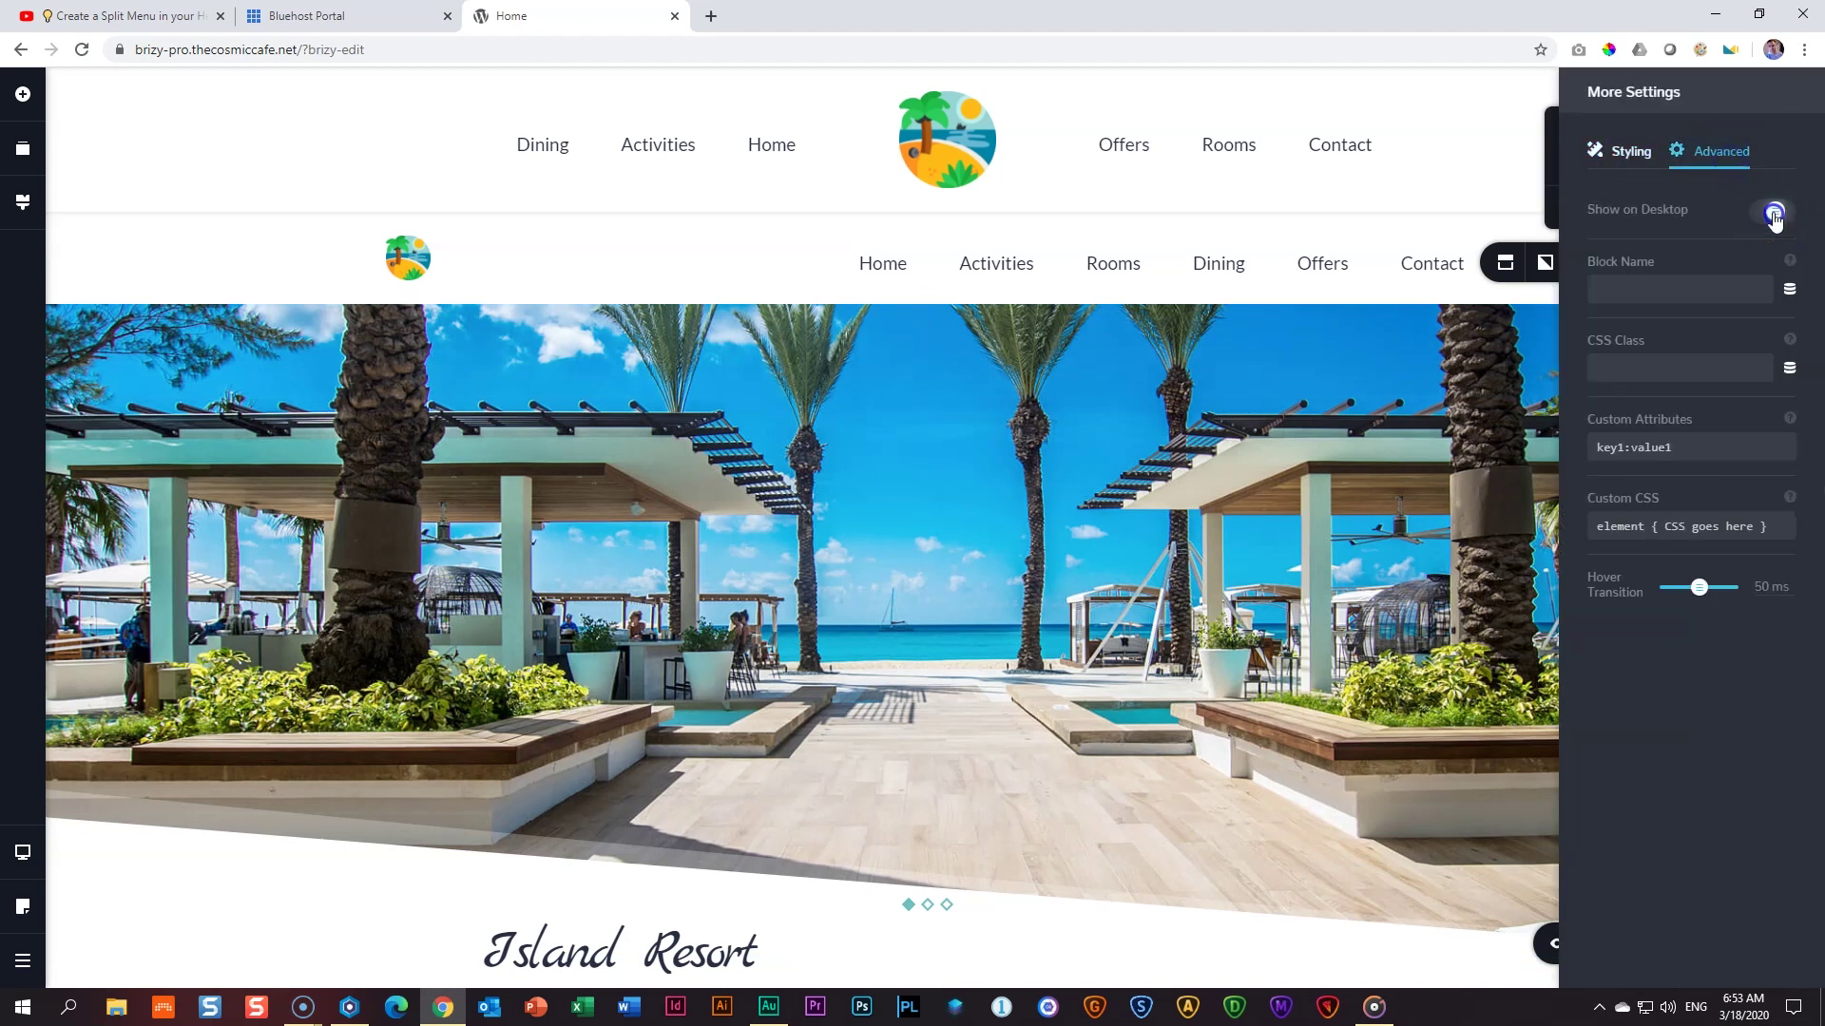
left_click(1481, 383)
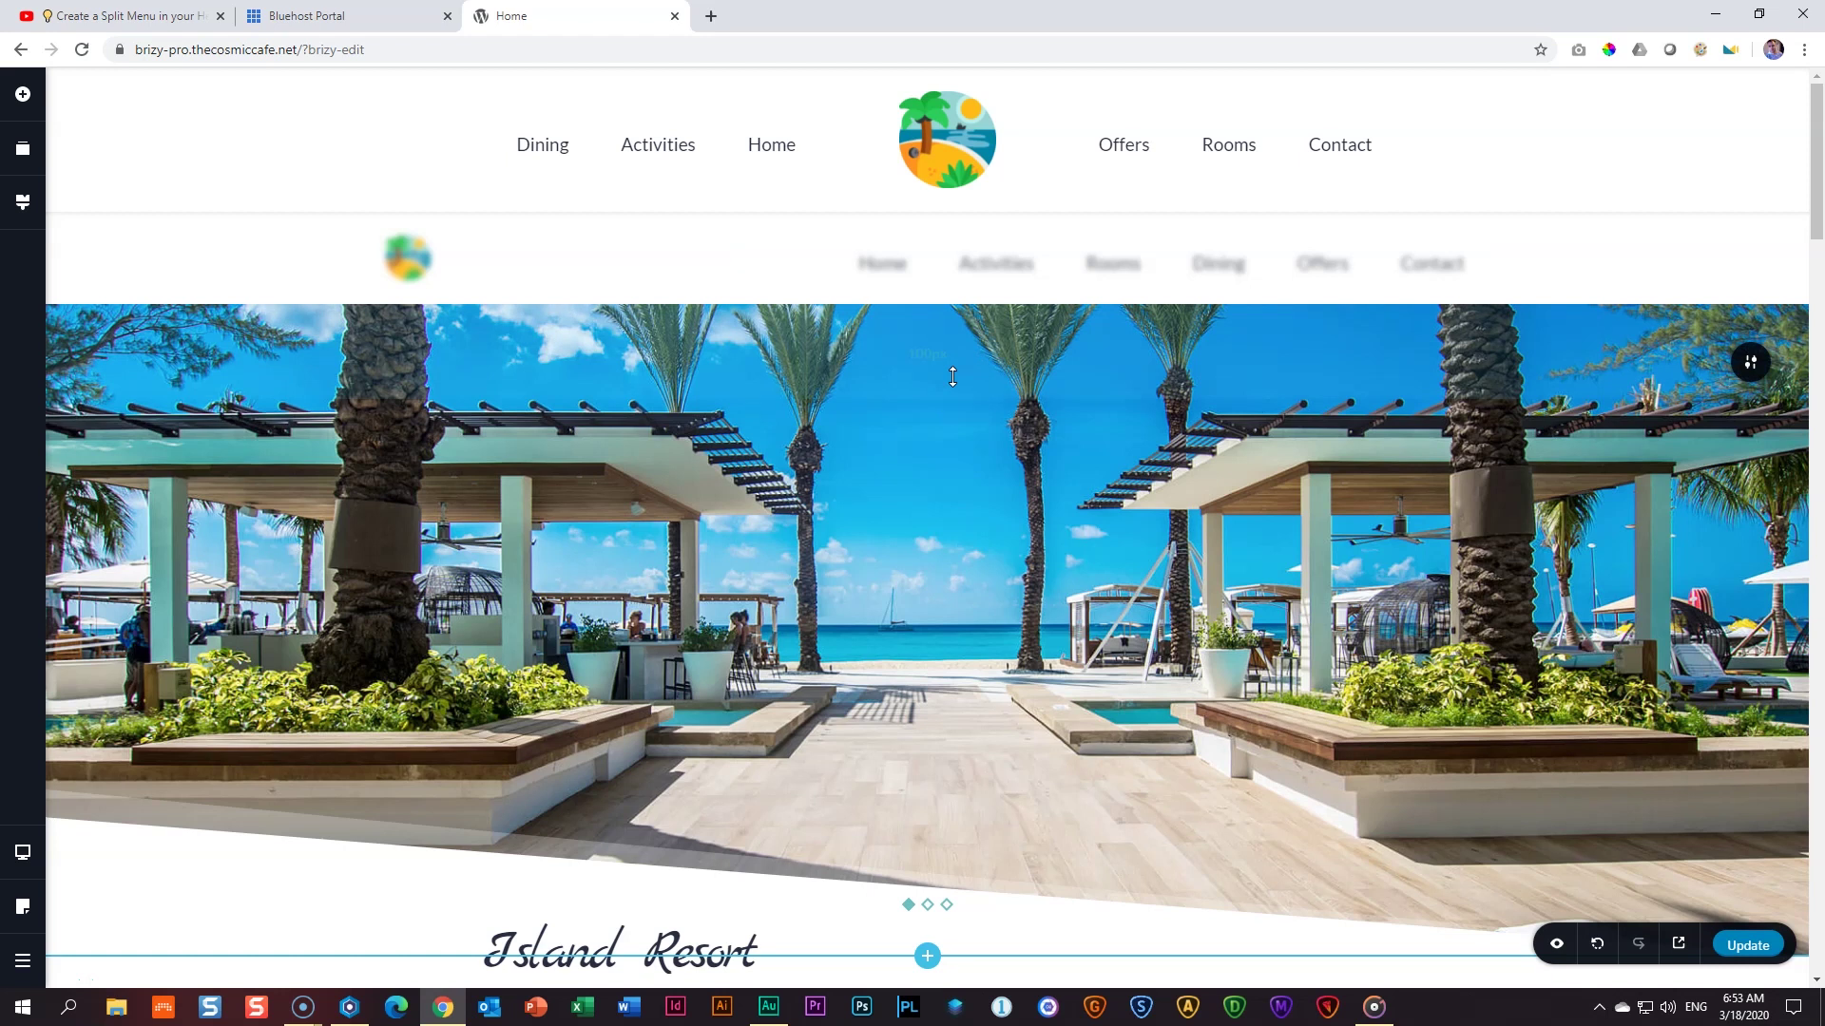
Switch to the split-menu video on YouTube and highlight the comment about Blocksy showing Menu 1 on both sides of the logo.
left_click(124, 16)
scroll(887, 549, "down", 4)
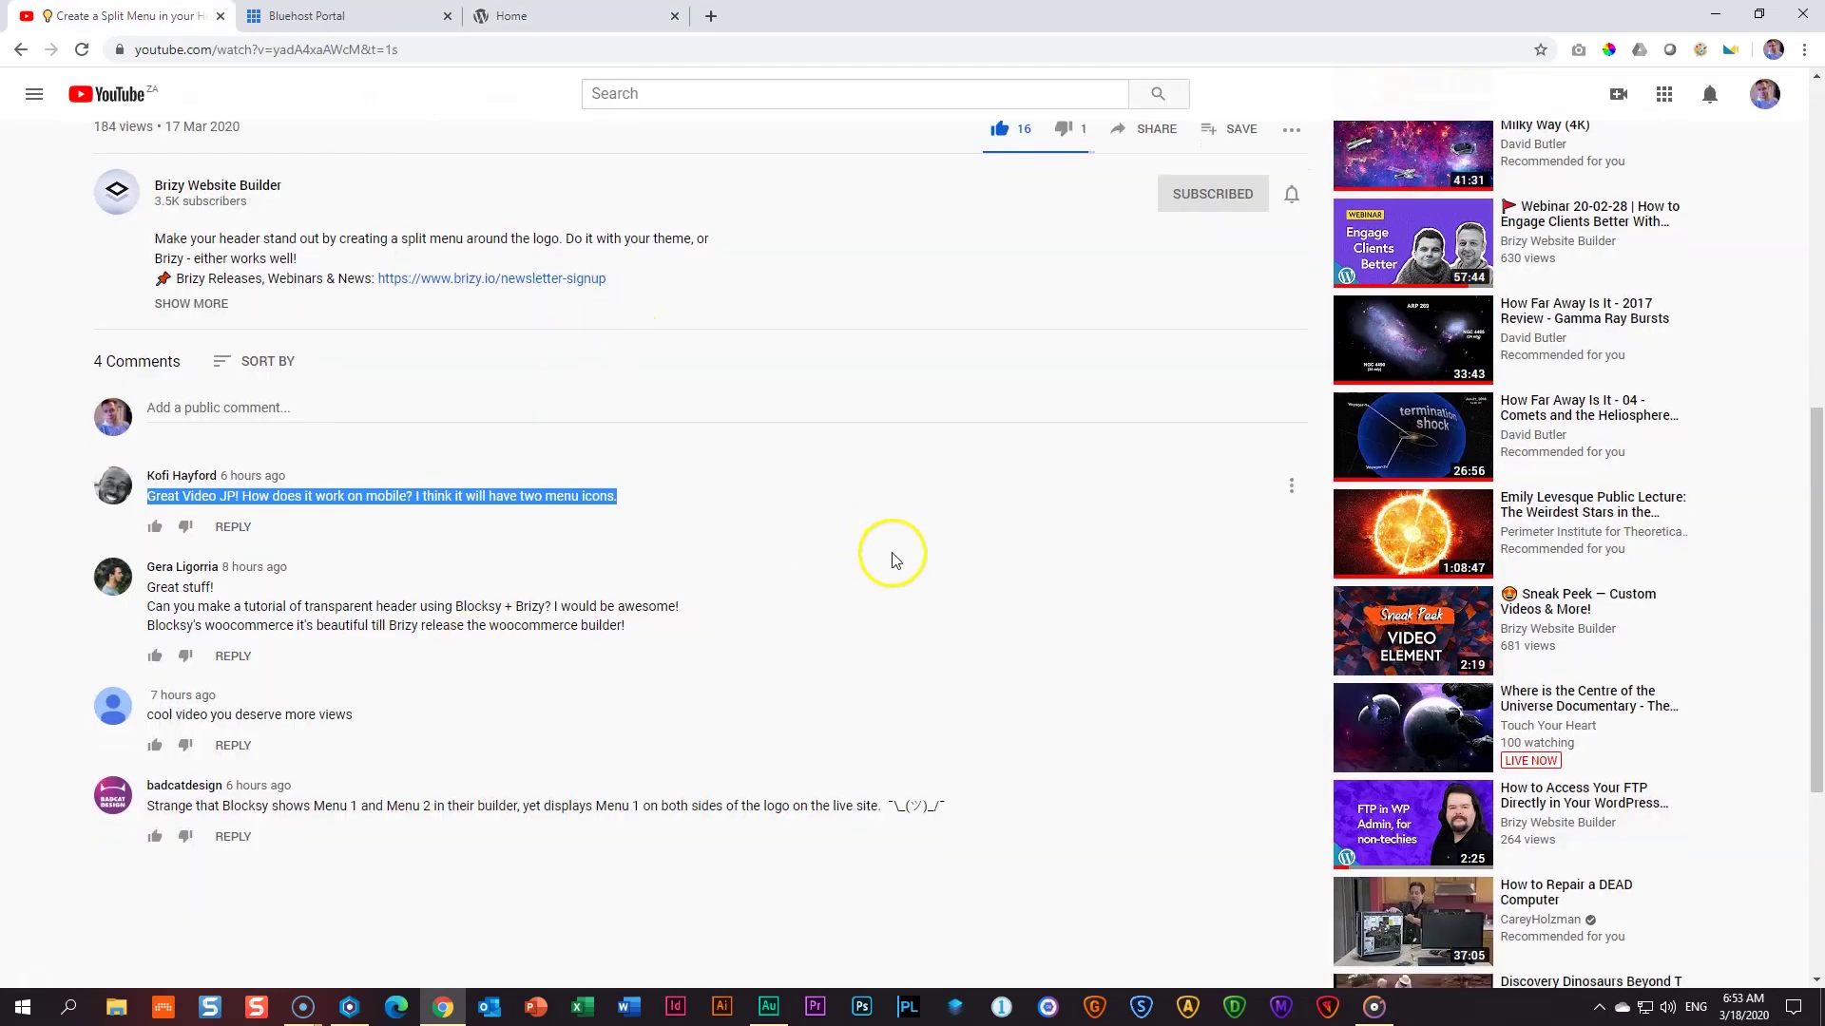
left_click_drag(148, 442, 323, 448)
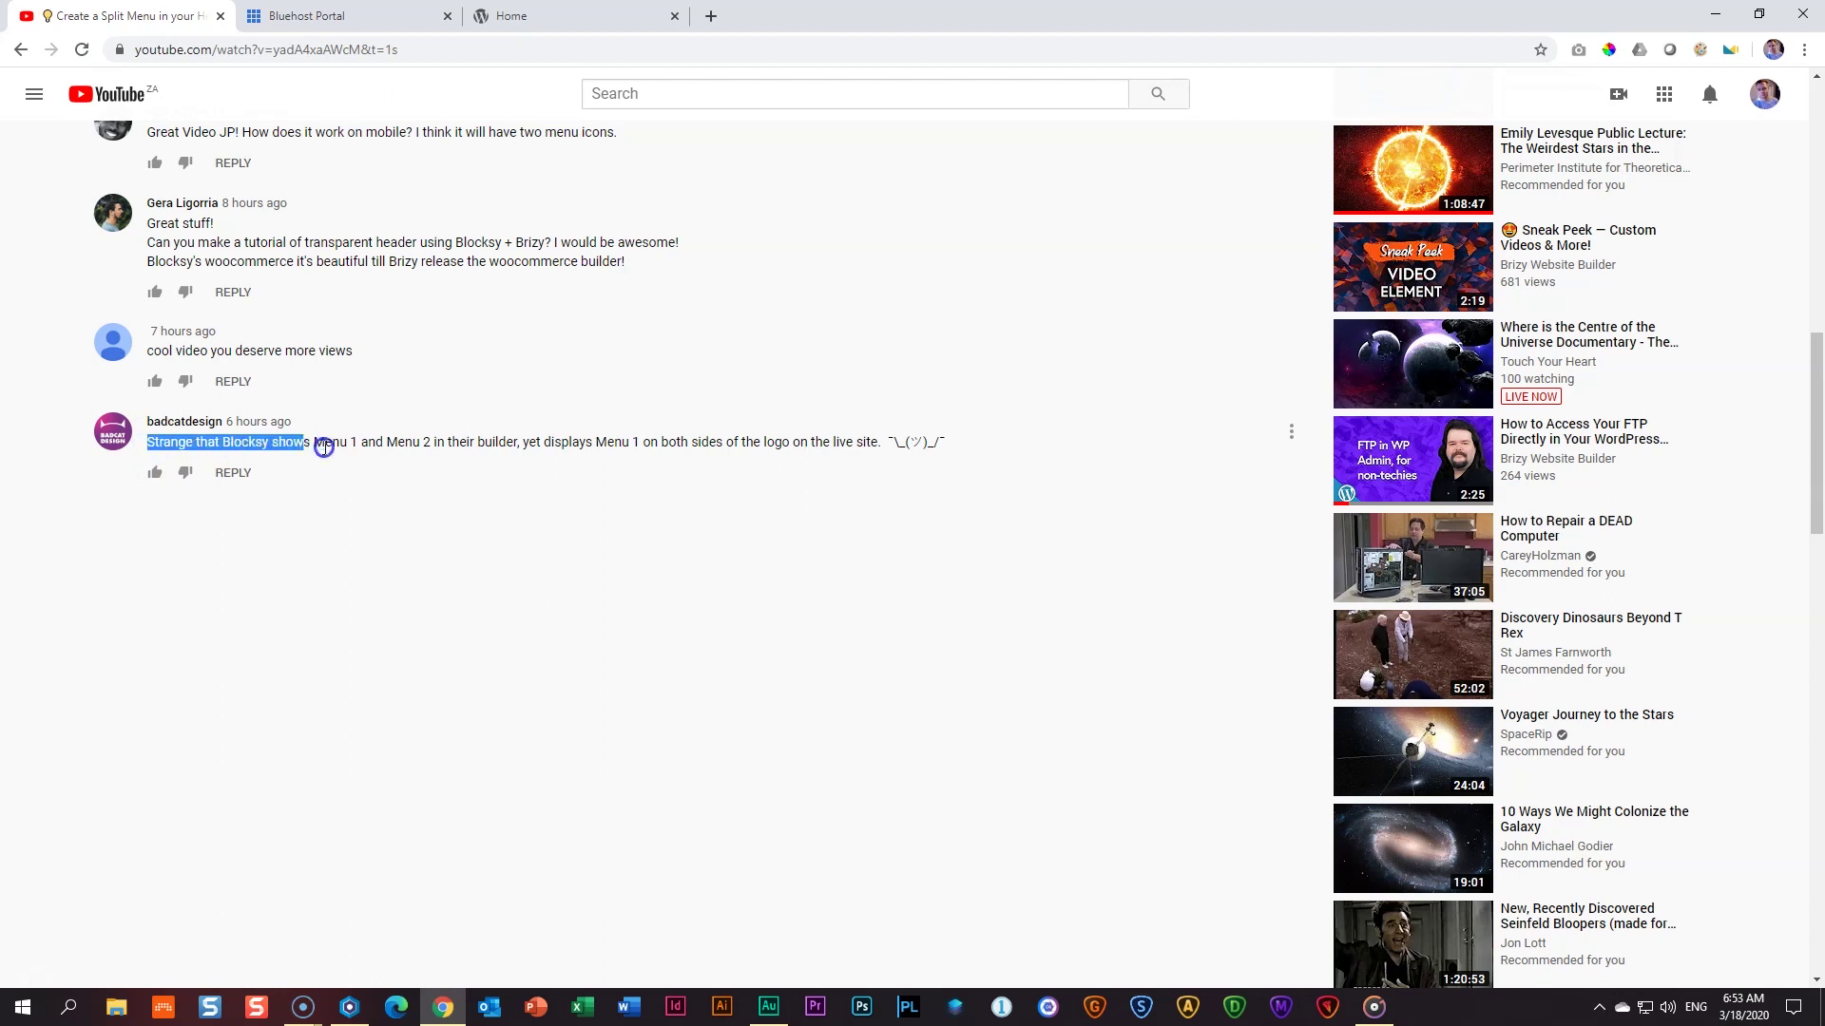
left_click_drag(508, 448, 835, 459)
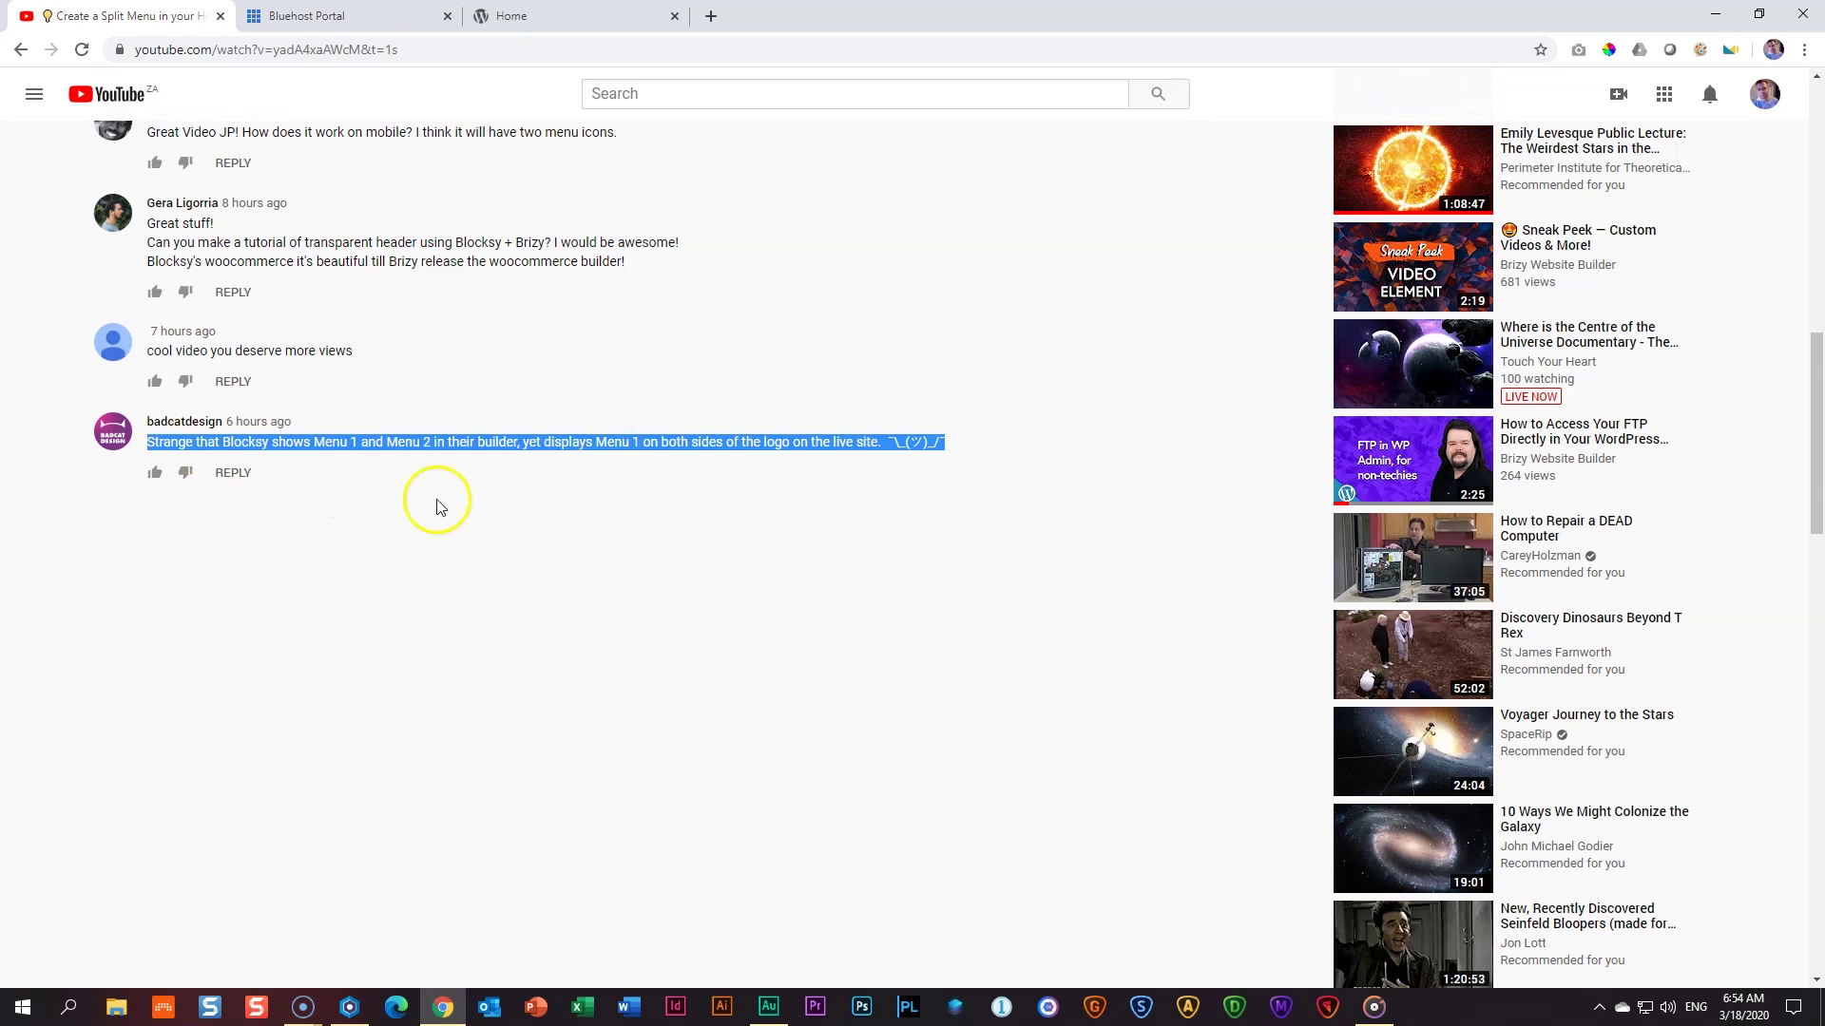
left_click(509, 419)
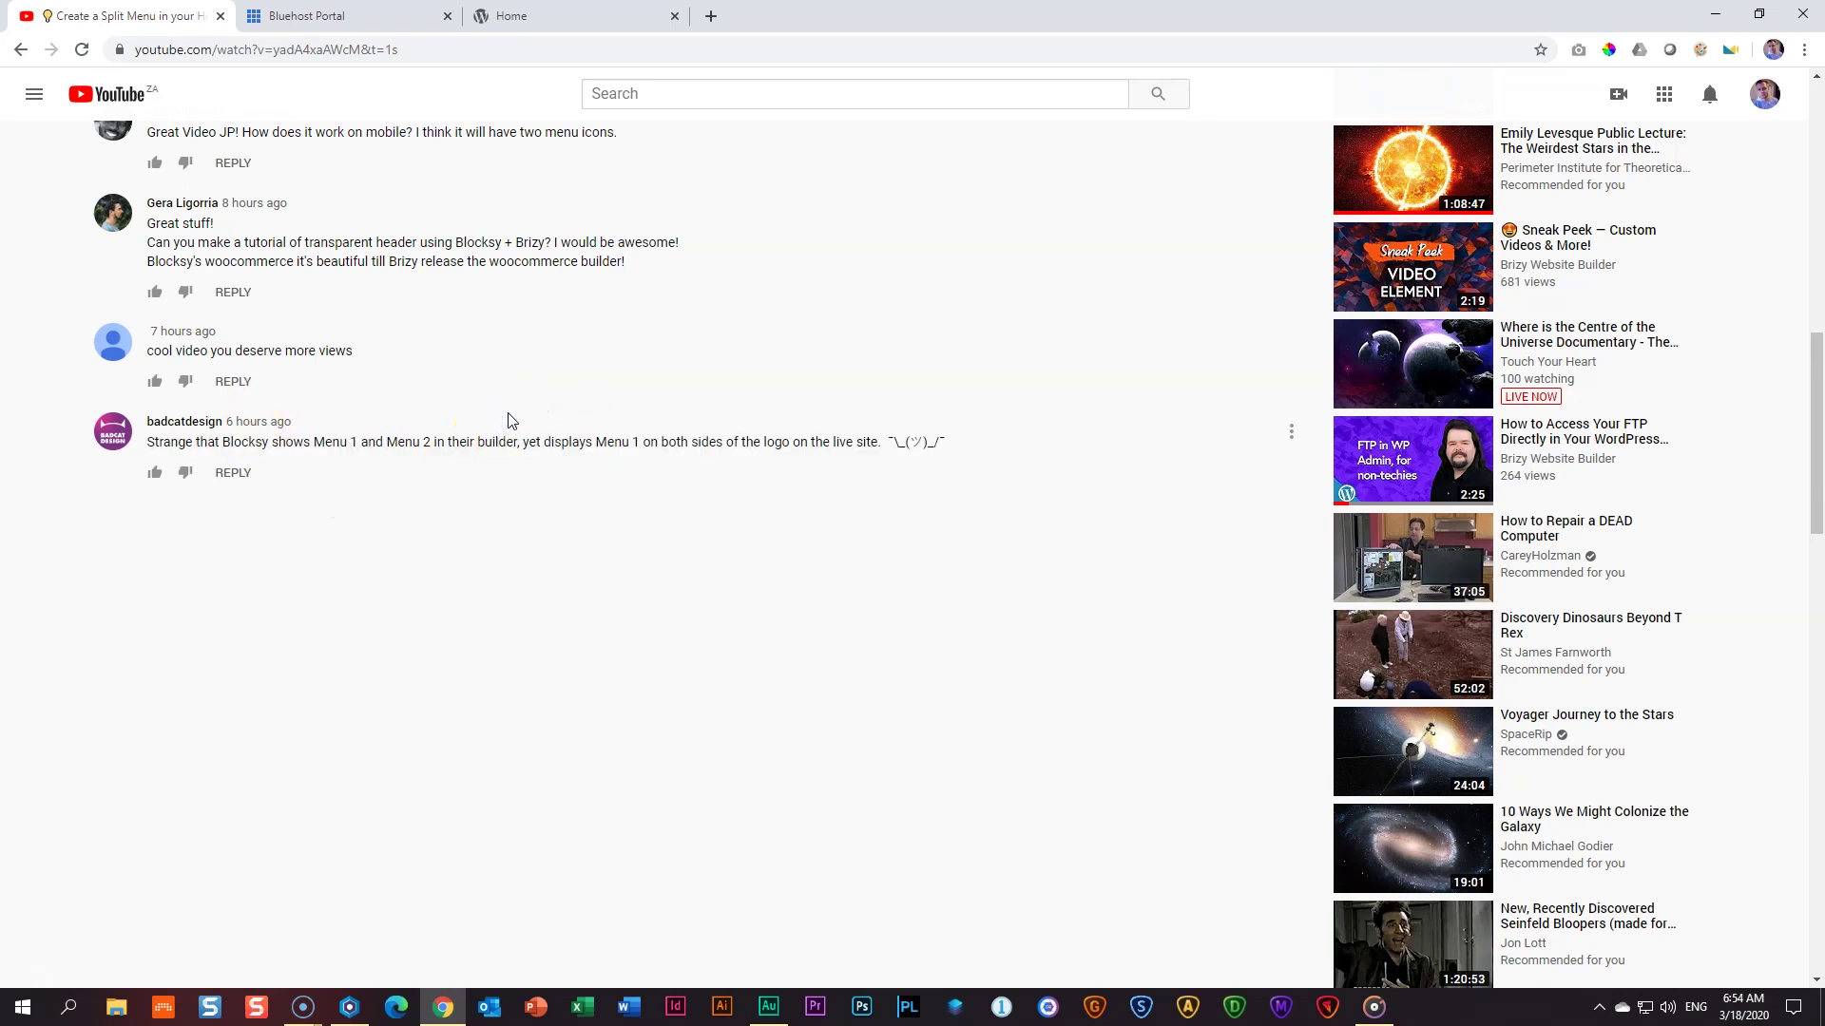